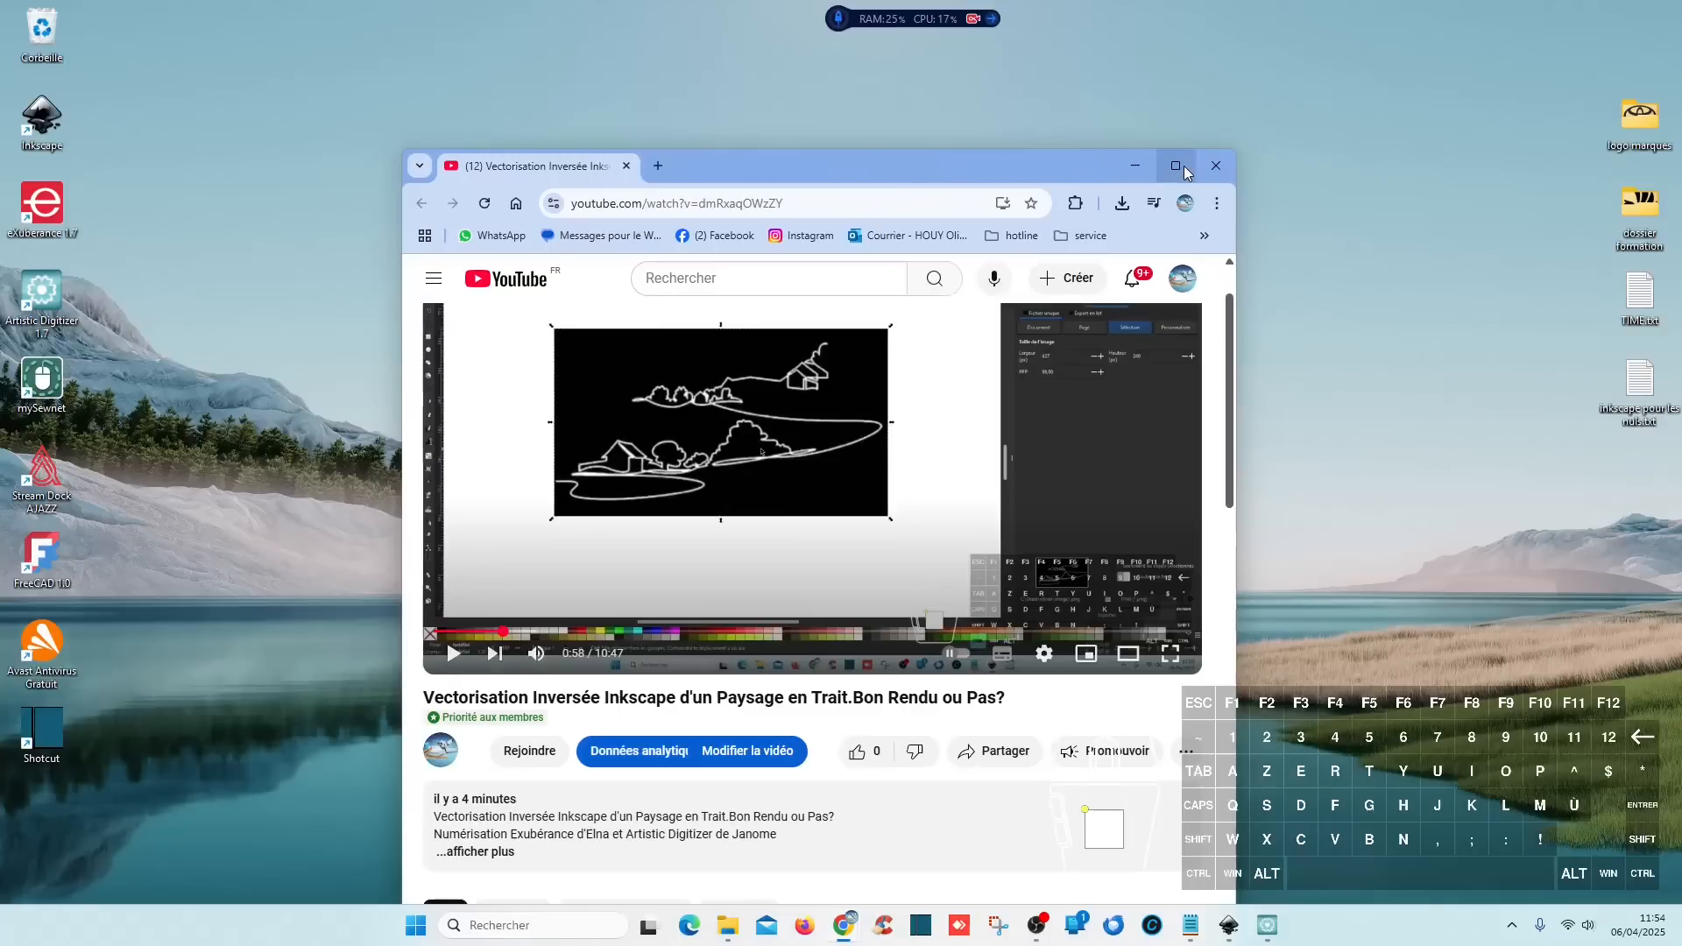
- Move the browser window off the desktop and check the pixel size of the small landscape image with lettering
{"action": "left_click", "coordinate": [1175, 166]}
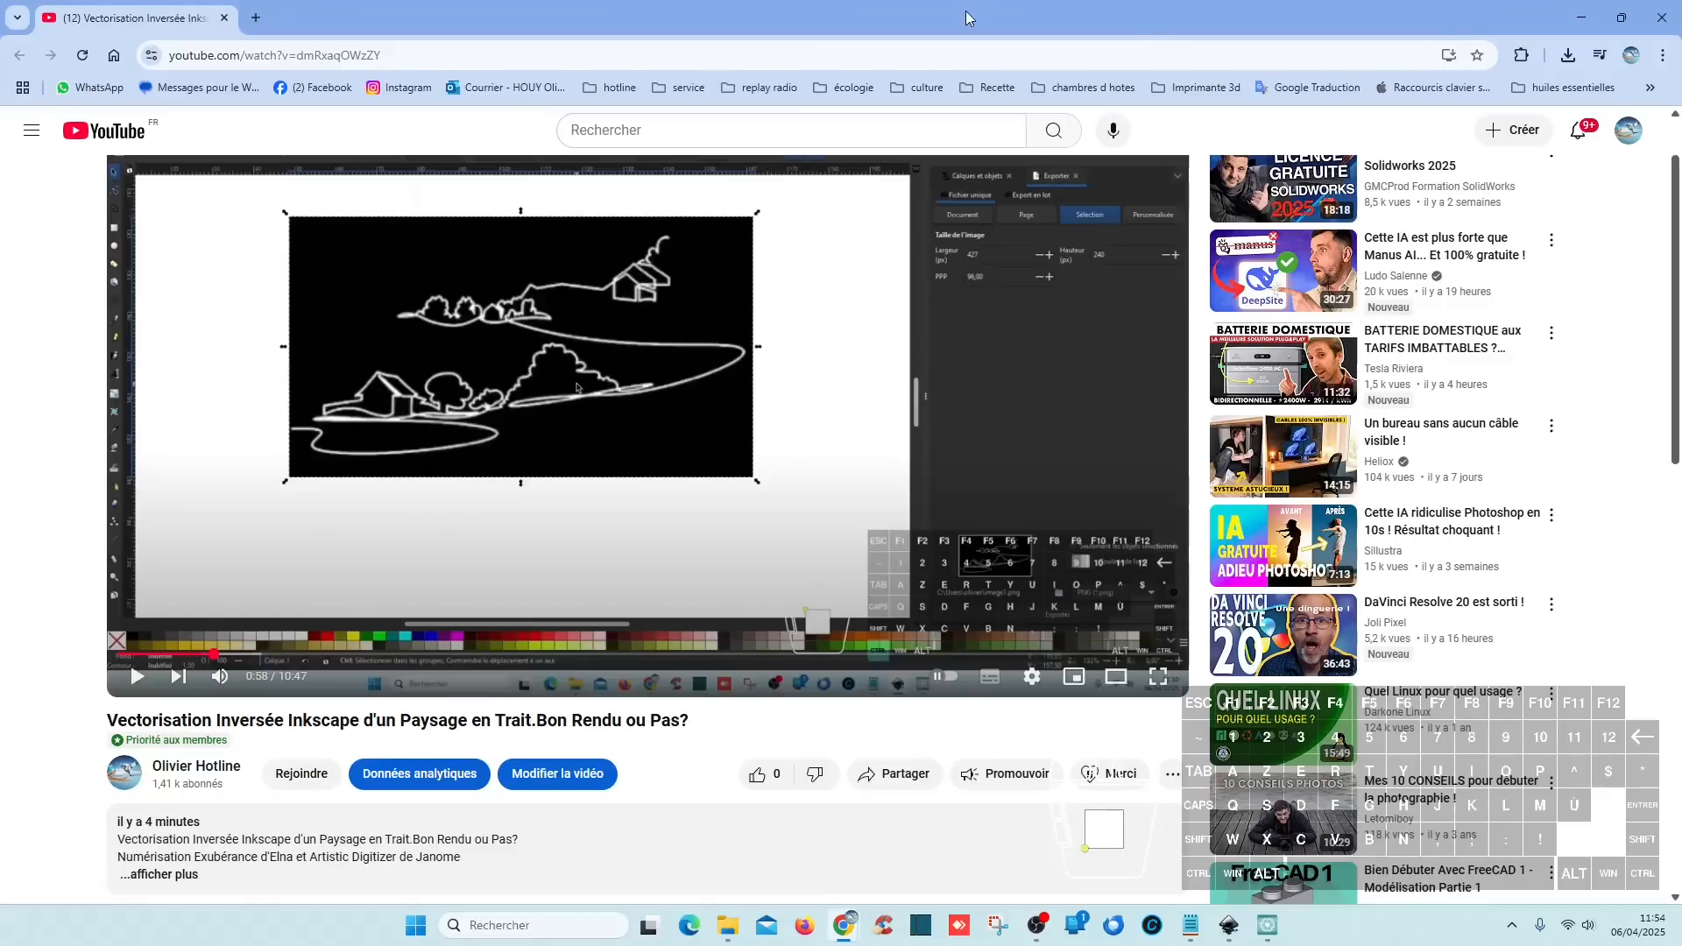
{"action": "left_click_drag", "start_coordinate": [970, 18], "coordinate": [1681, 167]}
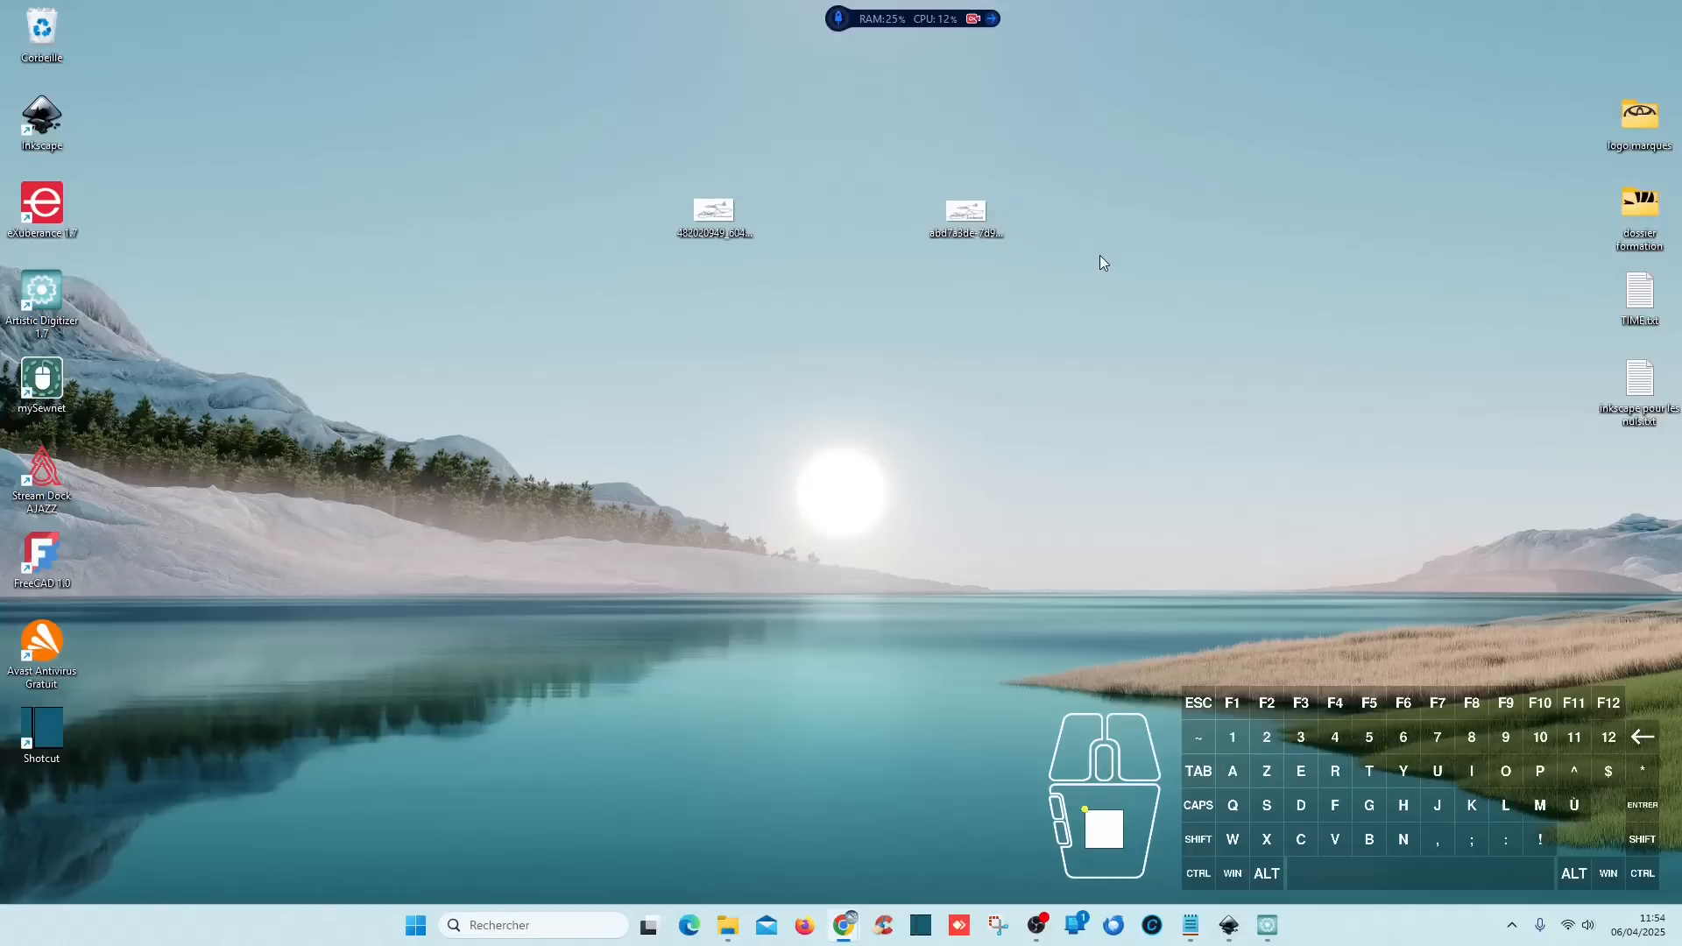
{"action": "double_click", "coordinate": [966, 215]}
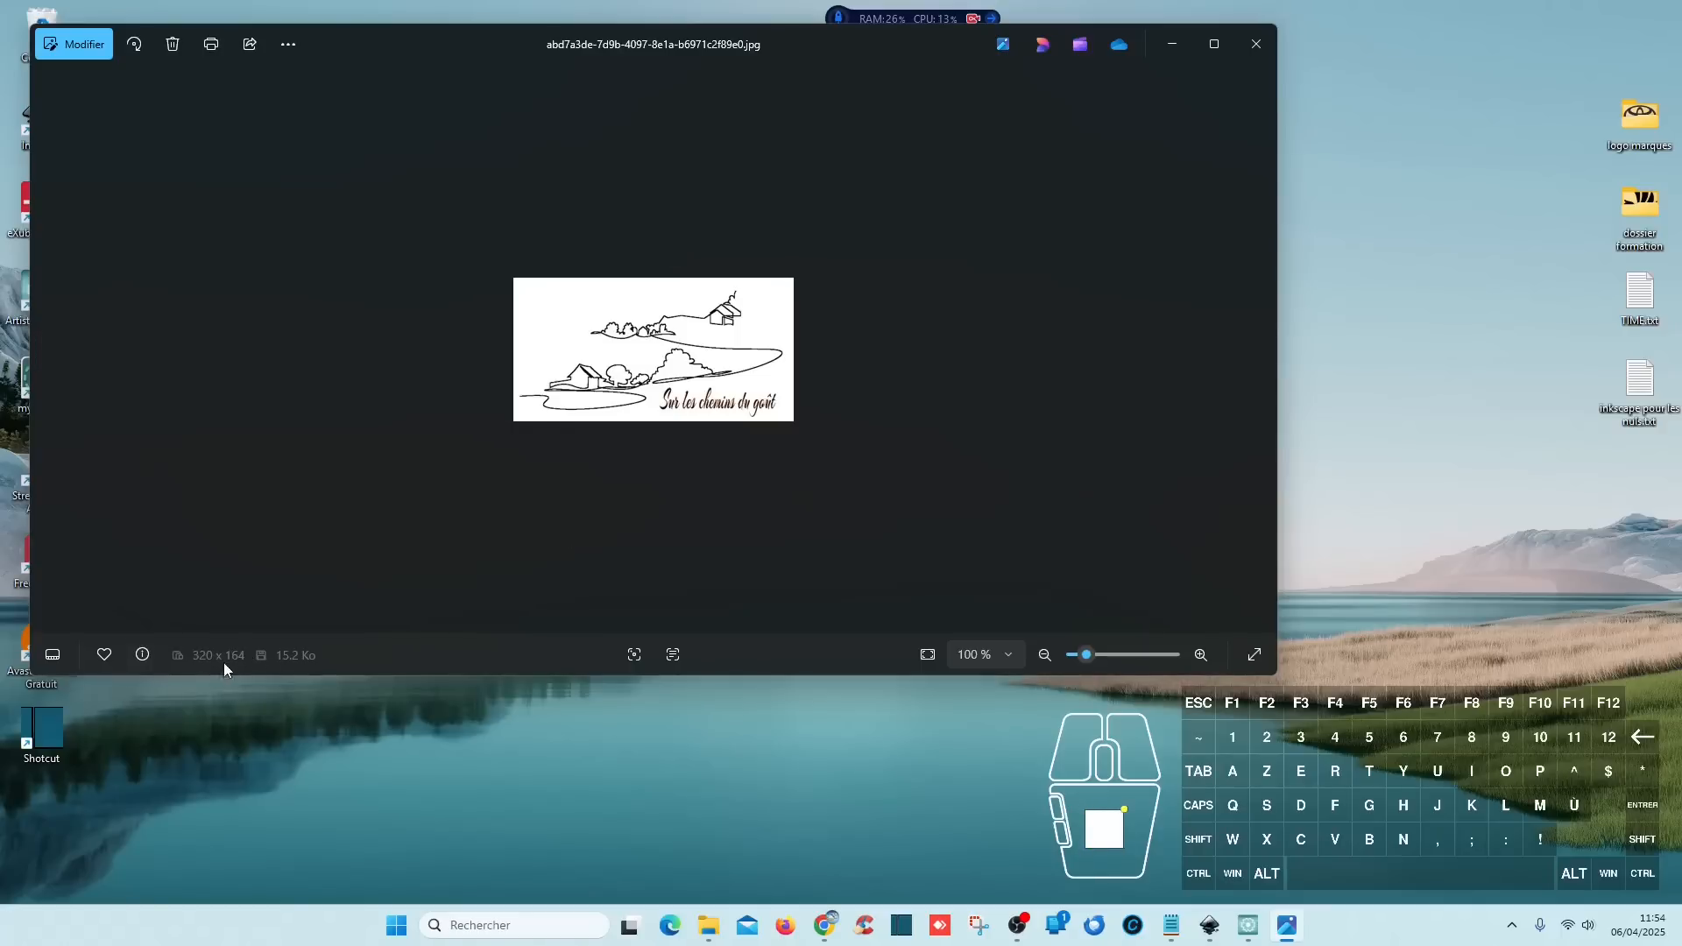
{"action": "left_click", "coordinate": [1256, 44]}
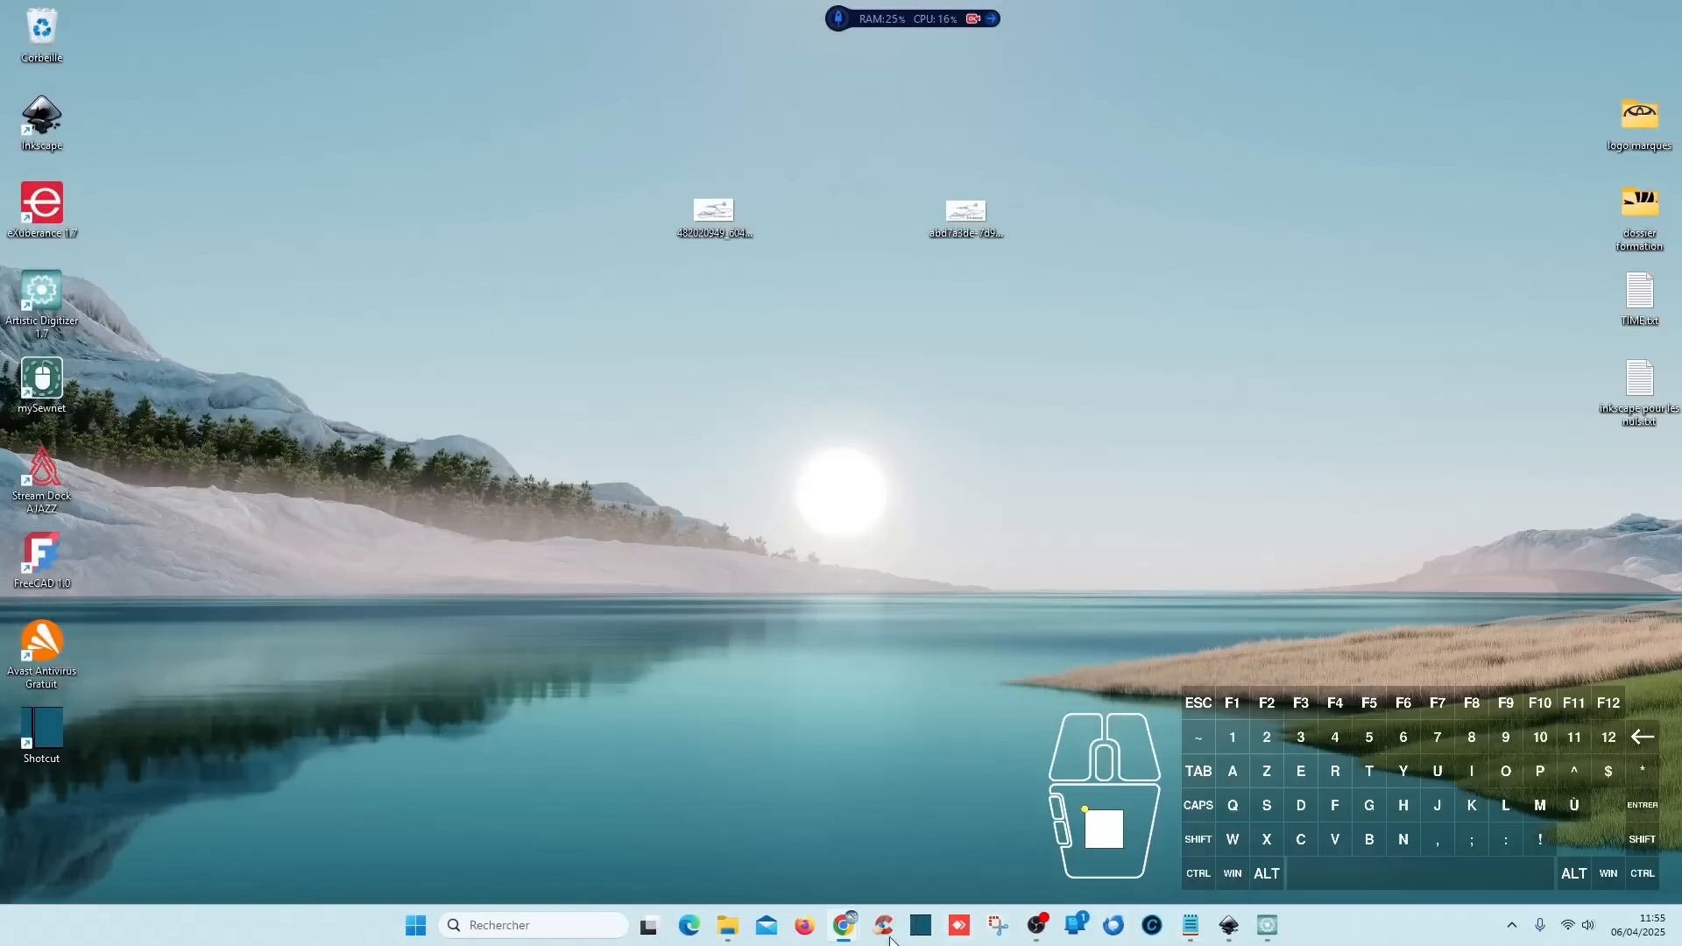
- Bring the white-on-black landscape image onto the desktop and check its pixel size in the image viewer
{"action": "left_click", "coordinate": [728, 925]}
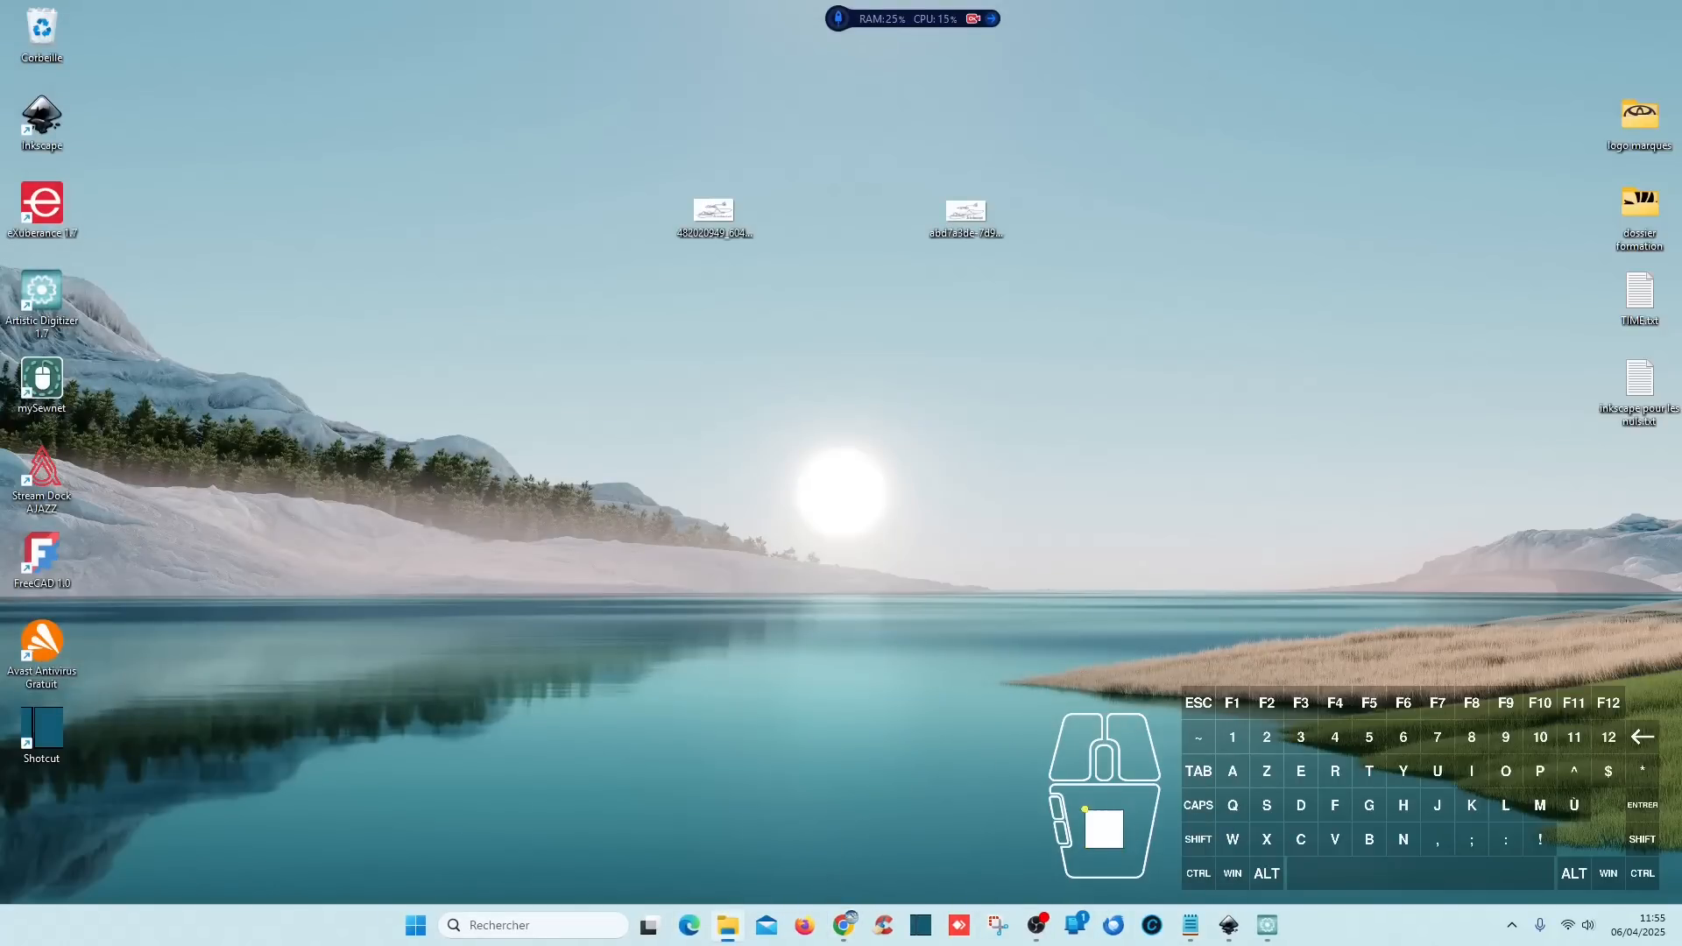
{"action": "left_click_drag", "start_coordinate": [1680, 280], "coordinate": [1136, 266]}
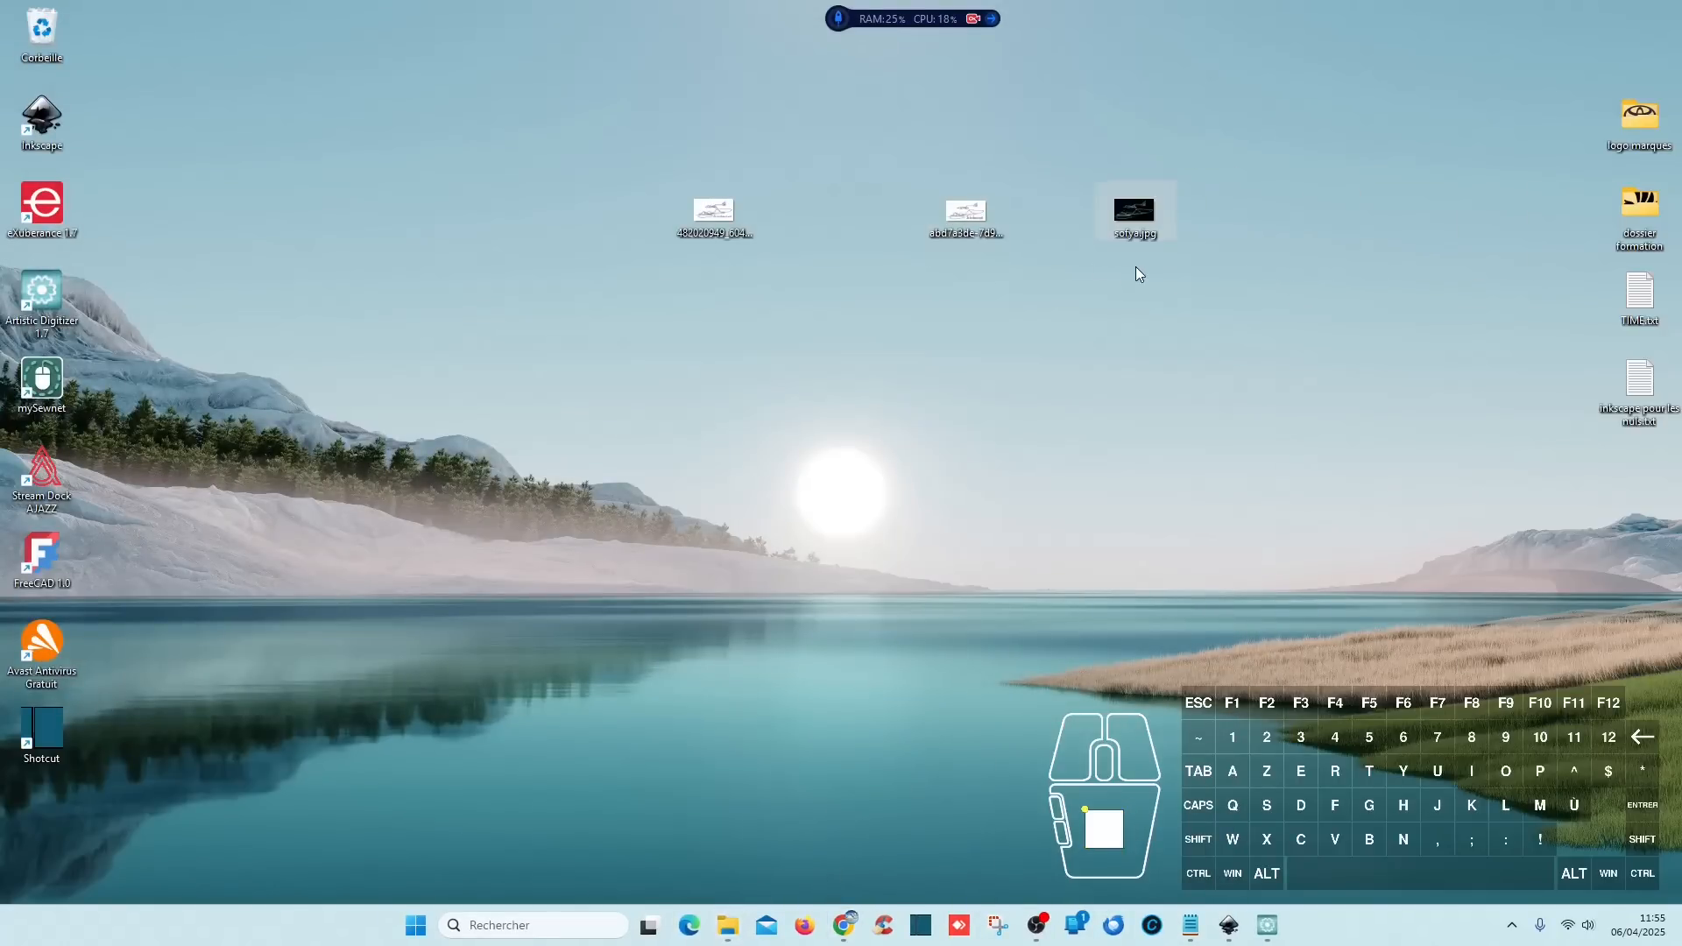
{"action": "double_click", "coordinate": [1136, 213]}
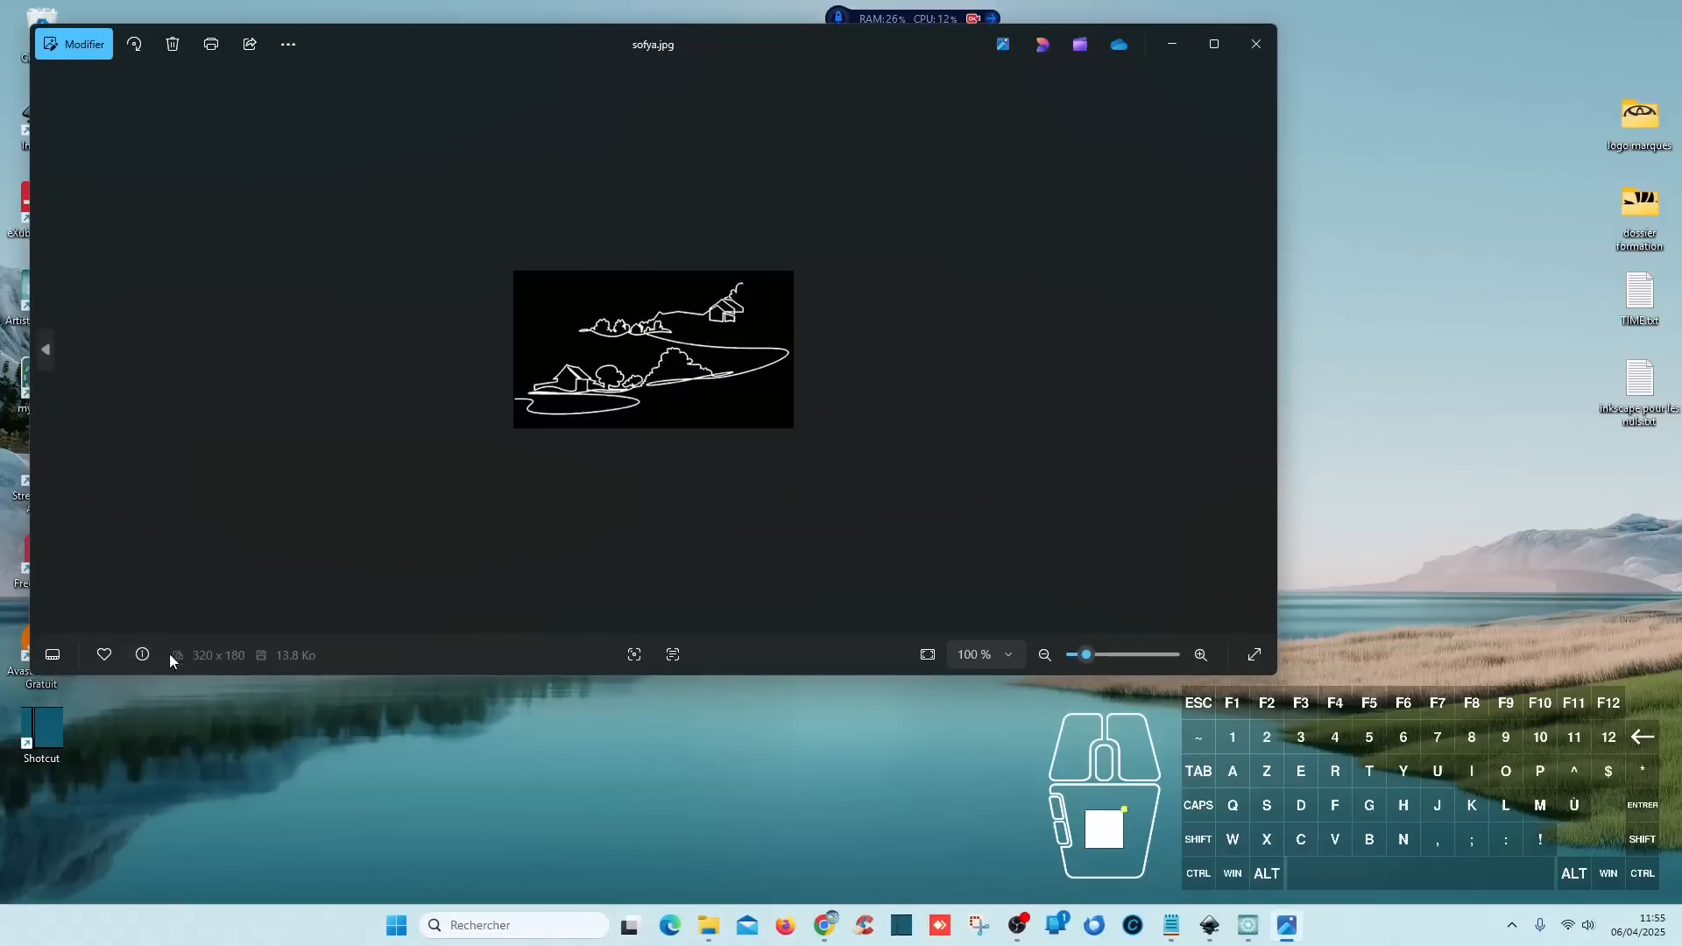
{"action": "left_click", "coordinate": [1256, 44]}
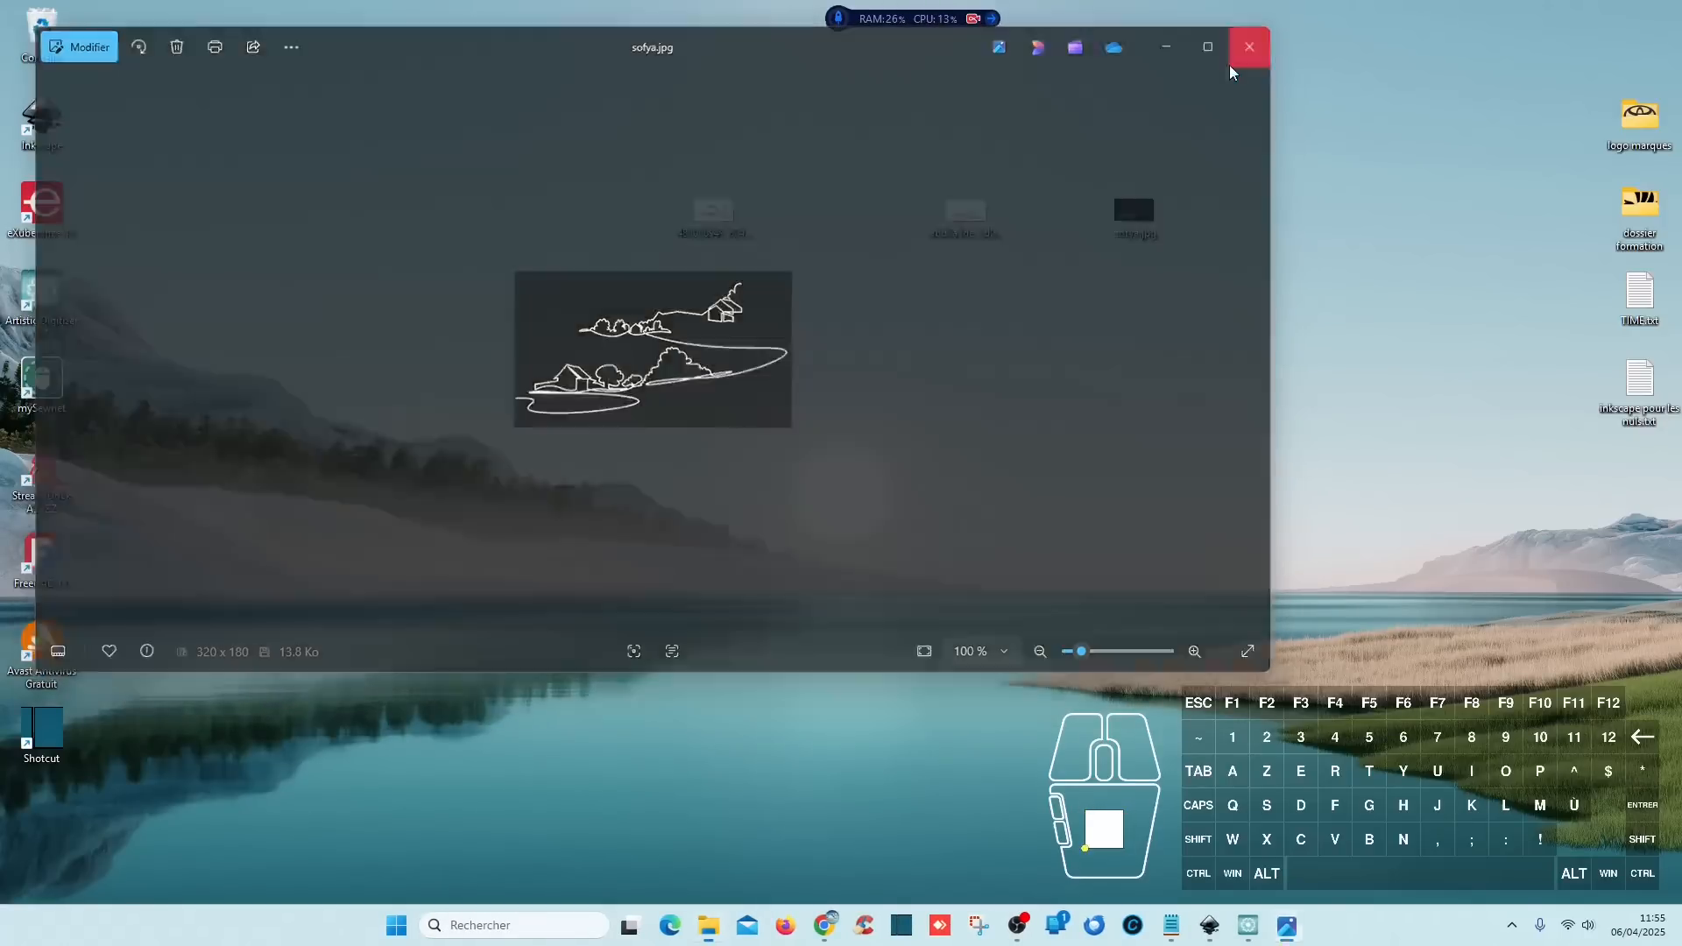
- Compare the small lettered landscape image with the larger version on the desktop, examining the larger one's size and line quality
{"action": "double_click", "coordinate": [959, 214]}
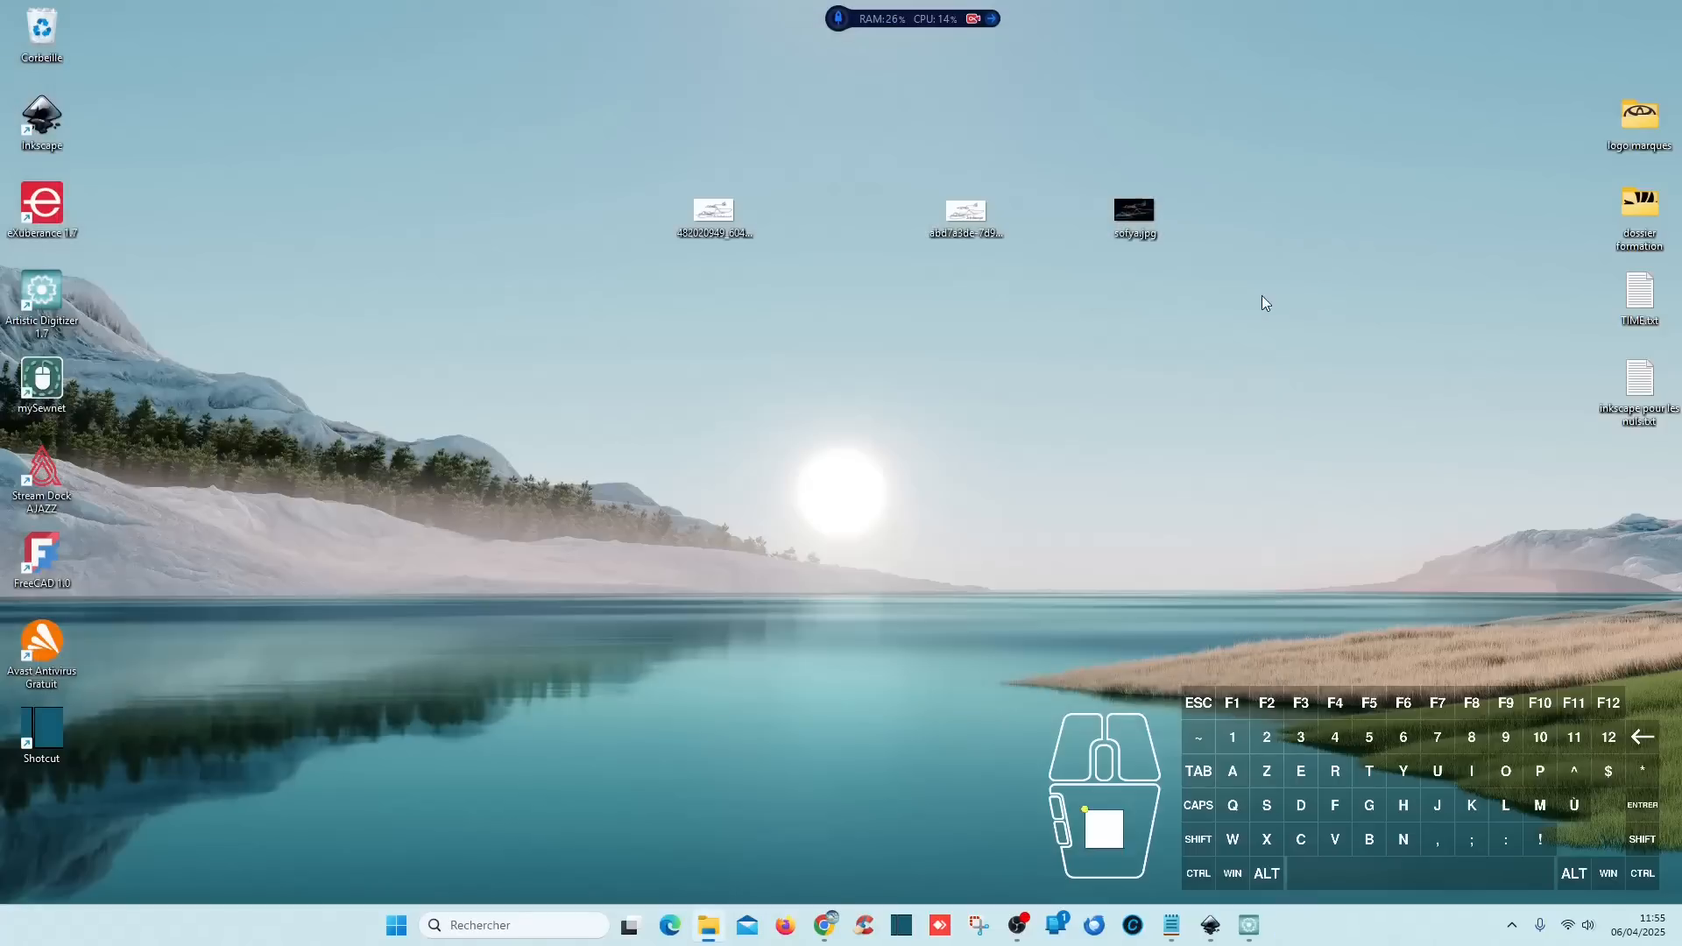
{"action": "left_click", "coordinate": [1256, 44]}
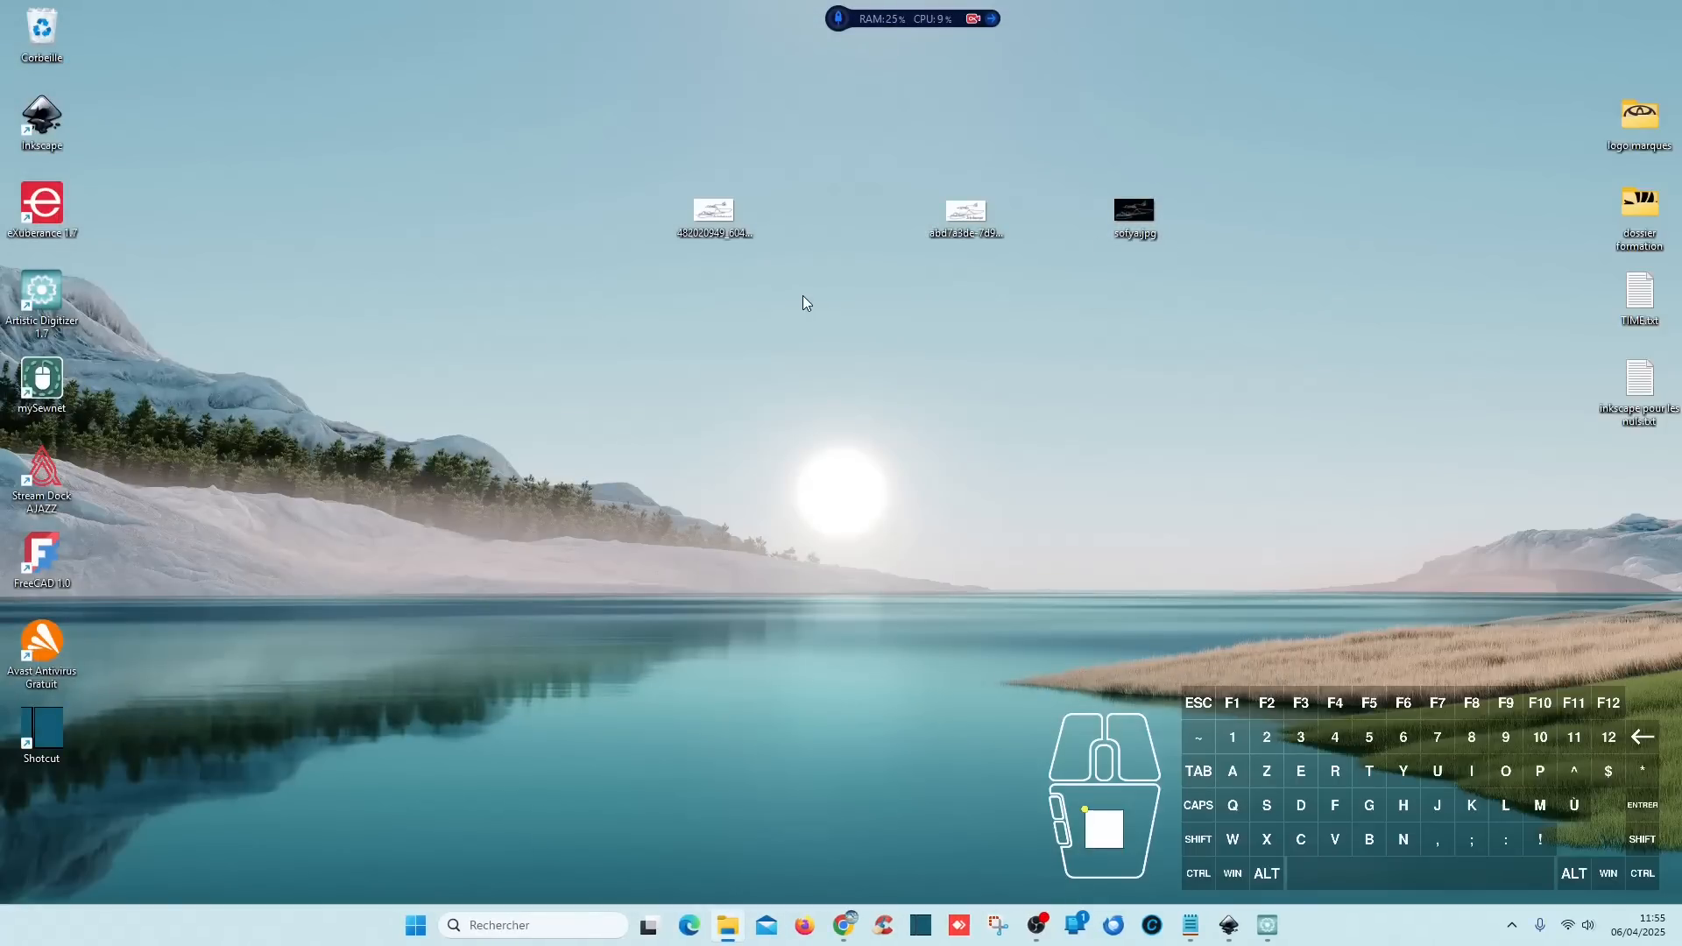
{"action": "double_click", "coordinate": [712, 216]}
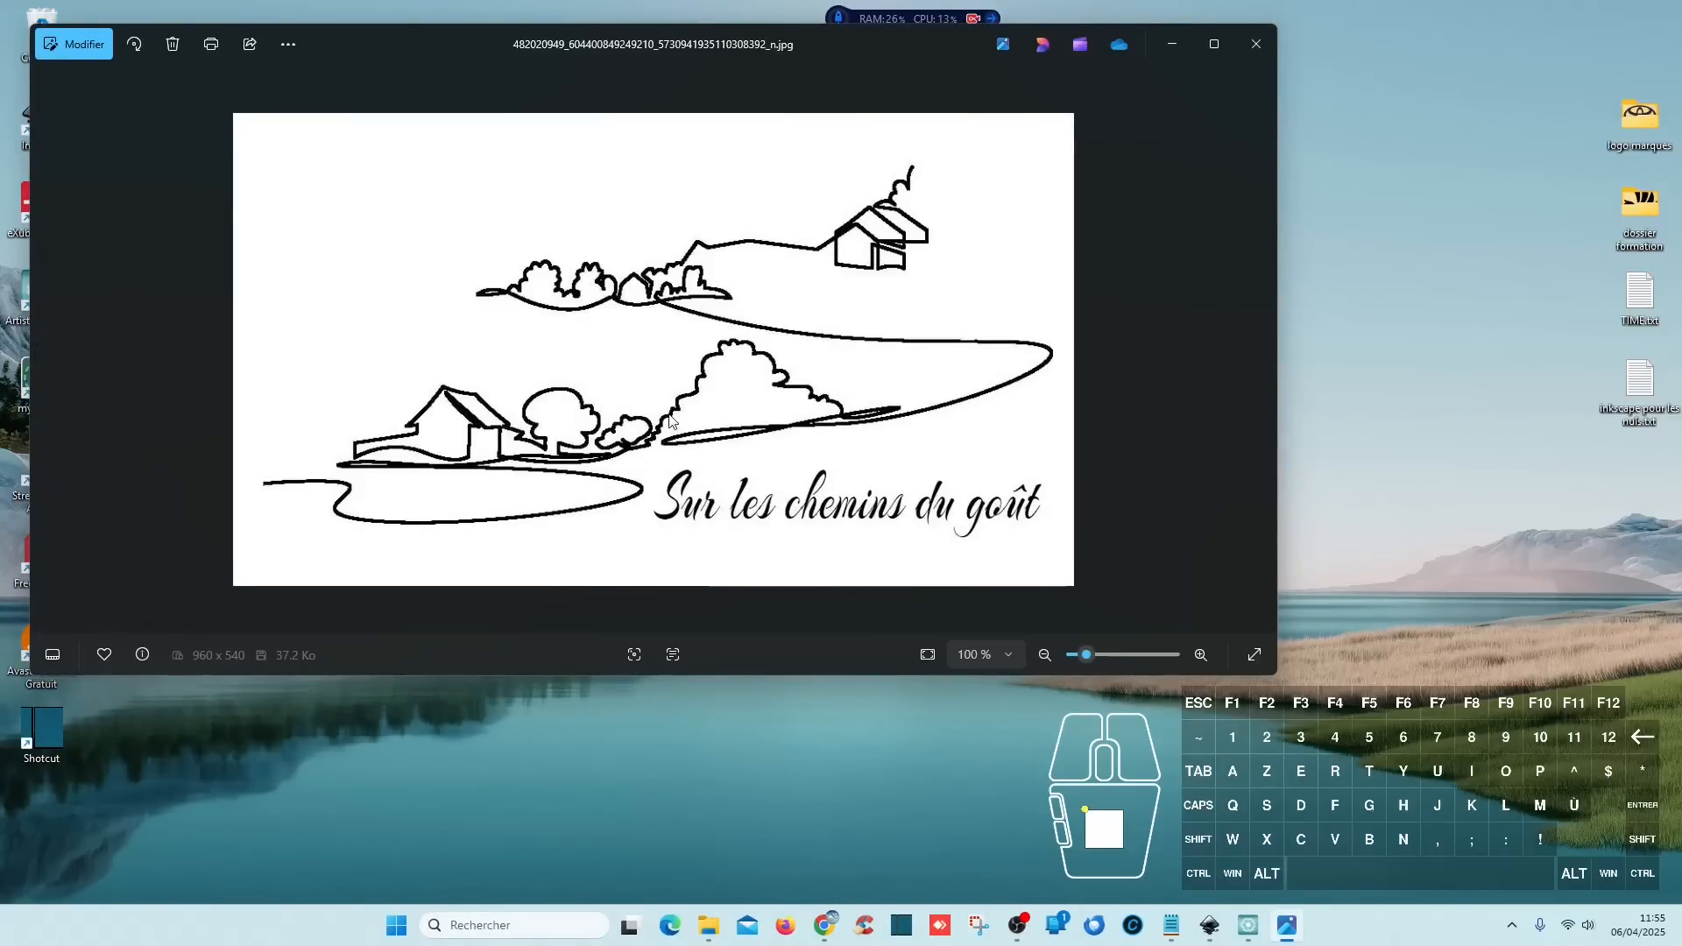
{"action": "scroll", "coordinate": [666, 438], "scroll_direction": "up", "scroll_amount": 3}
{"action": "scroll", "coordinate": [679, 418], "scroll_direction": "down", "scroll_amount": 2}
{"action": "scroll", "coordinate": [680, 417], "scroll_direction": "down", "scroll_amount": 1}
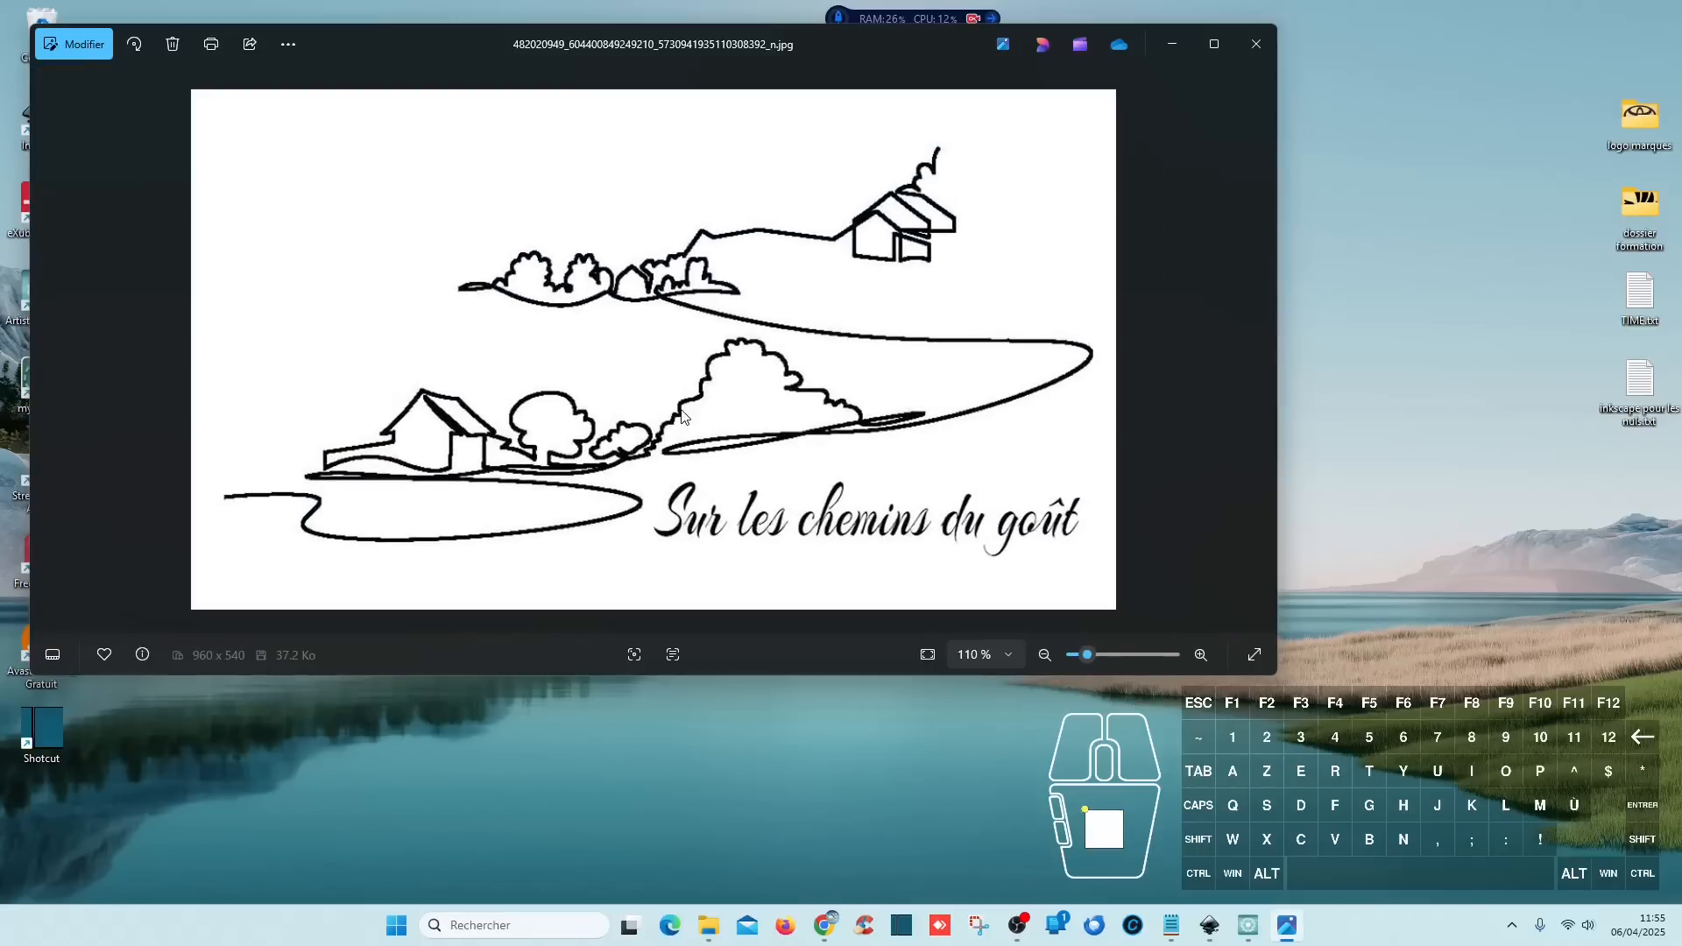
{"action": "left_click", "coordinate": [1255, 43]}
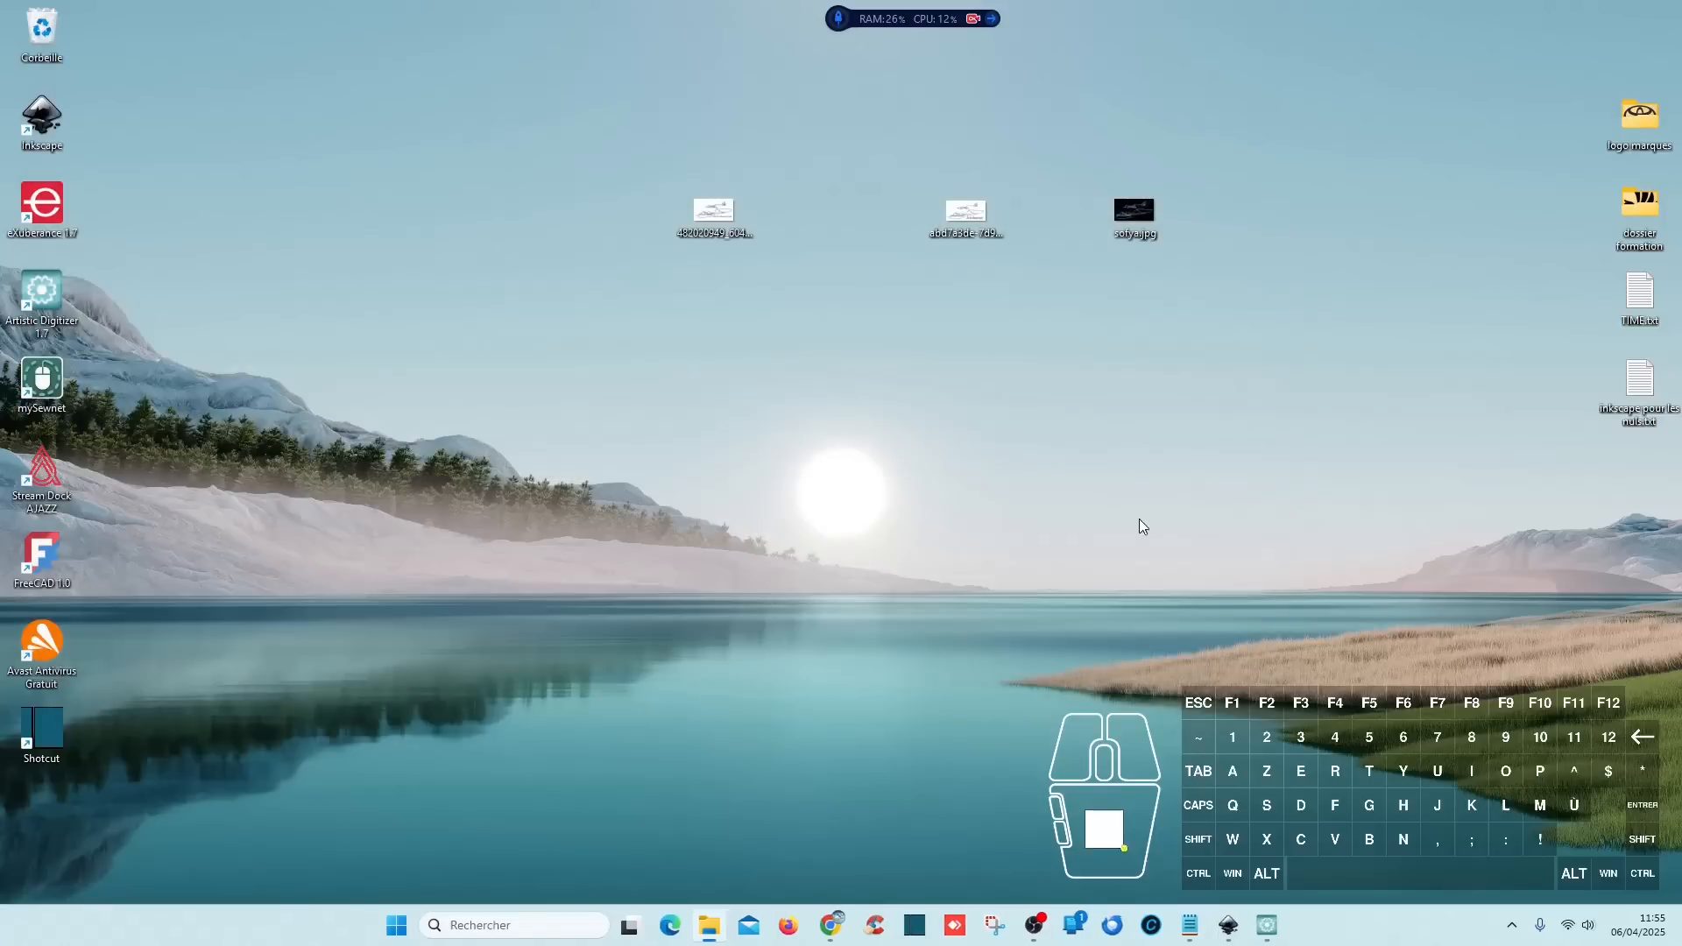
- Switch to Inkscape and import the larger landscape image from the desktop into the blank document as an embedded image
{"action": "left_click", "coordinate": [1227, 928]}
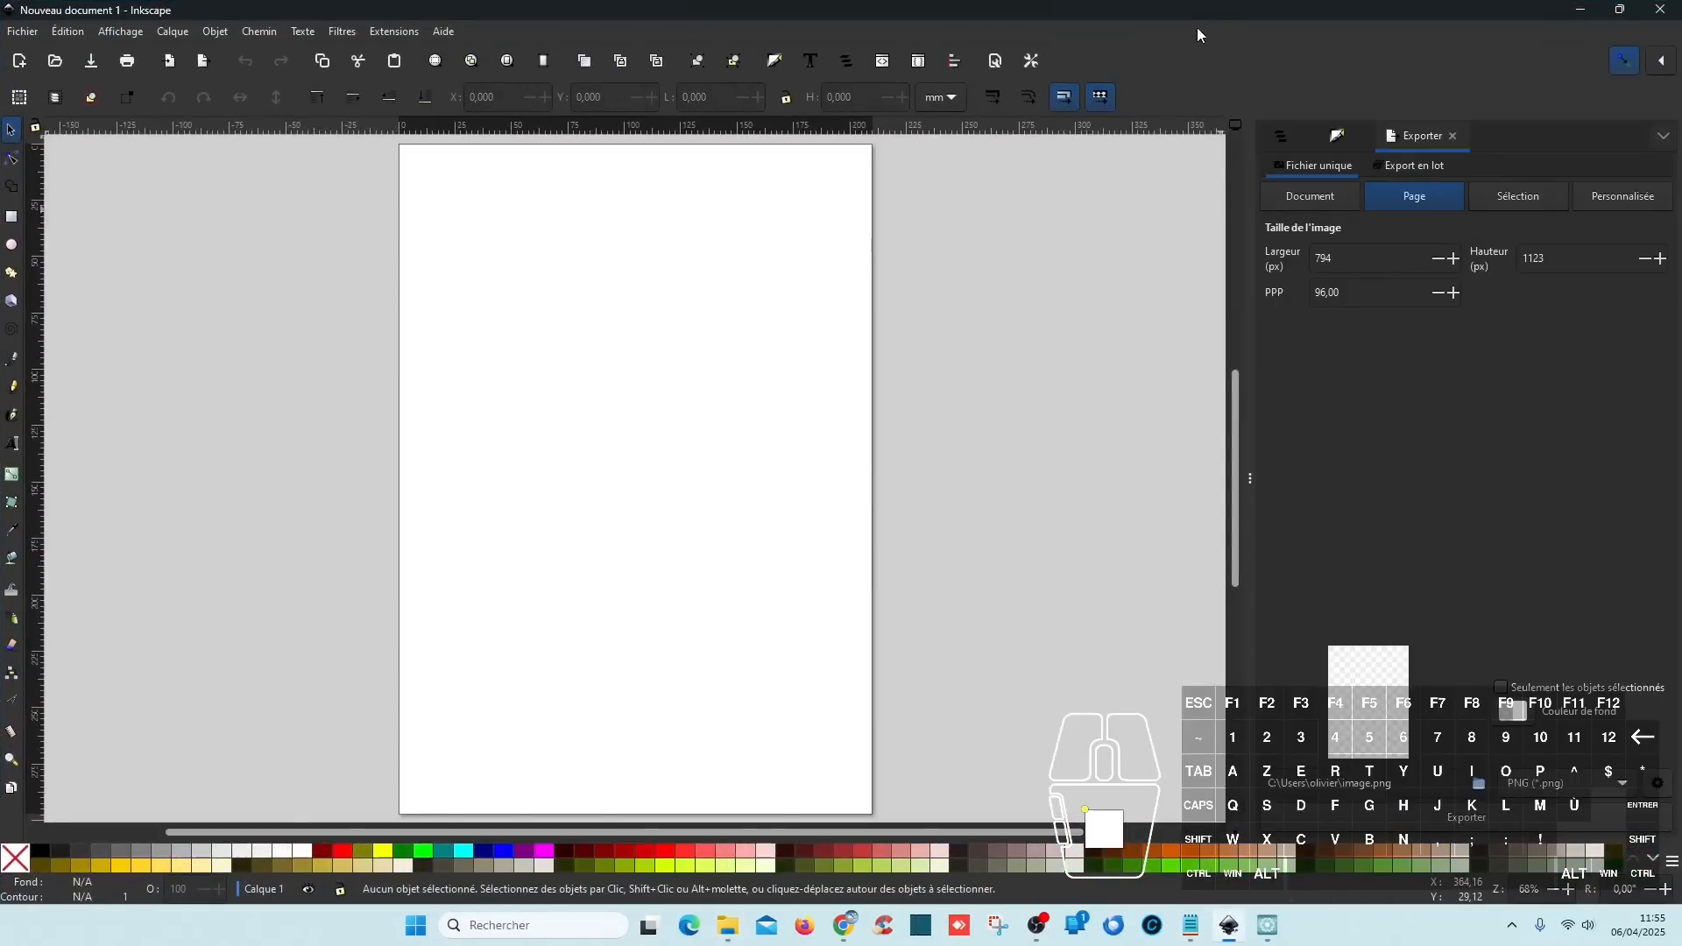
{"action": "left_click_drag", "start_coordinate": [1197, 35], "coordinate": [1046, 373]}
{"action": "left_click_drag", "start_coordinate": [1128, 625], "coordinate": [1128, 819]}
{"action": "mouse_move", "coordinate": [725, 232]}
{"action": "left_mouse_down"}
{"action": "mouse_move", "coordinate": [747, 270]}
{"action": "mouse_move", "coordinate": [695, 619]}
{"action": "left_mouse_up"}
{"action": "left_click", "coordinate": [1250, 371]}
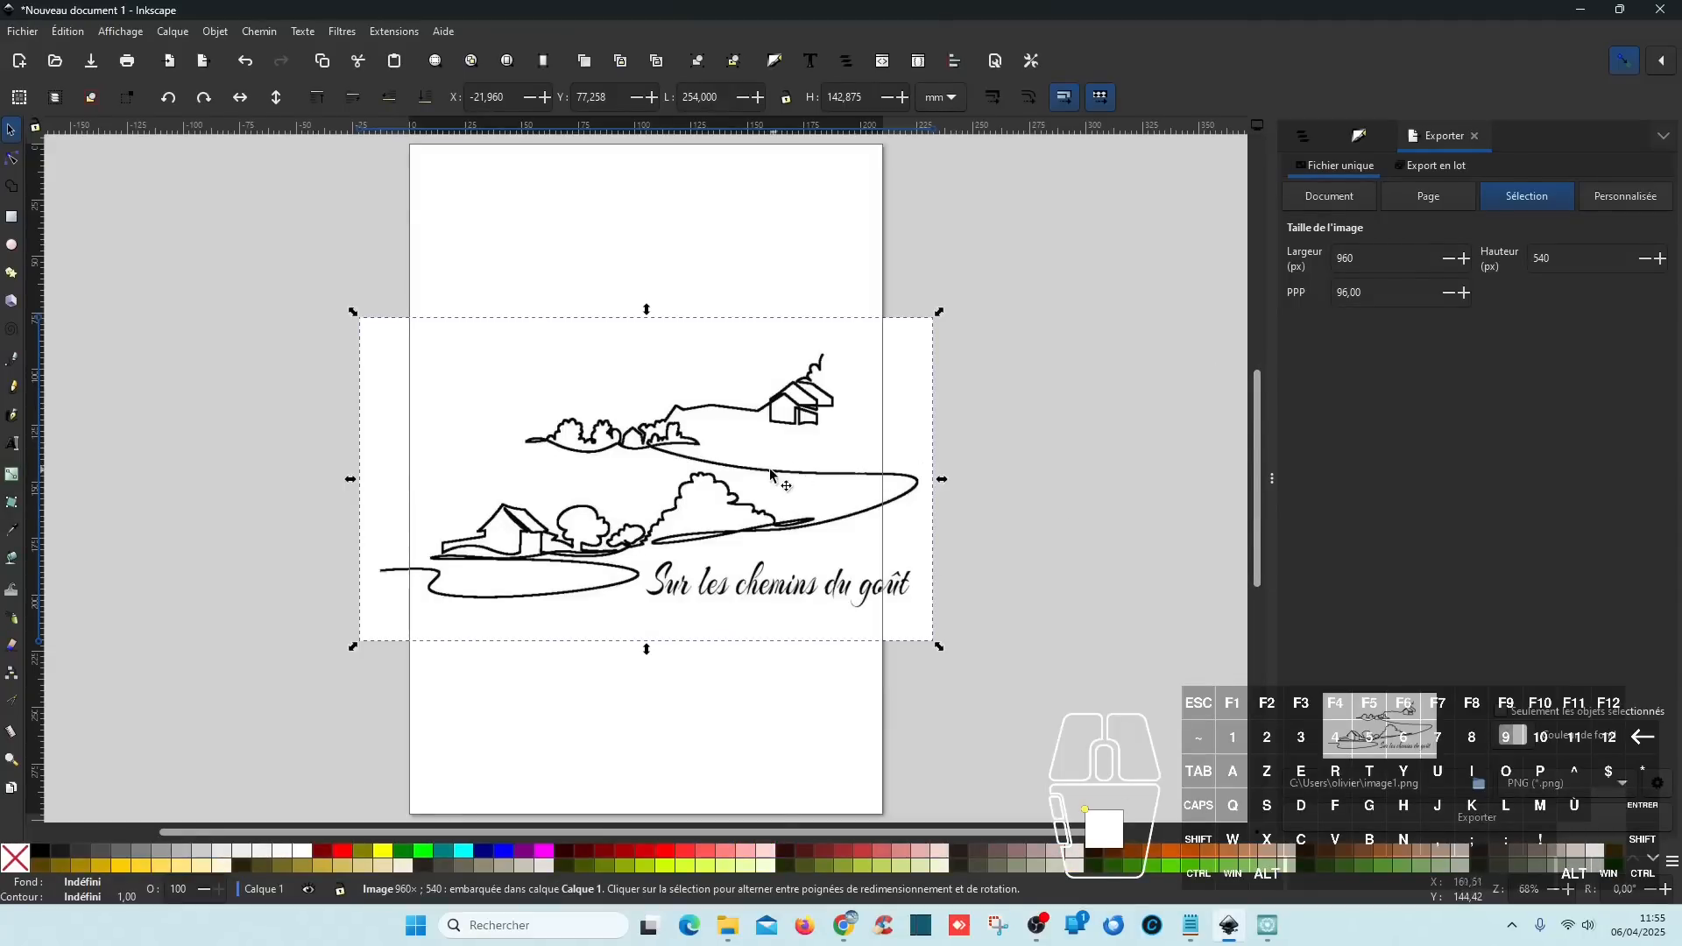
- Close the Export and Fill and Stroke dialogs, leaving the layers and objects list open
{"action": "scroll", "coordinate": [780, 481], "scroll_direction": "up", "scroll_amount": 5}
{"action": "scroll", "coordinate": [732, 466], "scroll_direction": "down", "scroll_amount": 4}
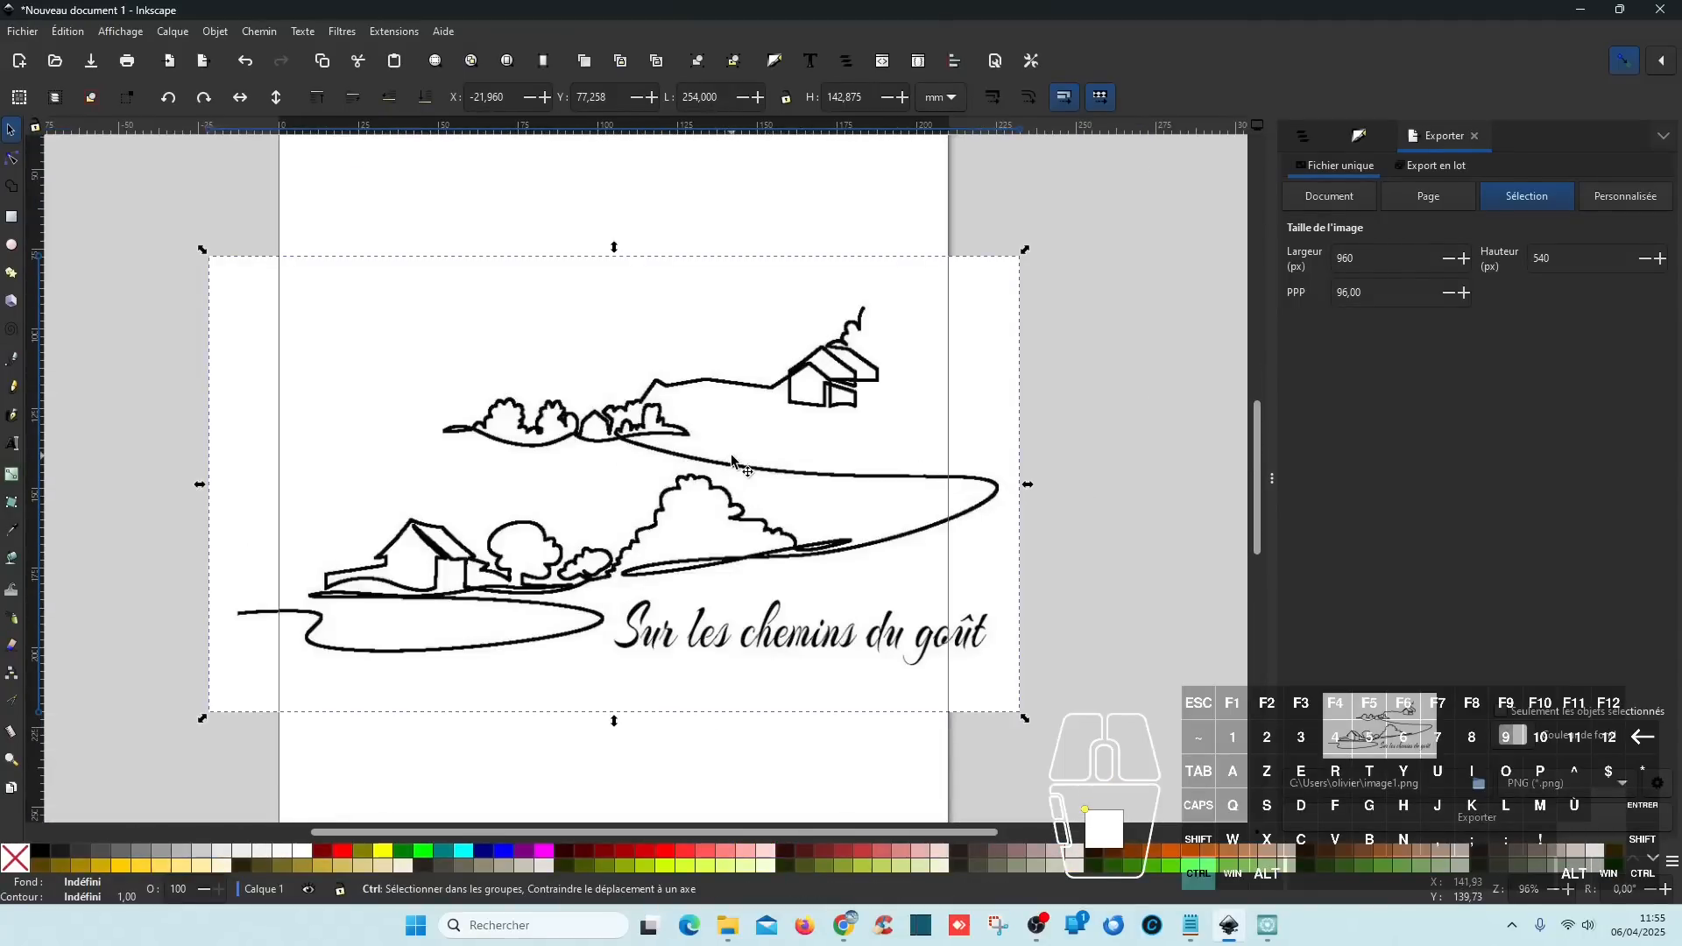
{"action": "left_click", "coordinate": [1475, 136]}
{"action": "left_click", "coordinate": [1455, 135]}
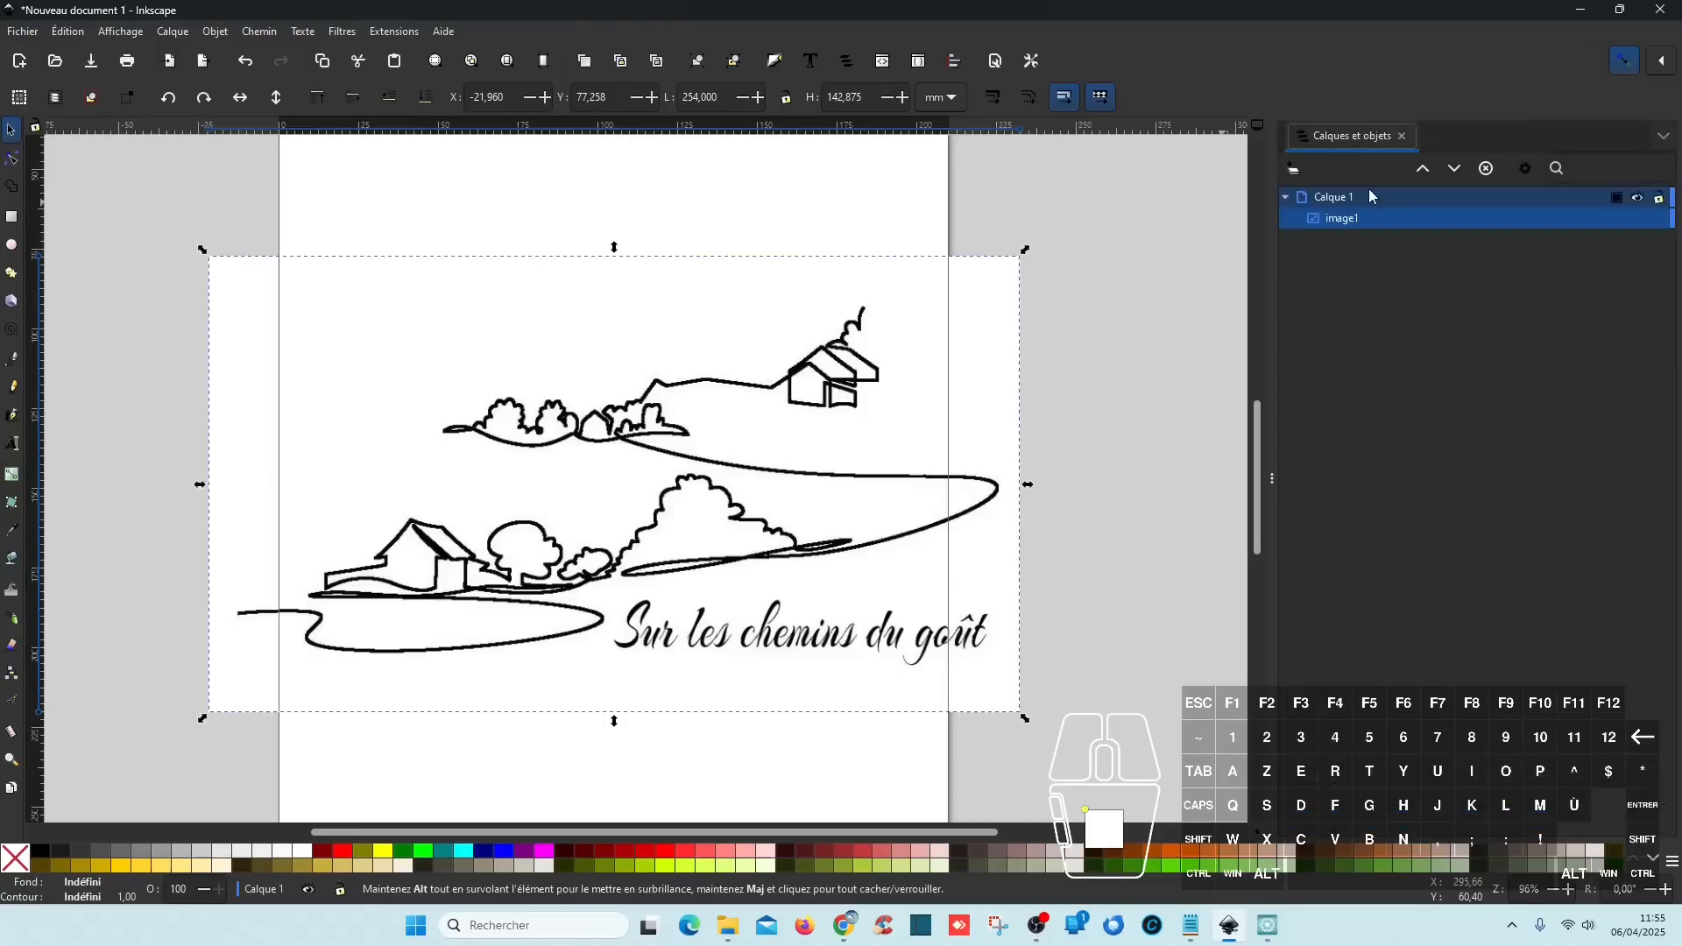
- Vectorize the imported landscape image in a single pass using brightness threshold detection
{"action": "left_click", "coordinate": [271, 33]}
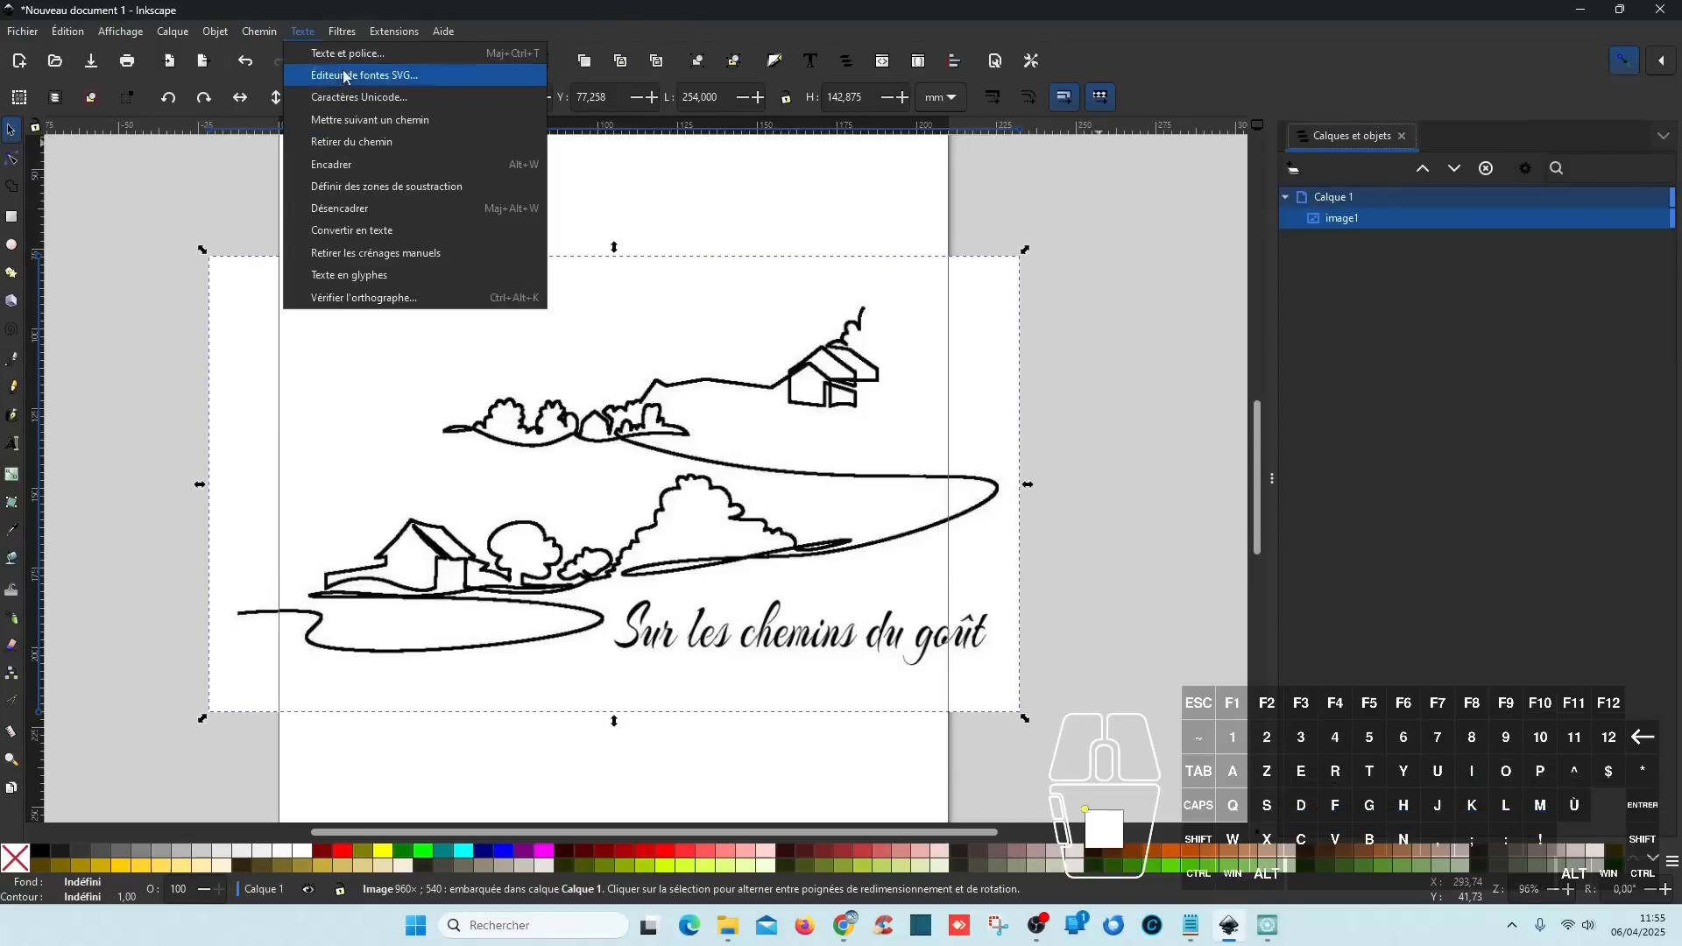
{"action": "left_click", "coordinate": [317, 98]}
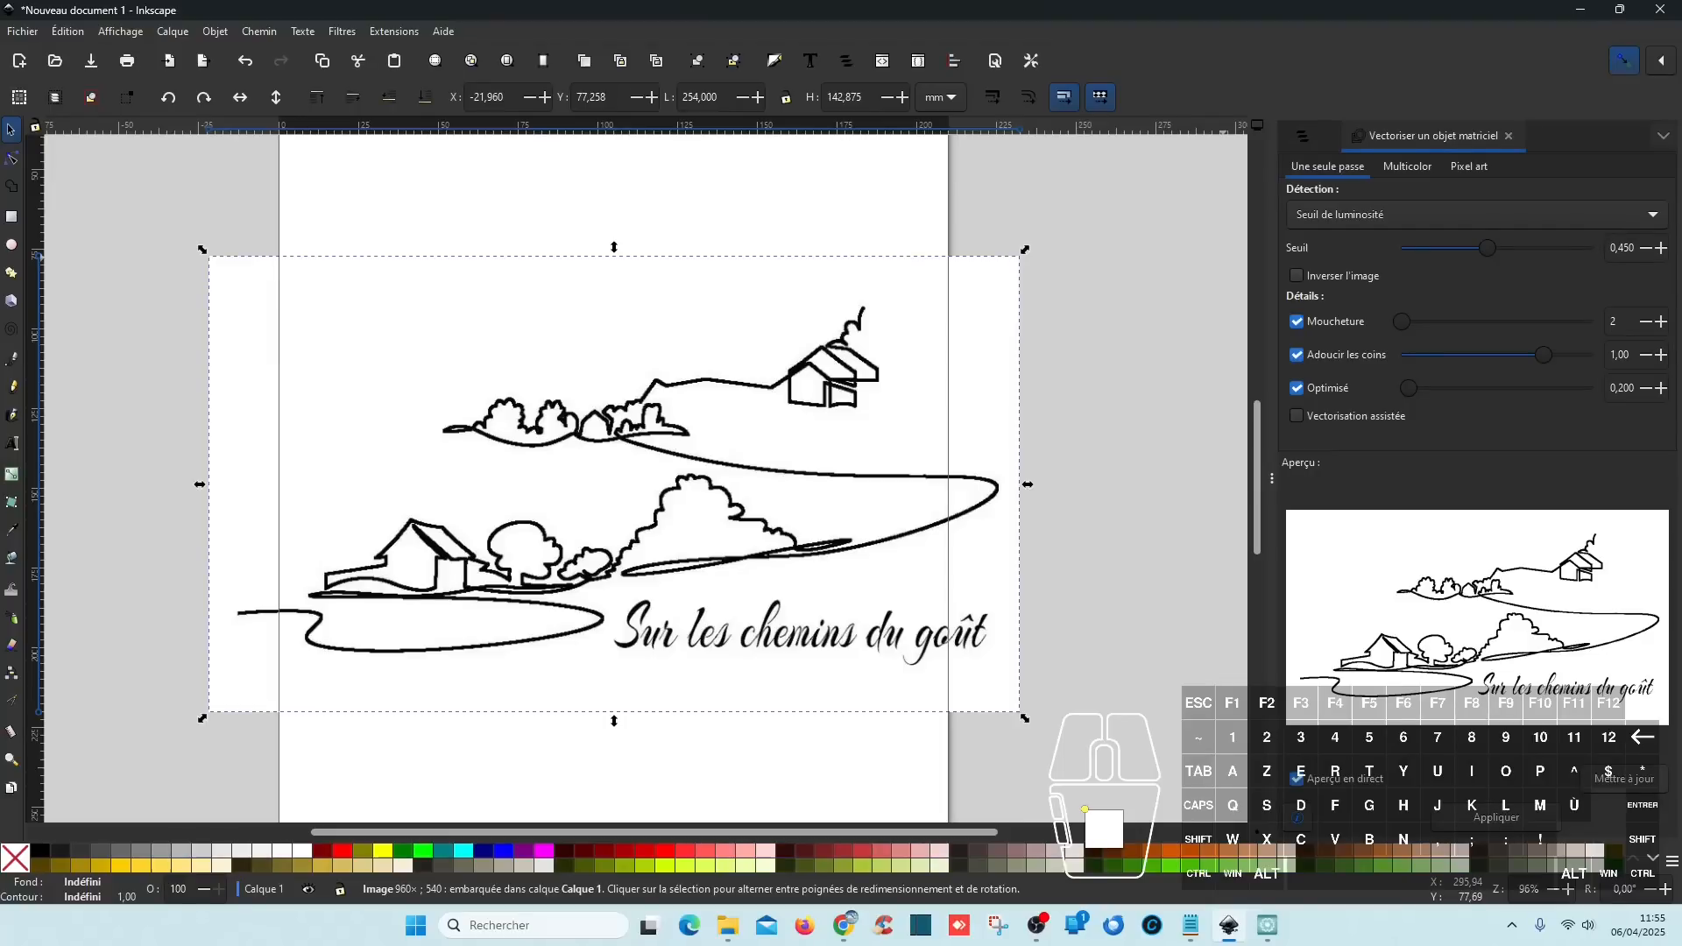
{"action": "left_click", "coordinate": [1506, 819]}
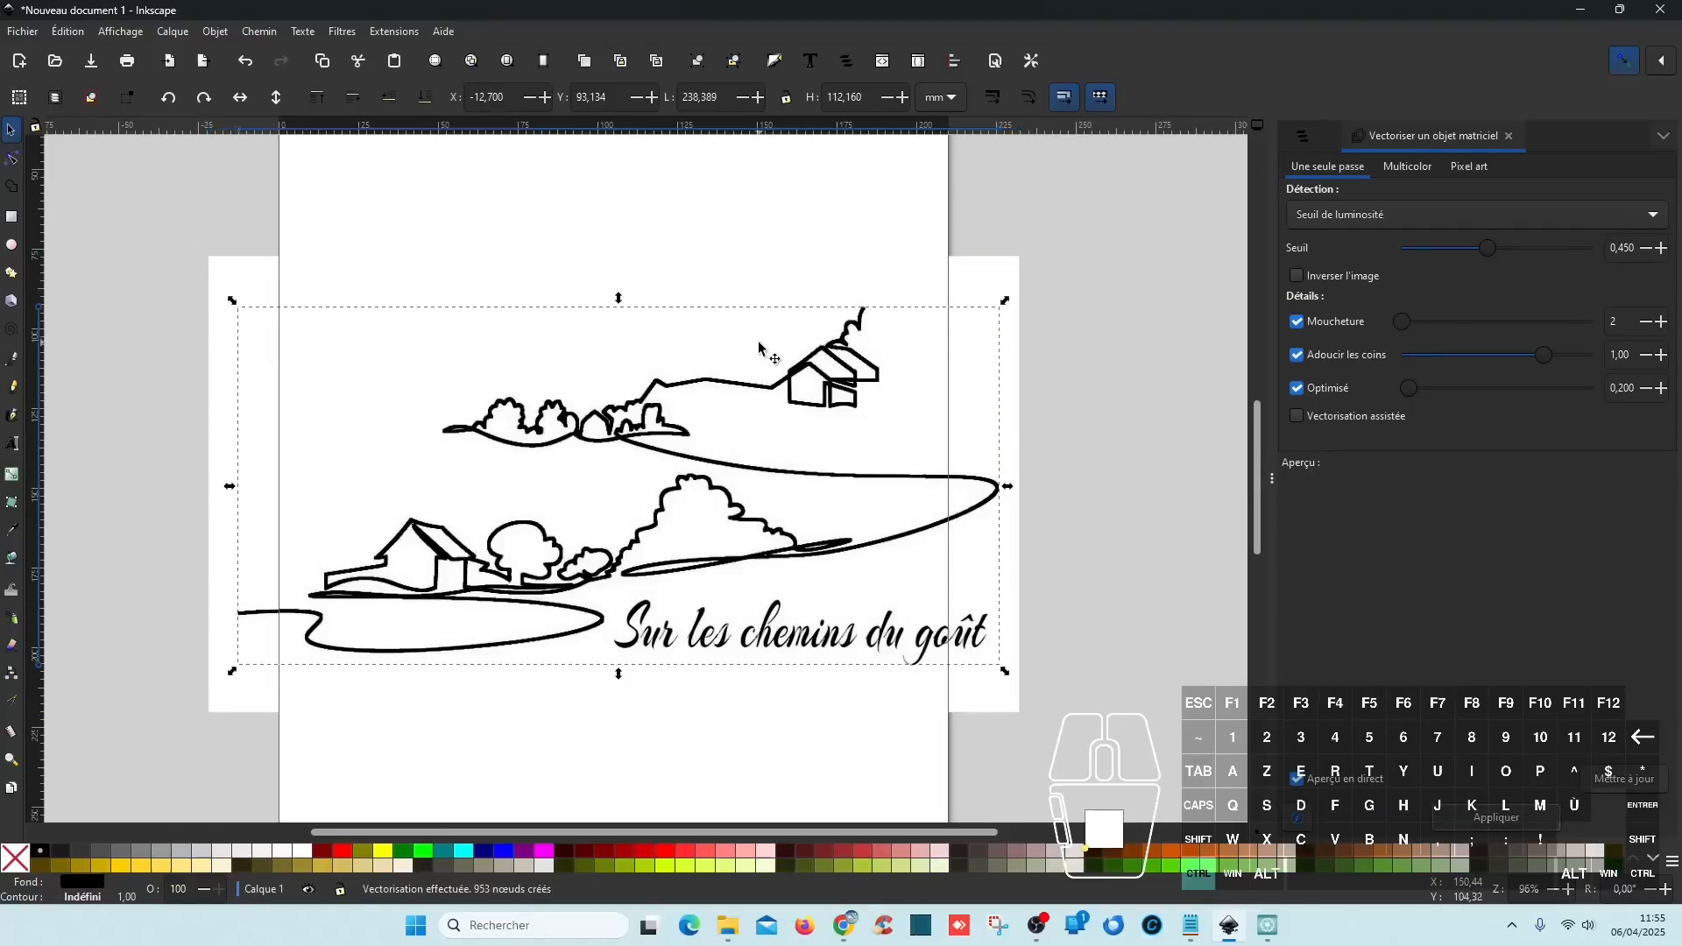
- Separate the traced path from the original bitmap and place it directly below the bitmap's lower edge
{"action": "scroll", "coordinate": [762, 360], "scroll_direction": "down", "scroll_amount": 2}
{"action": "scroll", "coordinate": [729, 253], "scroll_direction": "up", "scroll_amount": 1}
{"action": "mouse_move", "coordinate": [861, 232]}
{"action": "left_mouse_down"}
{"action": "mouse_move", "coordinate": [861, 570]}
{"action": "mouse_move", "coordinate": [861, 554]}
{"action": "left_mouse_up"}
{"action": "left_click", "coordinate": [867, 270]}
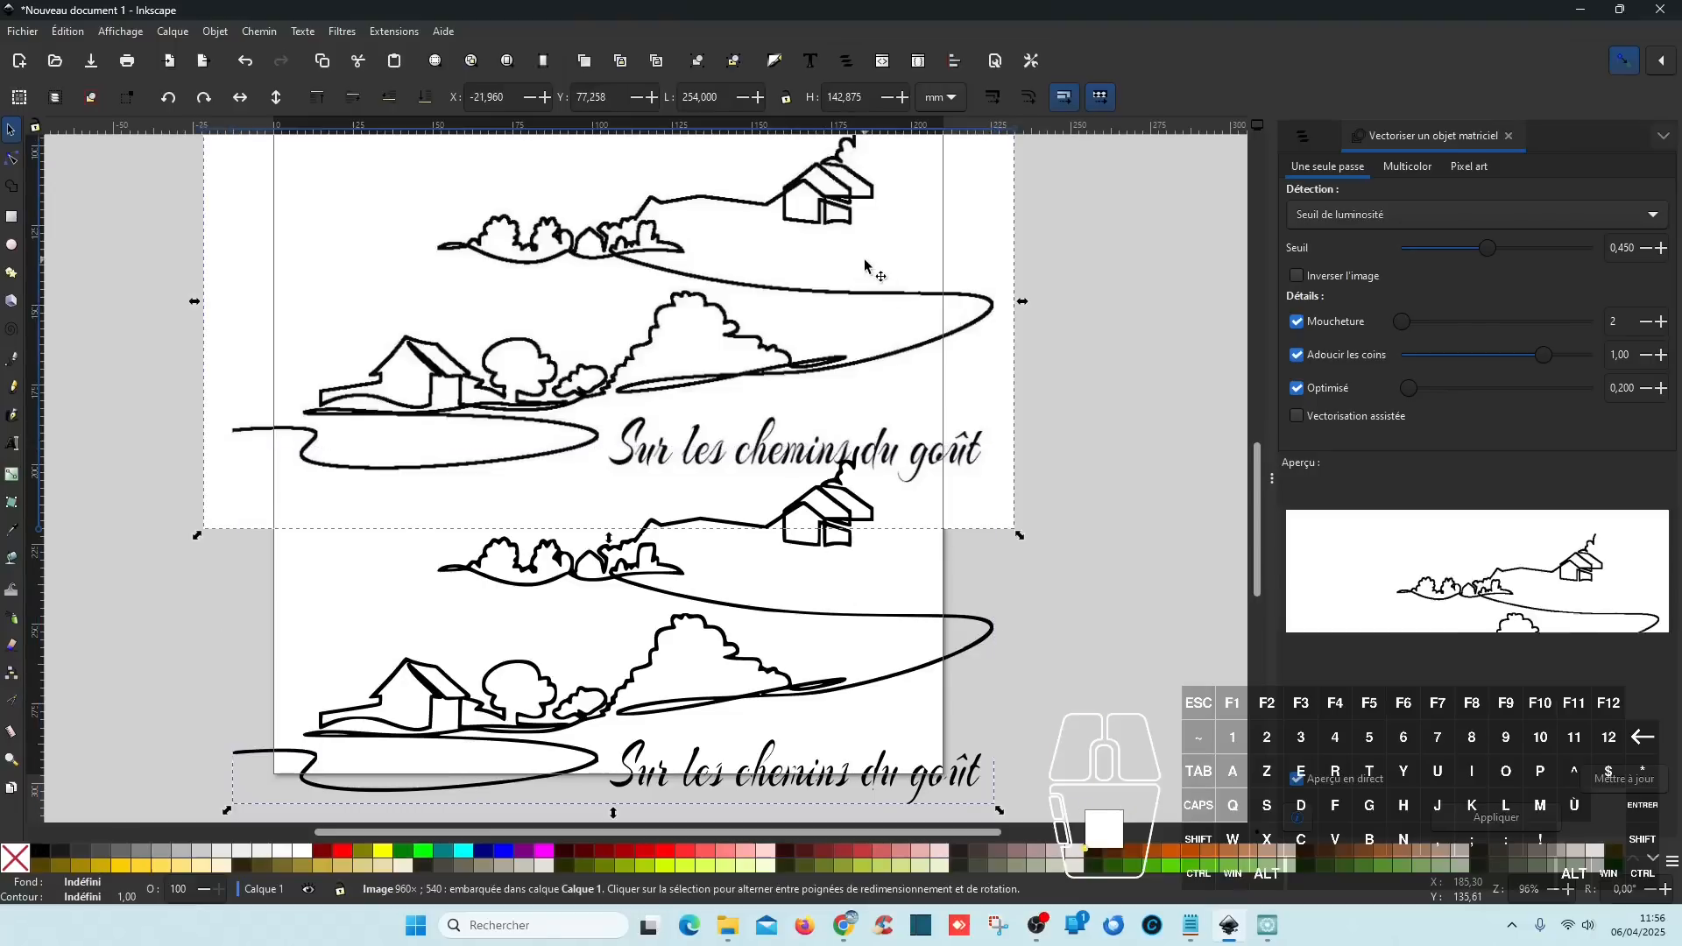
{"action": "scroll", "coordinate": [908, 532], "scroll_direction": "up", "scroll_amount": 2}
{"action": "scroll", "coordinate": [891, 517], "scroll_direction": "up", "scroll_amount": 2}
{"action": "left_click_drag", "start_coordinate": [698, 465], "coordinate": [698, 305]}
{"action": "left_click", "coordinate": [799, 687]}
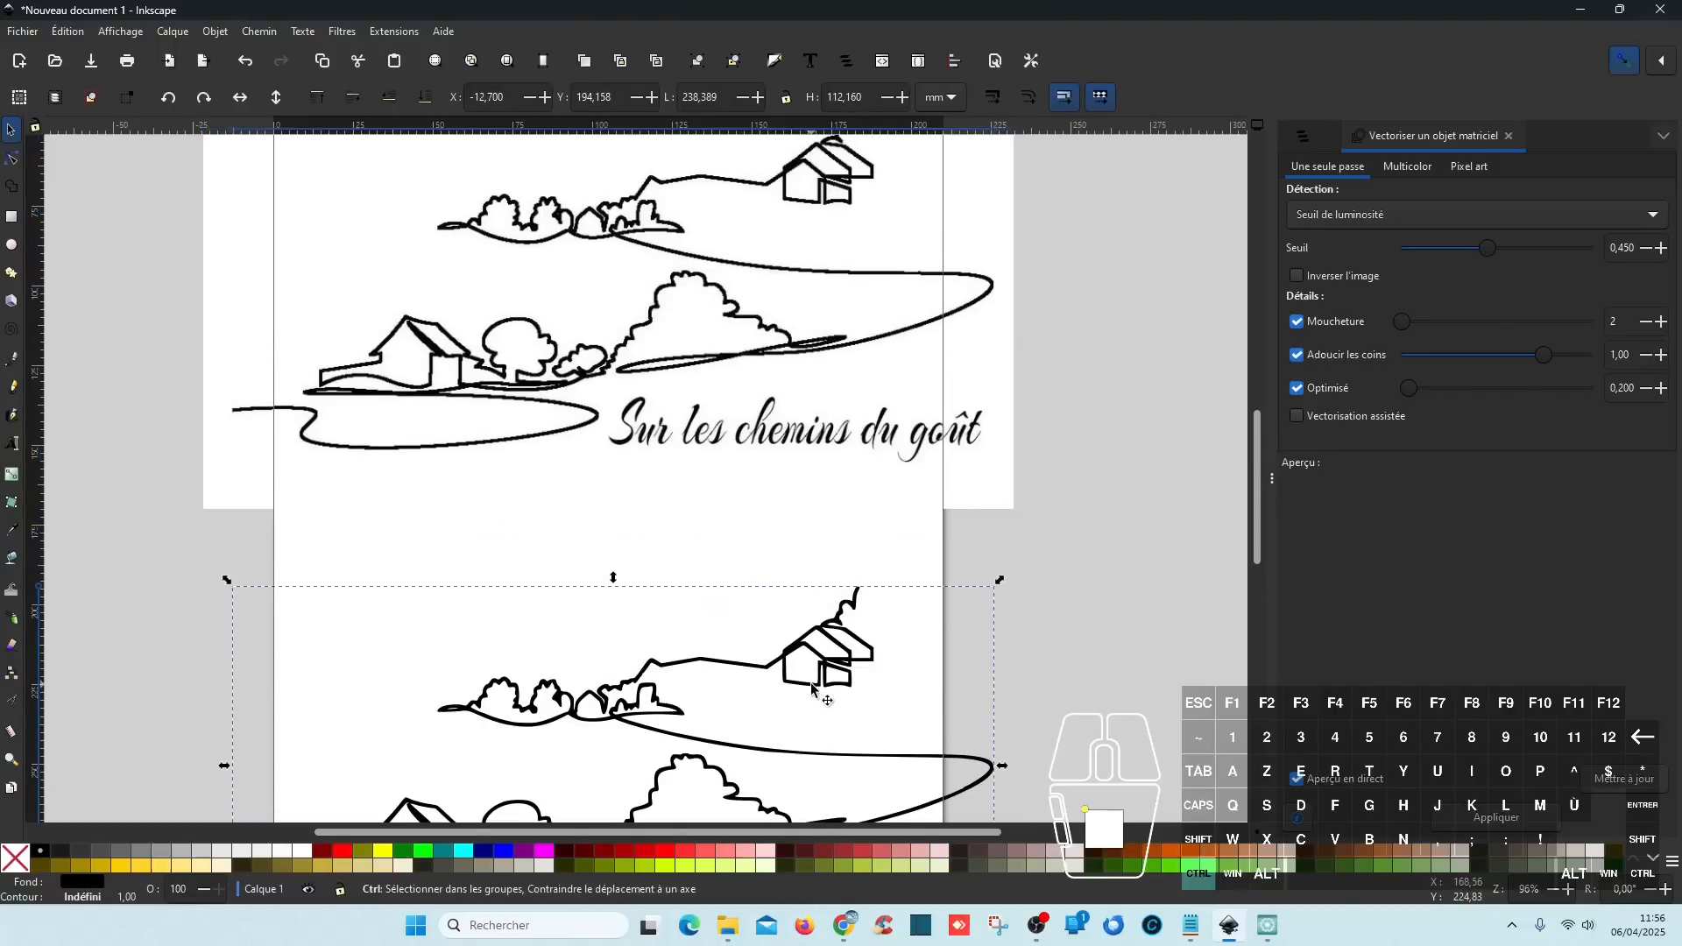
{"action": "left_click_drag", "start_coordinate": [818, 686], "coordinate": [823, 600]}
{"action": "scroll", "coordinate": [611, 620], "scroll_direction": "down", "scroll_amount": 6}
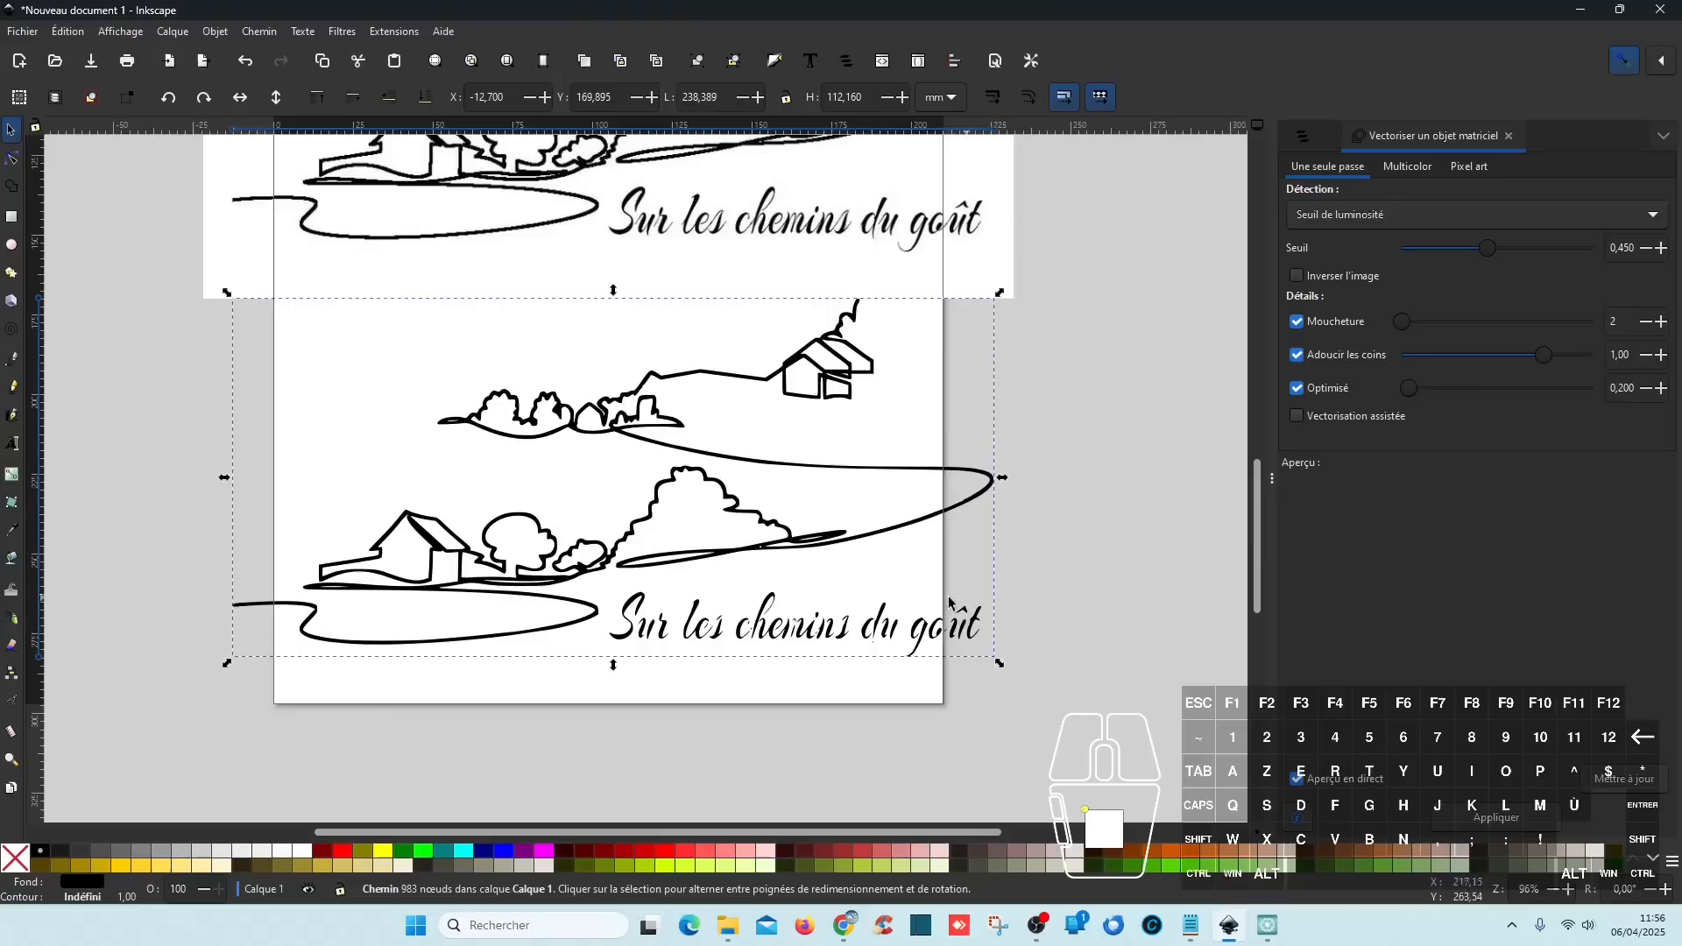
- Delete all nodes of the lettering "Sur les chemins du goût" from the traced path, keeping only the landscape
{"action": "scroll", "coordinate": [610, 620], "scroll_direction": "up", "scroll_amount": 3, "text": "ctrl"}
{"action": "scroll", "coordinate": [610, 620], "scroll_direction": "down", "scroll_amount": 2, "text": "ctrl"}
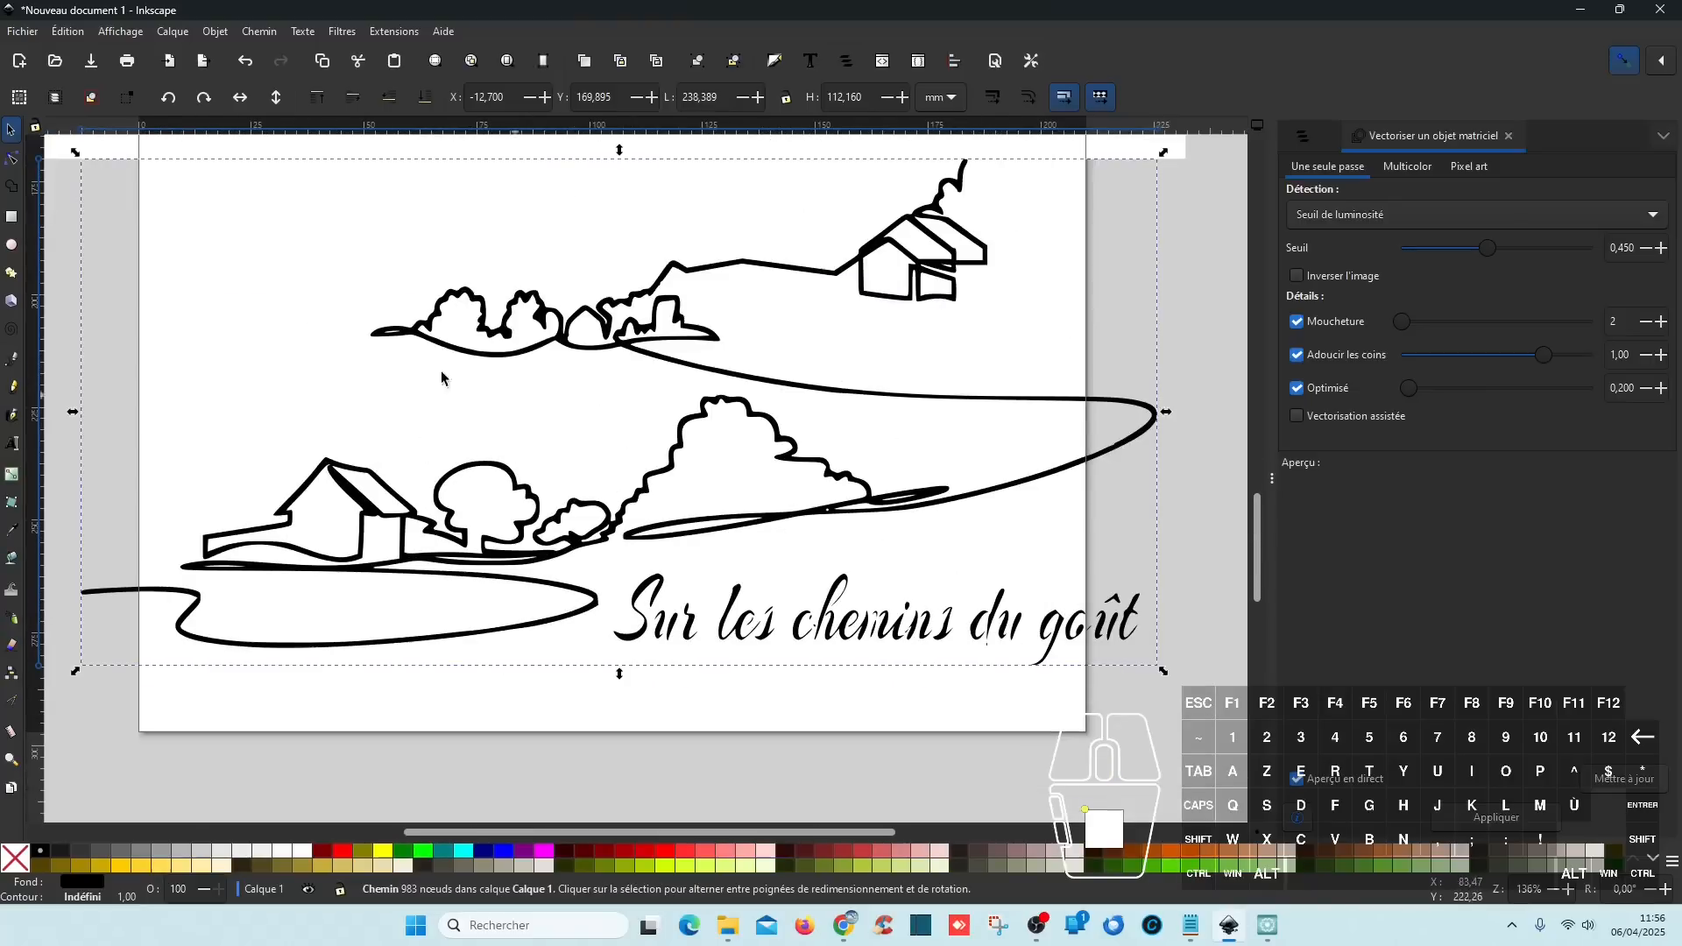
{"action": "left_click", "coordinate": [10, 163]}
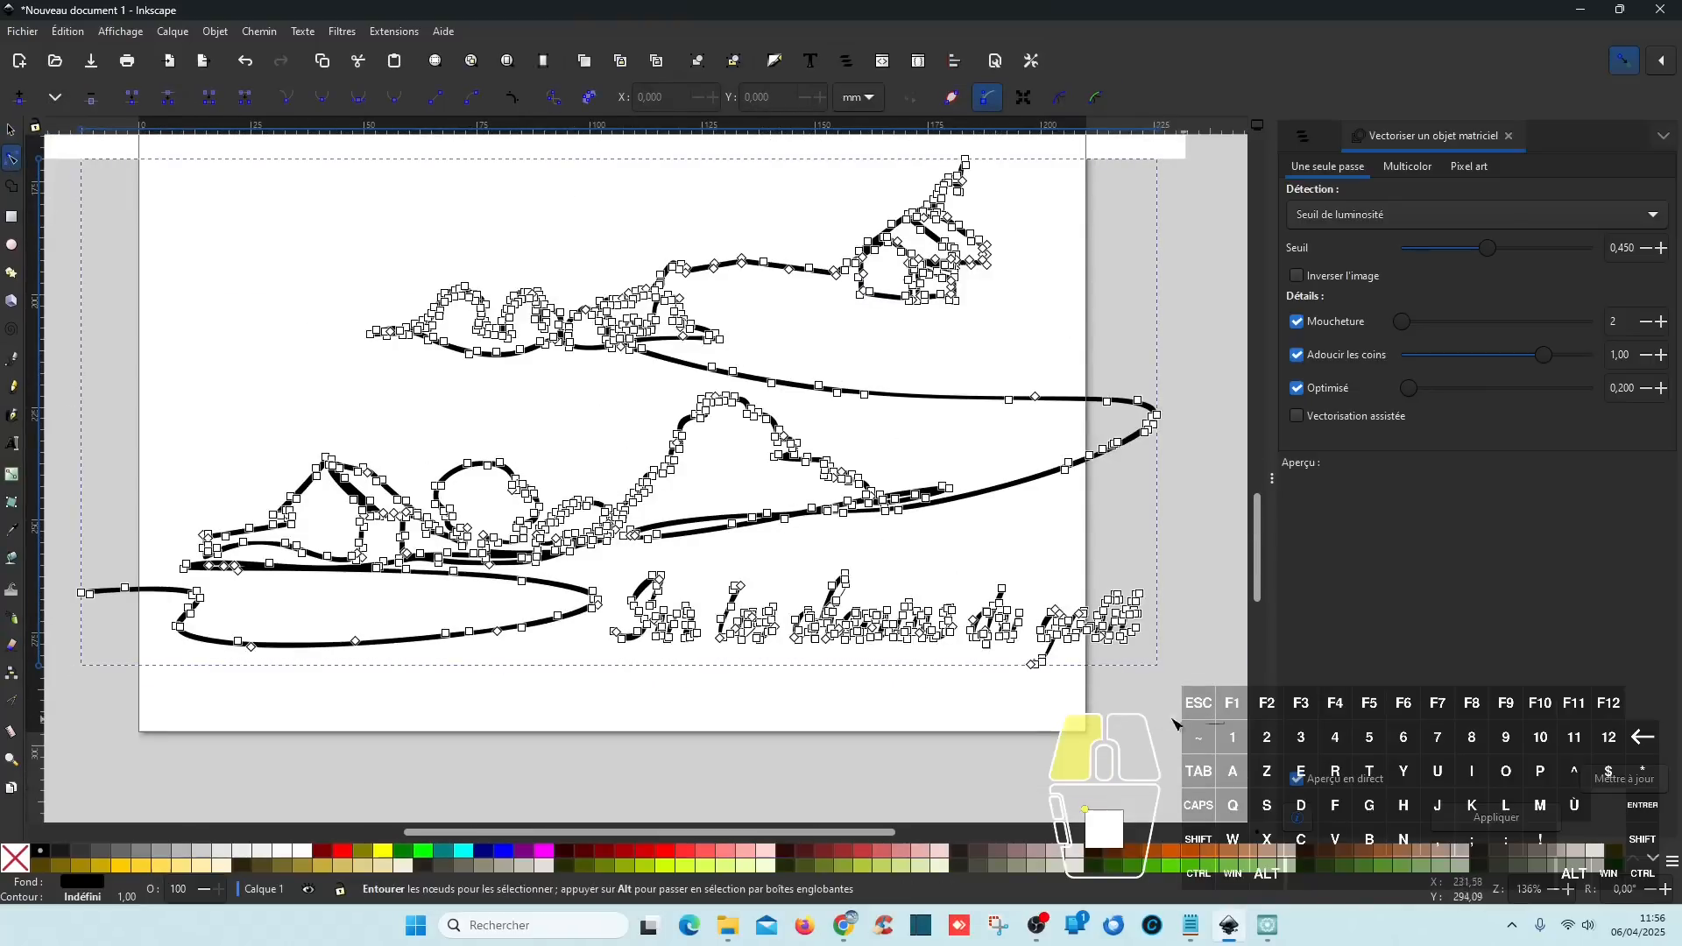
{"action": "left_click_drag", "start_coordinate": [1224, 723], "coordinate": [617, 572]}
{"action": "key", "text": "Delete"}
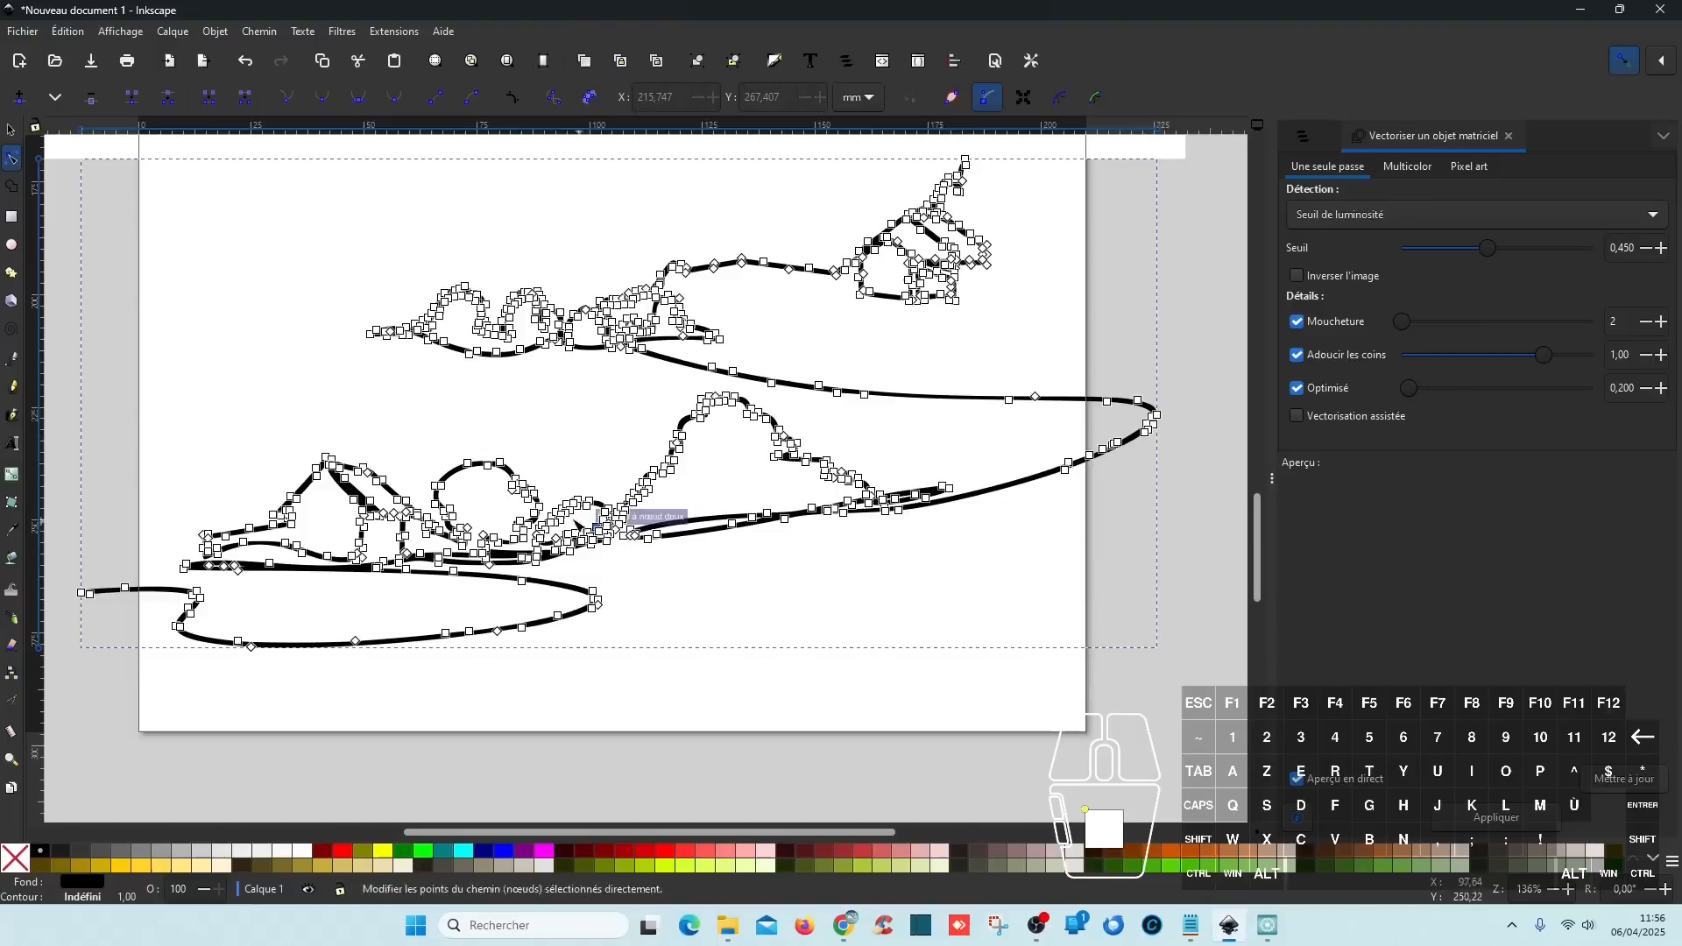
{"action": "left_click", "coordinate": [680, 592]}
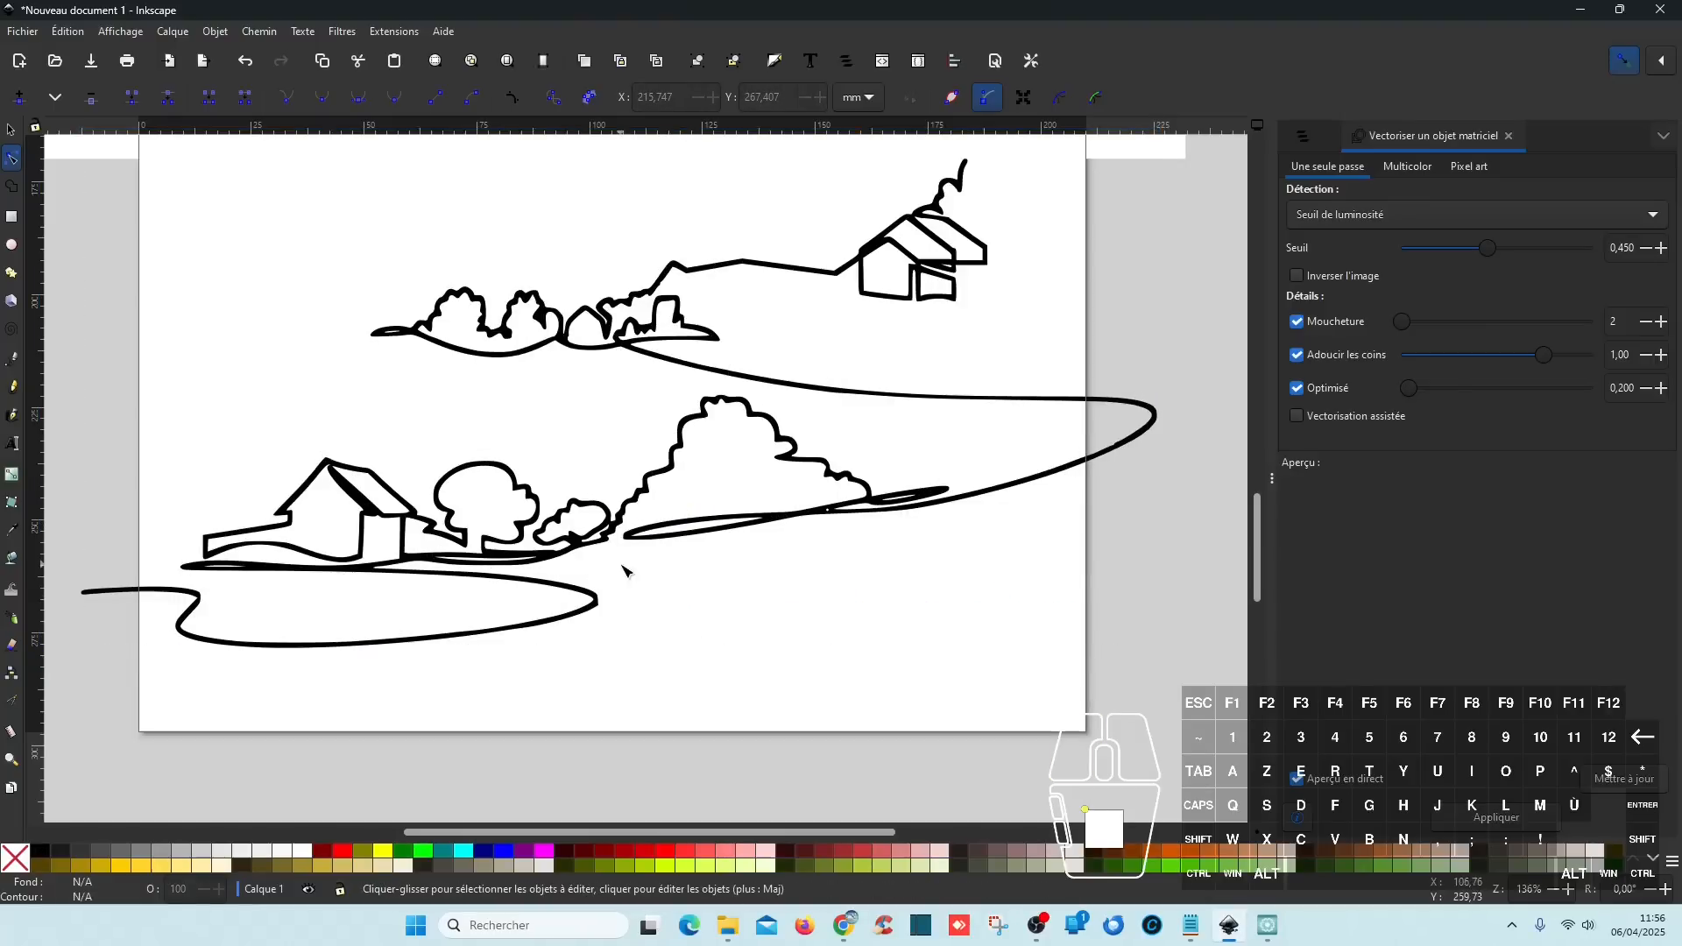
{"action": "scroll", "coordinate": [663, 540], "scroll_direction": "up", "scroll_amount": 2}
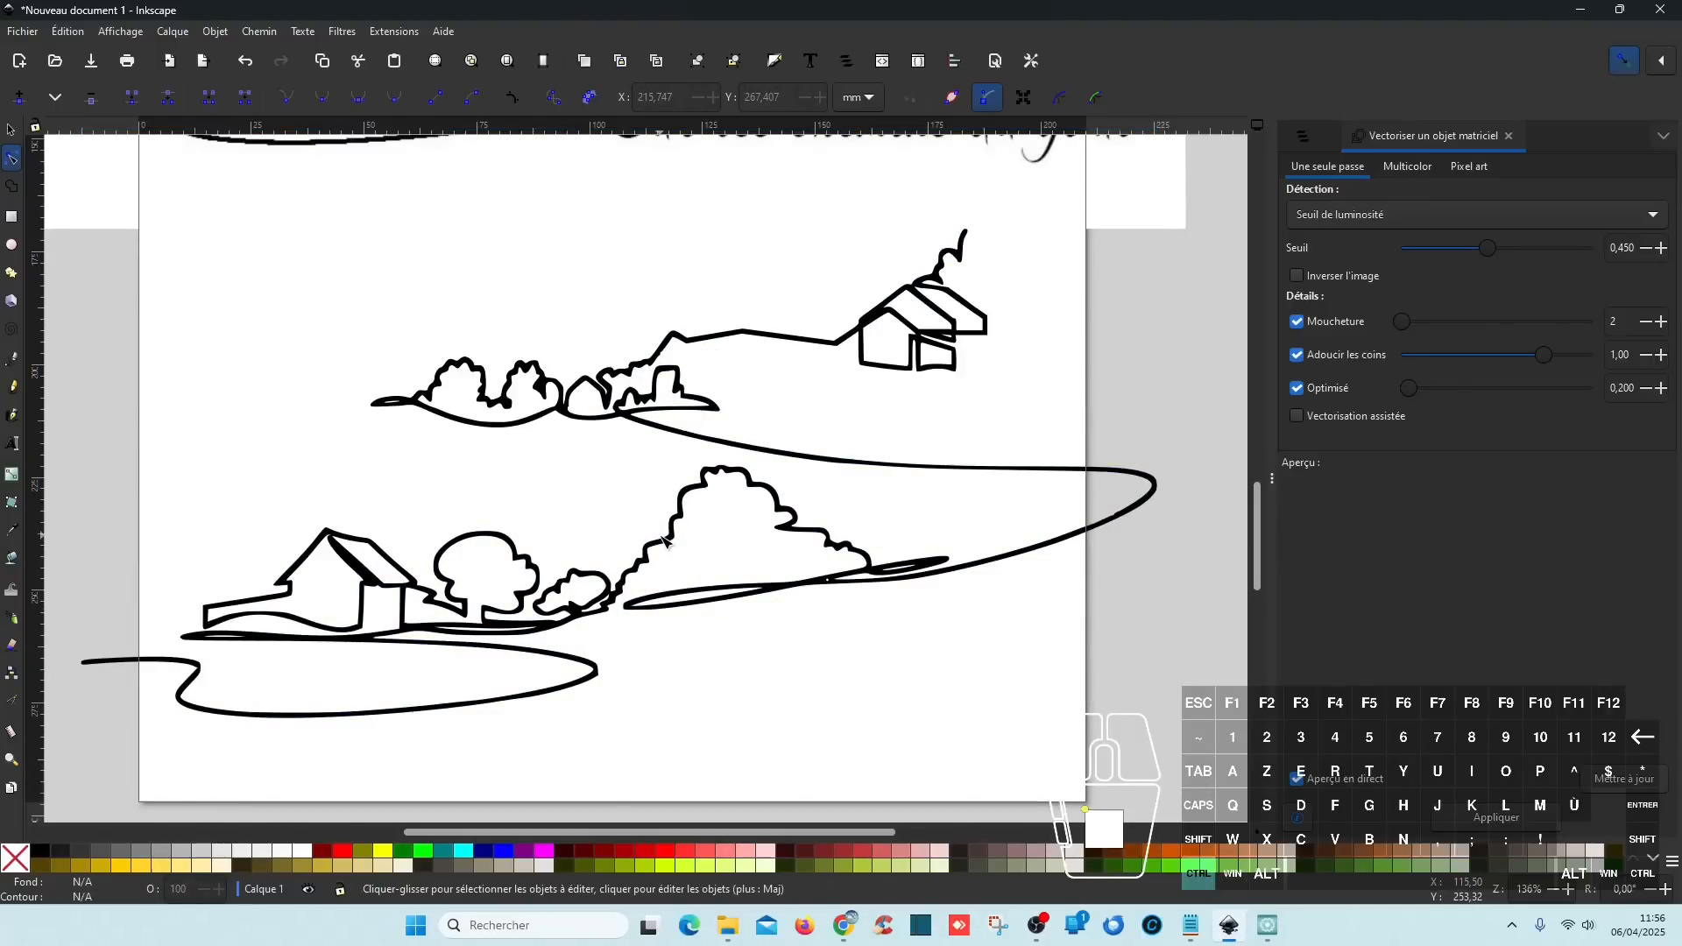
{"action": "scroll", "coordinate": [663, 540], "scroll_direction": "down", "scroll_amount": 2}
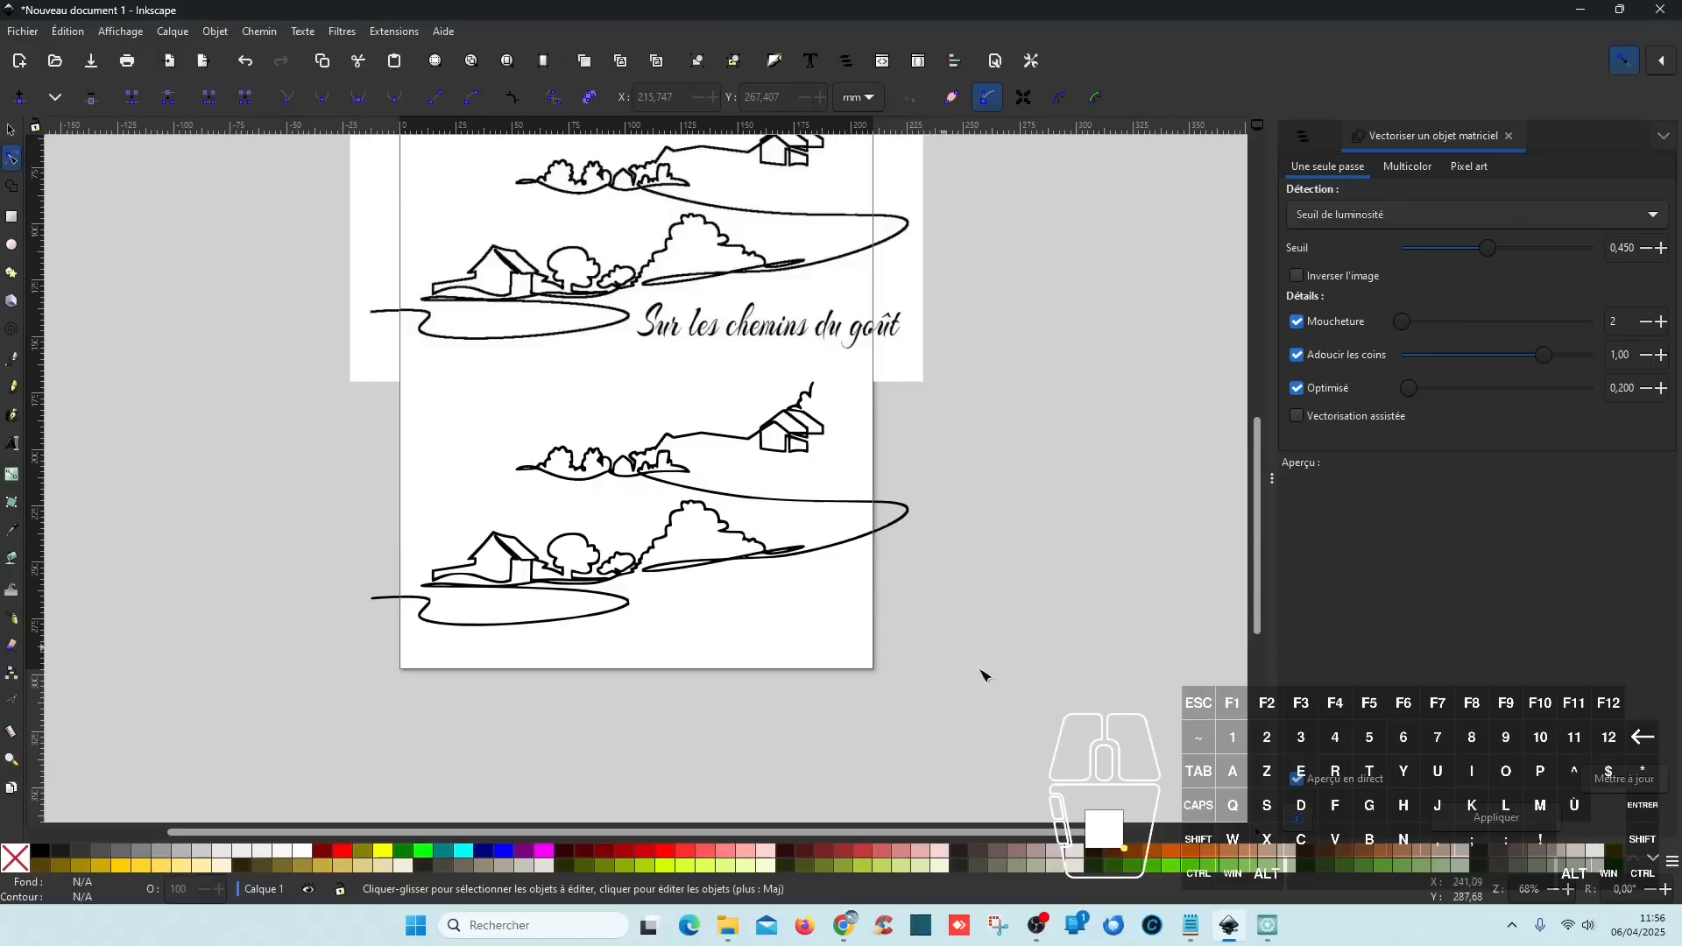
- Resize the traced landscape to a width of 250 mm with its proportions locked
{"action": "mouse_move", "coordinate": [970, 733]}
{"action": "left_mouse_down"}
{"action": "mouse_move", "coordinate": [218, 488]}
{"action": "mouse_move", "coordinate": [238, 388]}
{"action": "left_mouse_up"}
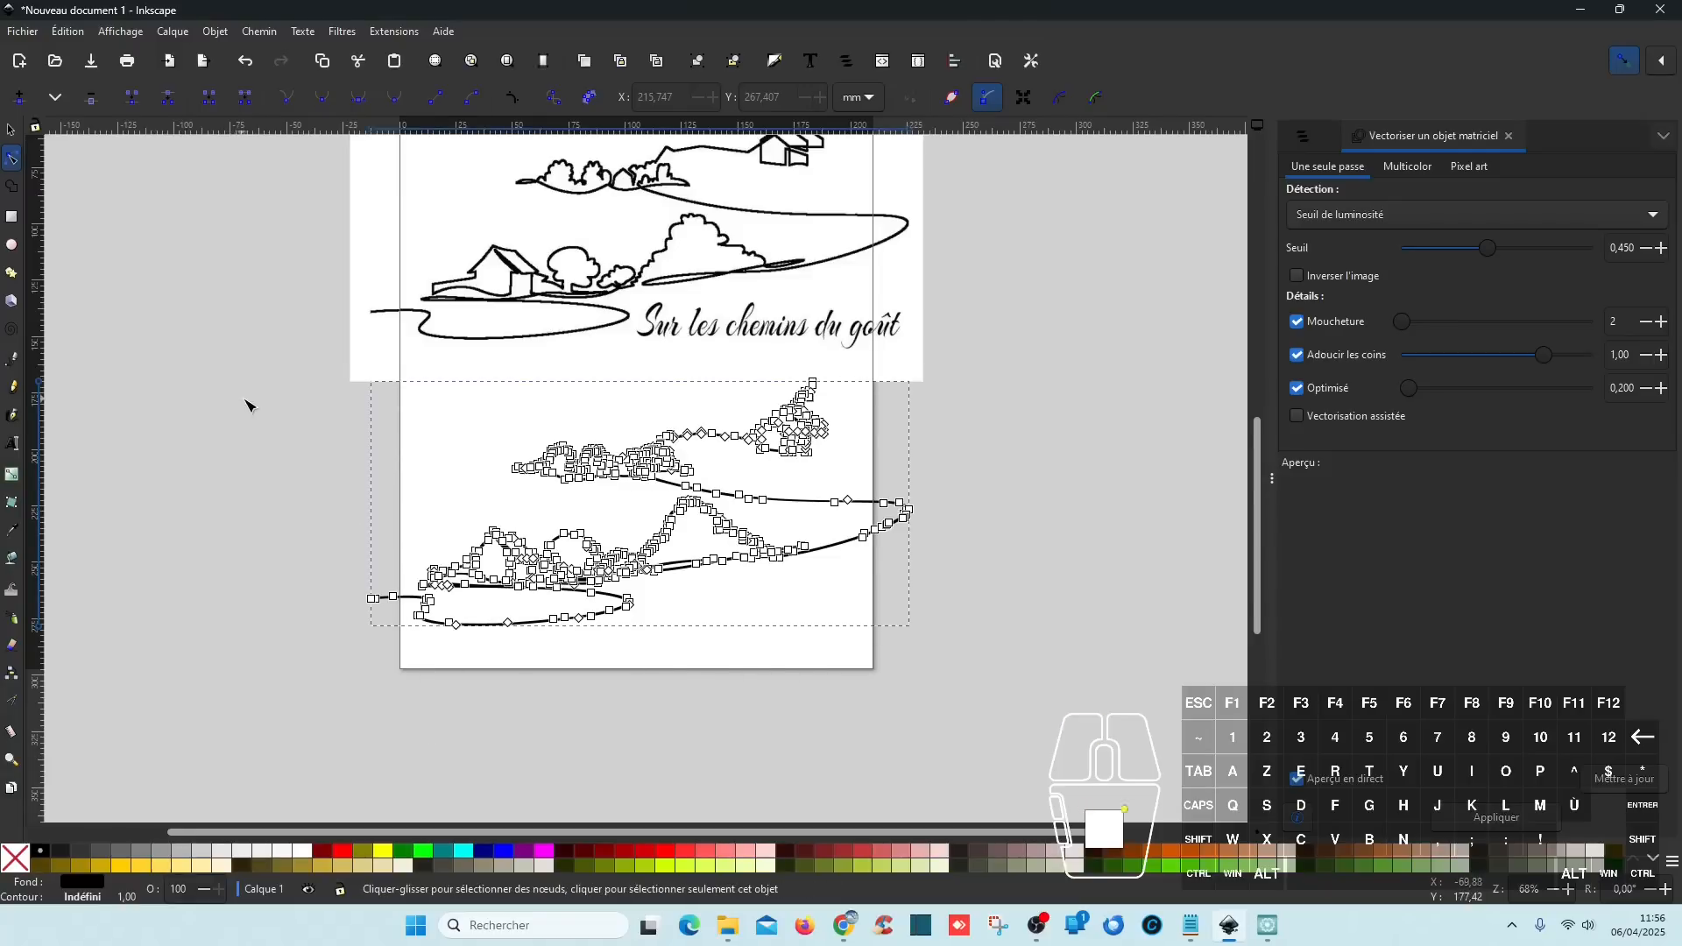
{"action": "left_click", "coordinate": [10, 129]}
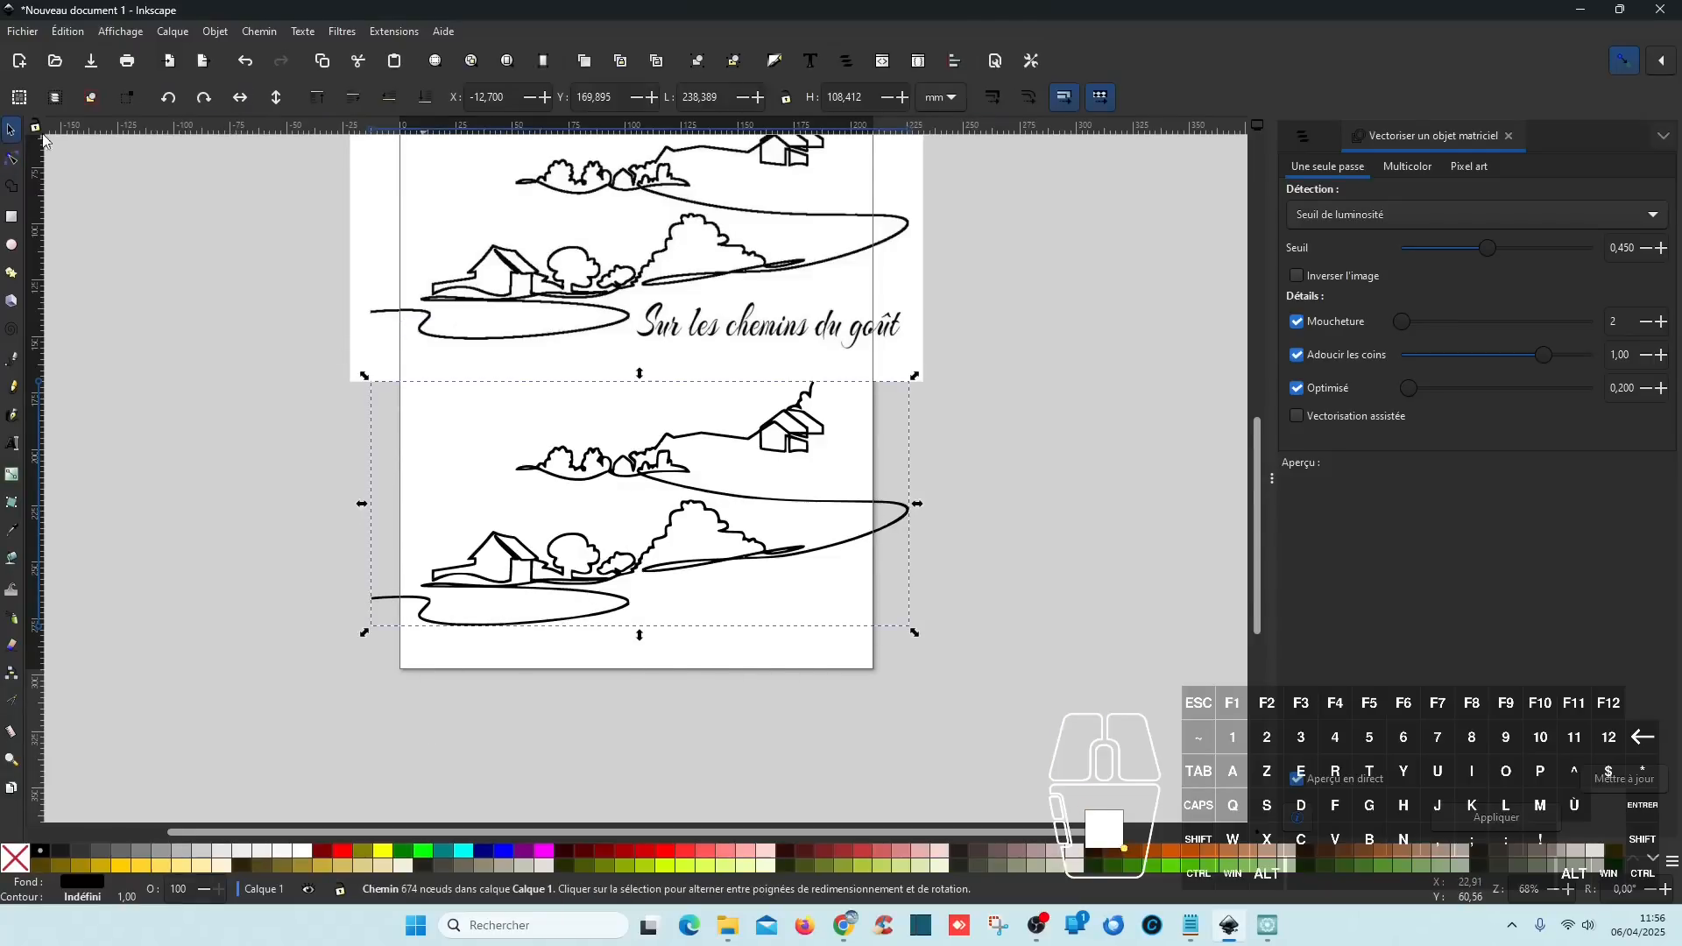
{"action": "left_click", "coordinate": [786, 98]}
{"action": "double_click", "coordinate": [723, 92]}
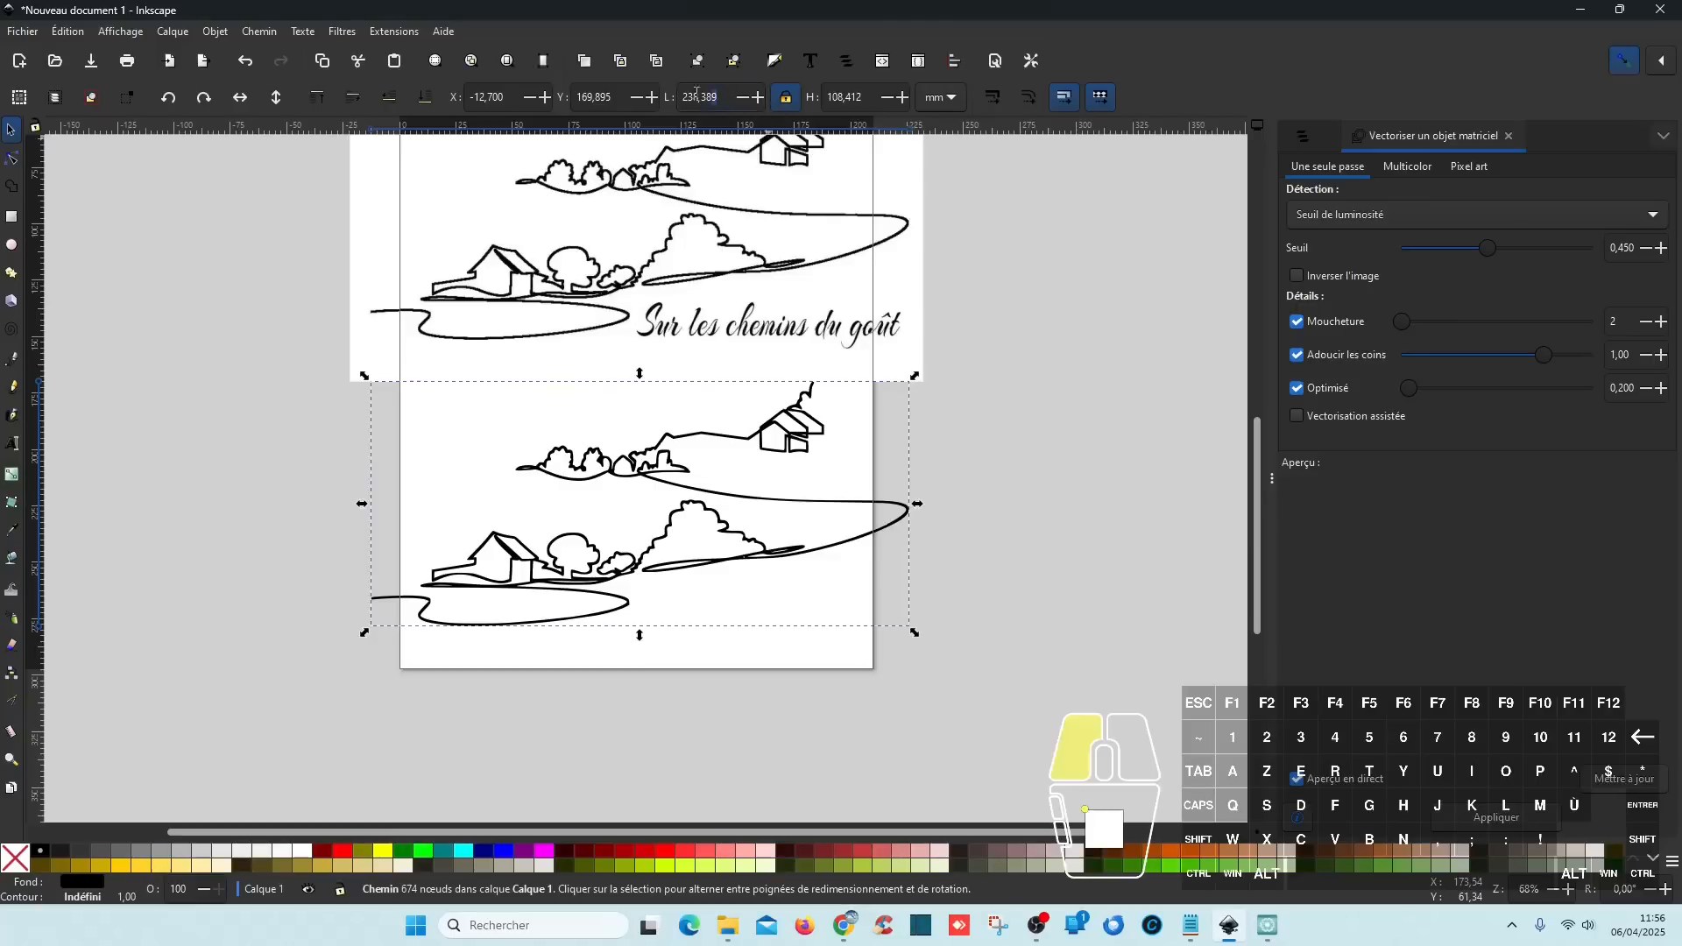
{"action": "type", "text": "2"}
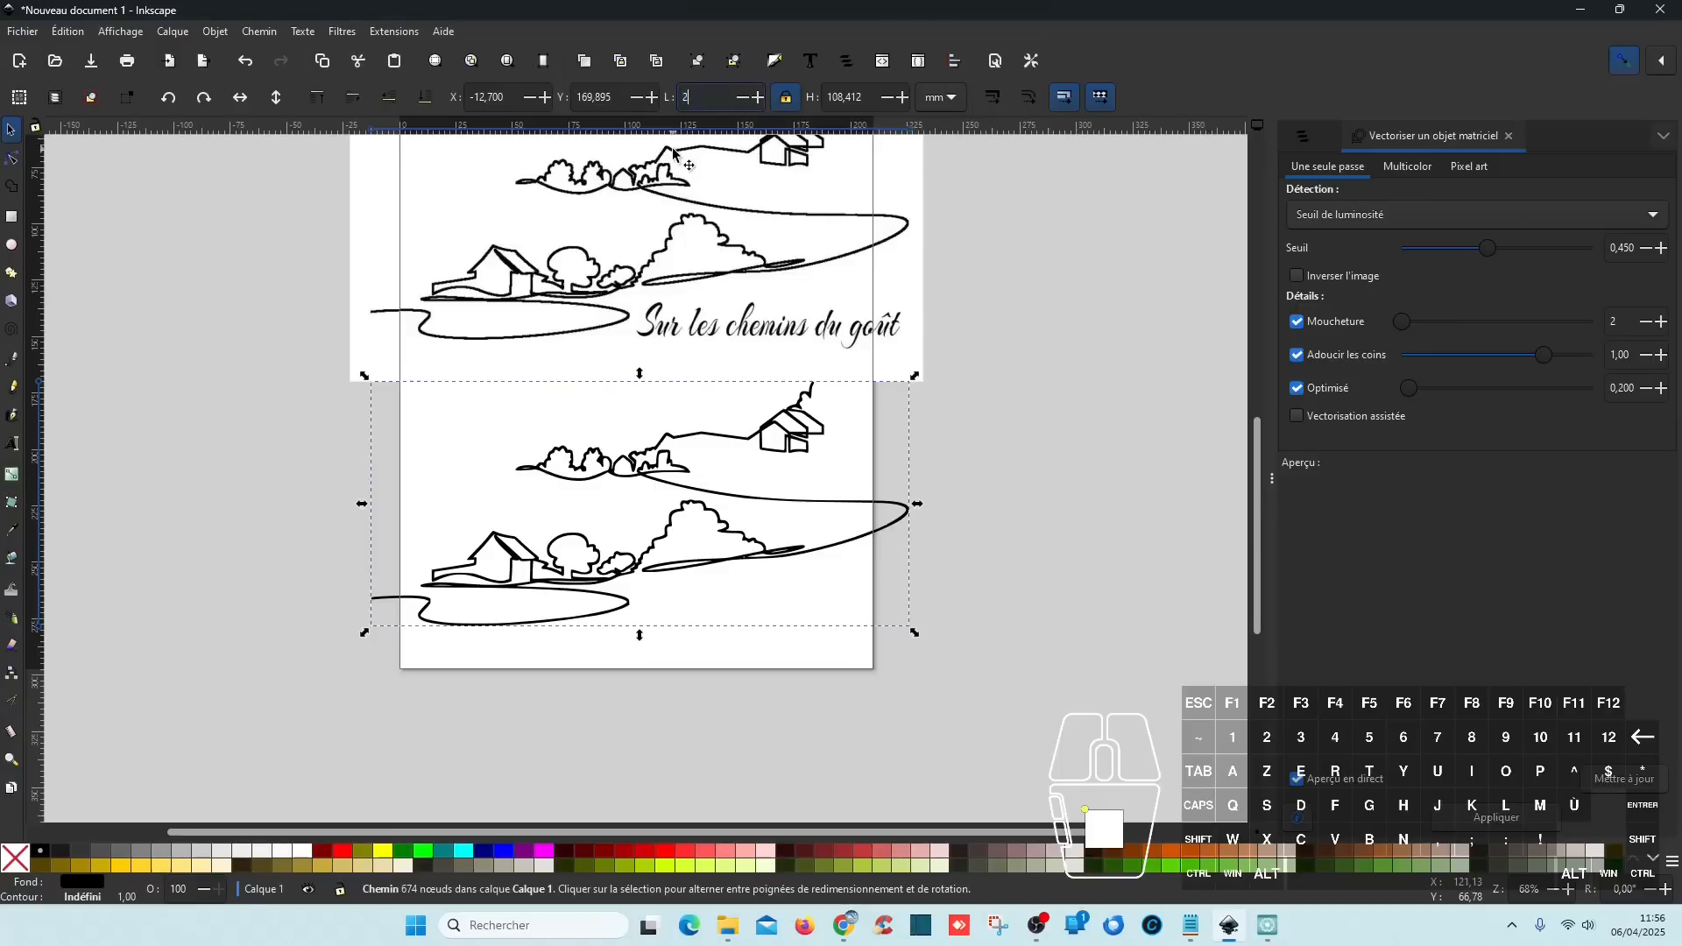
{"action": "type", "text": "50"}
{"action": "key", "text": "Return"}
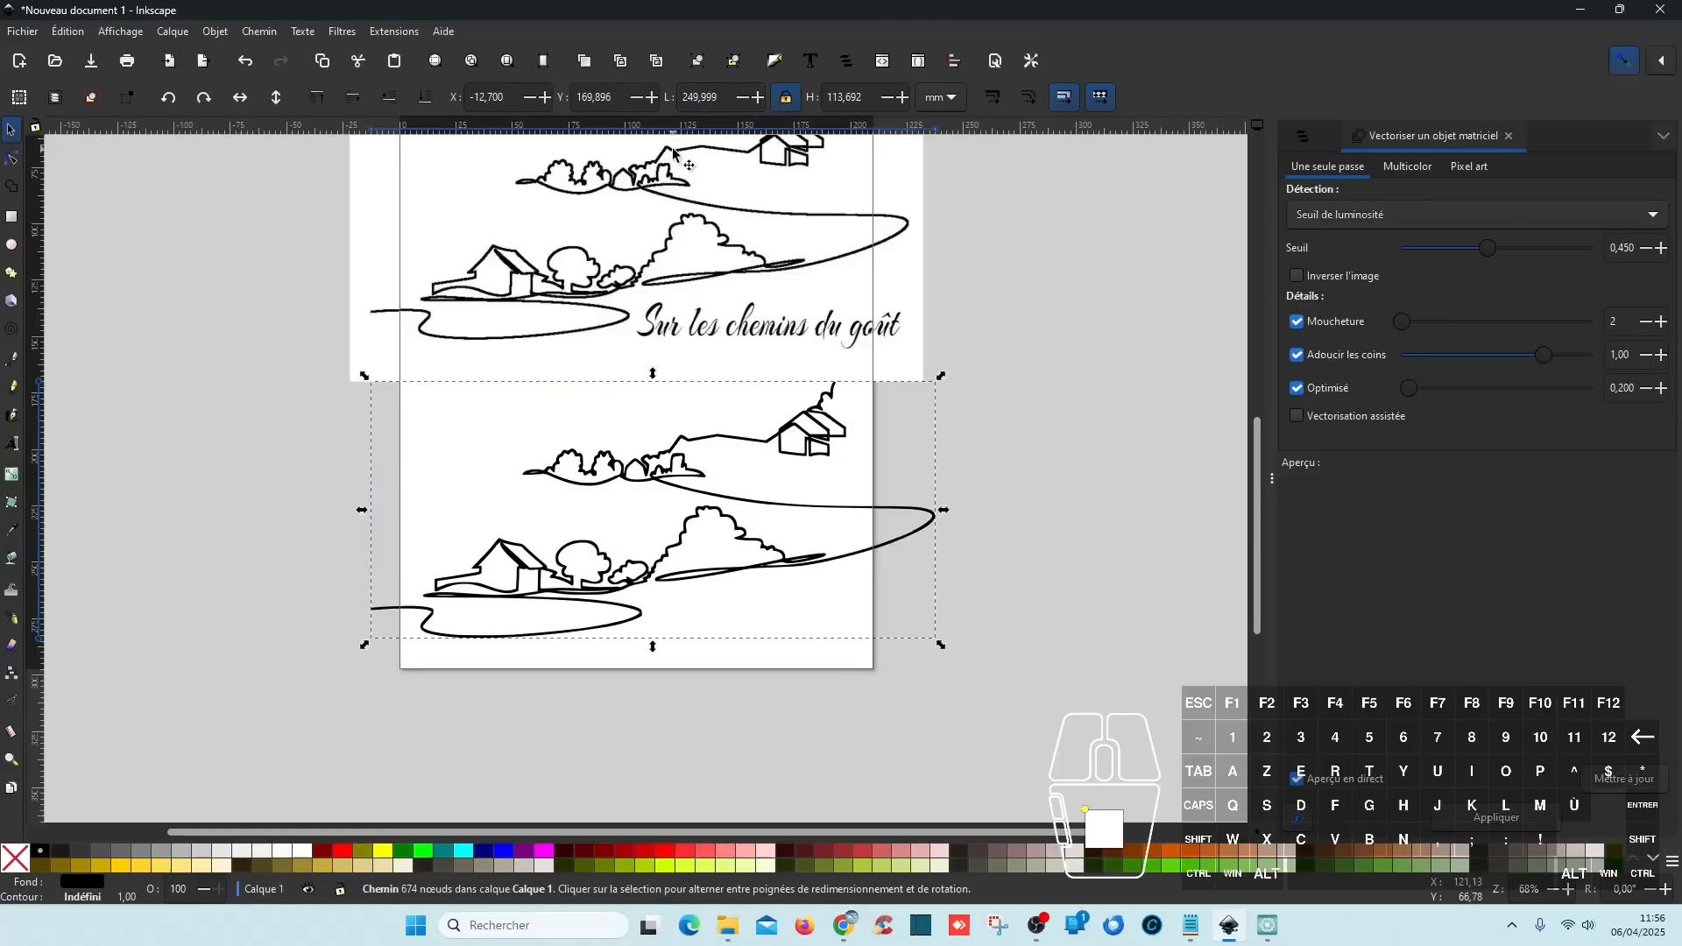
- Save the drawing as "logo paysage 3.svg" in the Motifs folder
{"action": "key", "text": "ctrl+s"}
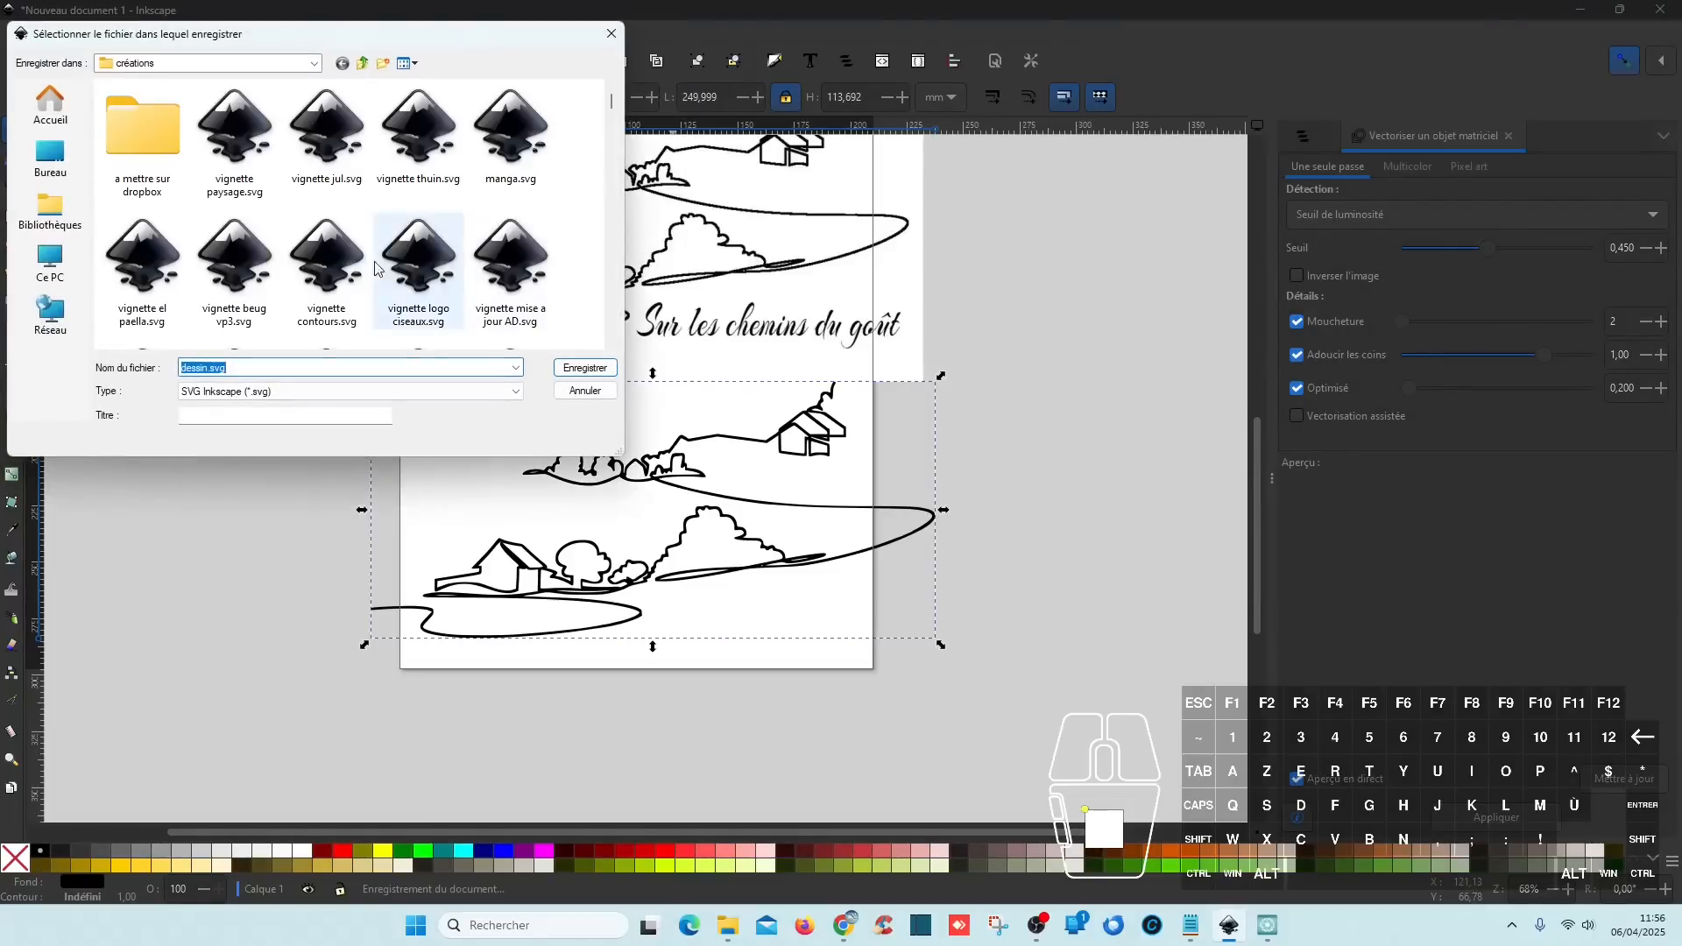
{"action": "left_click", "coordinate": [50, 105]}
{"action": "double_click", "coordinate": [387, 305]}
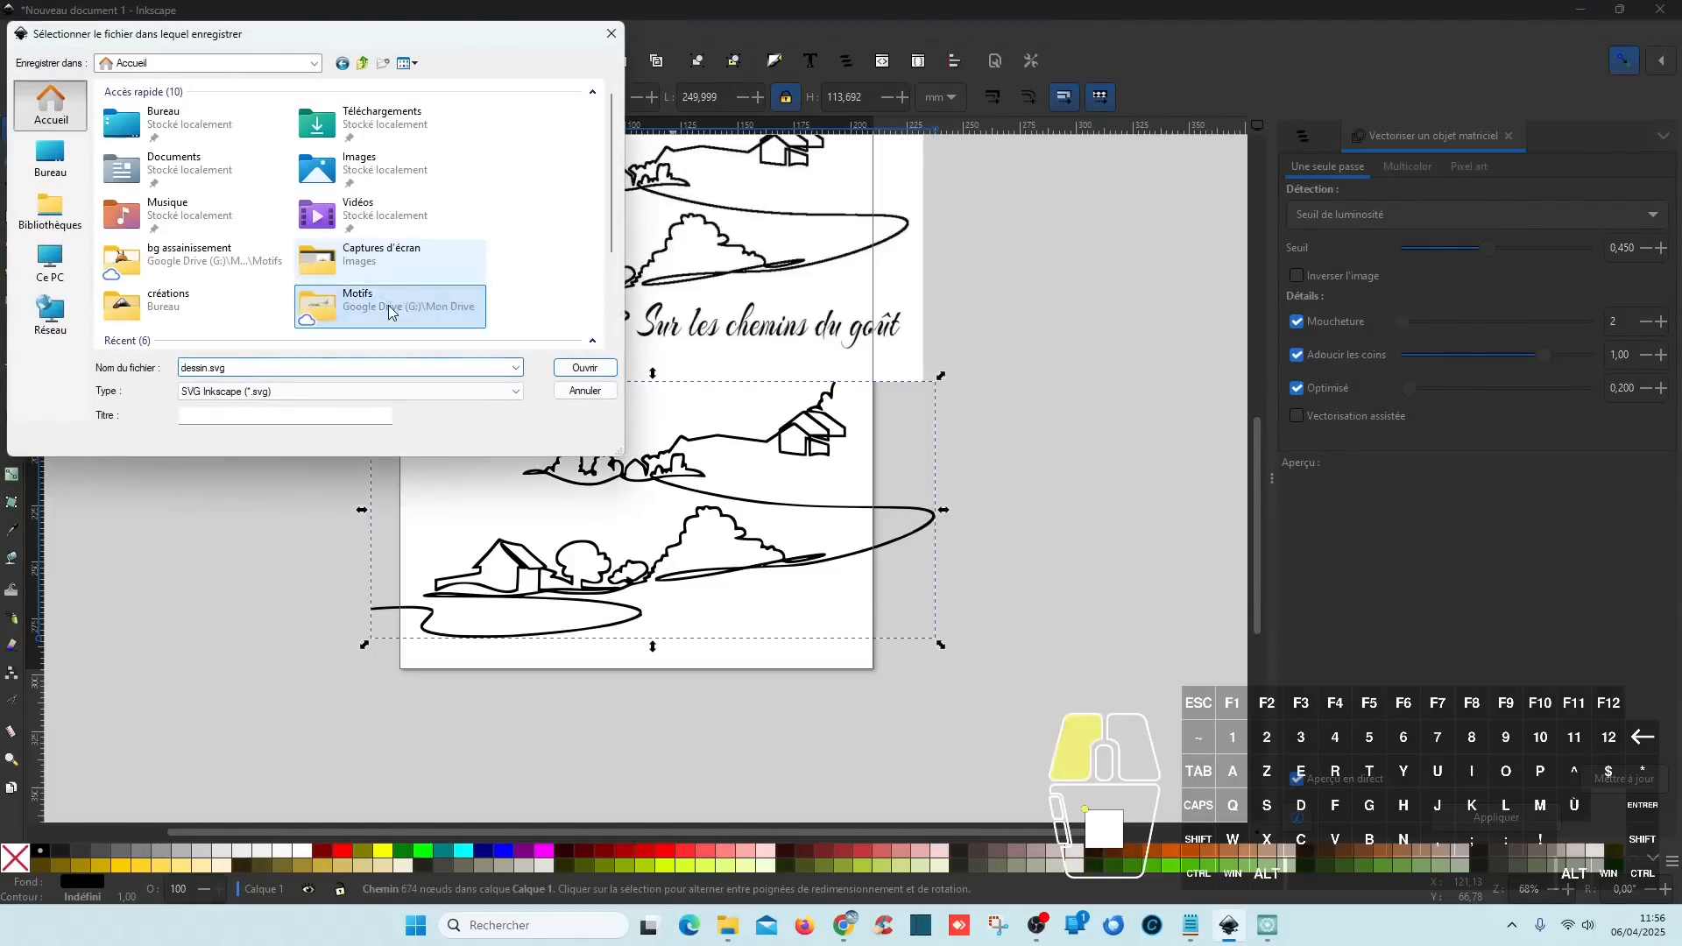
{"action": "scroll", "coordinate": [460, 267], "scroll_direction": "down", "scroll_amount": 10}
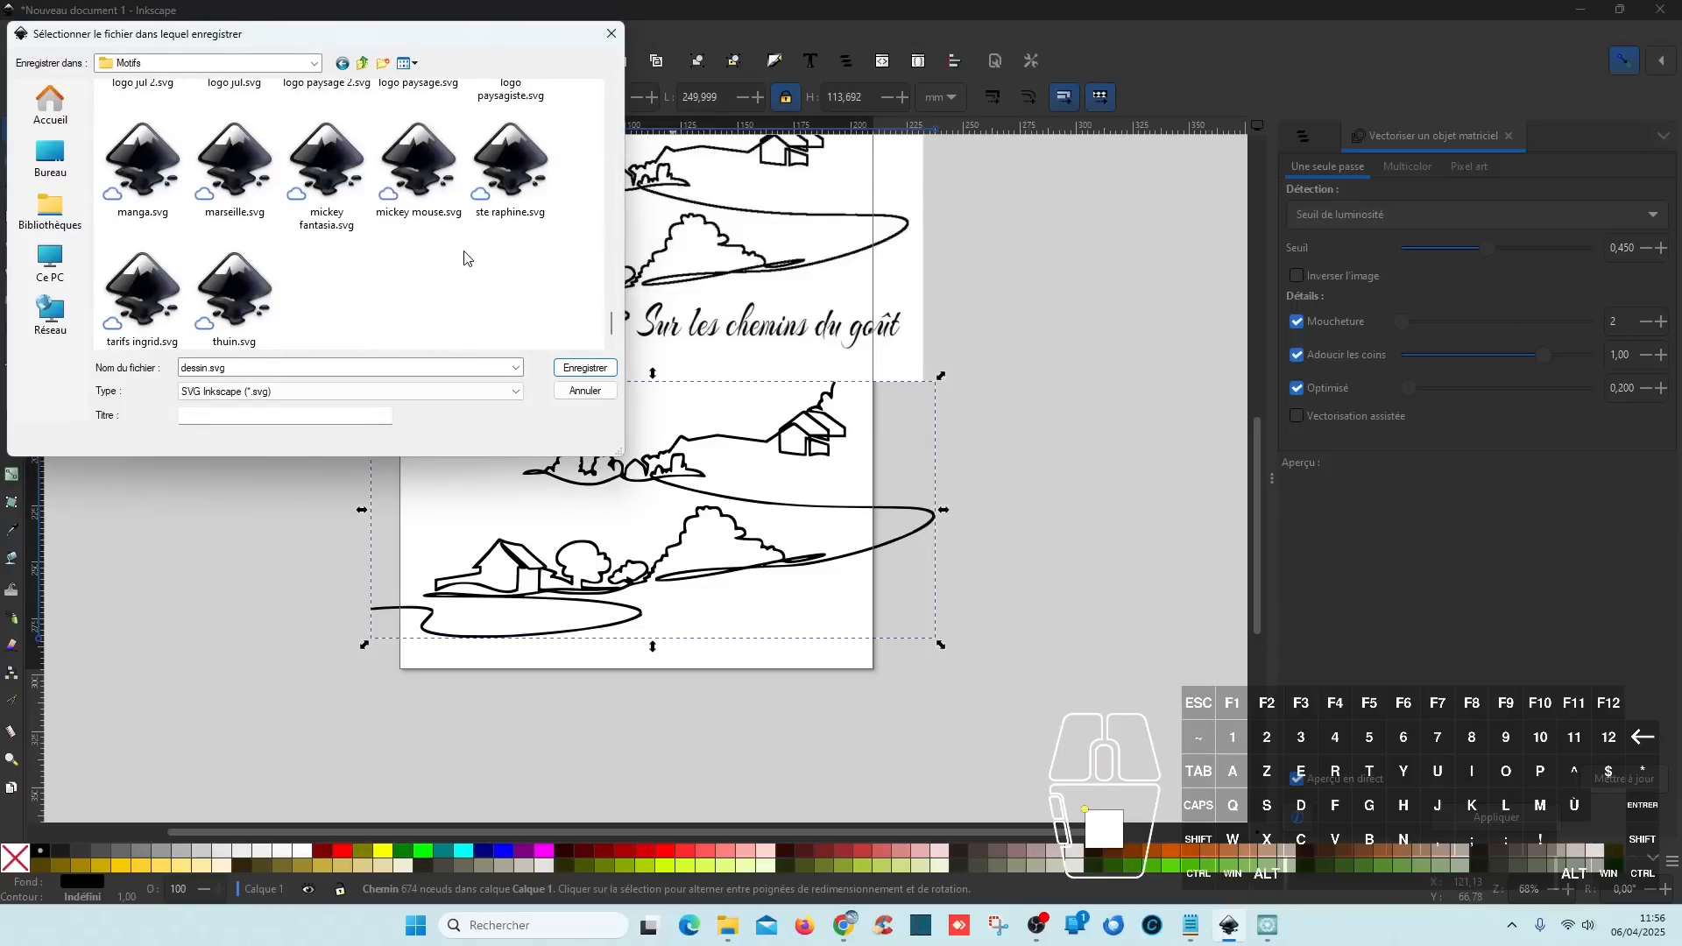
{"action": "scroll", "coordinate": [464, 259], "scroll_direction": "up", "scroll_amount": 2}
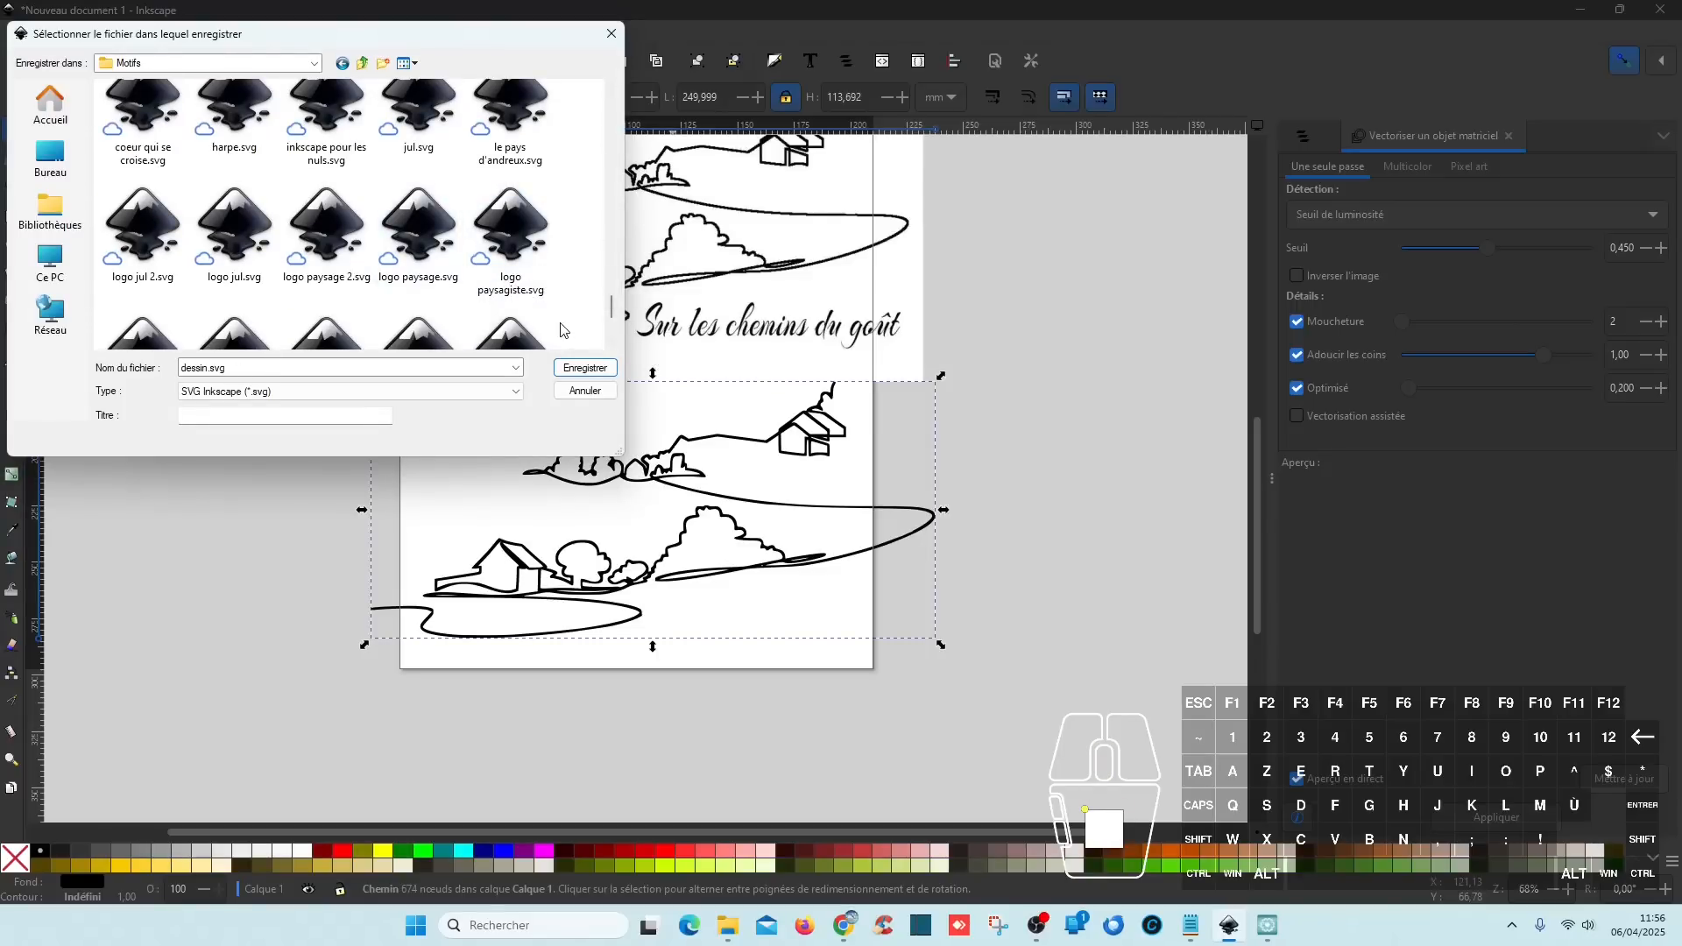
{"action": "left_click", "coordinate": [419, 229]}
{"action": "left_click", "coordinate": [326, 229]}
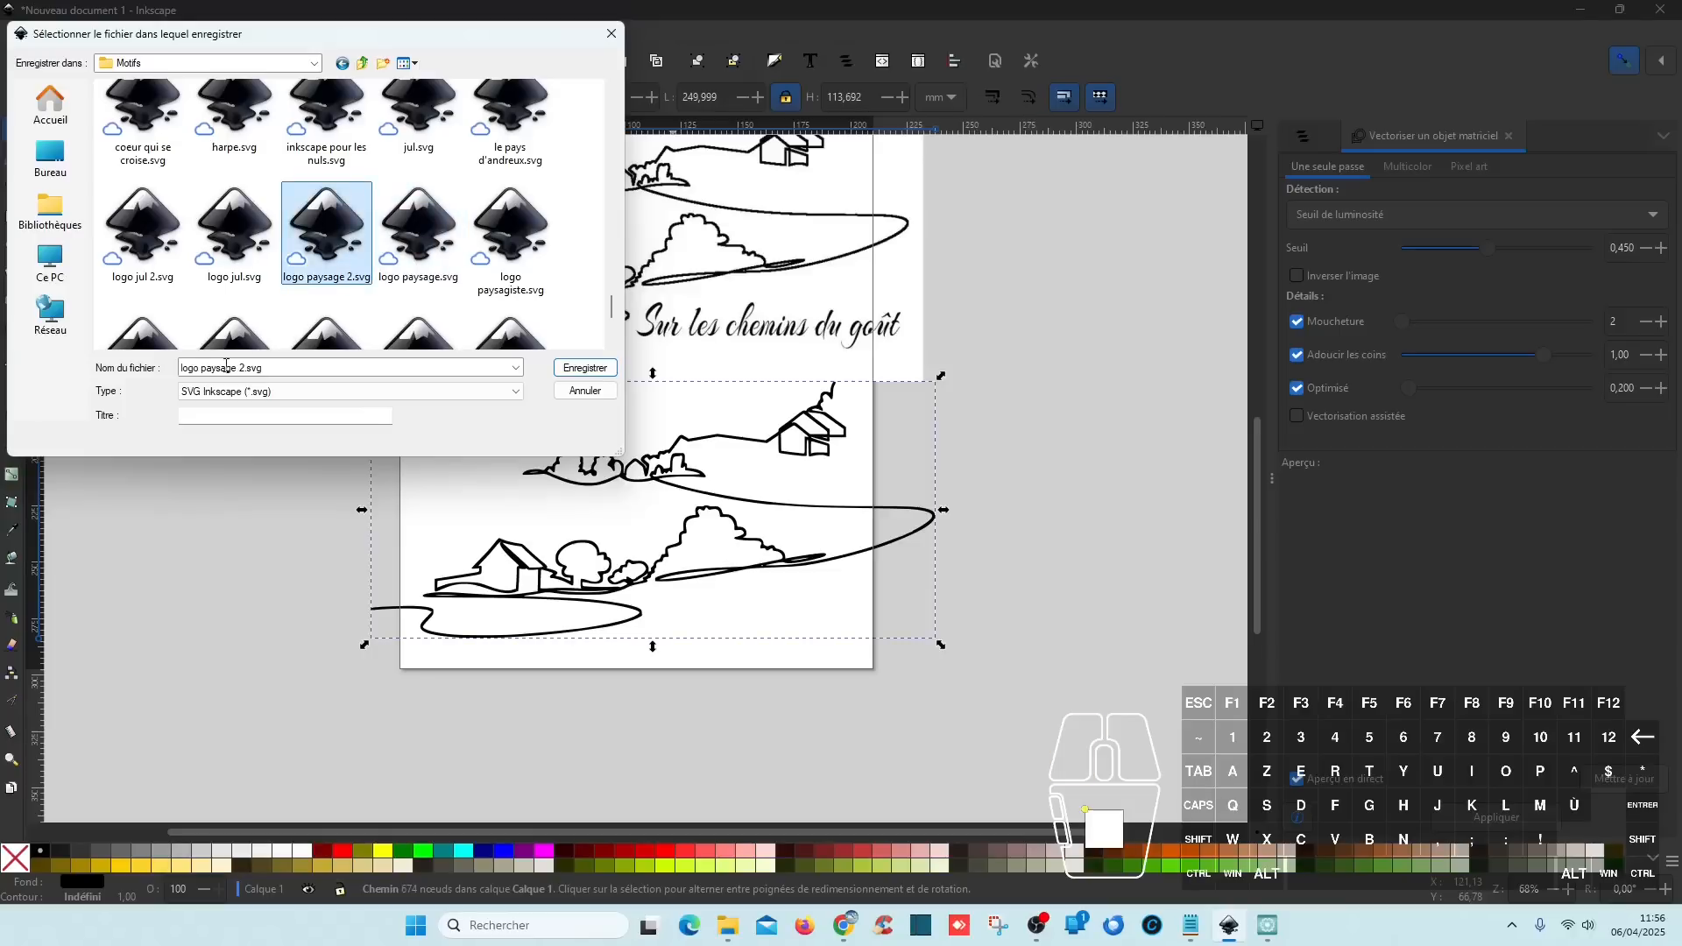
{"action": "left_click", "coordinate": [243, 370]}
{"action": "left_click", "coordinate": [244, 370]}
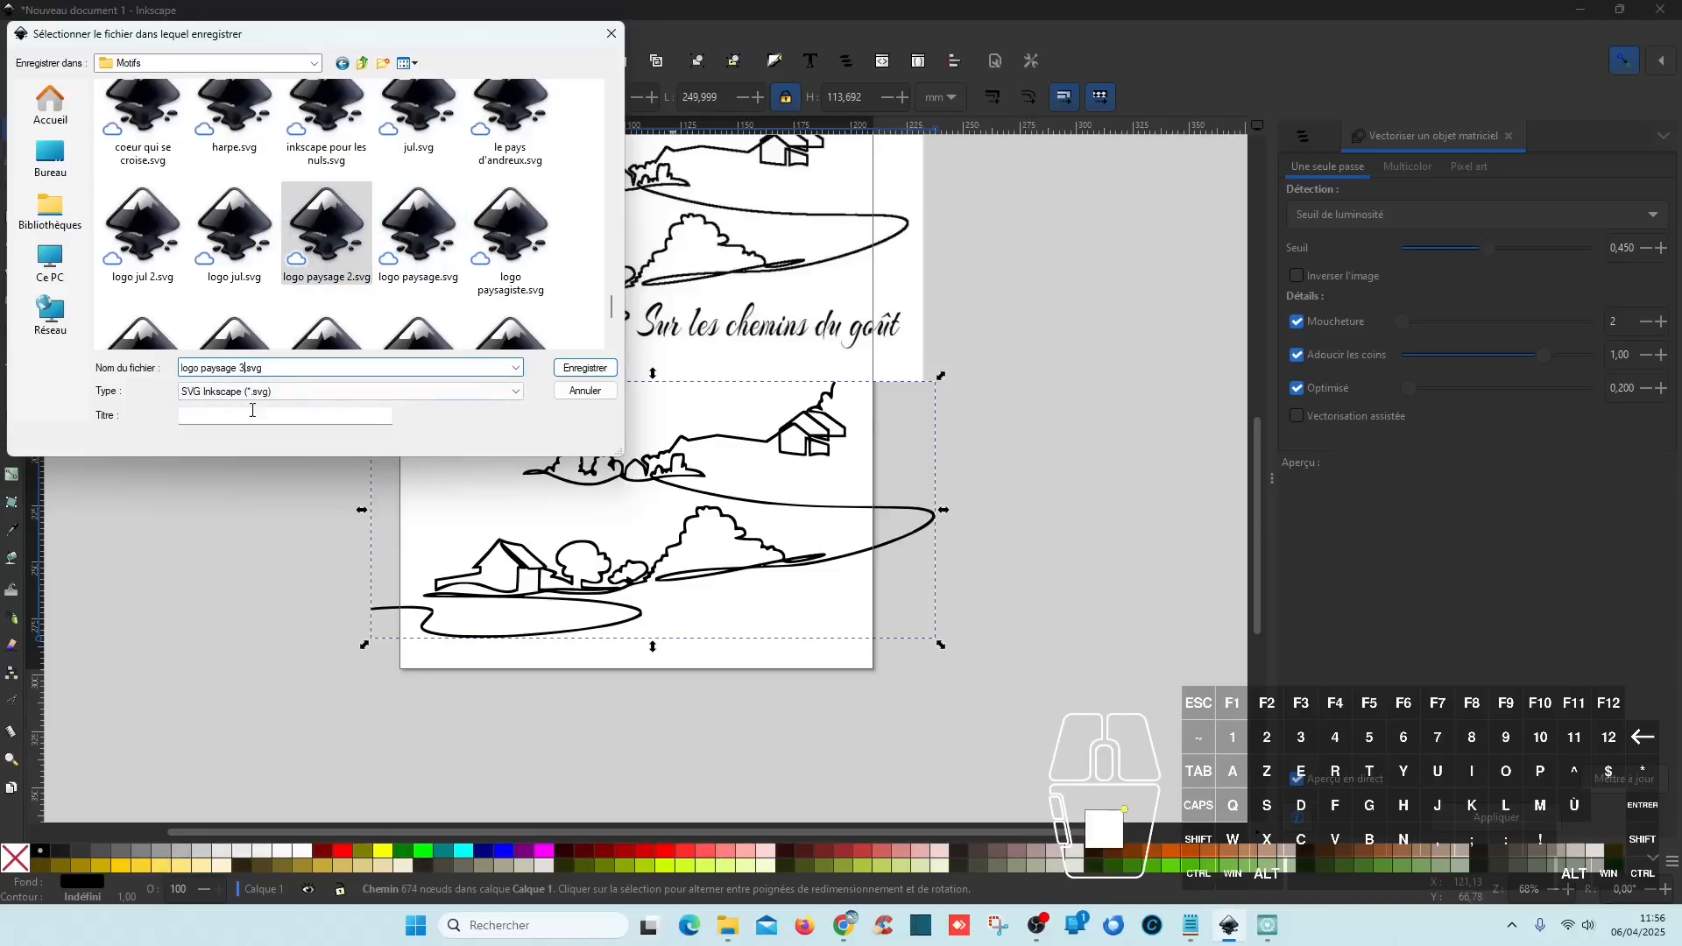
{"action": "left_click", "coordinate": [585, 368]}
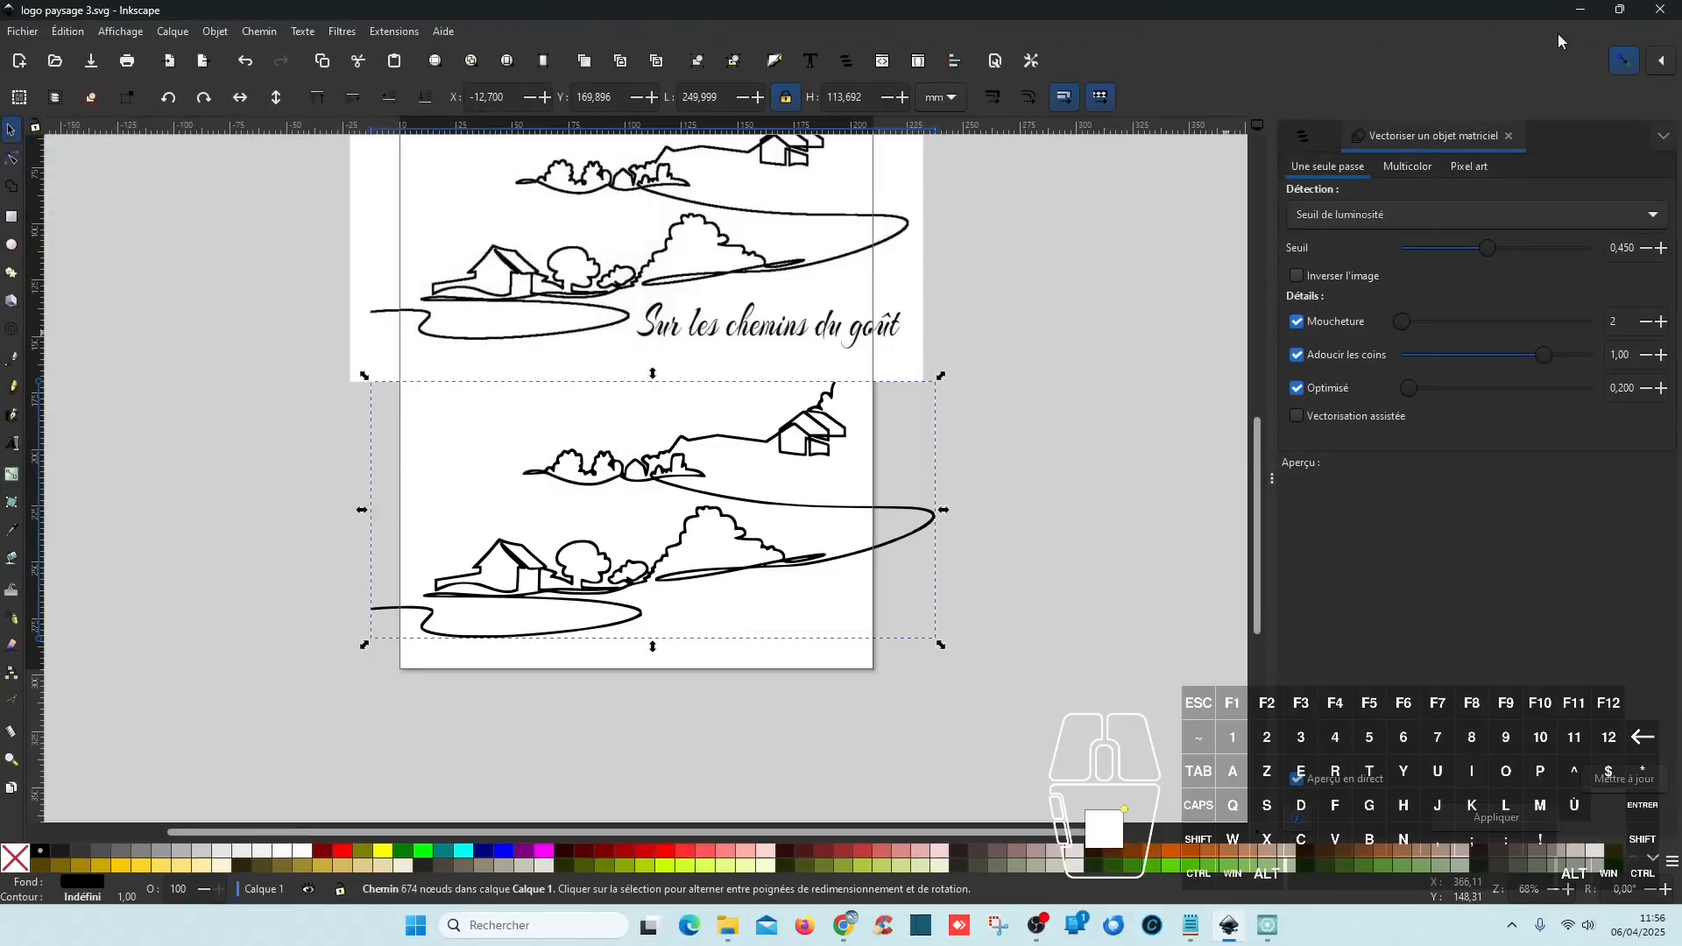
- Switch to Artistic Digitizer and open "logo paysage 3.svg" from the Motifs folder
{"action": "left_click", "coordinate": [1581, 9]}
{"action": "left_click", "coordinate": [1280, 933]}
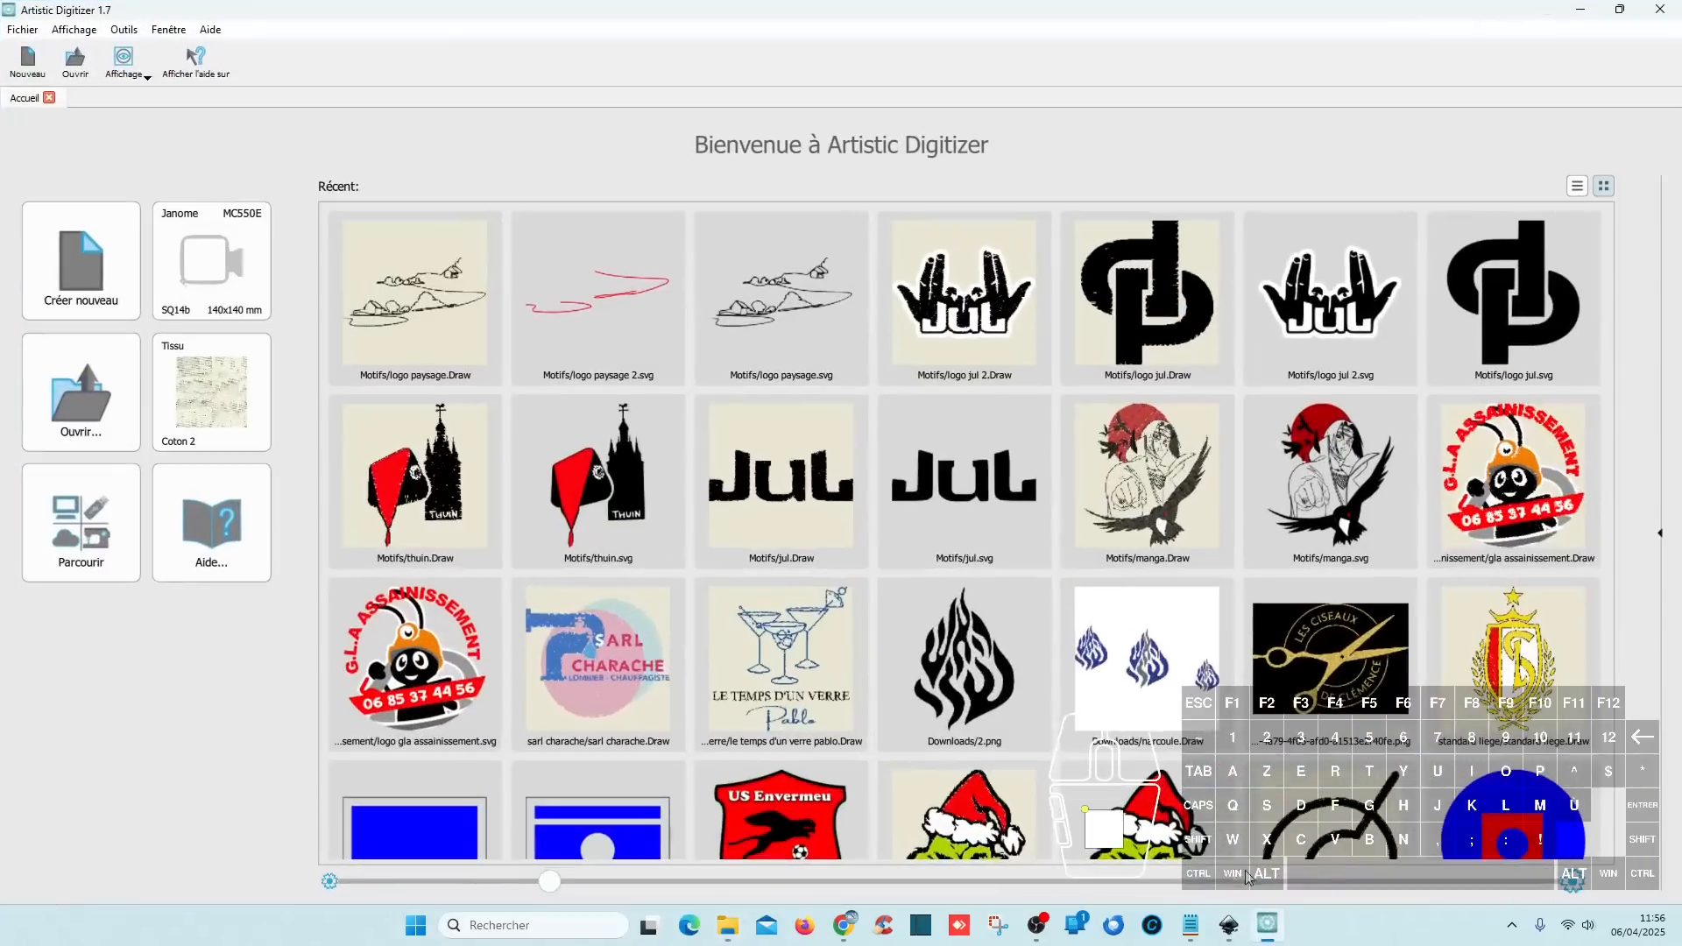
{"action": "left_click", "coordinate": [97, 407]}
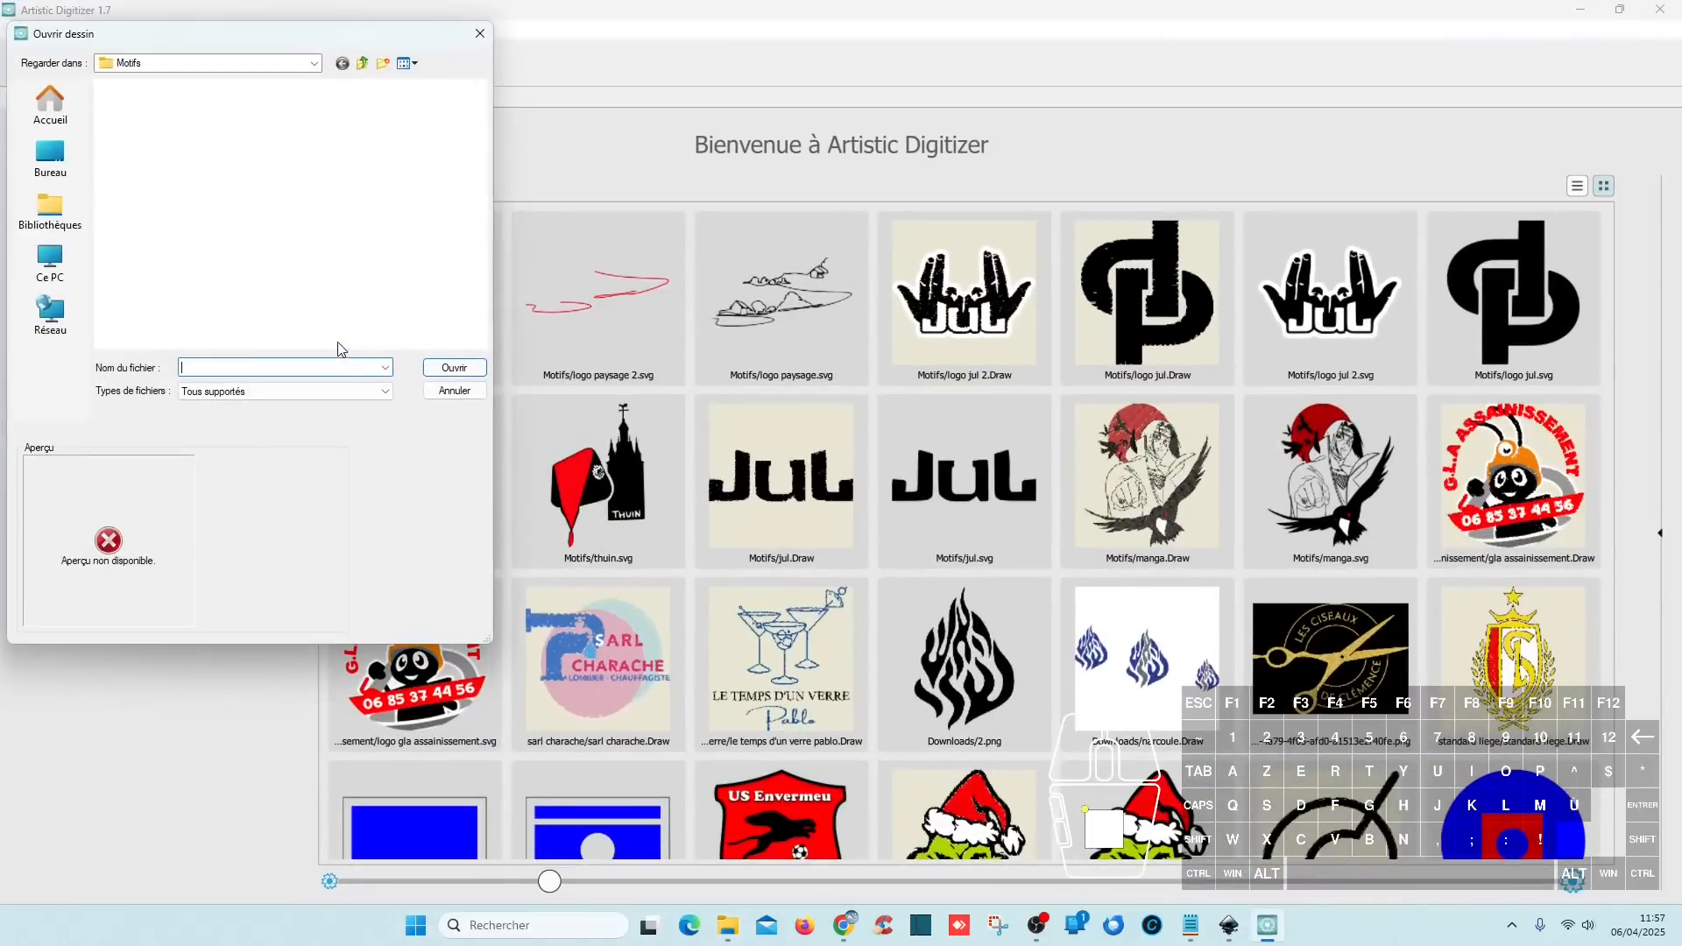
{"action": "scroll", "coordinate": [324, 219], "scroll_direction": "down", "scroll_amount": 3}
{"action": "scroll", "coordinate": [324, 219], "scroll_direction": "down", "scroll_amount": 5}
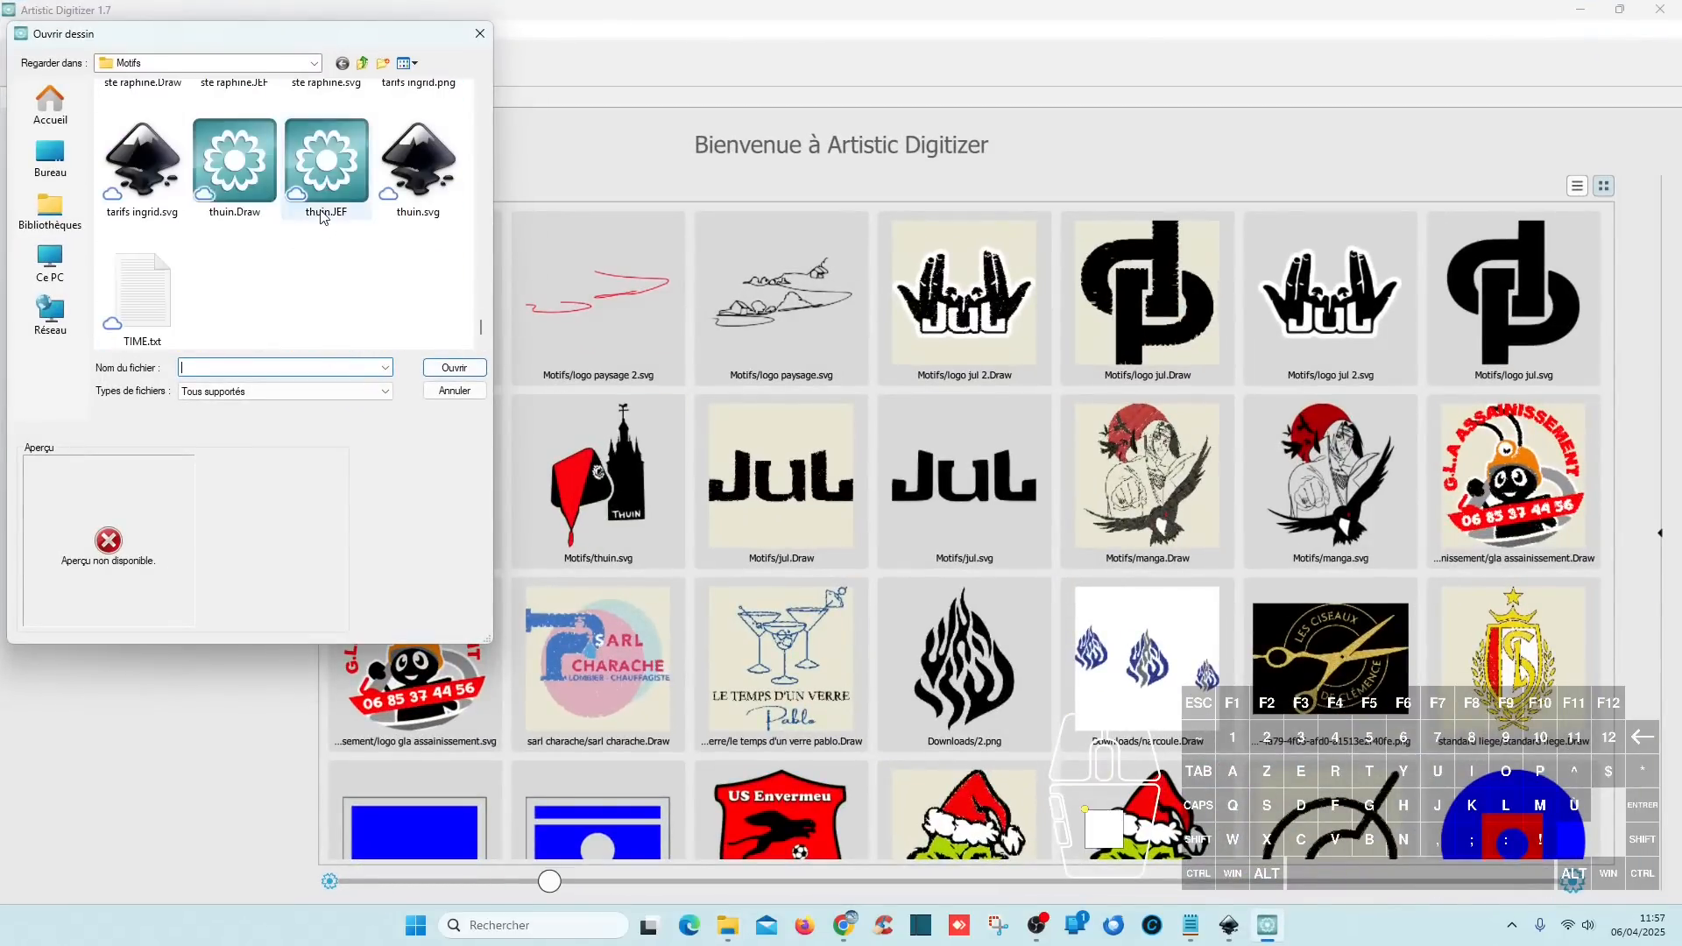
{"action": "scroll", "coordinate": [332, 193], "scroll_direction": "up", "scroll_amount": 3}
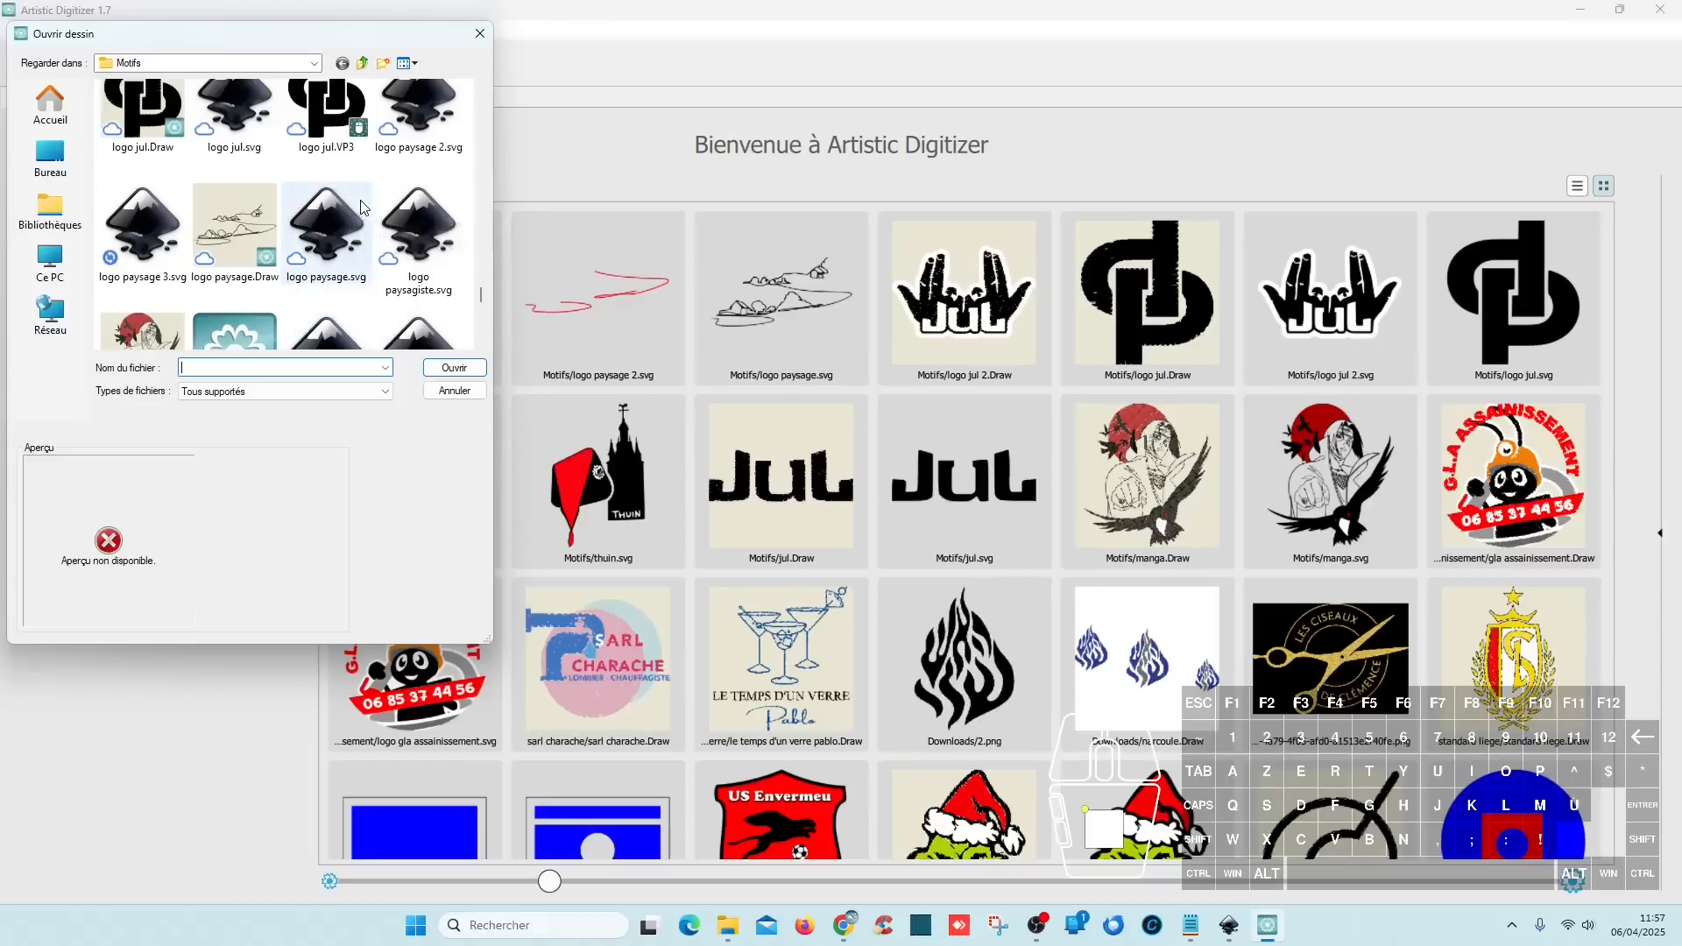
{"action": "double_click", "coordinate": [145, 232]}
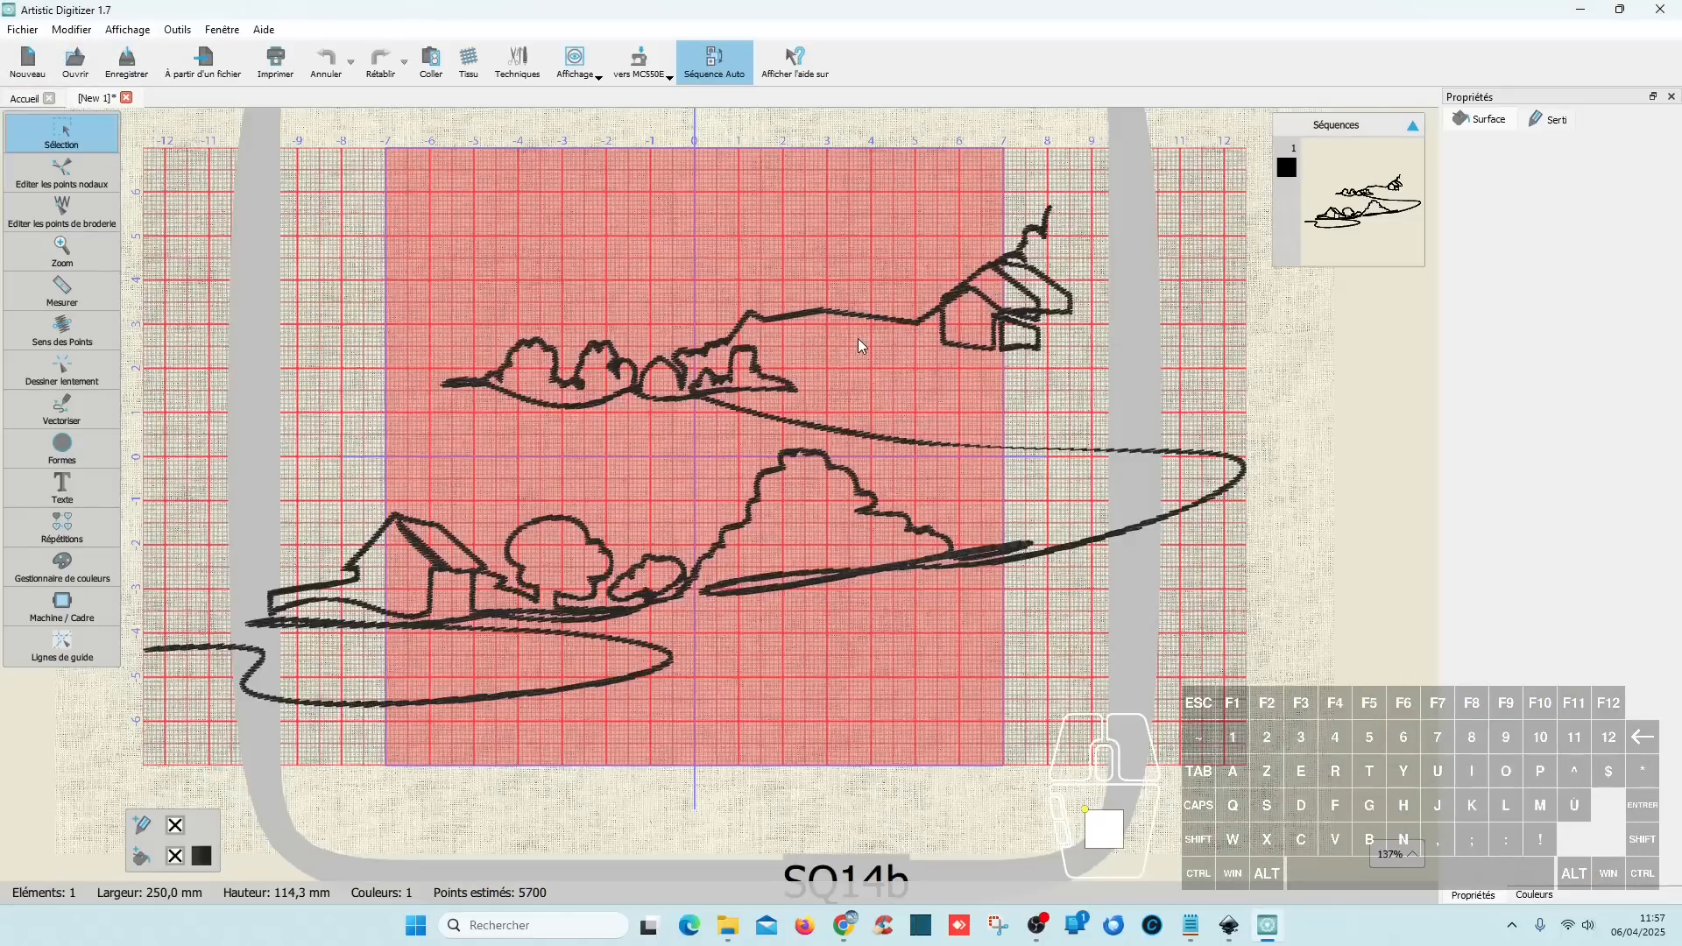
- Change the embroidery machine to the Brother PR 1050X and choose the Standard PRPH360 hoop
{"action": "left_click", "coordinate": [640, 81]}
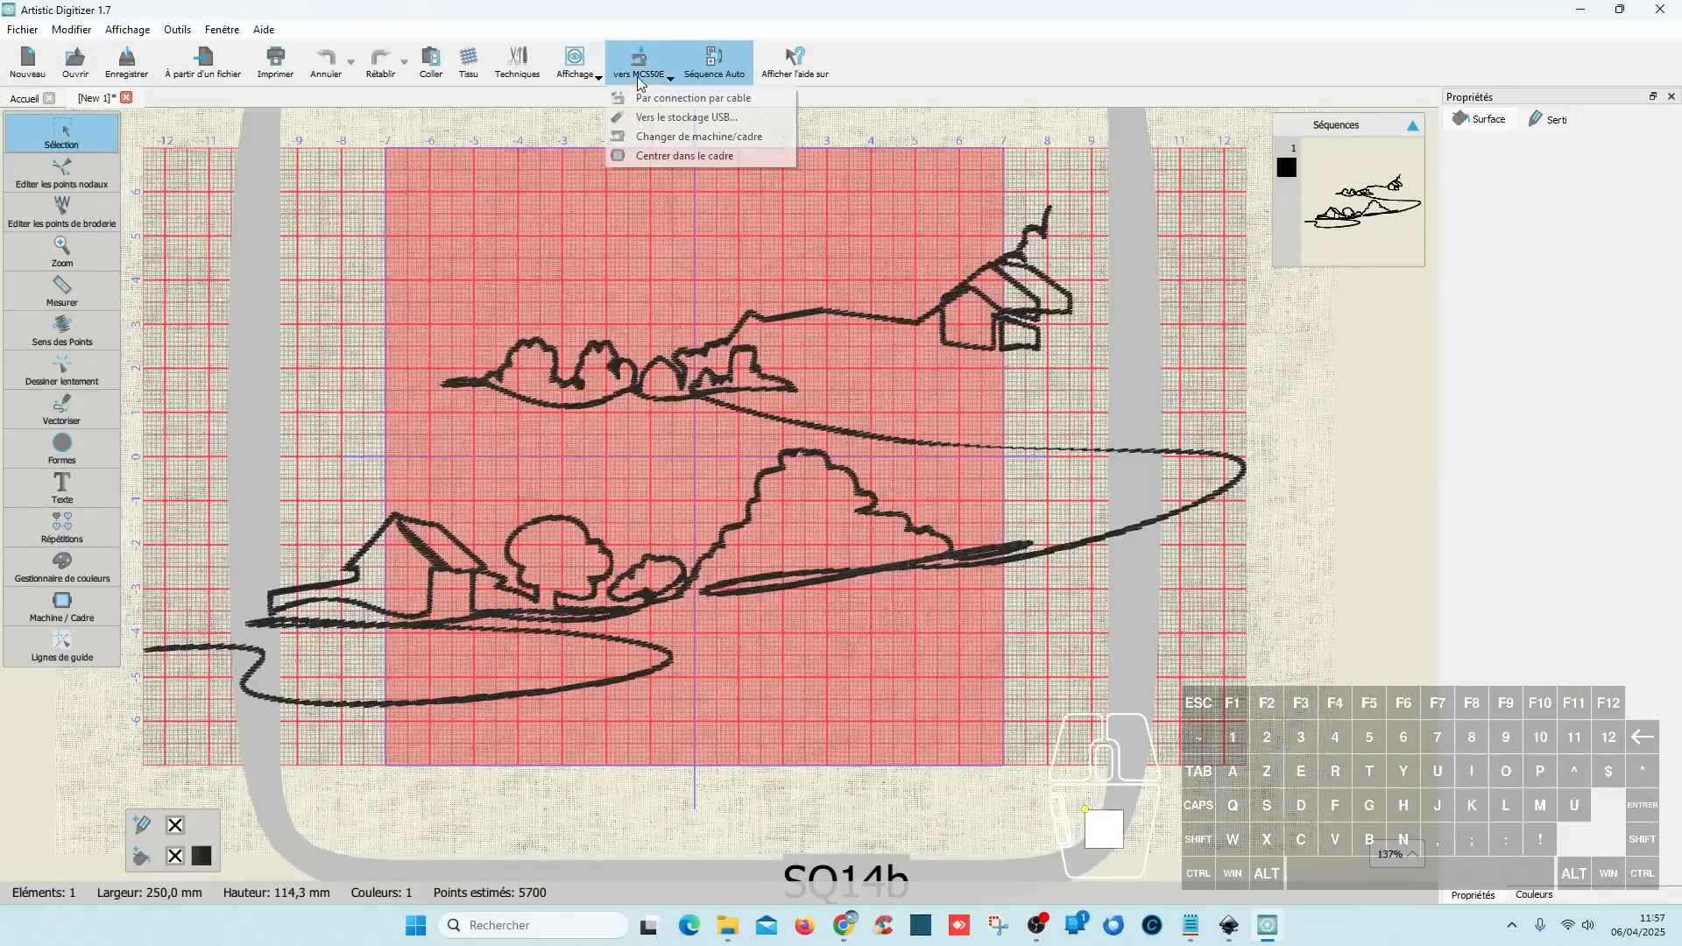
{"action": "left_click", "coordinate": [690, 135]}
{"action": "left_click", "coordinate": [611, 363]}
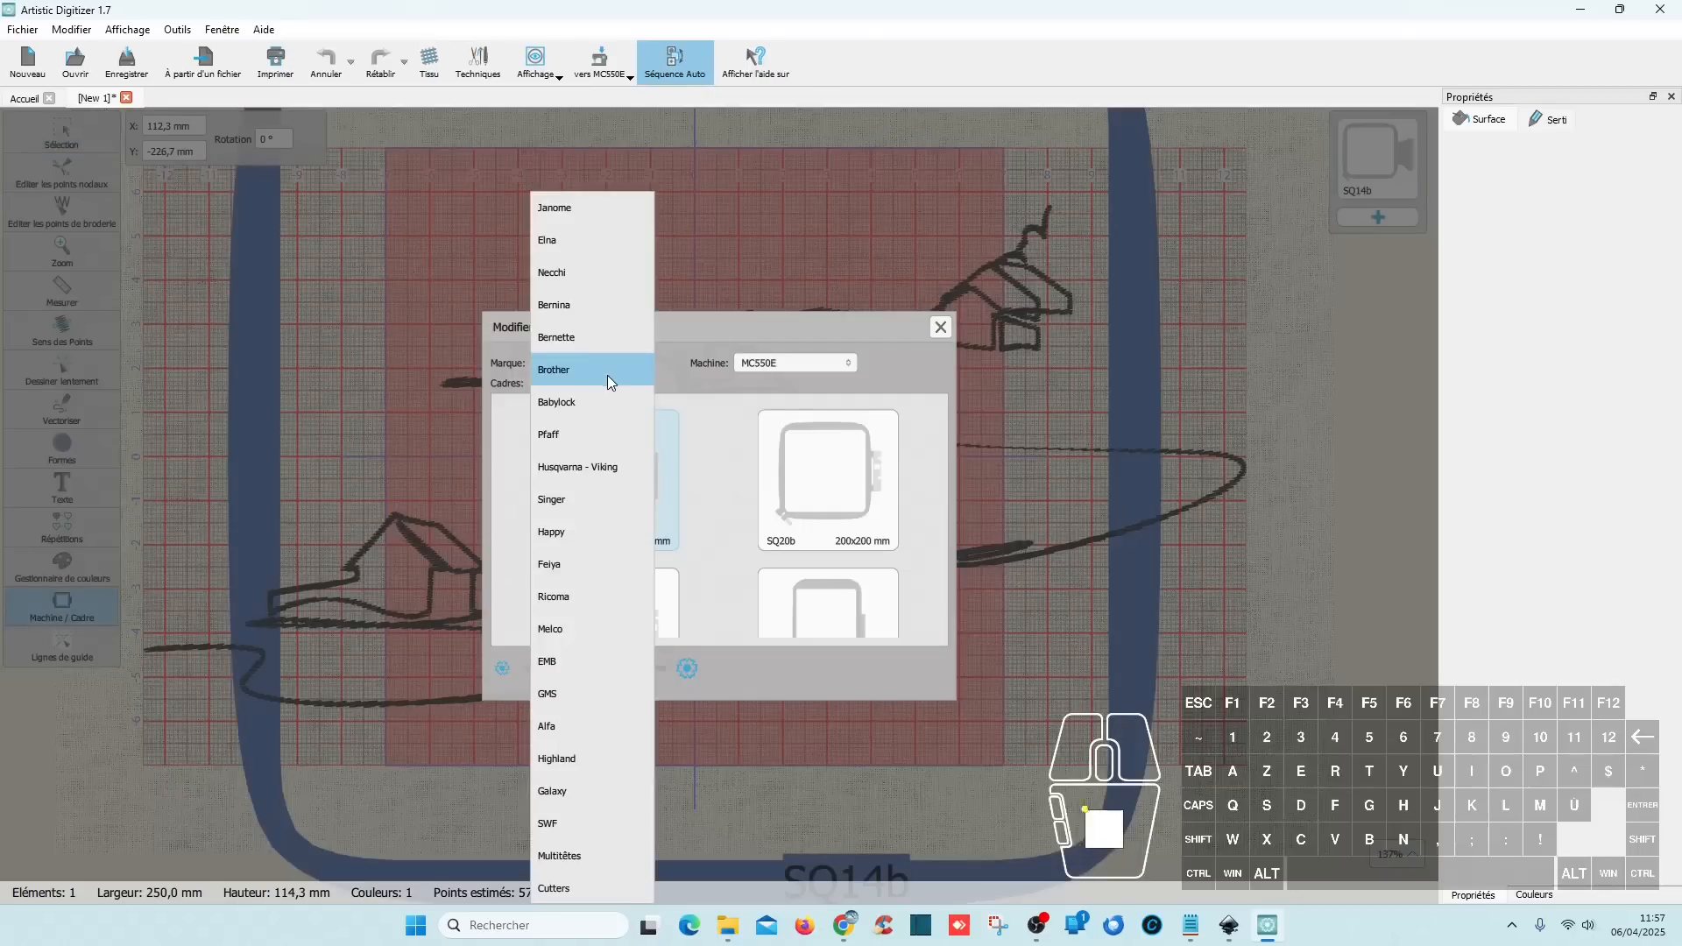
{"action": "left_click", "coordinate": [604, 379]}
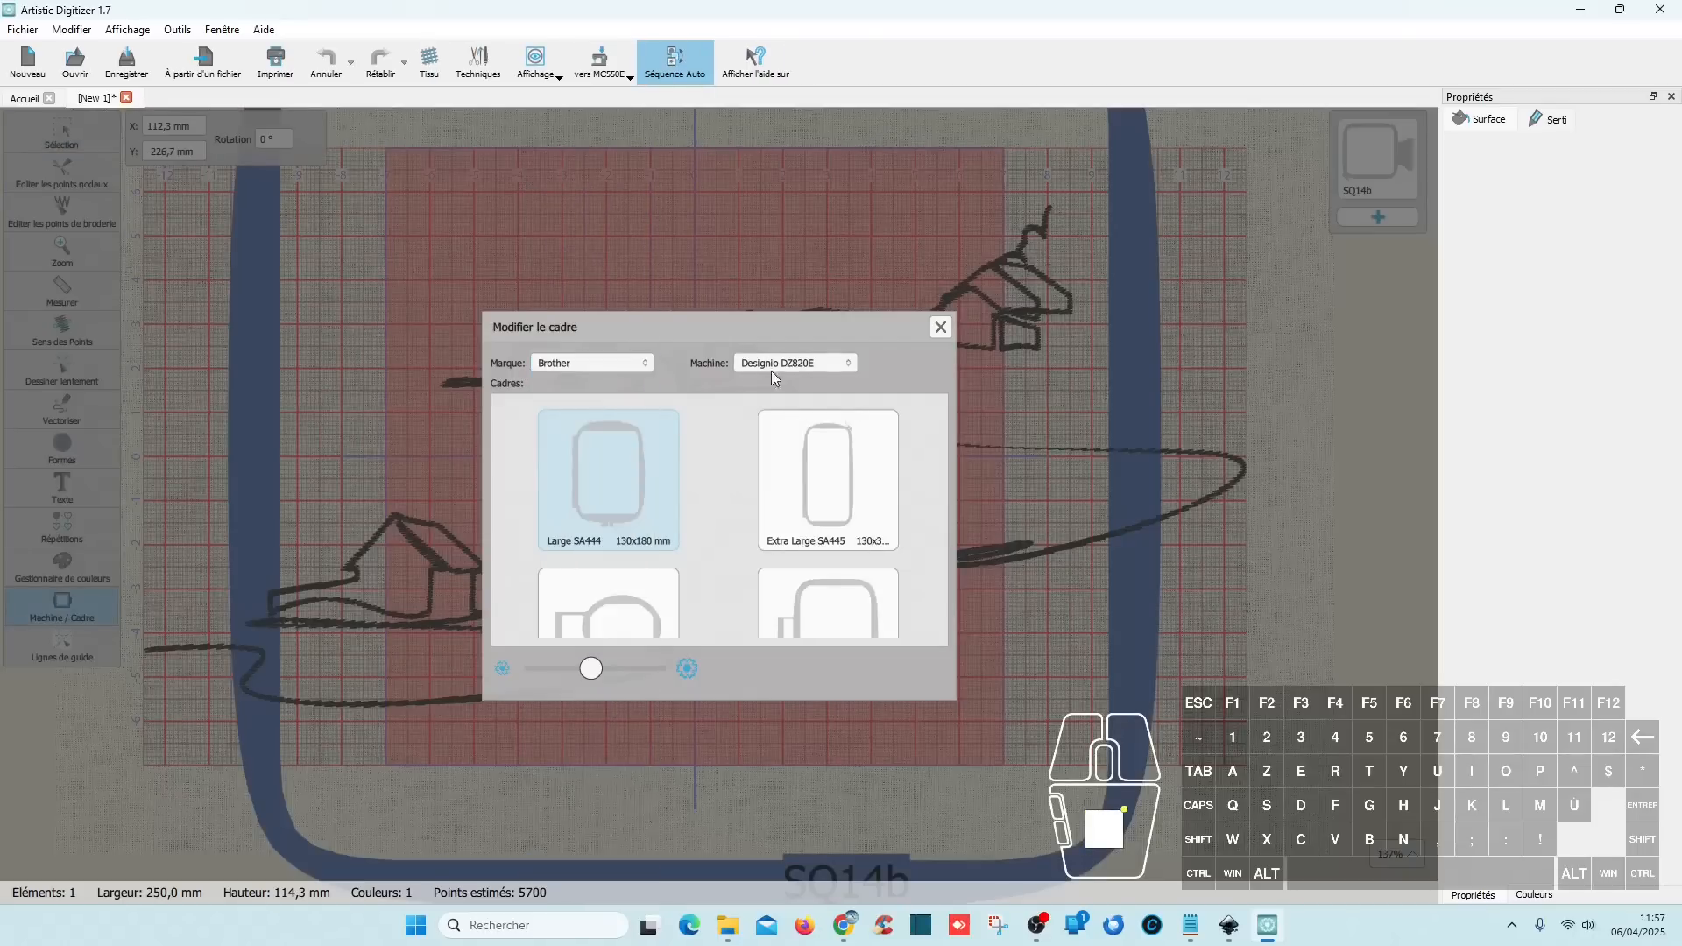
{"action": "left_click", "coordinate": [833, 361]}
{"action": "scroll", "coordinate": [833, 583], "scroll_direction": "down", "scroll_amount": 5}
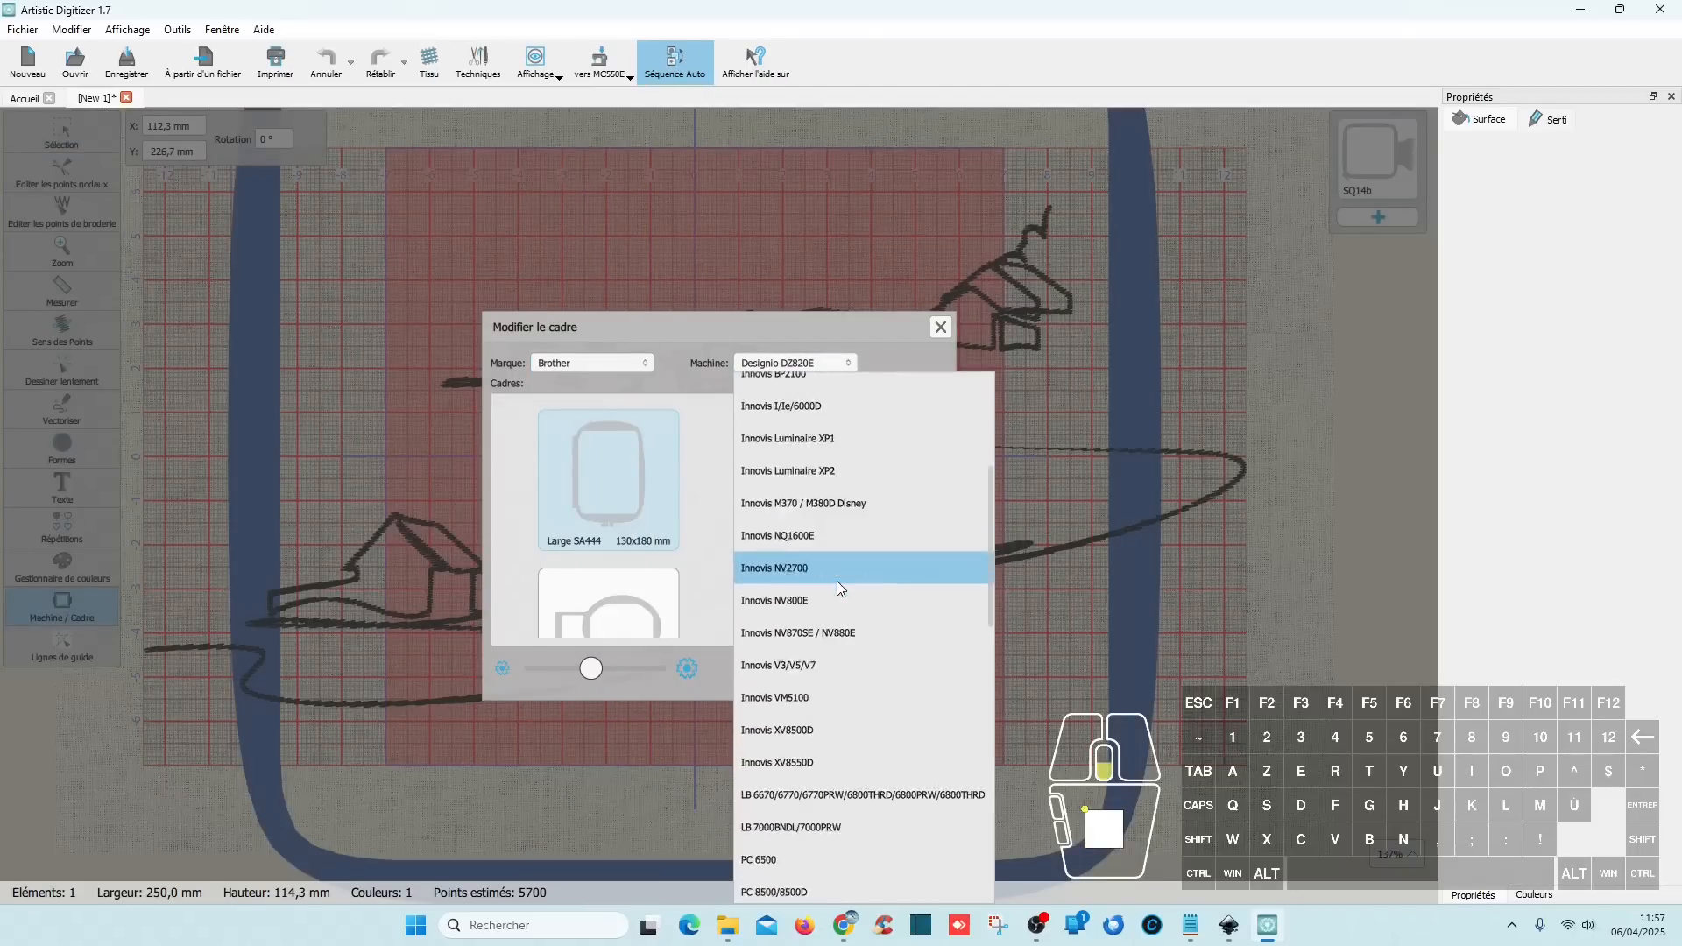
{"action": "scroll", "coordinate": [837, 582], "scroll_direction": "down", "scroll_amount": 8}
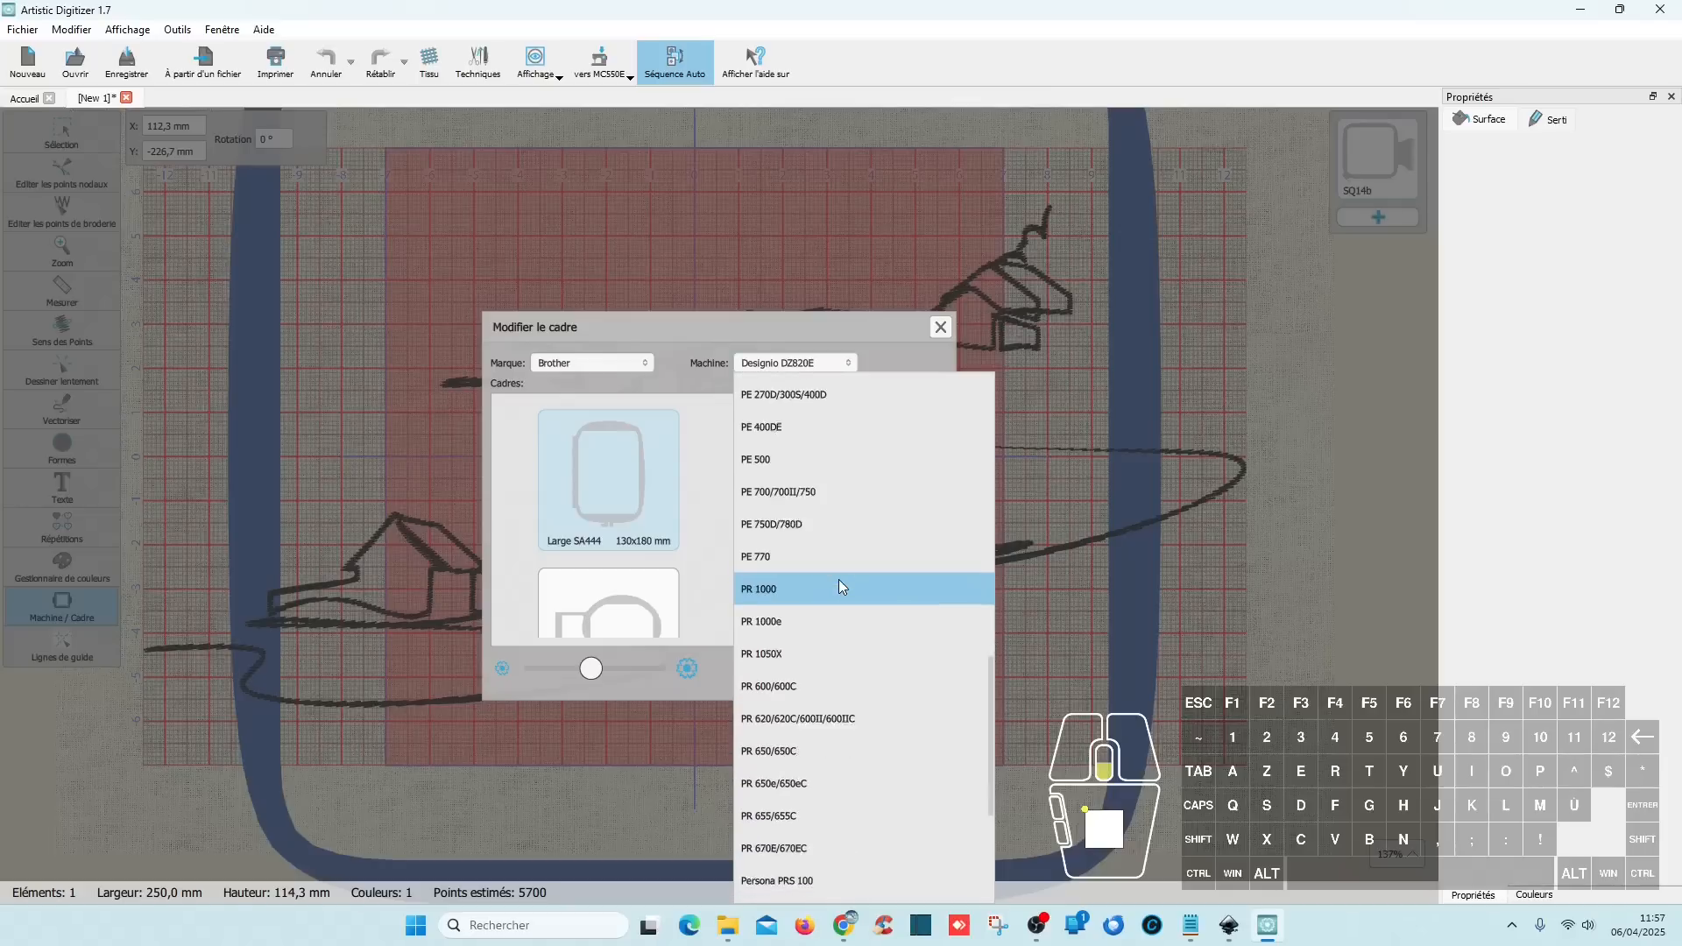
{"action": "scroll", "coordinate": [837, 586], "scroll_direction": "down", "scroll_amount": 4}
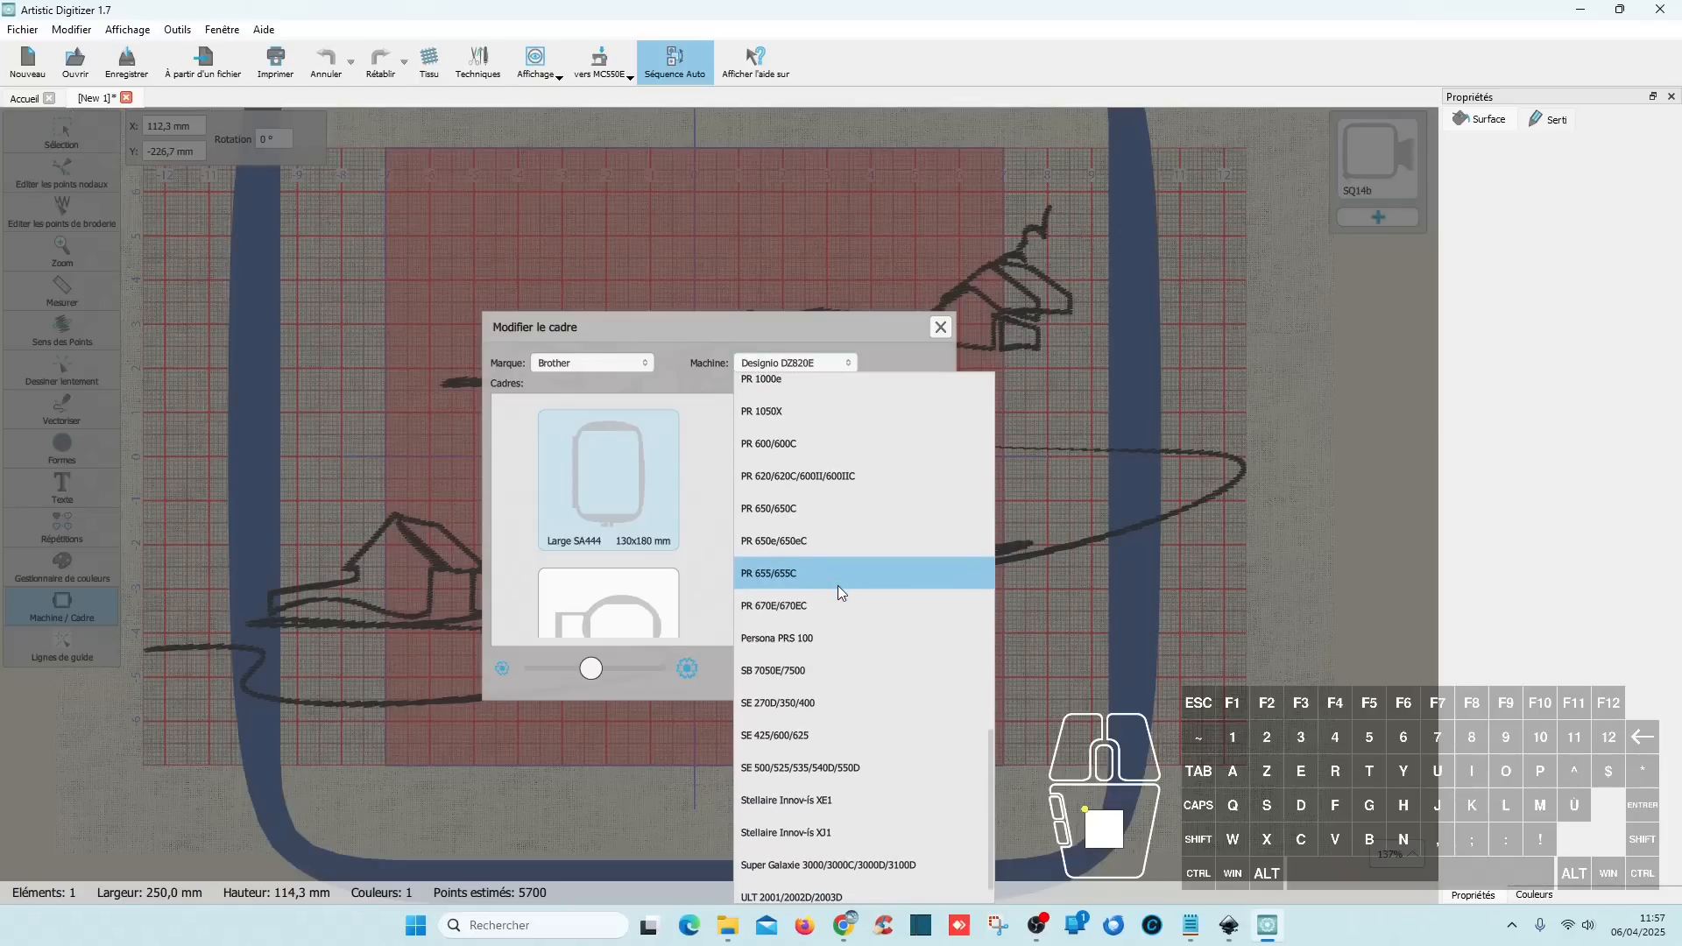
{"action": "left_click", "coordinate": [872, 412]}
{"action": "scroll", "coordinate": [750, 494], "scroll_direction": "down", "scroll_amount": 10}
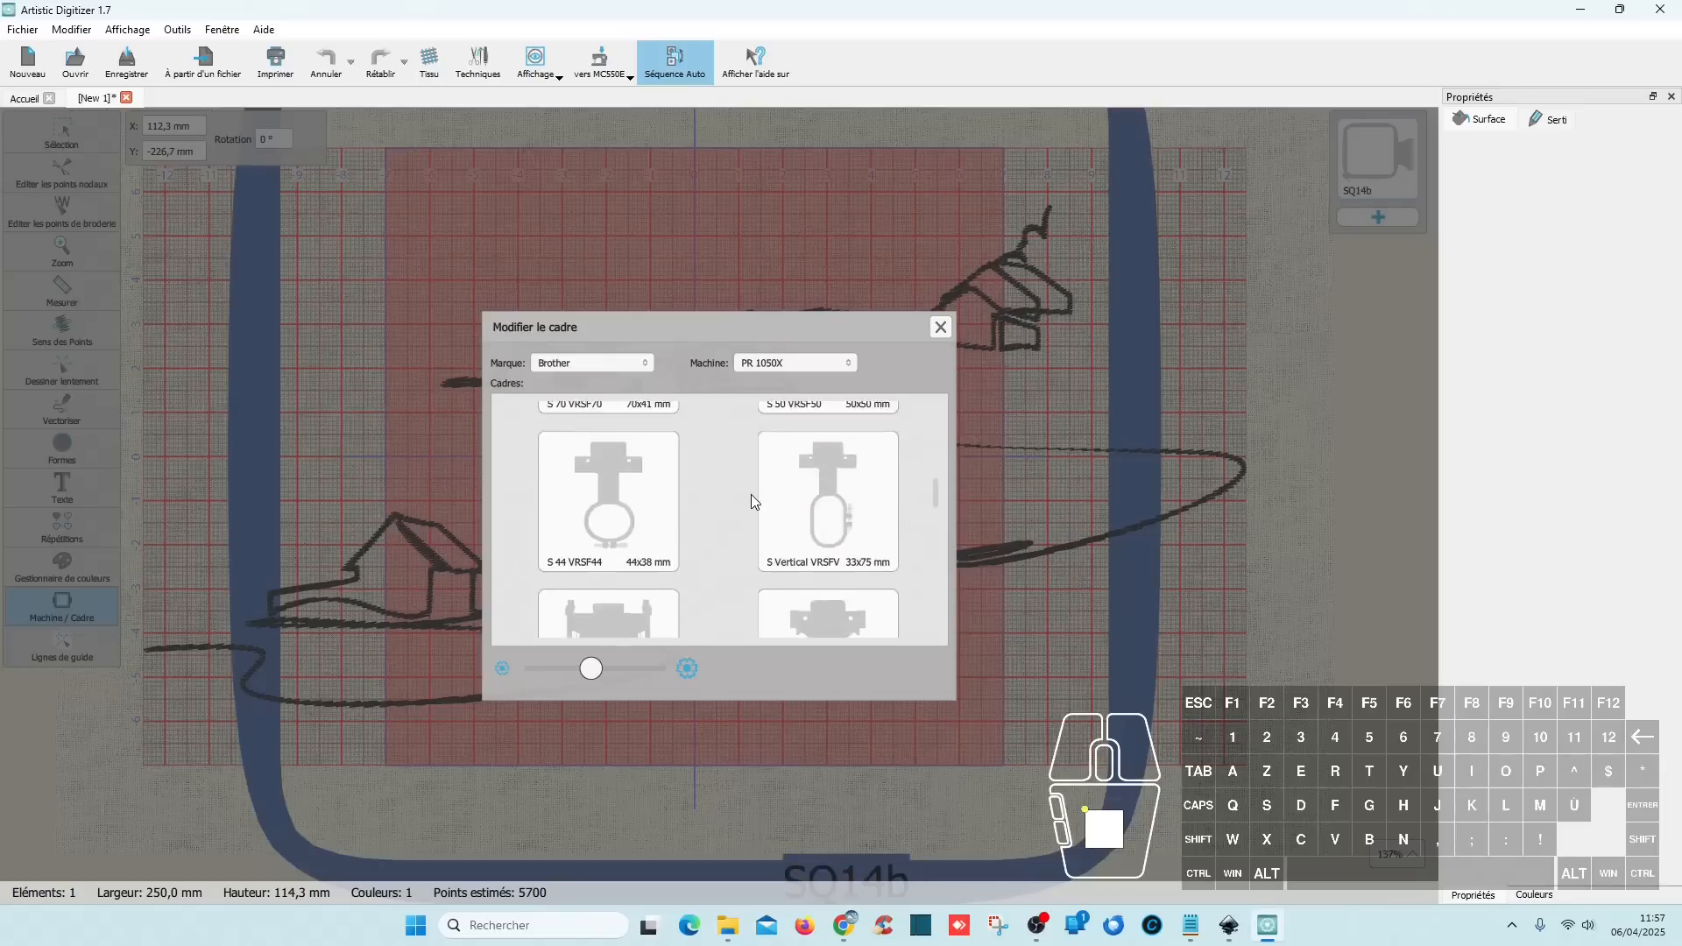
{"action": "scroll", "coordinate": [749, 494], "scroll_direction": "up", "scroll_amount": 3}
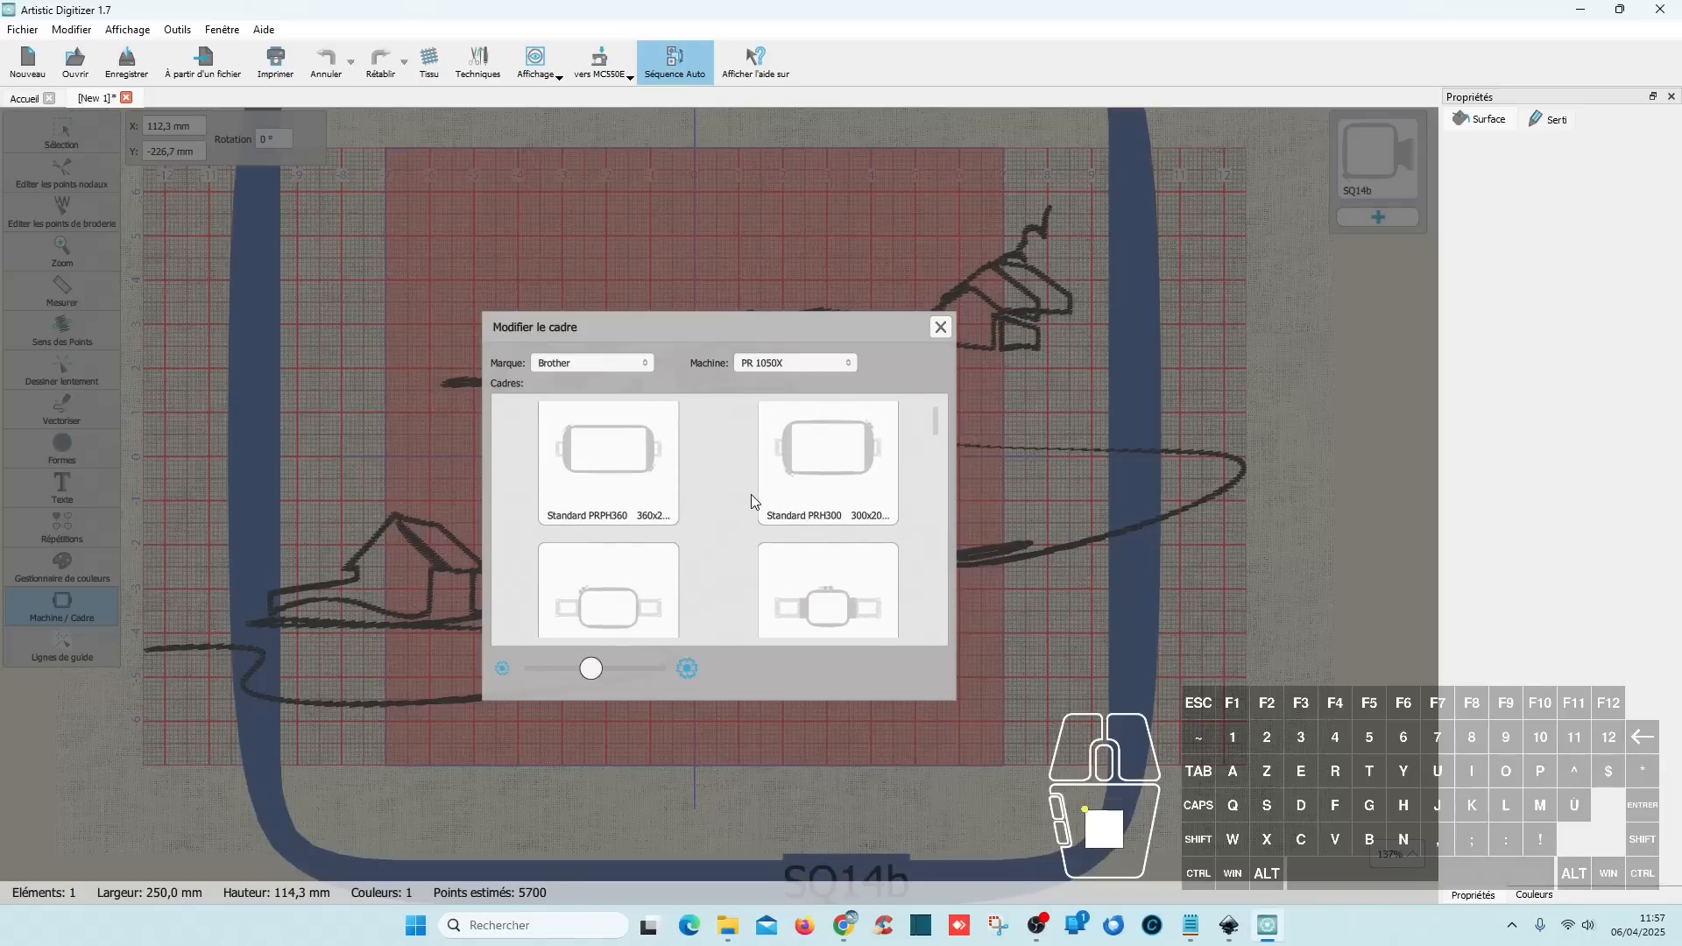
{"action": "double_click", "coordinate": [770, 498]}
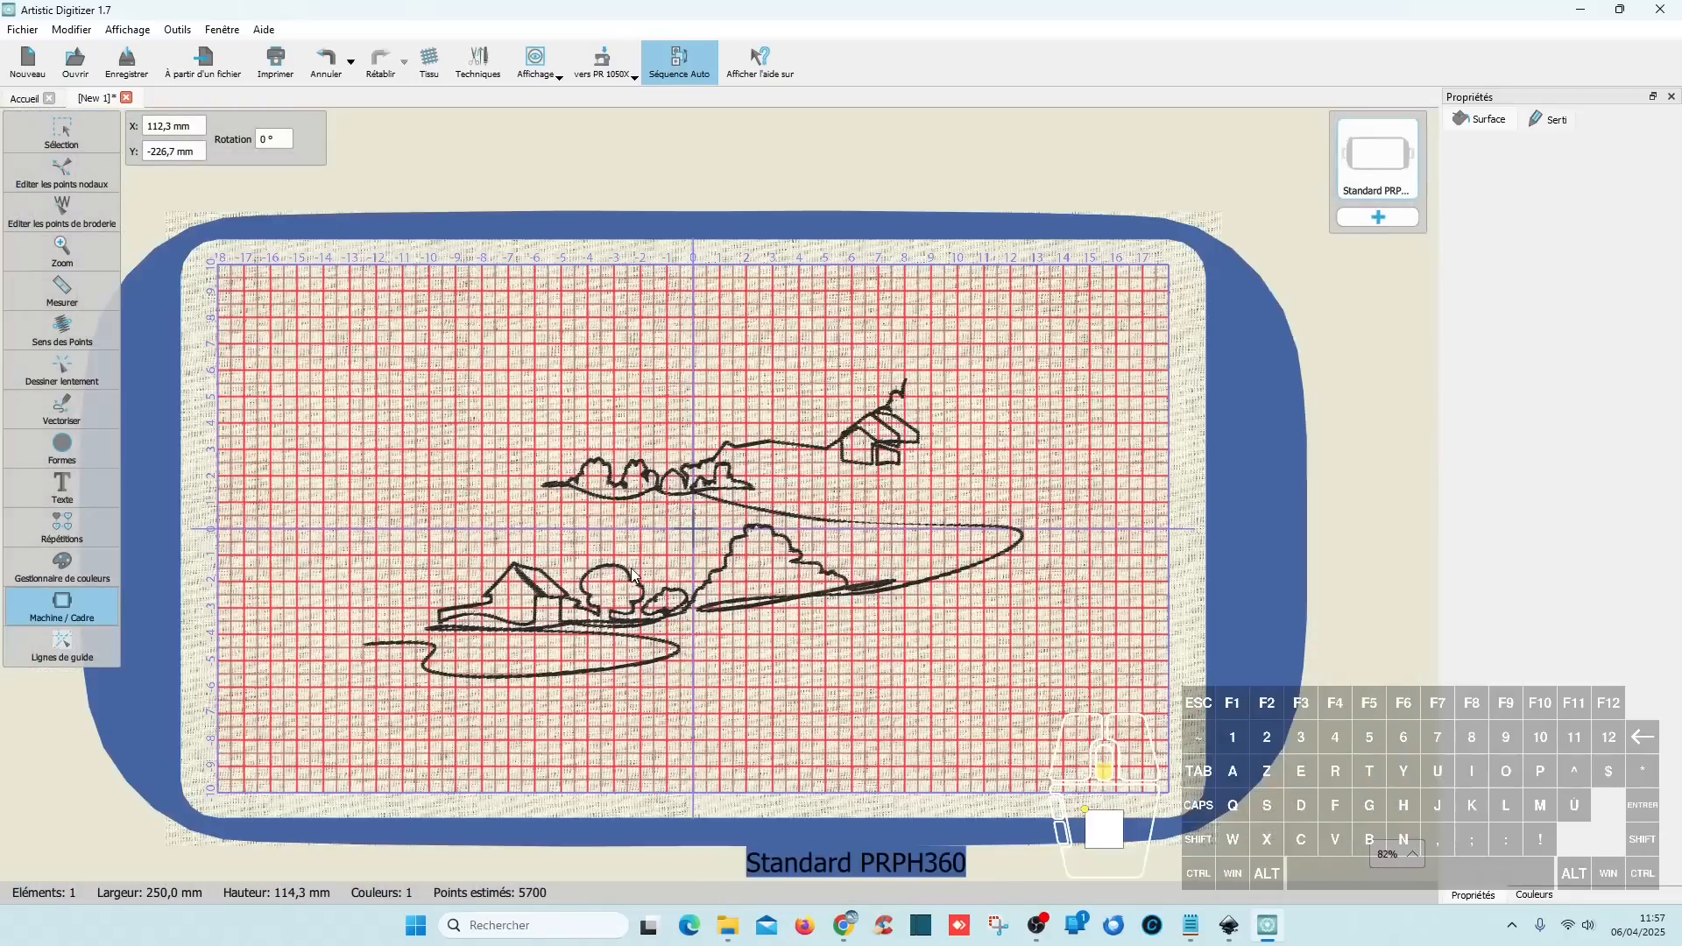
- Override the automatic density of the landscape's fill stitches with 0.45 mm
{"action": "scroll", "coordinate": [632, 574], "scroll_direction": "up", "scroll_amount": 4}
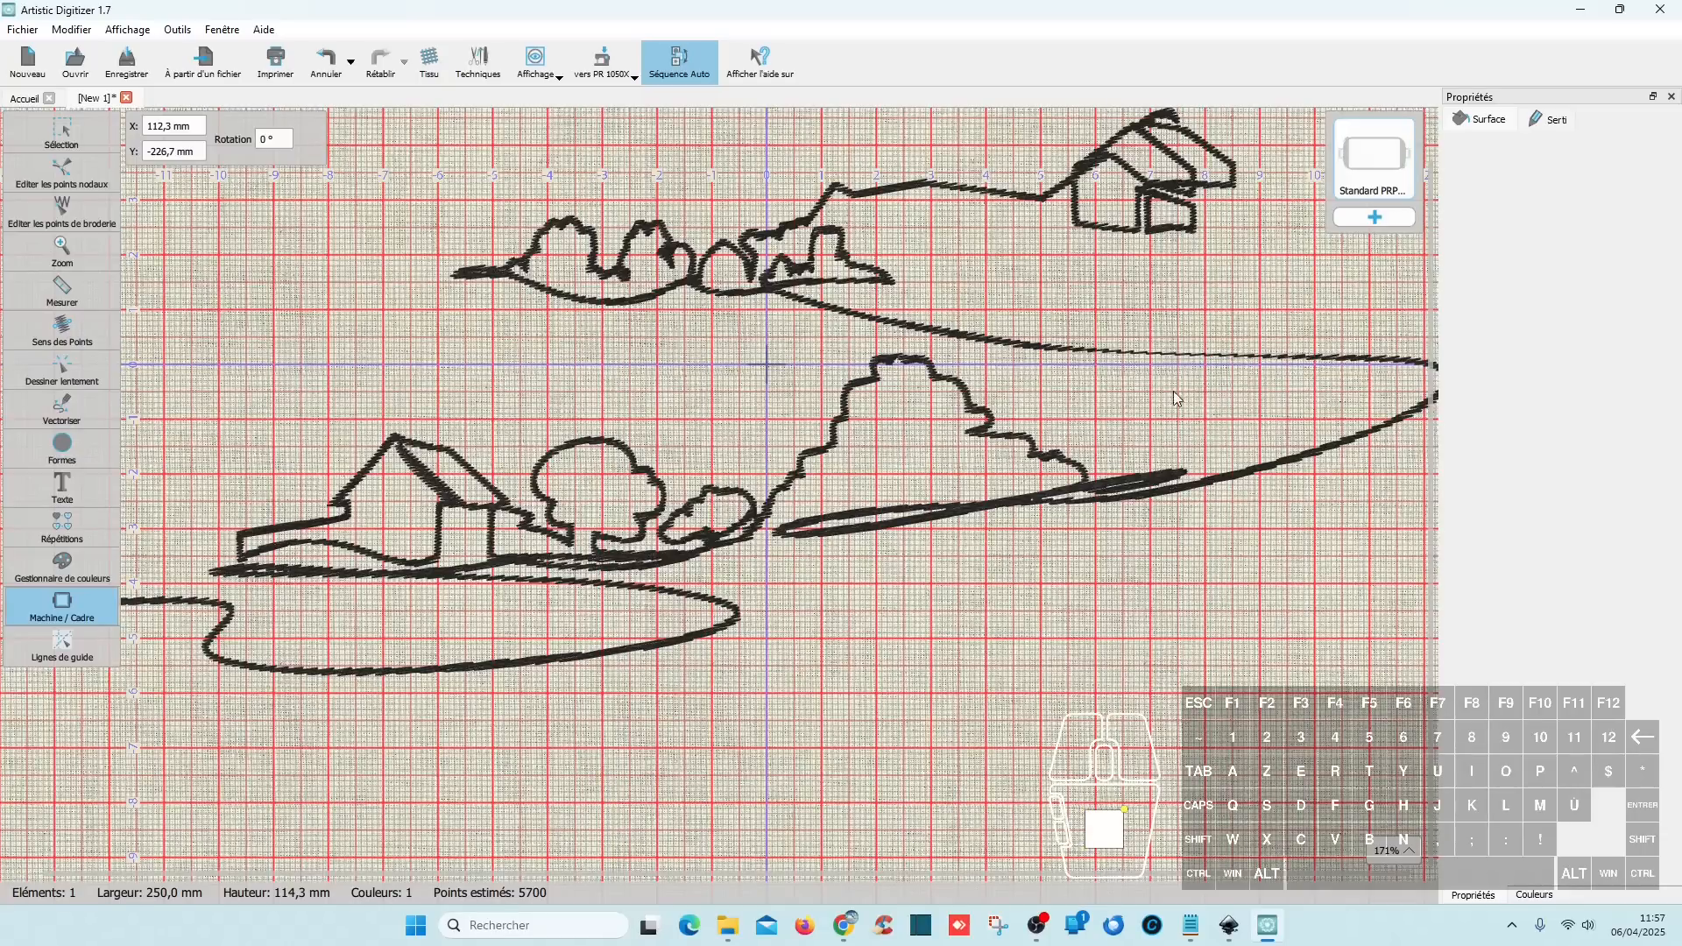
{"action": "scroll", "coordinate": [1248, 359], "scroll_direction": "up", "scroll_amount": 4}
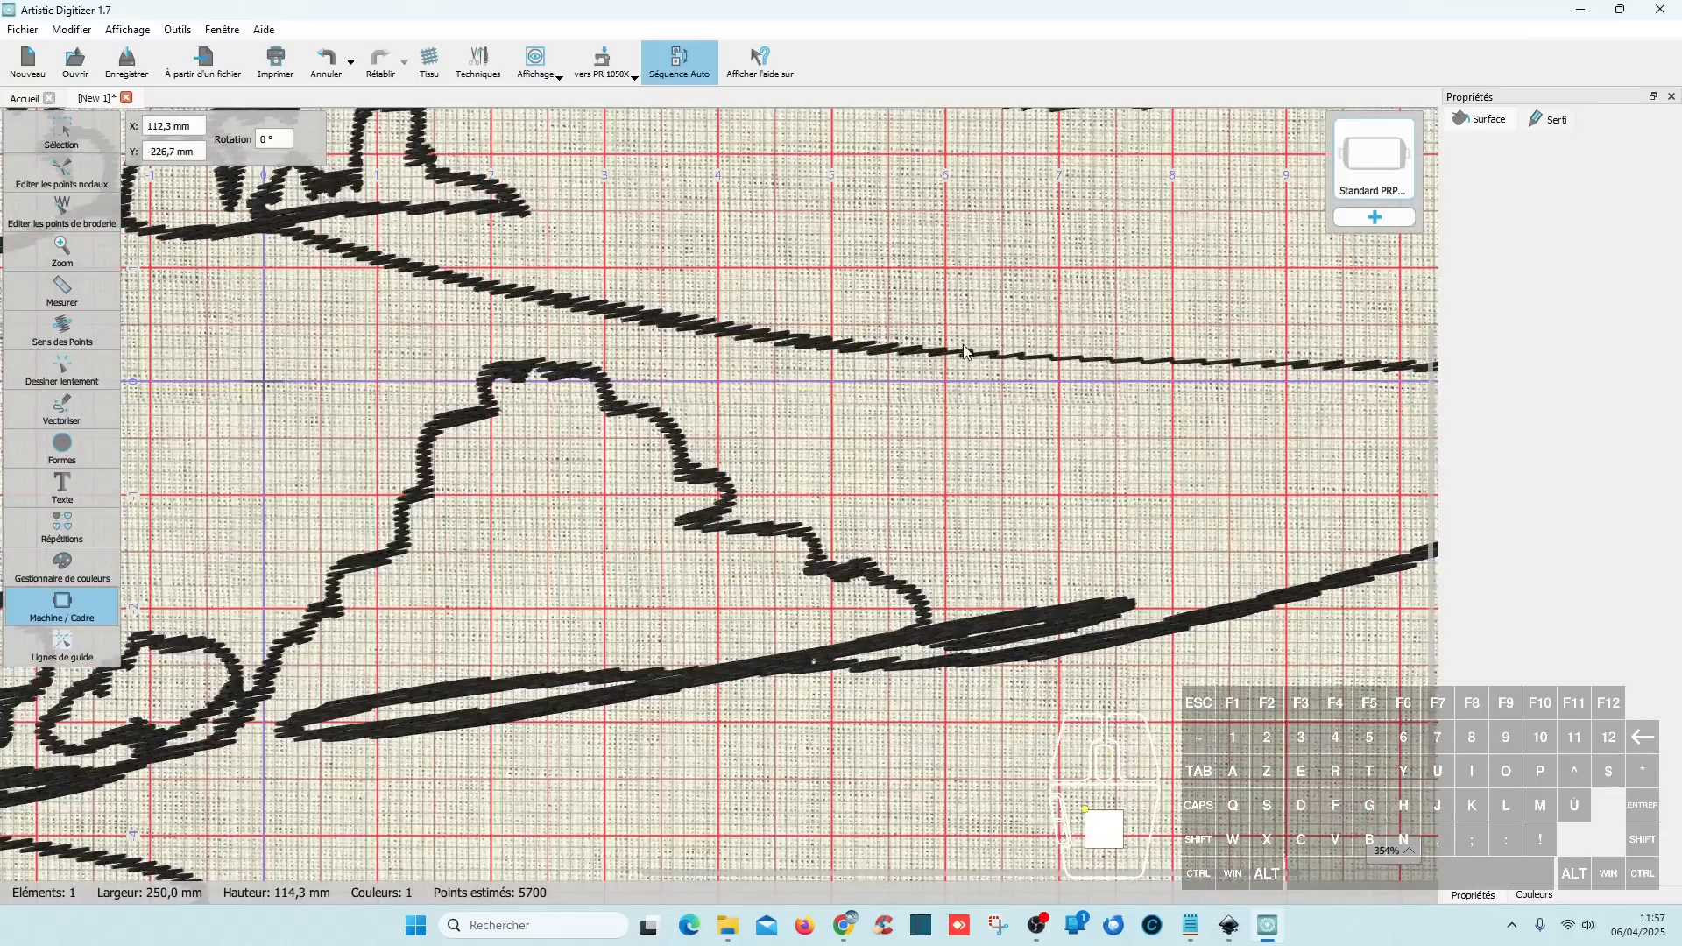
{"action": "scroll", "coordinate": [529, 370], "scroll_direction": "down", "scroll_amount": 3}
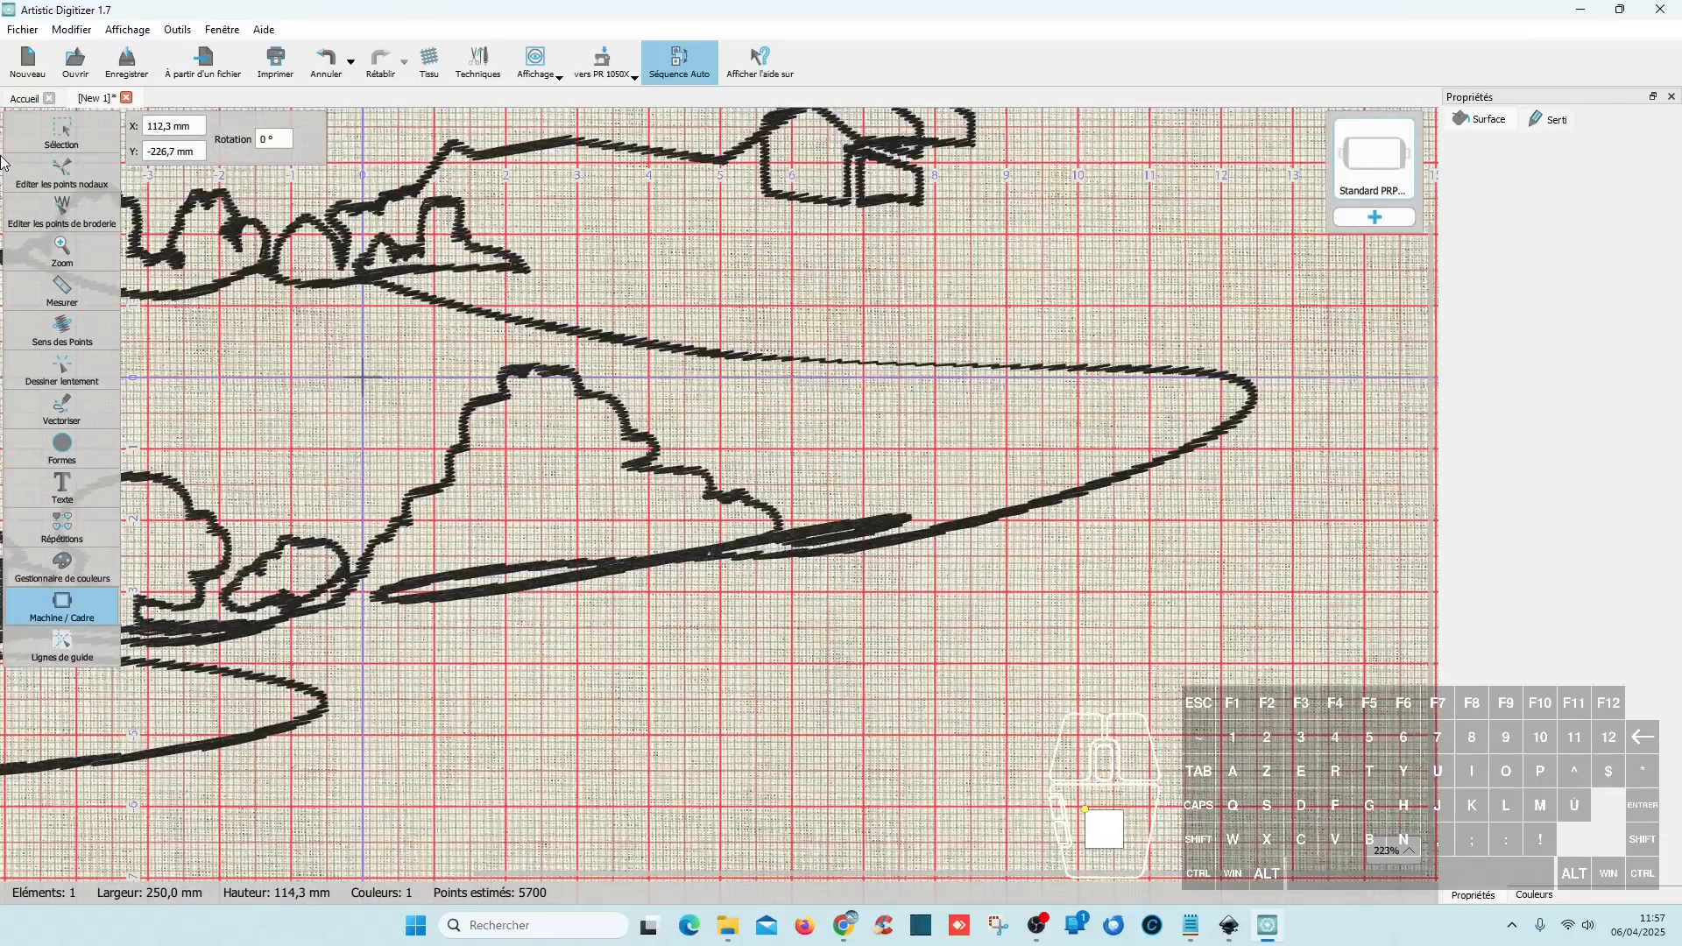
{"action": "key", "text": "Escape"}
{"action": "left_click", "coordinate": [574, 334]}
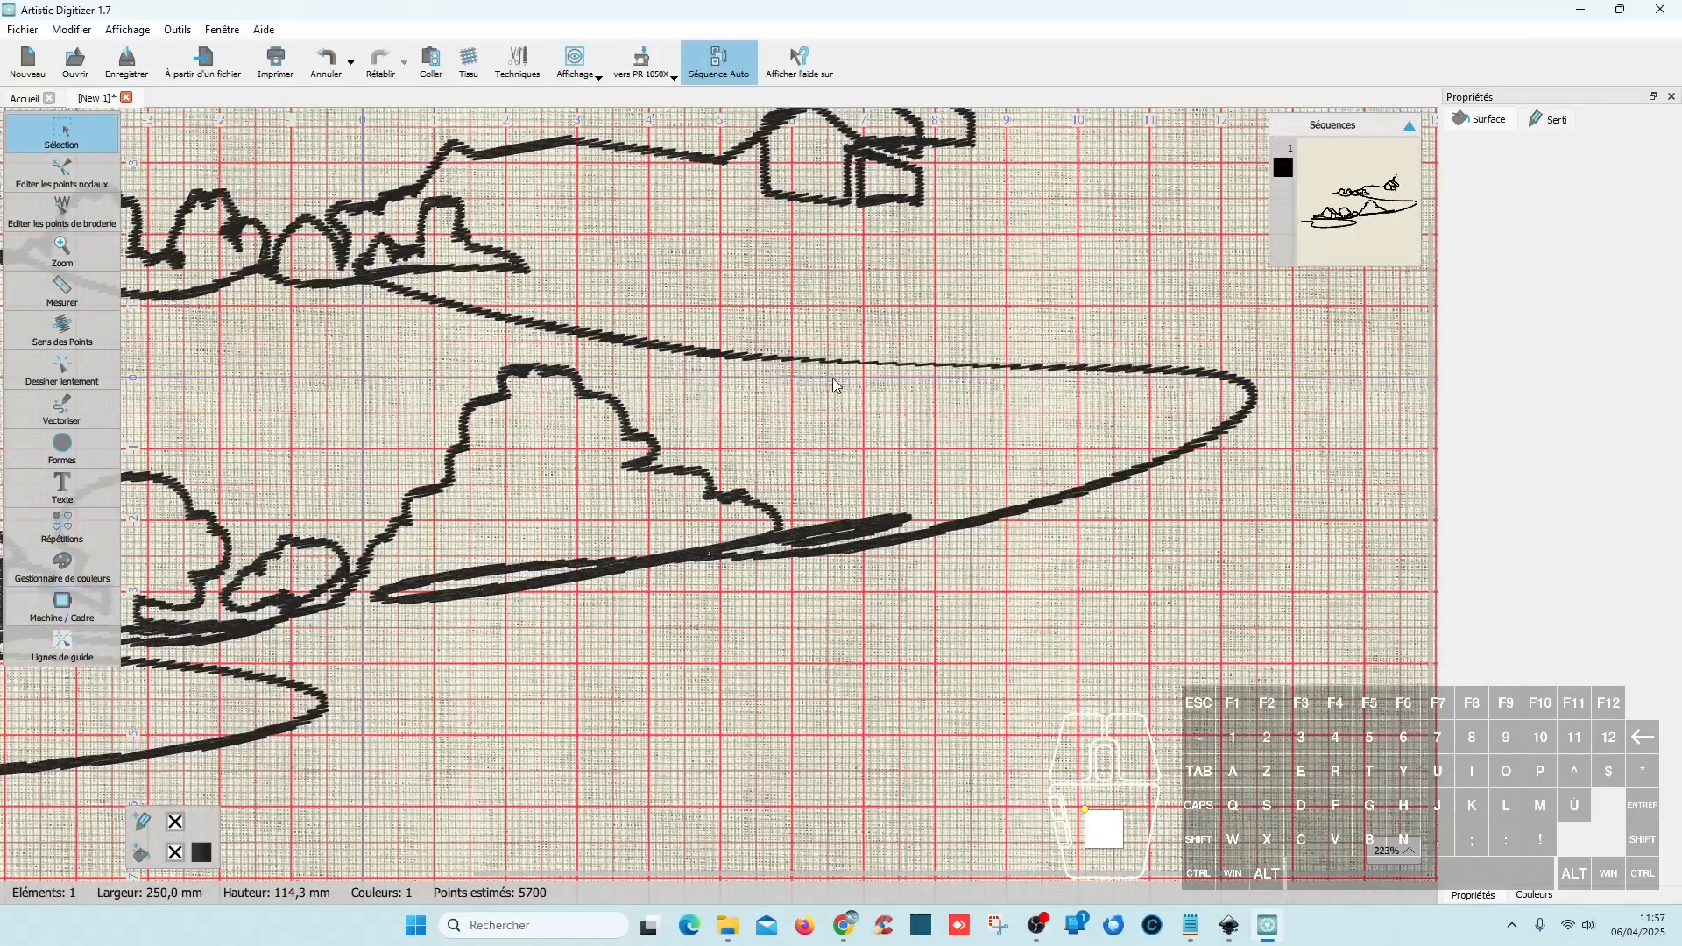
{"action": "left_click", "coordinate": [381, 280]}
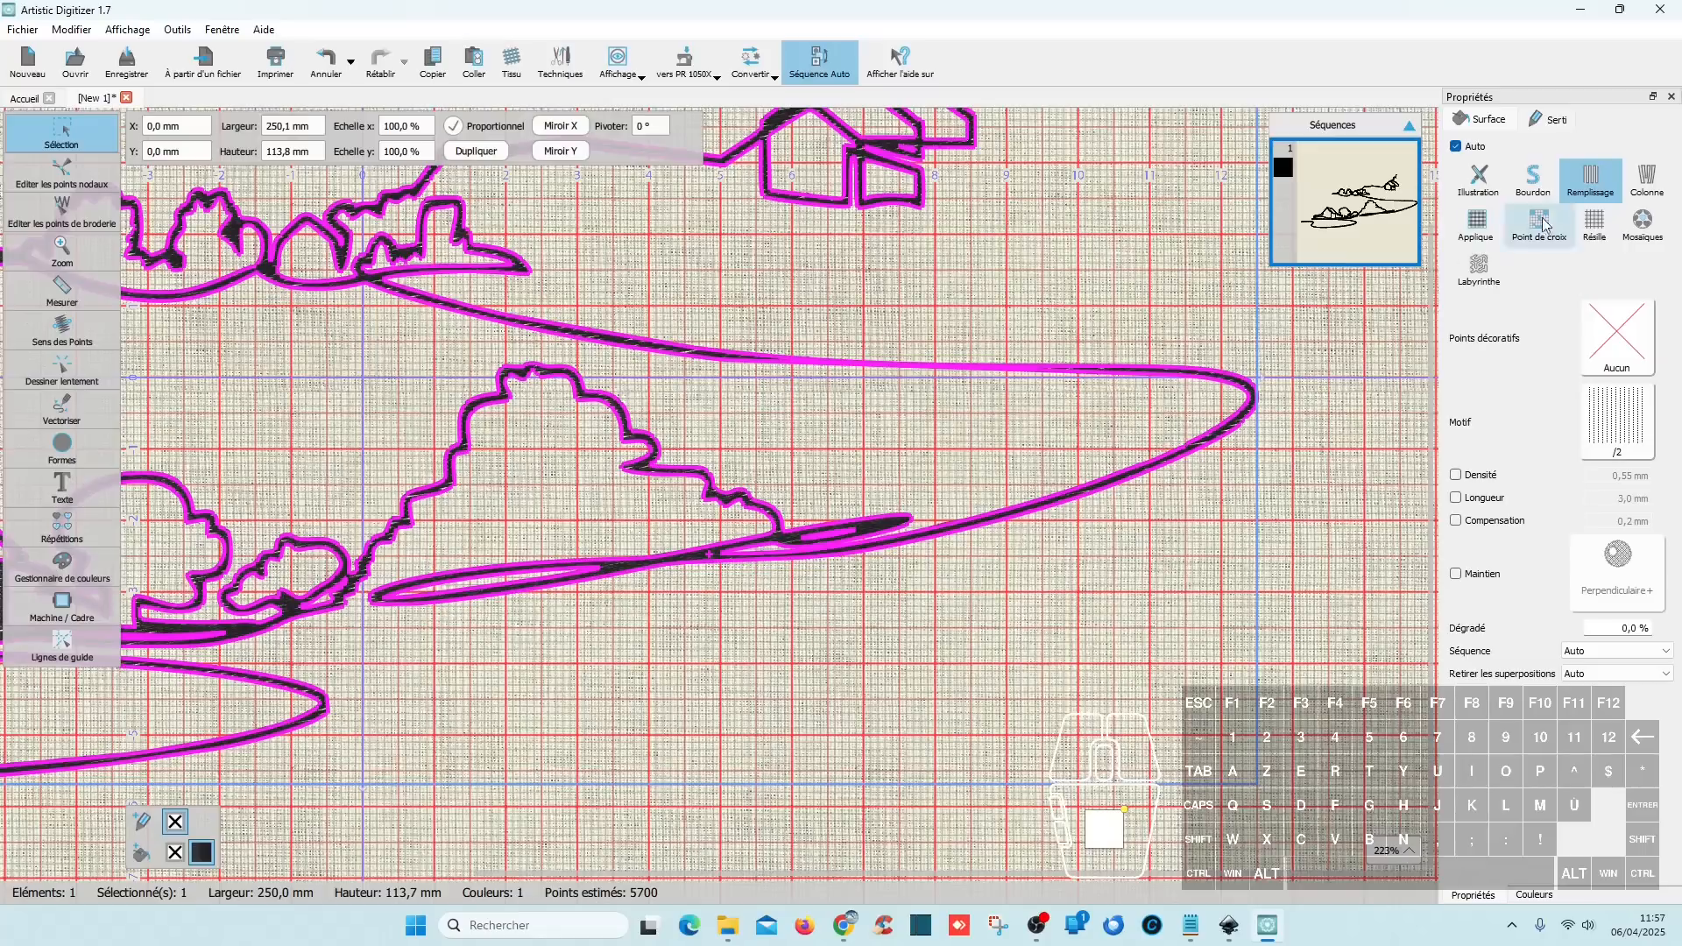
{"action": "left_click", "coordinate": [1463, 475]}
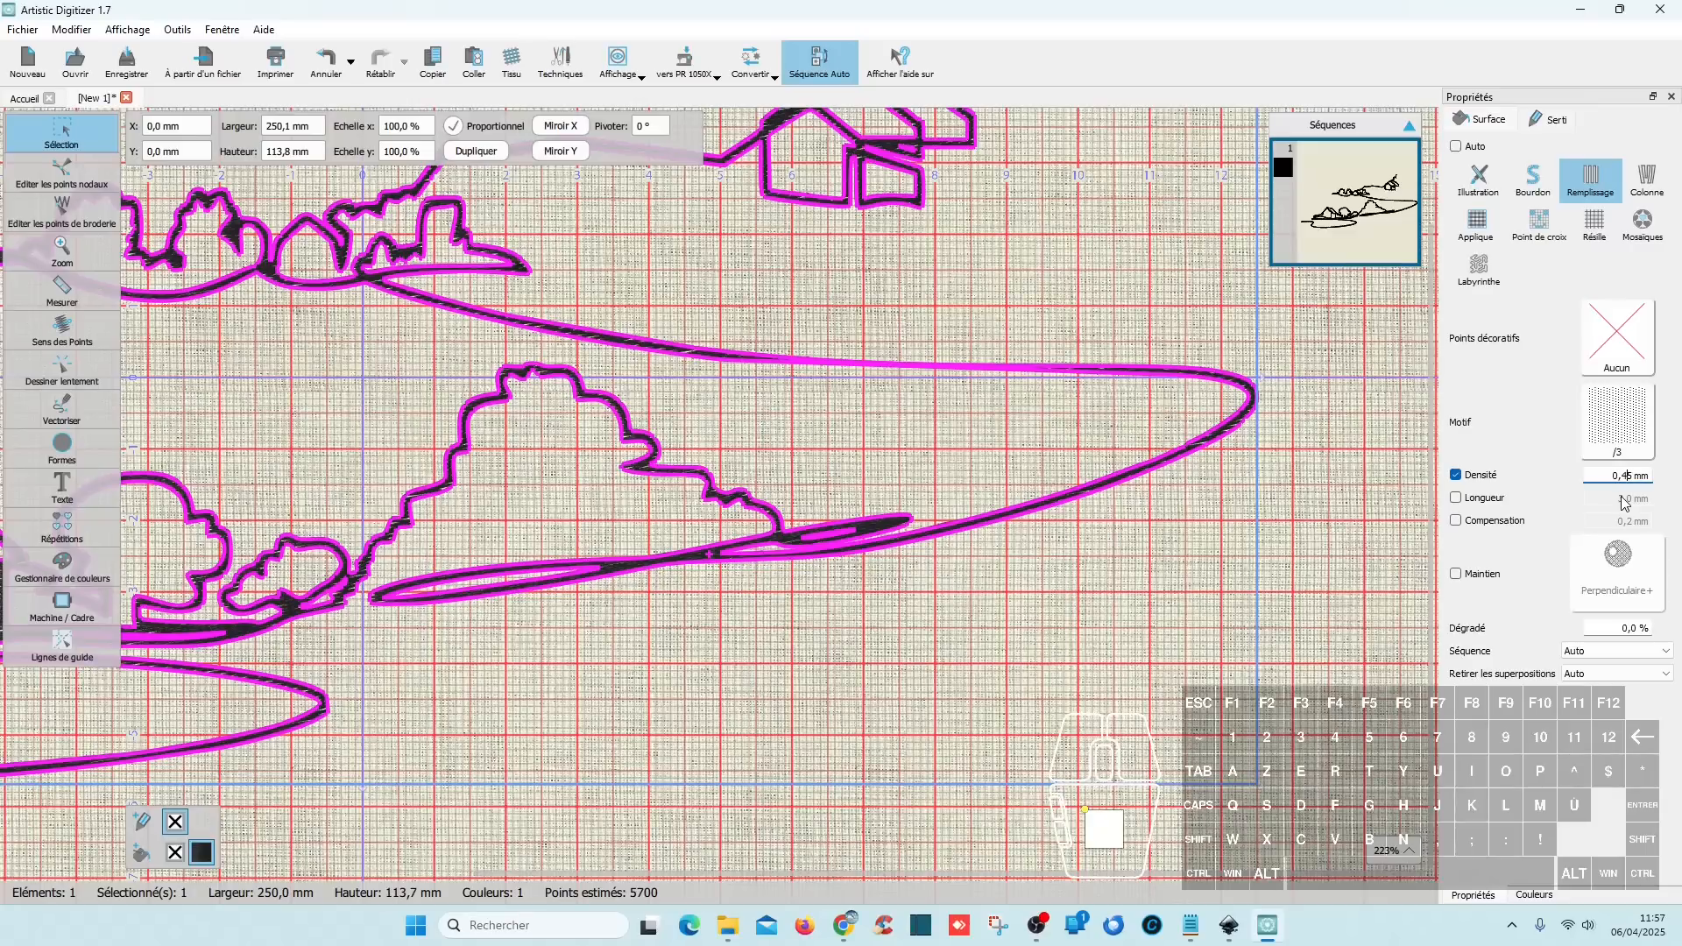
{"action": "left_click", "coordinate": [911, 423]}
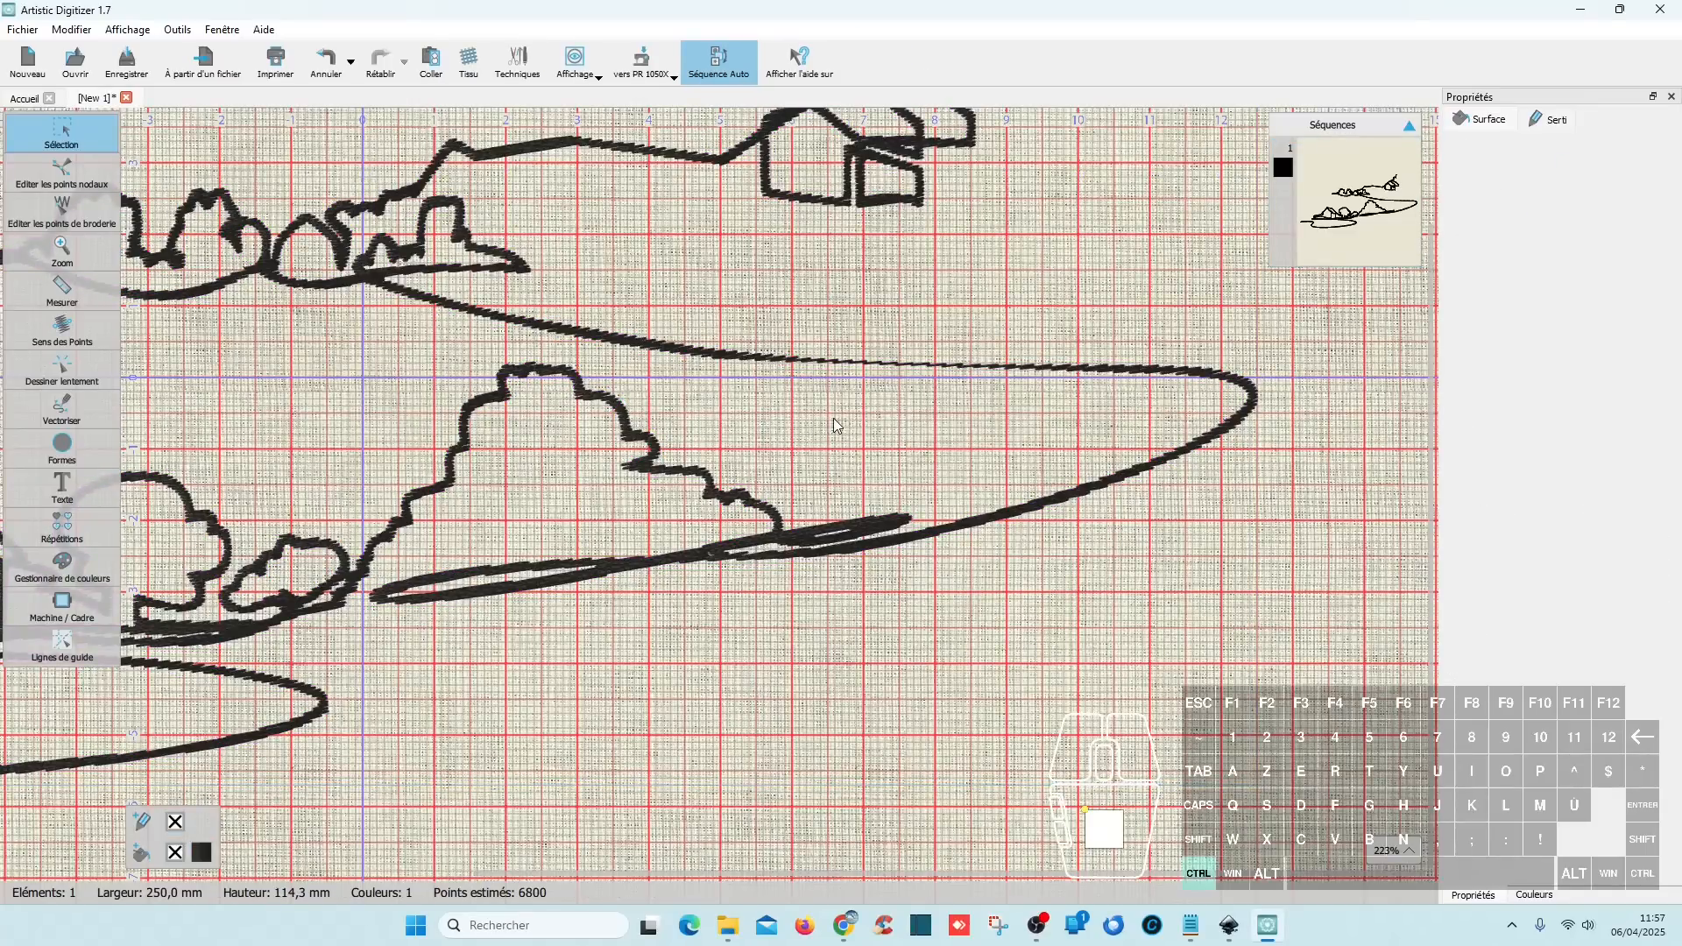
- Examine the landscape's stitched lines up close, then check how the whole design sits within the hoop
{"action": "scroll", "coordinate": [834, 418], "scroll_direction": "down", "scroll_amount": 2}
{"action": "scroll", "coordinate": [525, 396], "scroll_direction": "up", "scroll_amount": 4}
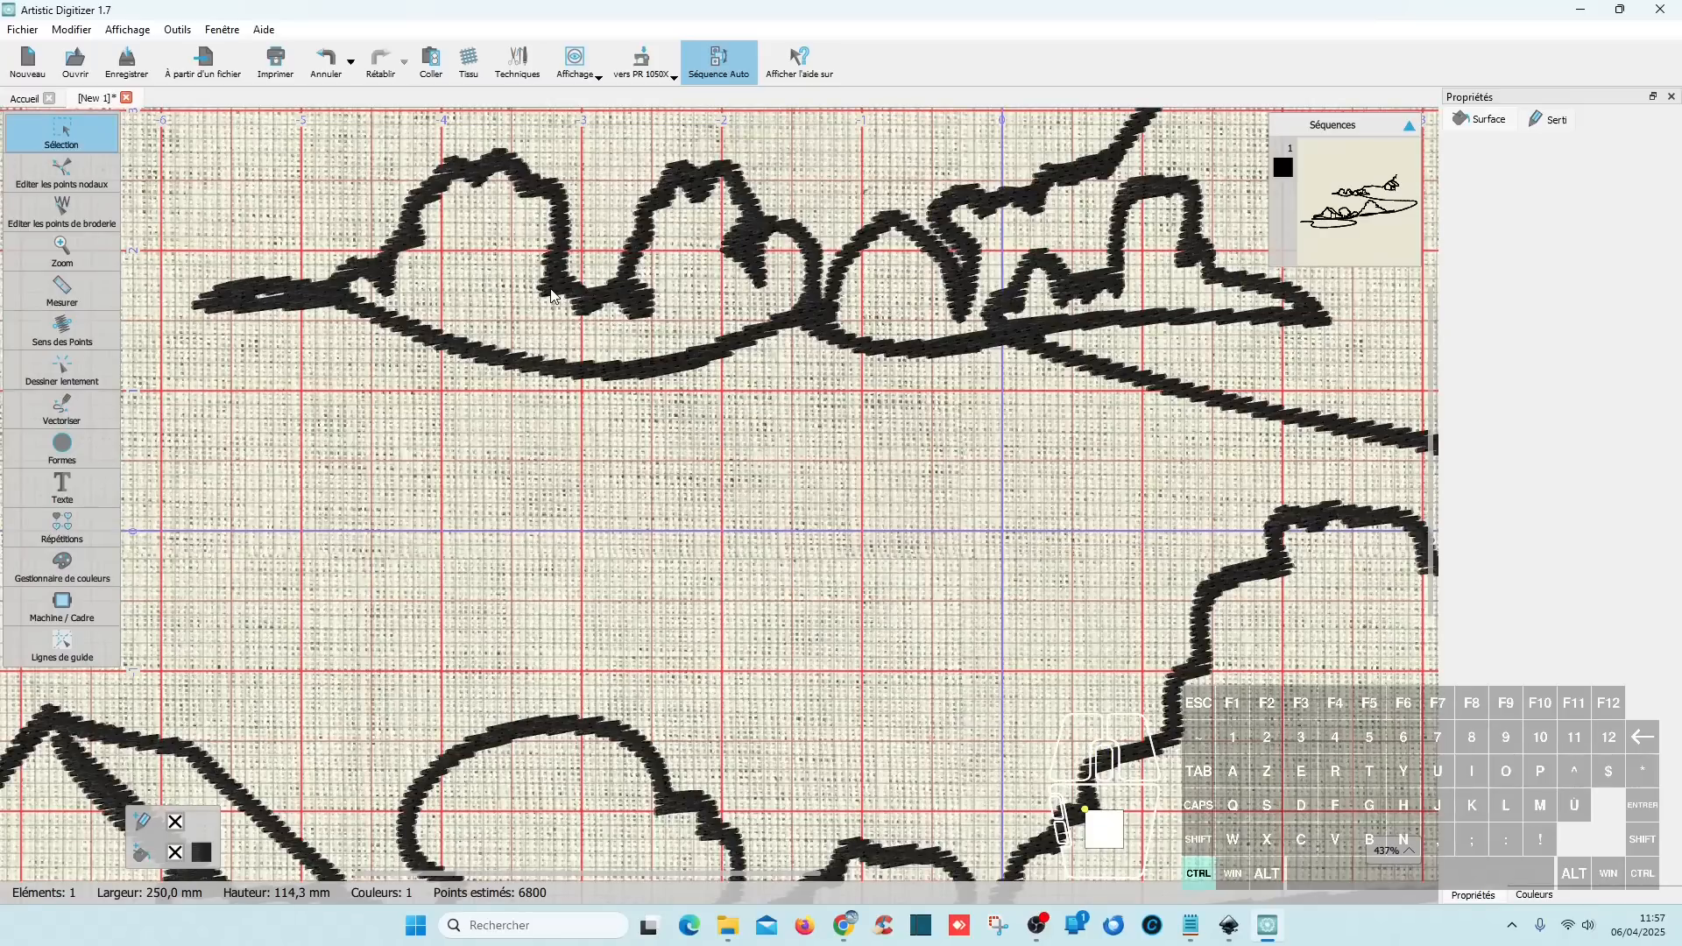
{"action": "scroll", "coordinate": [552, 295], "scroll_direction": "down", "scroll_amount": 3}
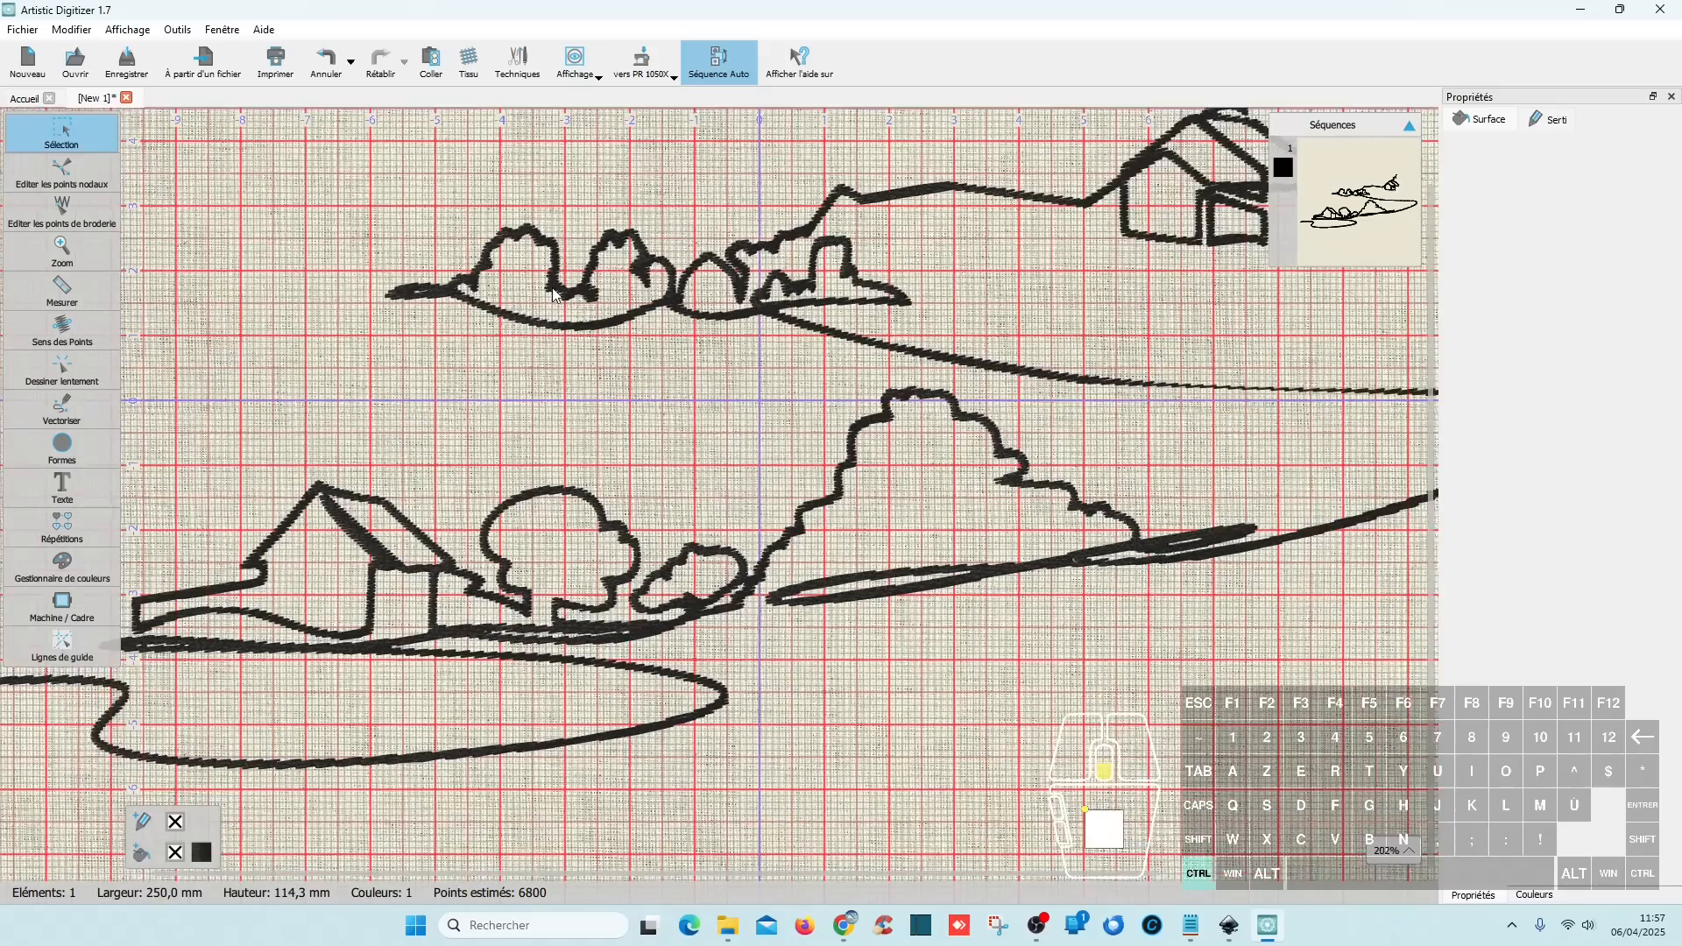
{"action": "scroll", "coordinate": [558, 296], "scroll_direction": "down", "scroll_amount": 2}
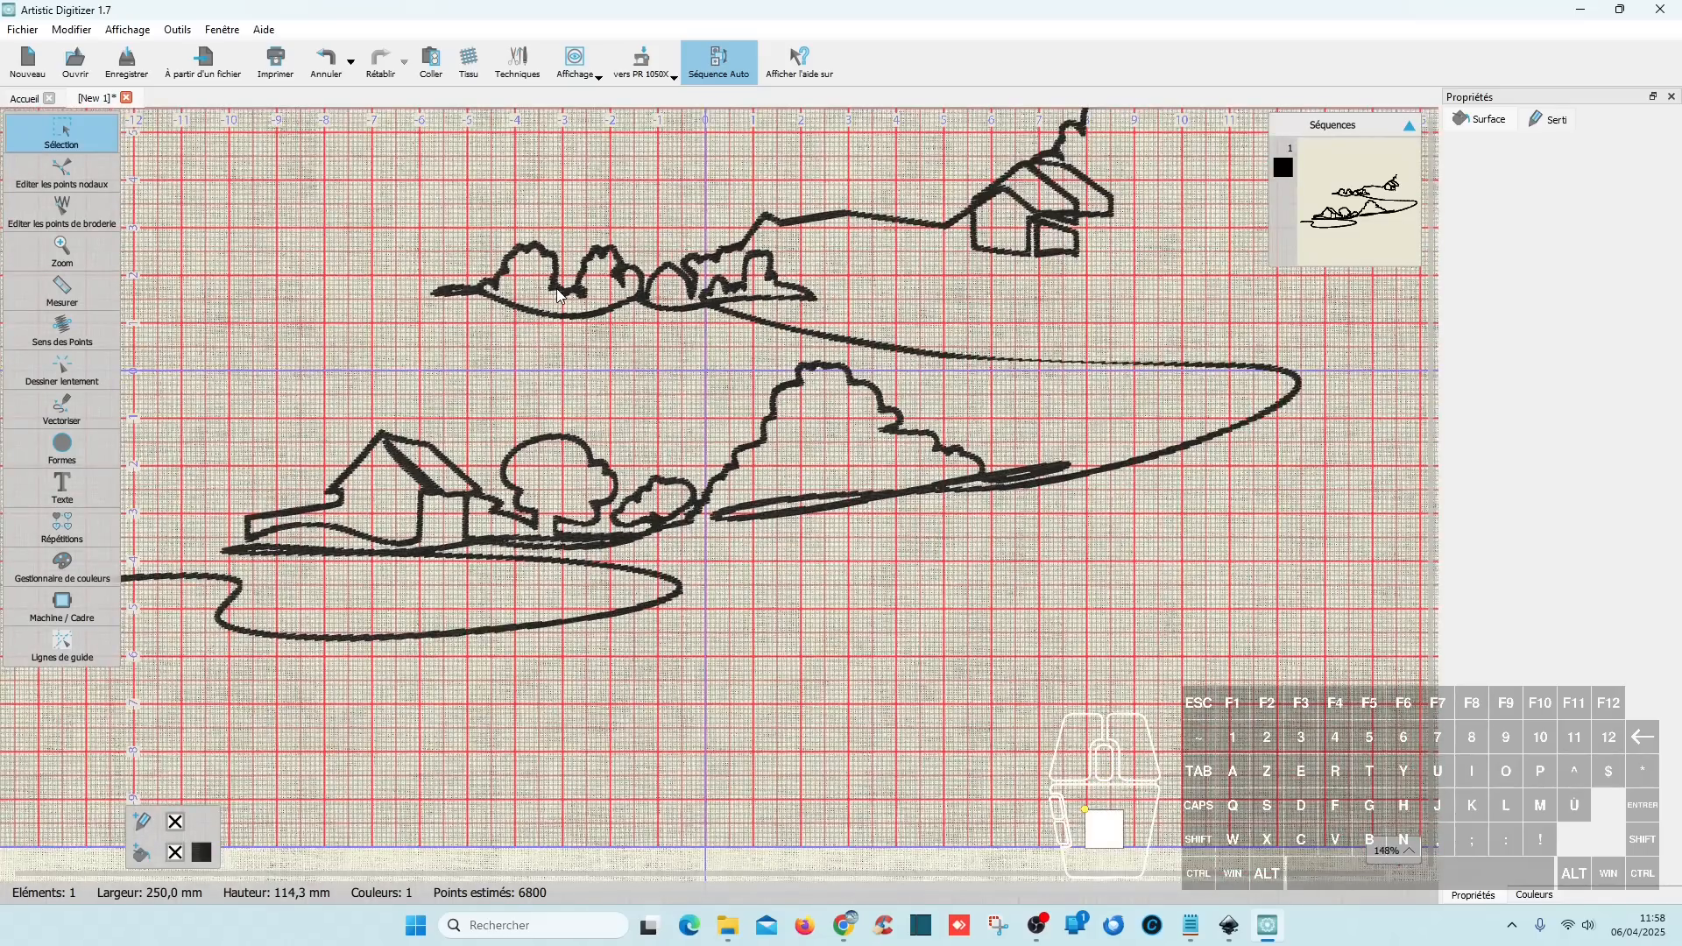
{"action": "scroll", "coordinate": [558, 295], "scroll_direction": "up", "scroll_amount": 1}
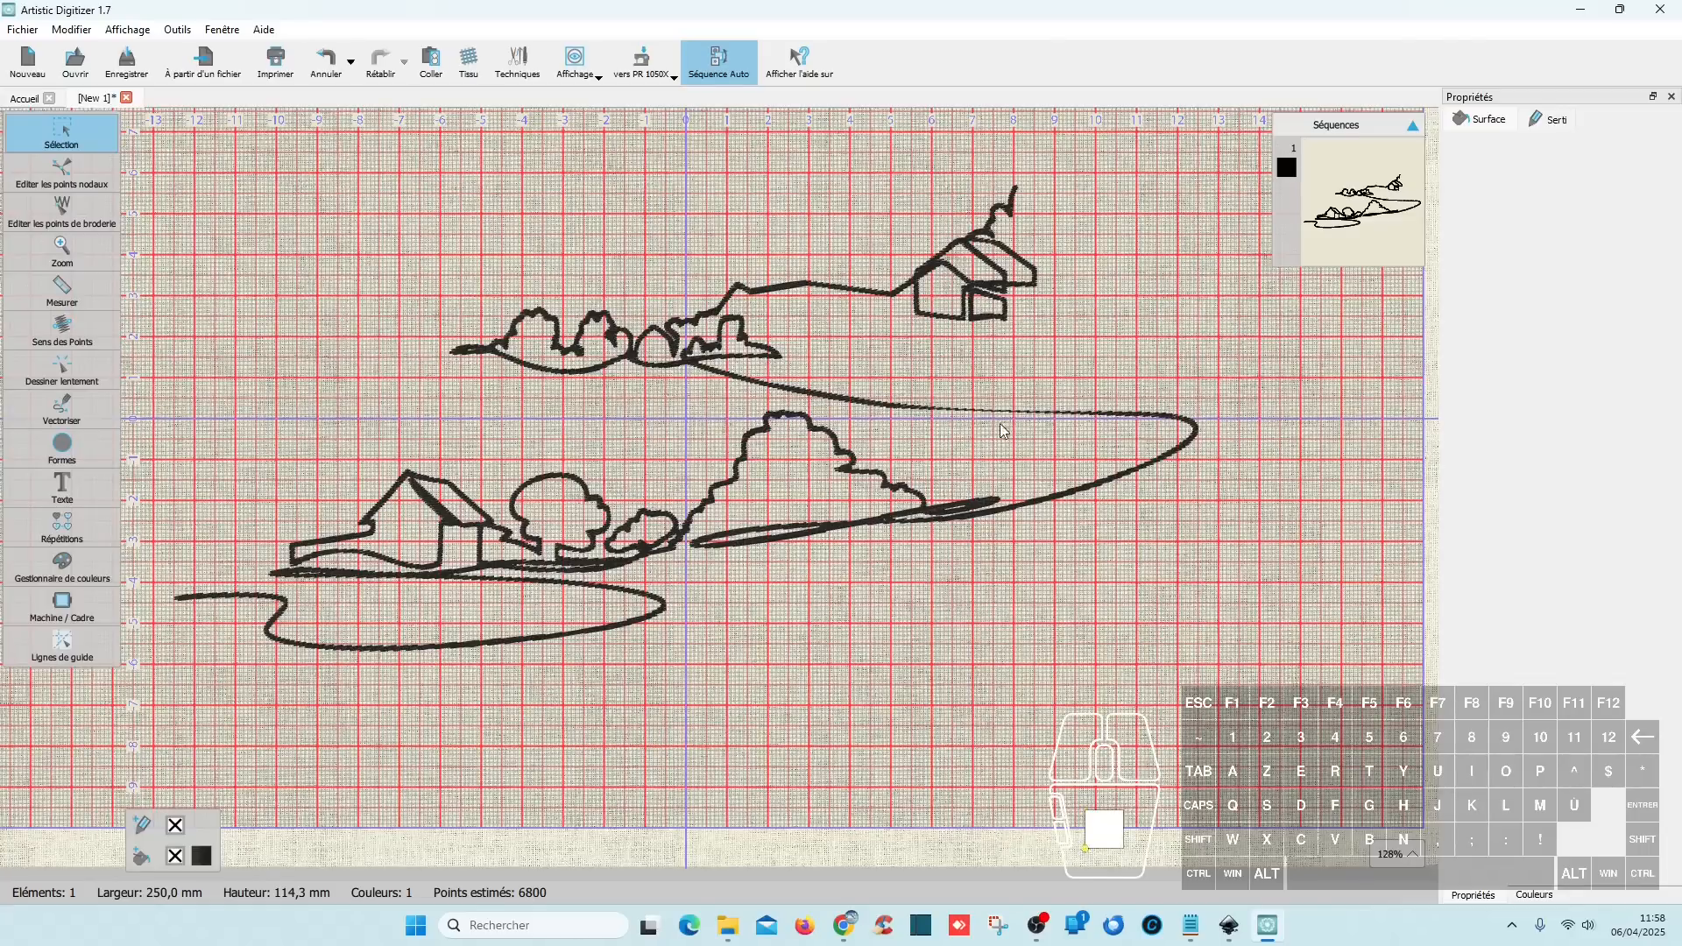
{"action": "scroll", "coordinate": [613, 431], "scroll_direction": "down", "scroll_amount": 1}
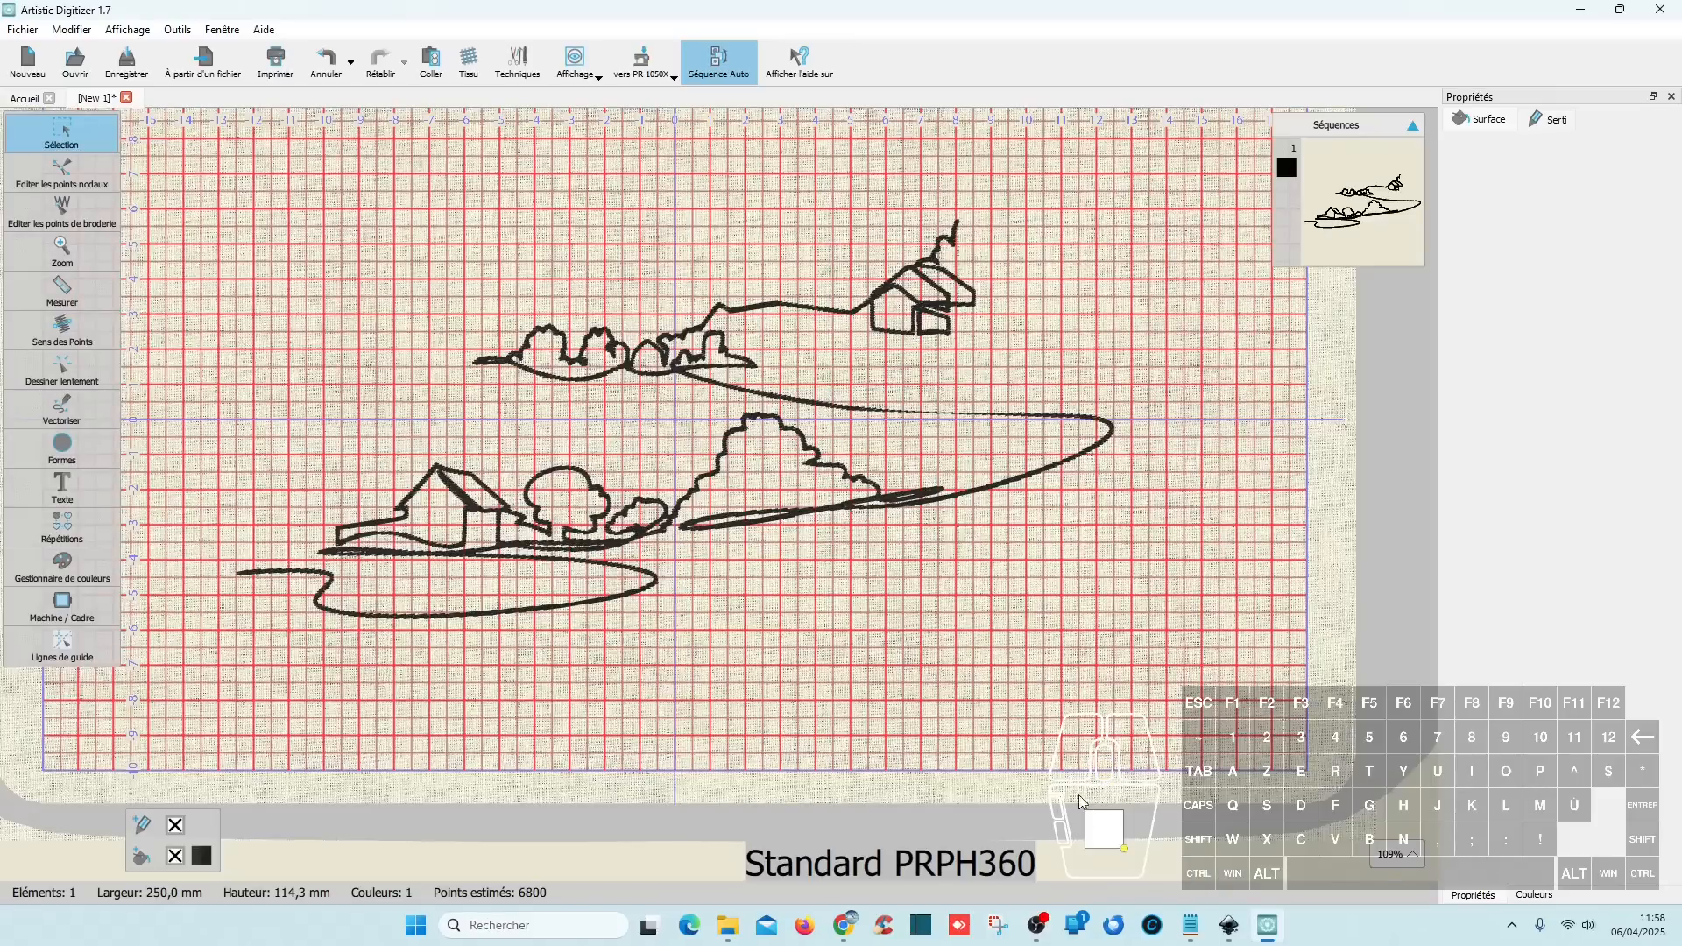
- Switch back to Inkscape and move the traced landscape about 15 mm straight down, away from the bitmap
{"action": "left_click", "coordinate": [1229, 925]}
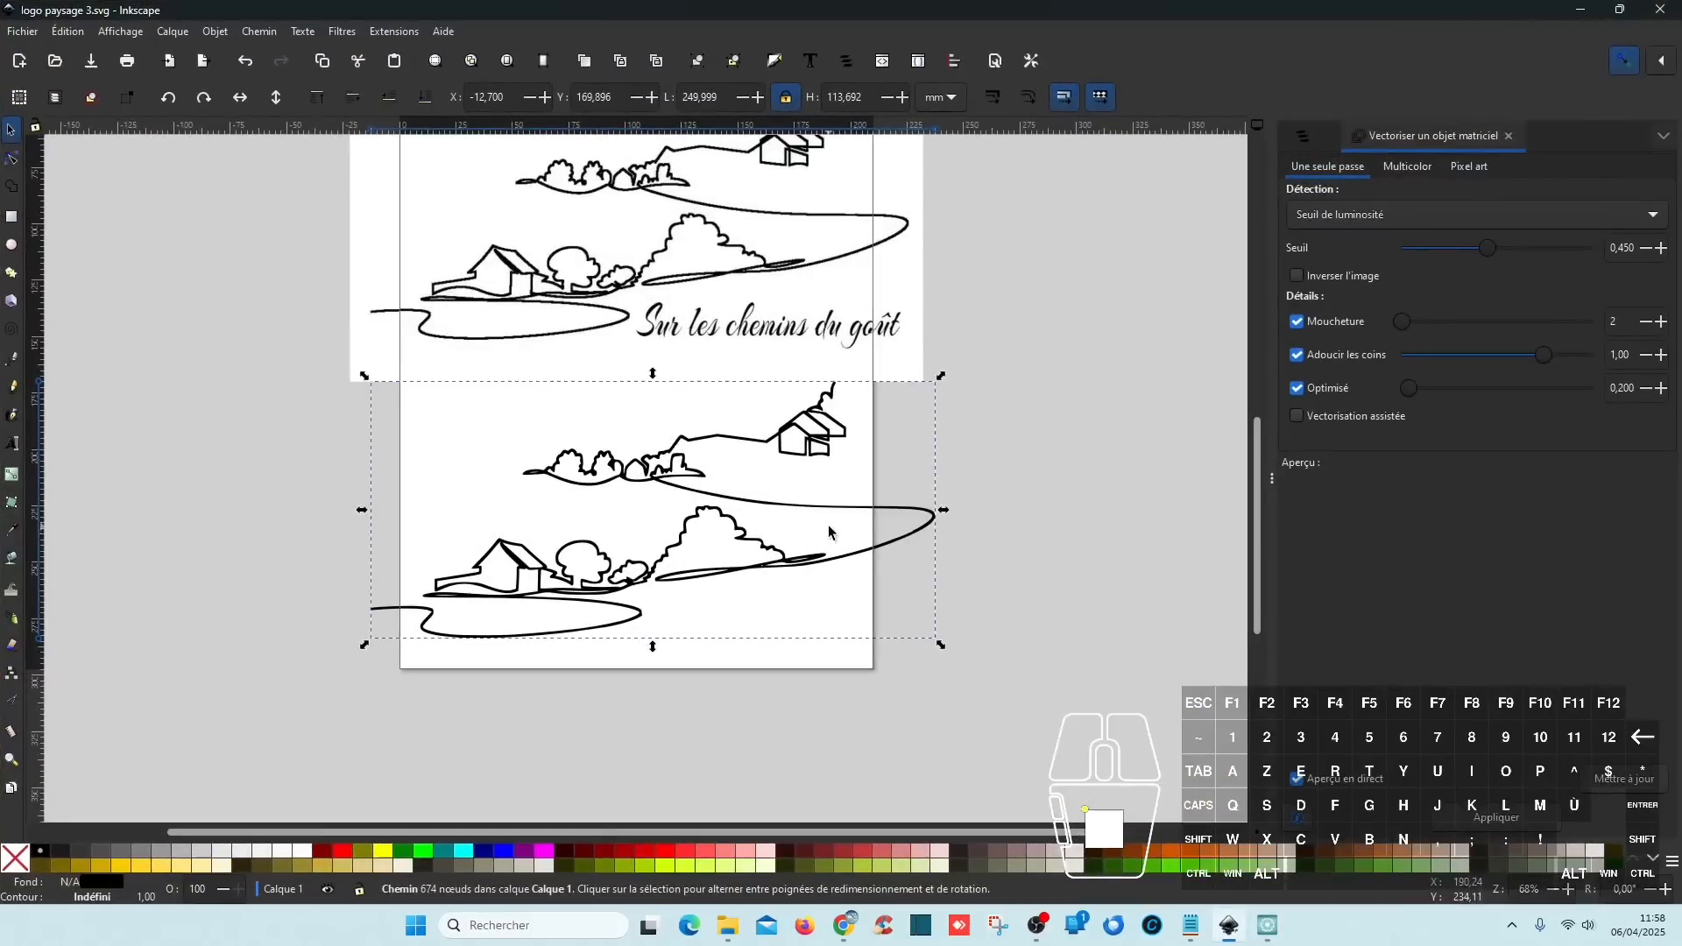
{"action": "left_click_drag", "start_coordinate": [774, 521], "coordinate": [771, 554]}
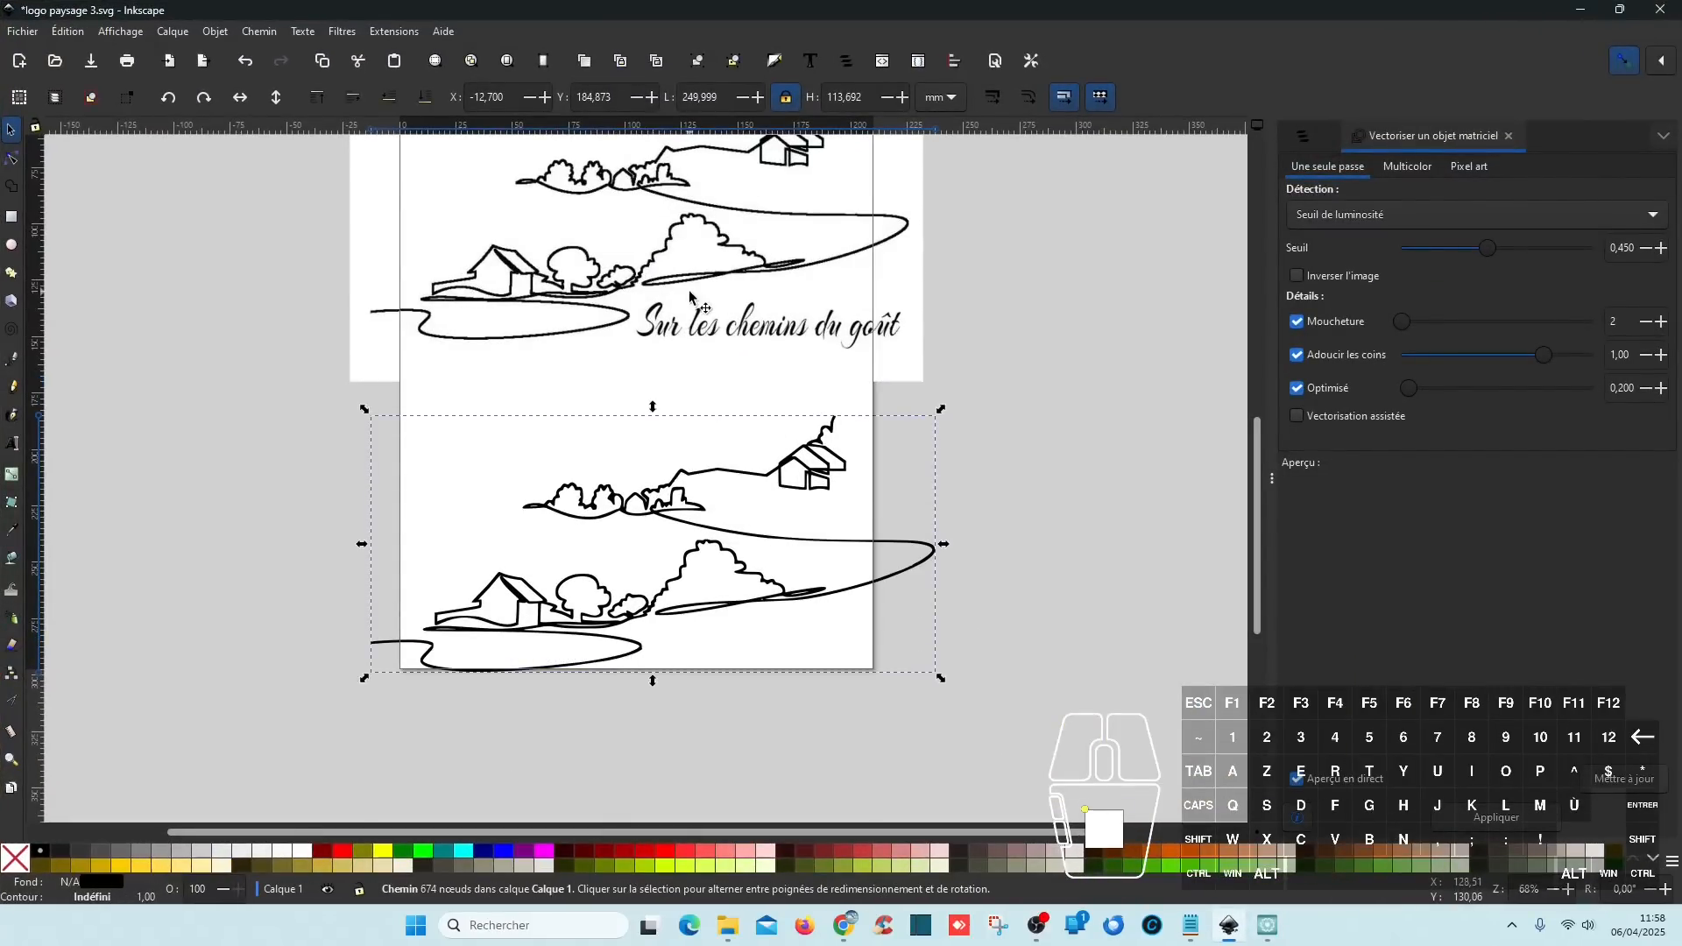
- Delete the traced vector copy of the landscape below the bitmap
{"action": "scroll", "coordinate": [727, 366], "scroll_direction": "up", "scroll_amount": 5}
{"action": "scroll", "coordinate": [727, 366], "scroll_direction": "up", "scroll_amount": 3}
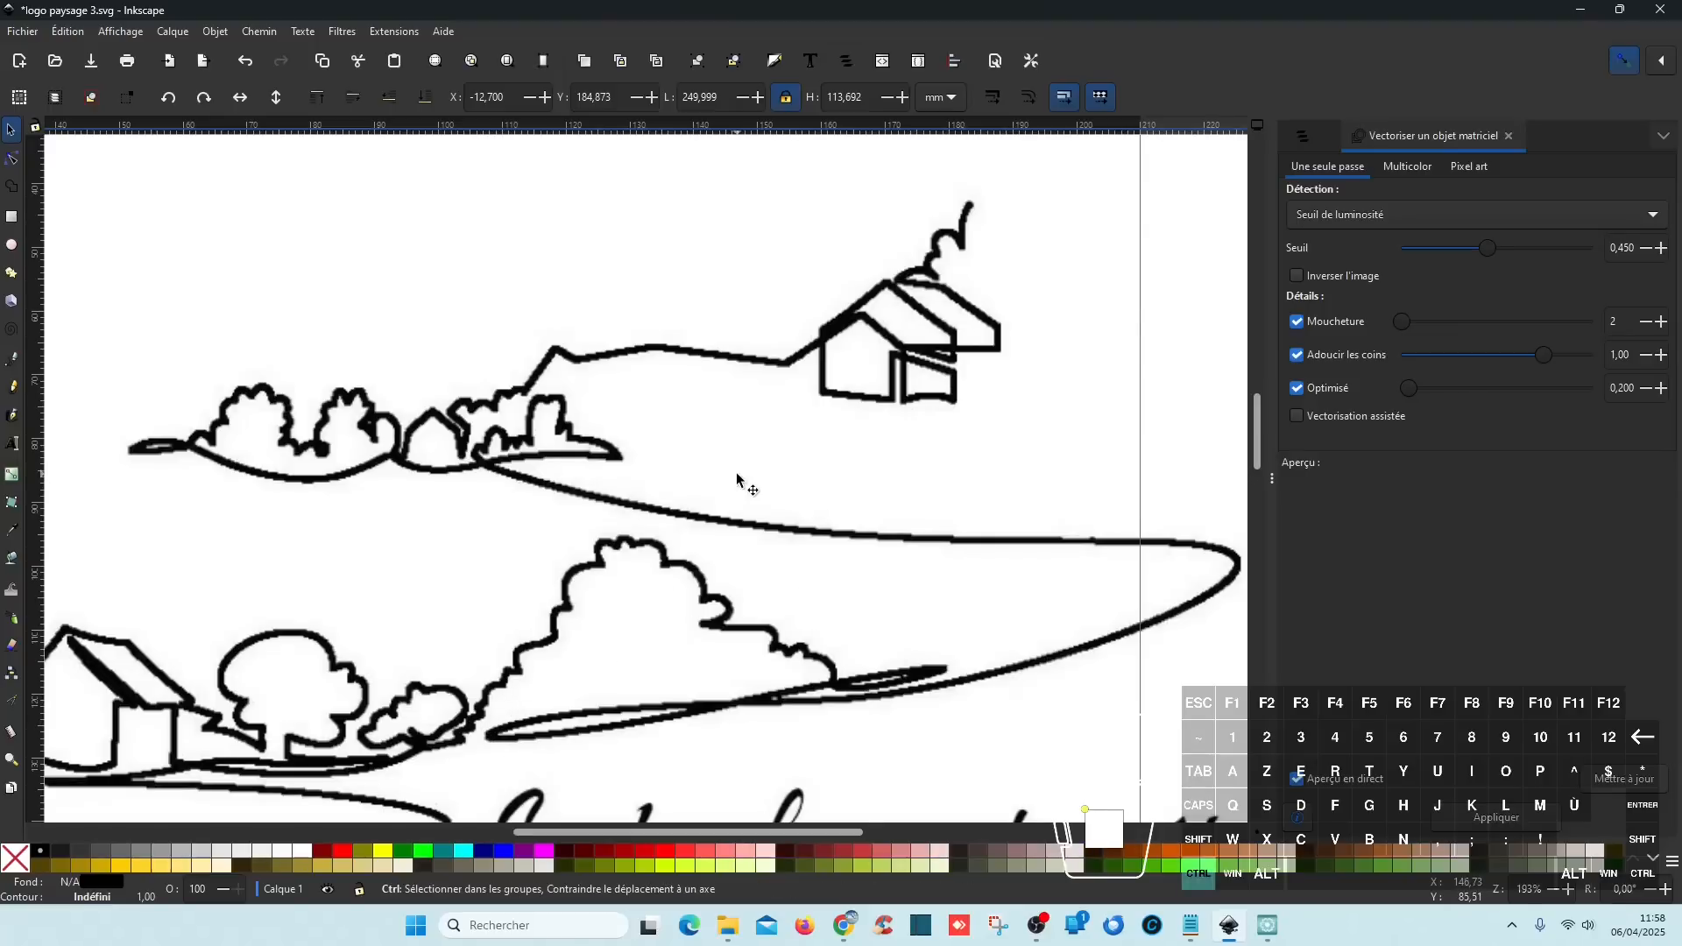
{"action": "scroll", "coordinate": [744, 481], "scroll_direction": "down", "scroll_amount": 2}
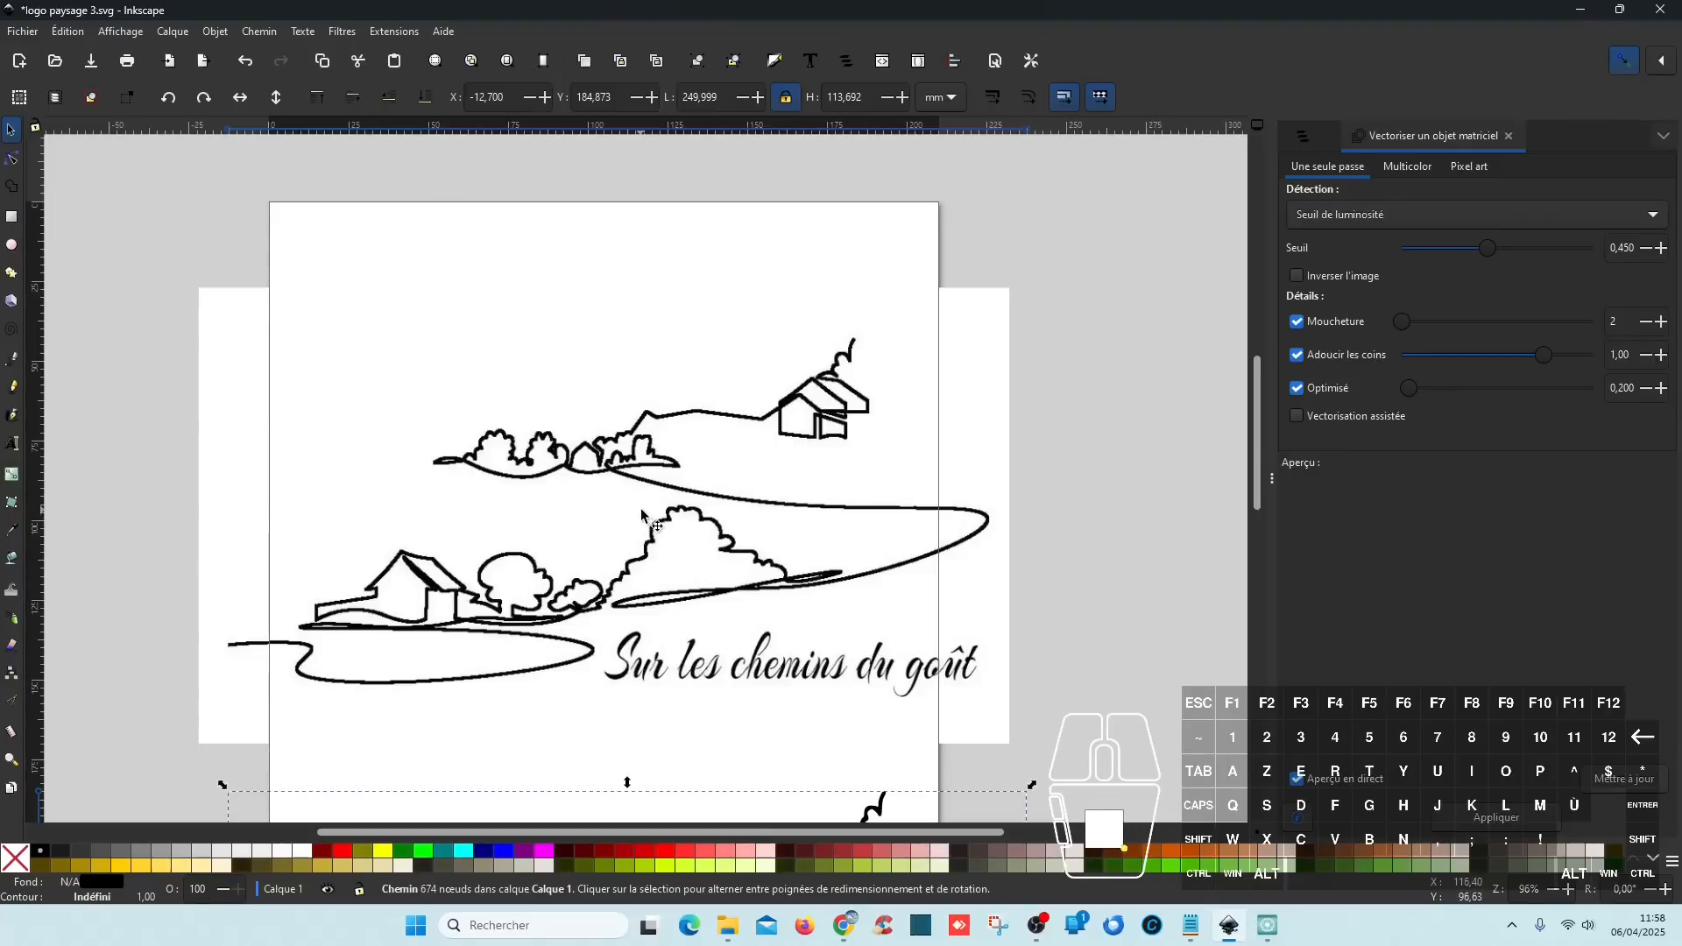
{"action": "scroll", "coordinate": [602, 496], "scroll_direction": "down", "scroll_amount": 1}
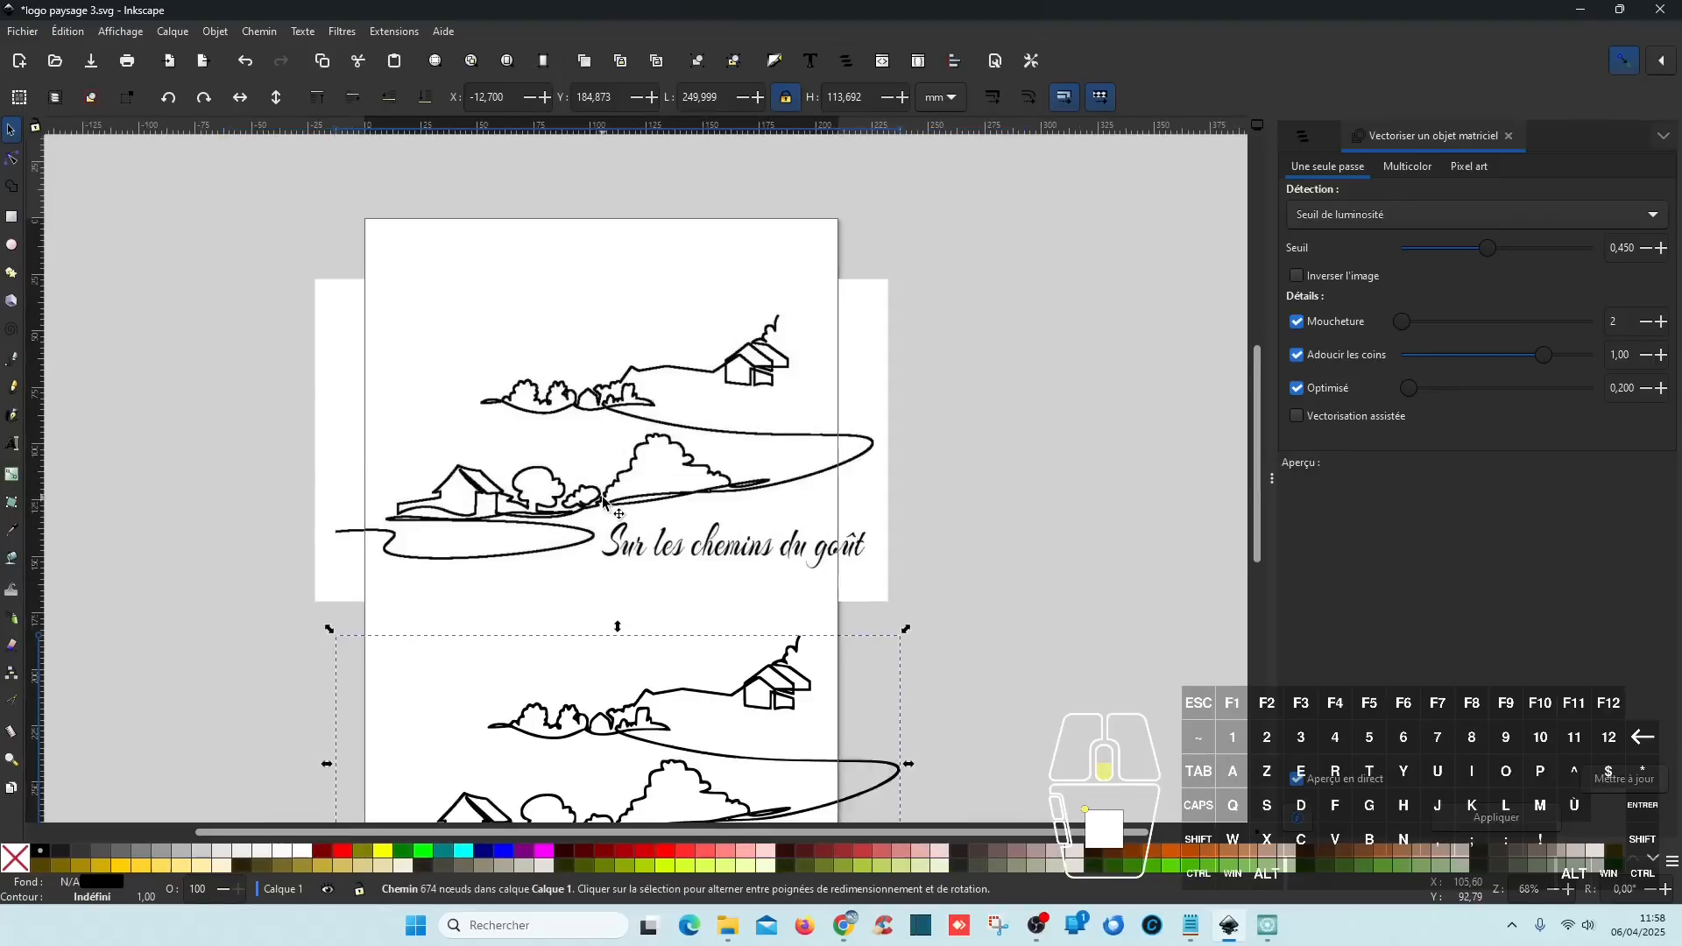
{"action": "scroll", "coordinate": [602, 496], "scroll_direction": "down", "scroll_amount": 2}
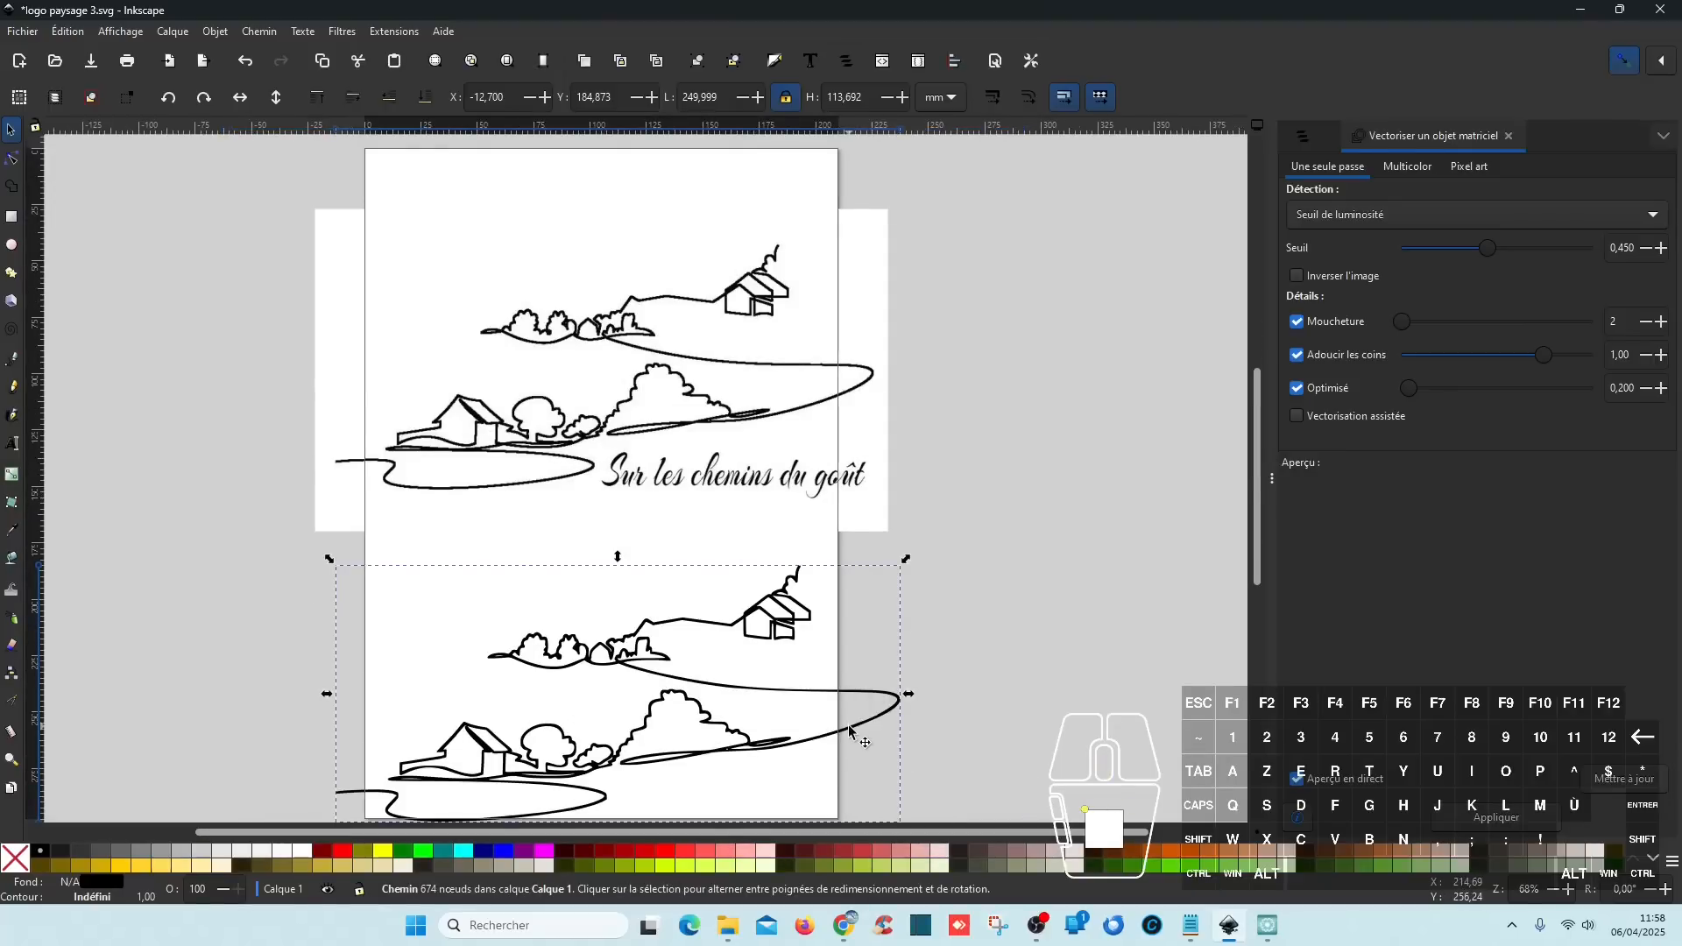
{"action": "key", "text": "Delete"}
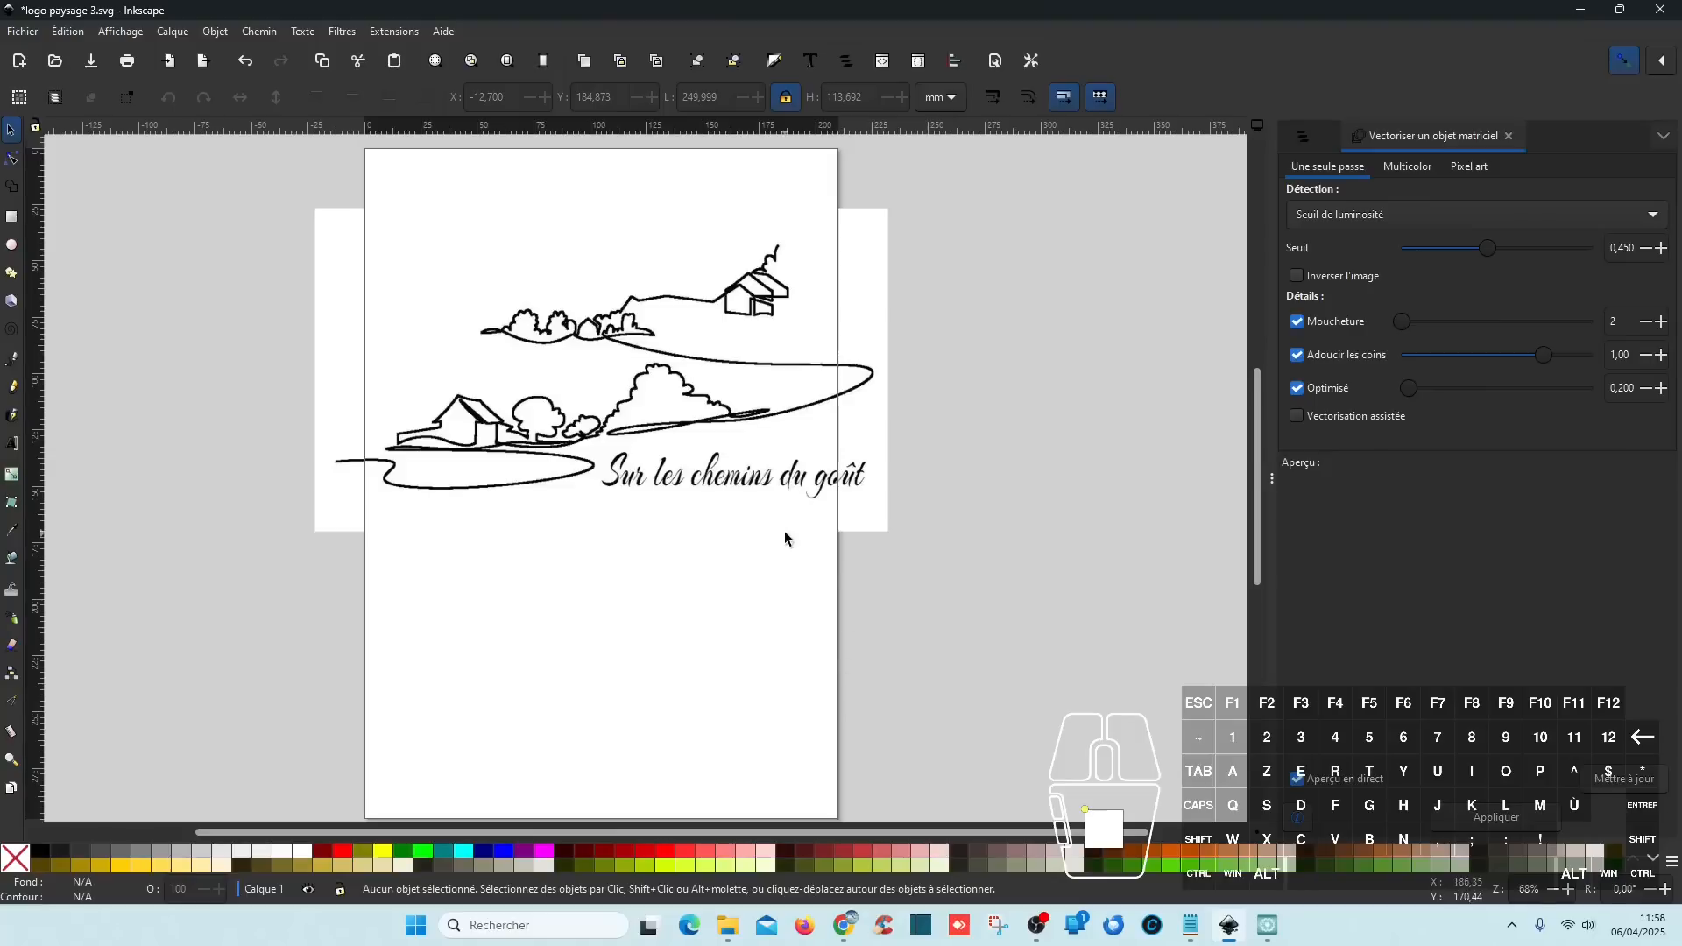
- Close the bitmap tracing dialog, rename the bitmap's layer as original and lock it
{"action": "left_click", "coordinate": [765, 475]}
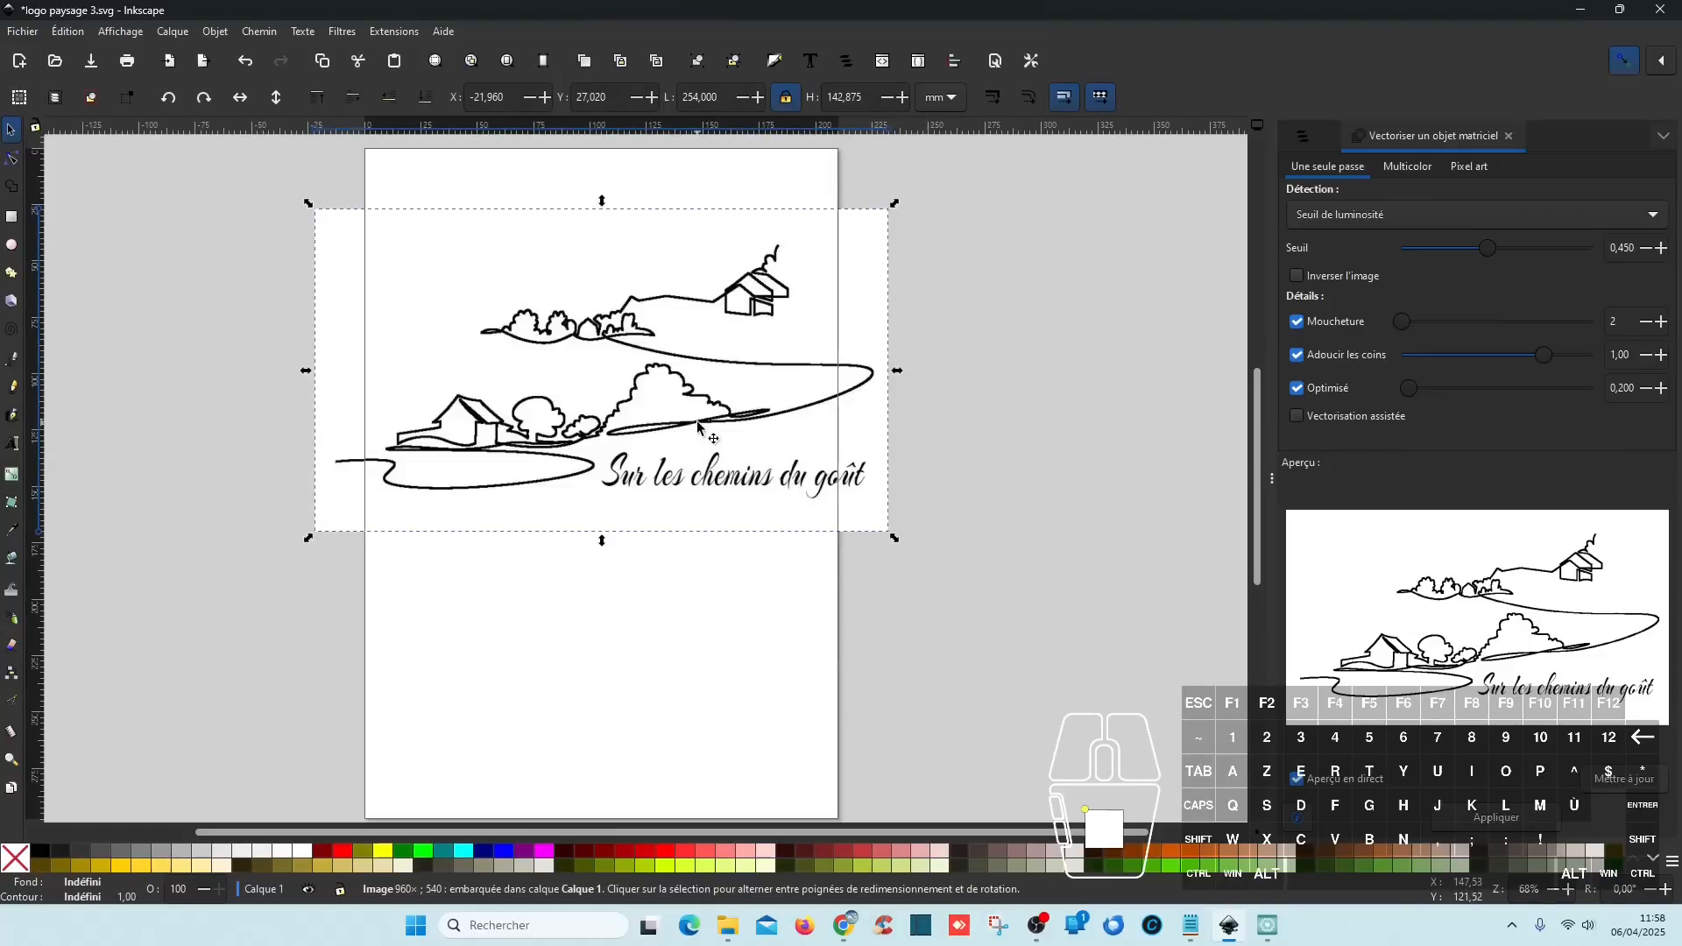
{"action": "left_click", "coordinate": [1509, 137]}
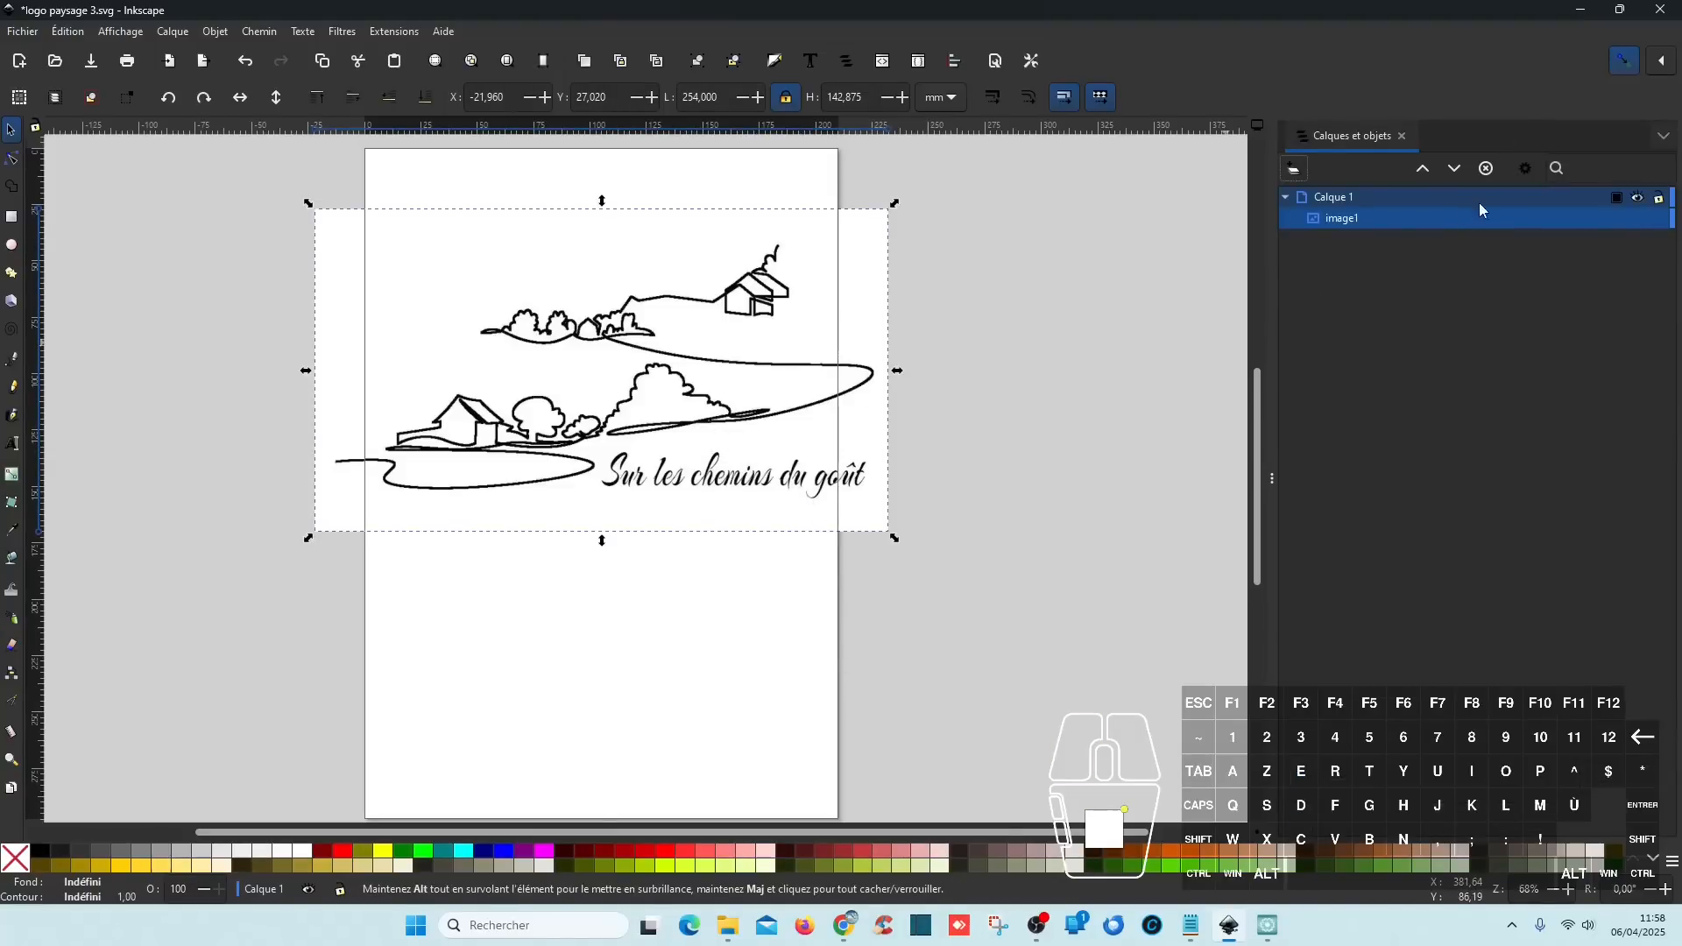
{"action": "double_click", "coordinate": [1358, 199]}
{"action": "type", "text": "or"}
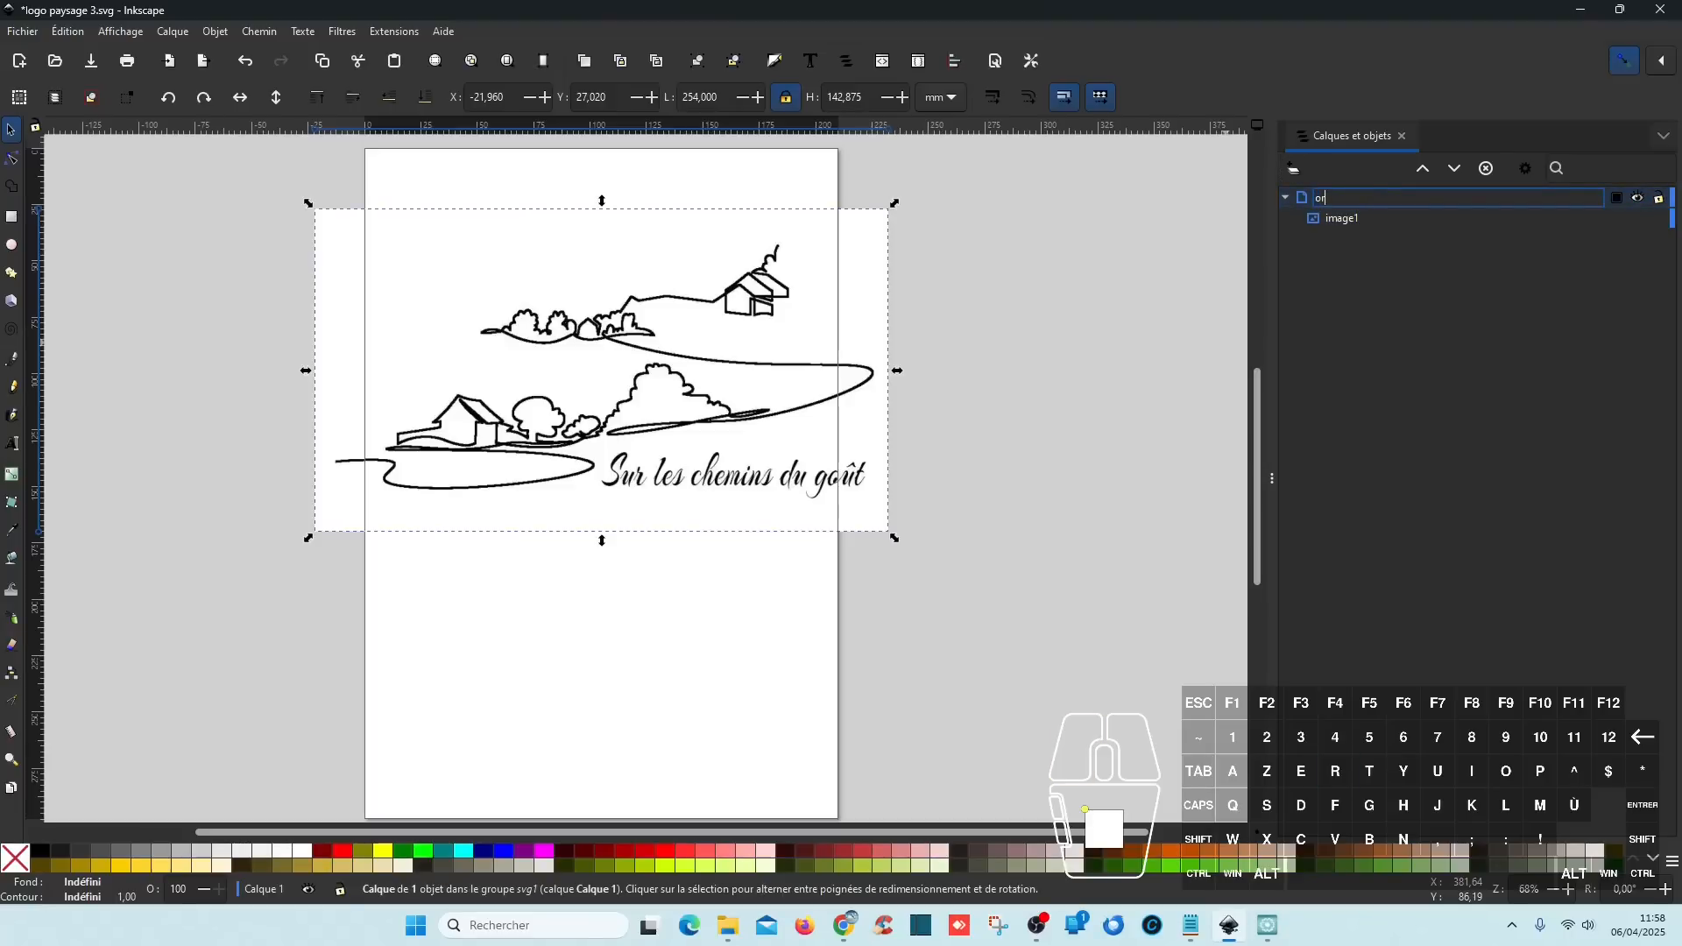
{"action": "type", "text": "iginal"}
{"action": "key", "text": "Return"}
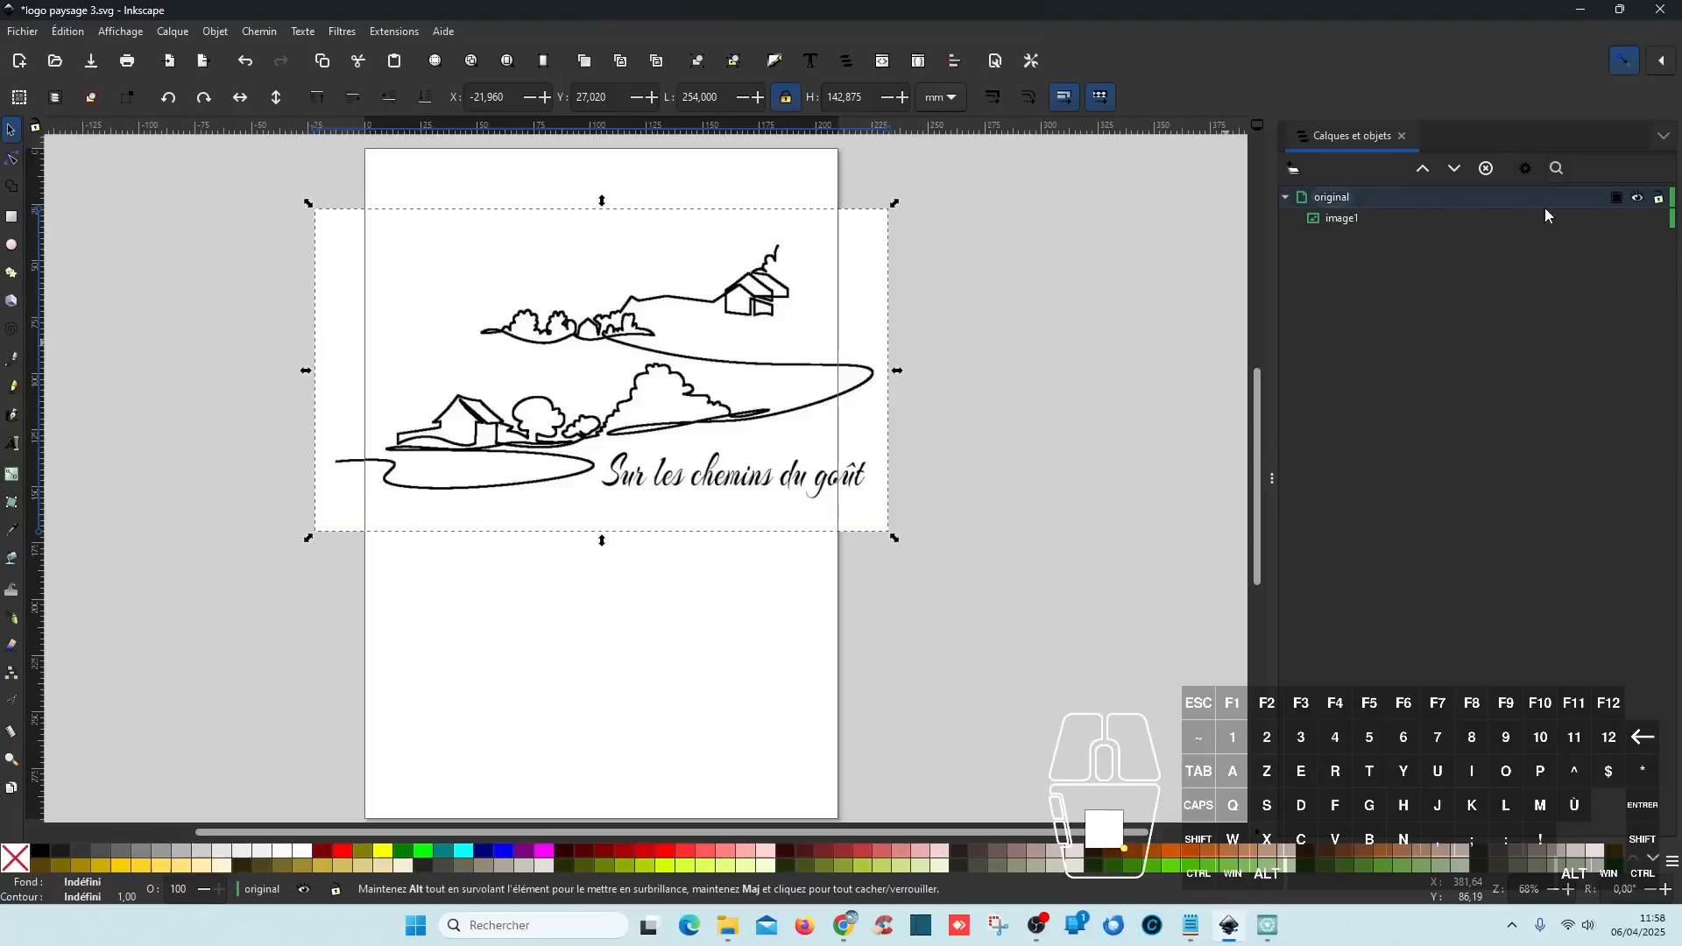
{"action": "left_click", "coordinate": [1661, 201]}
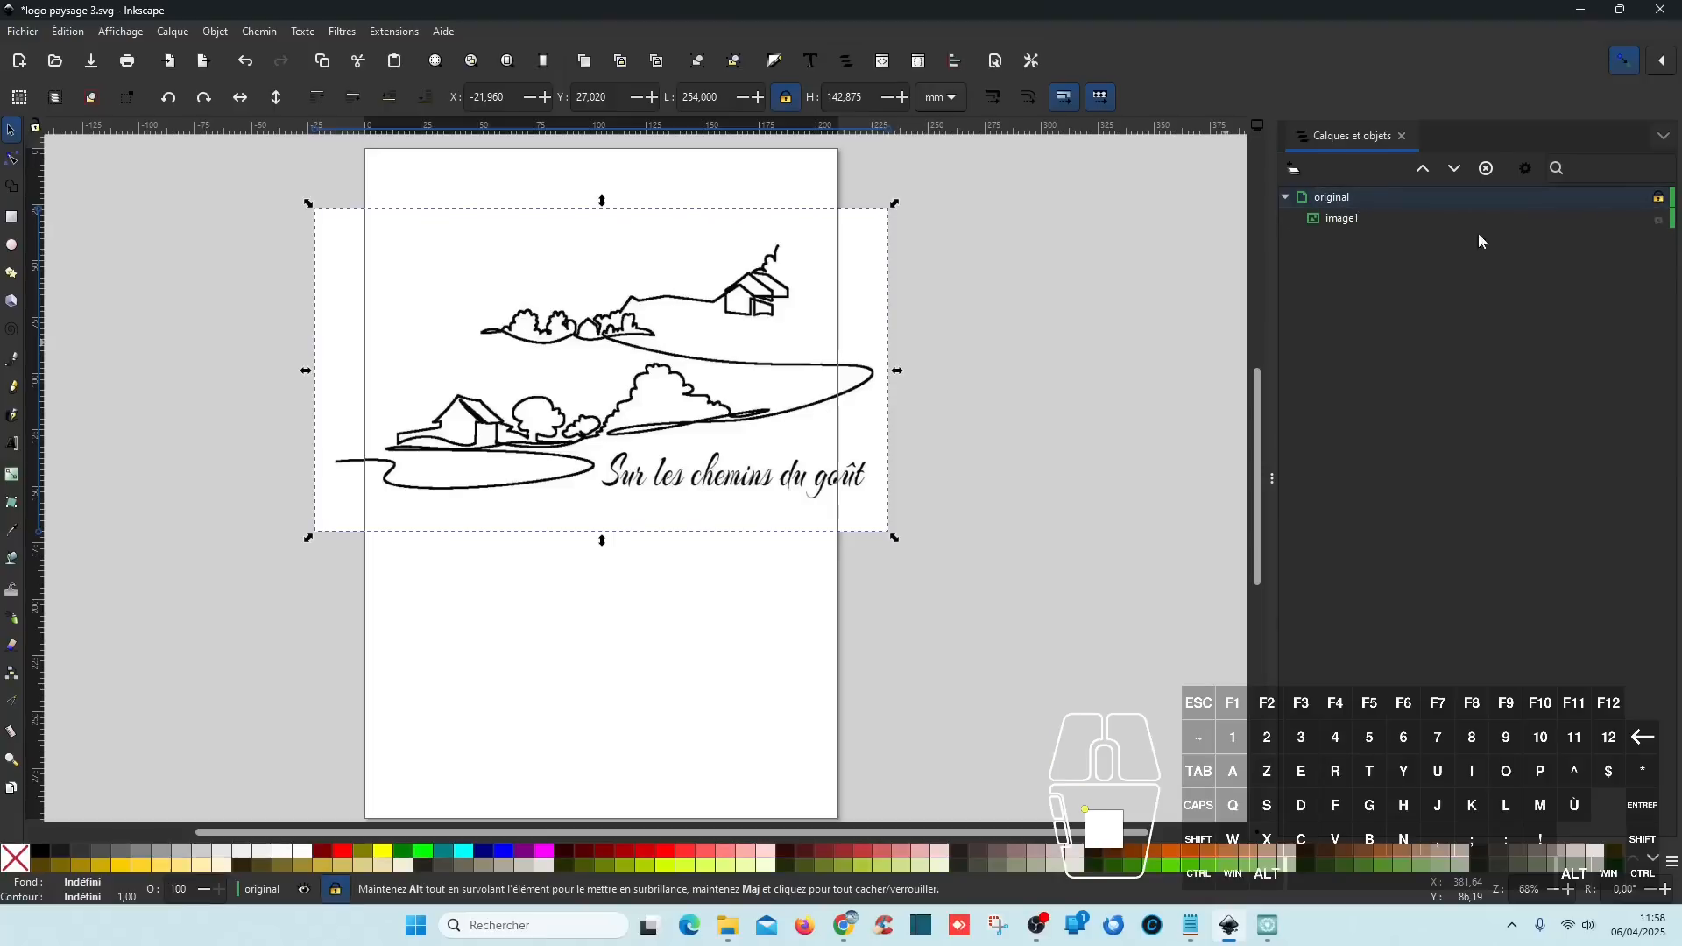
- Add a new layer named dessin above the original layer
{"action": "left_click", "coordinate": [1295, 169]}
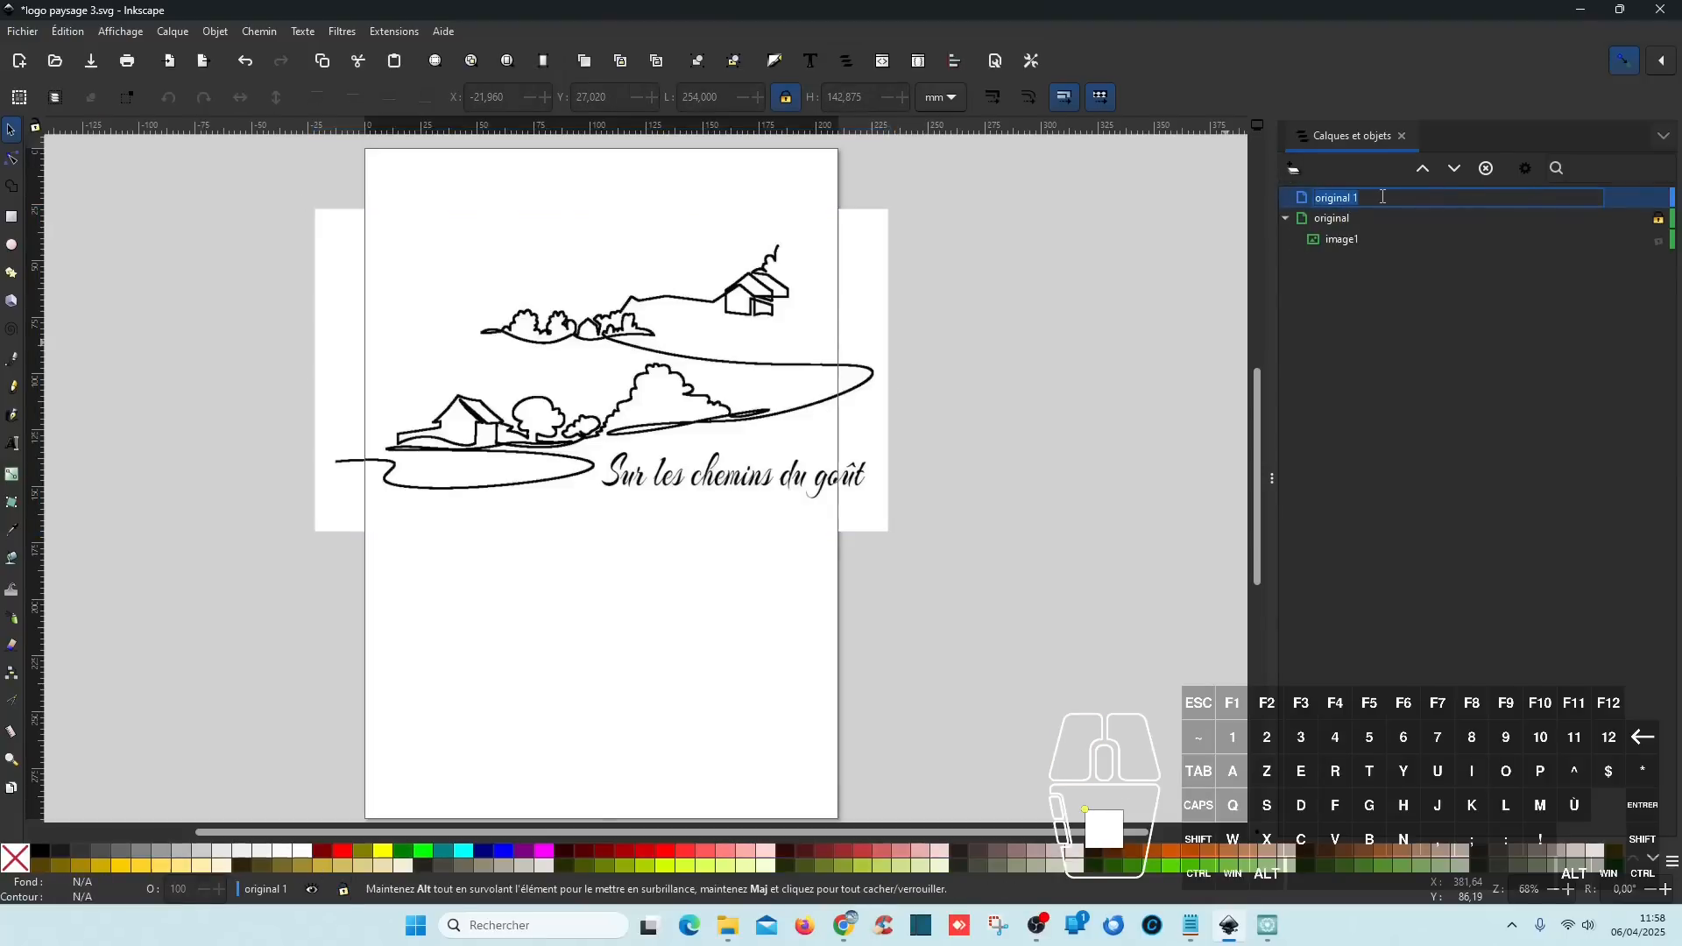
{"action": "type", "text": "dessin"}
{"action": "key", "text": "Return"}
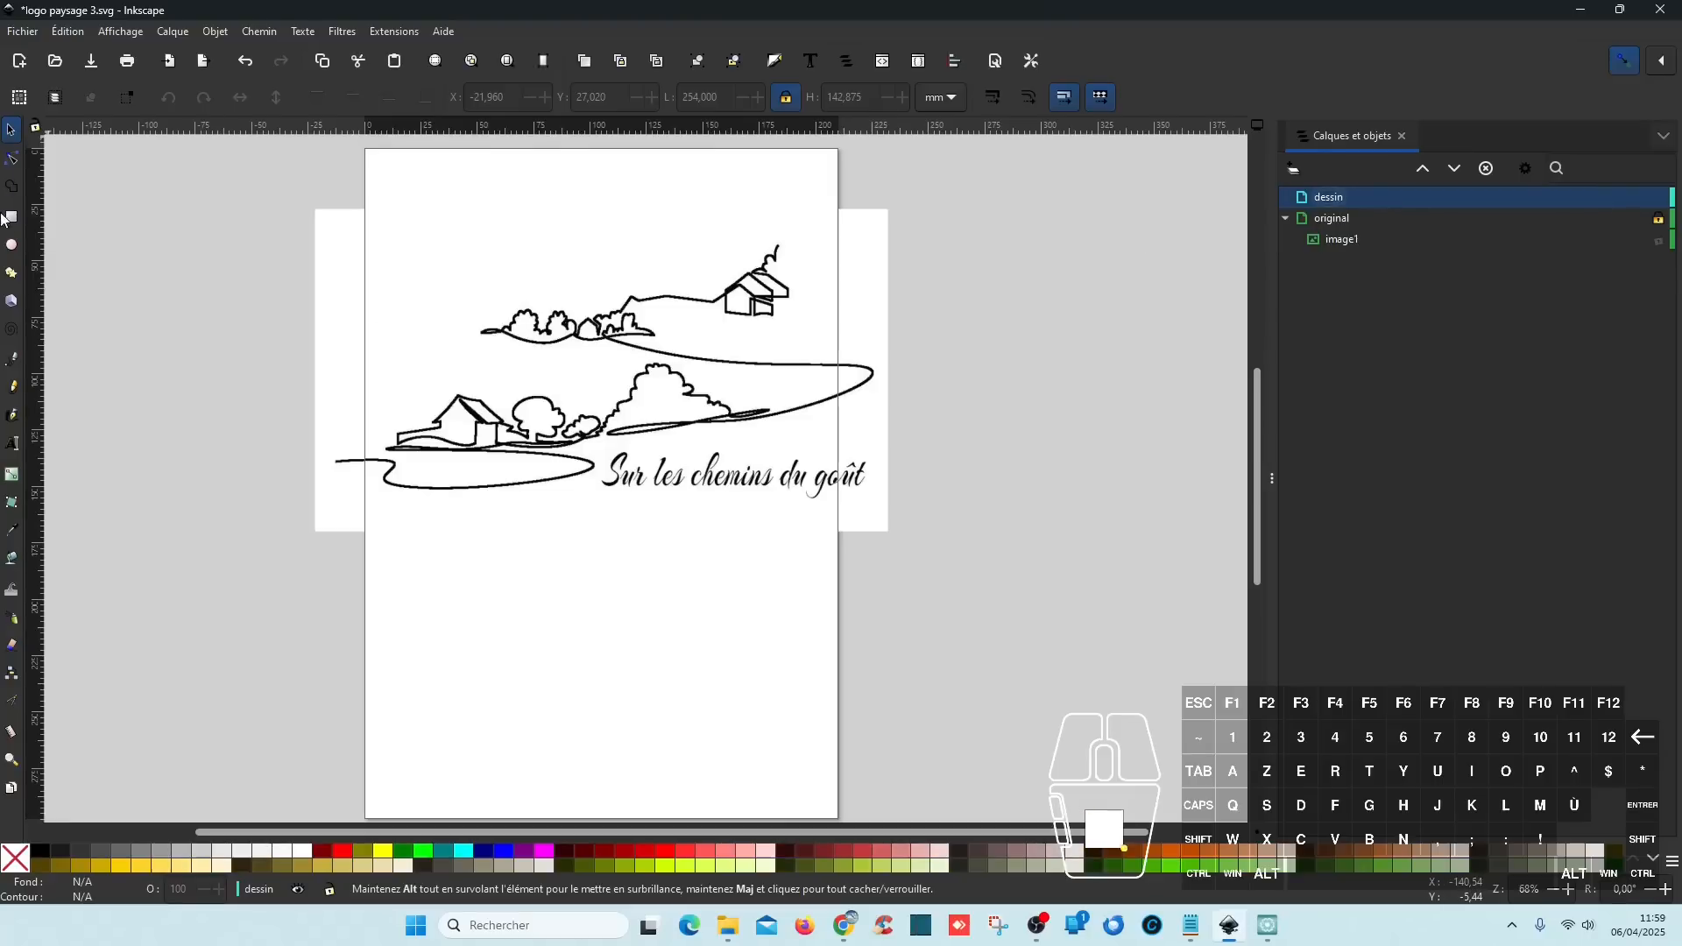
- Start a Pen path at the tip of the smoke above the upper house and trace it roughly with straight segments down to the roof
{"action": "scroll", "coordinate": [673, 381], "scroll_direction": "up", "scroll_amount": 3, "text": "ctrl"}
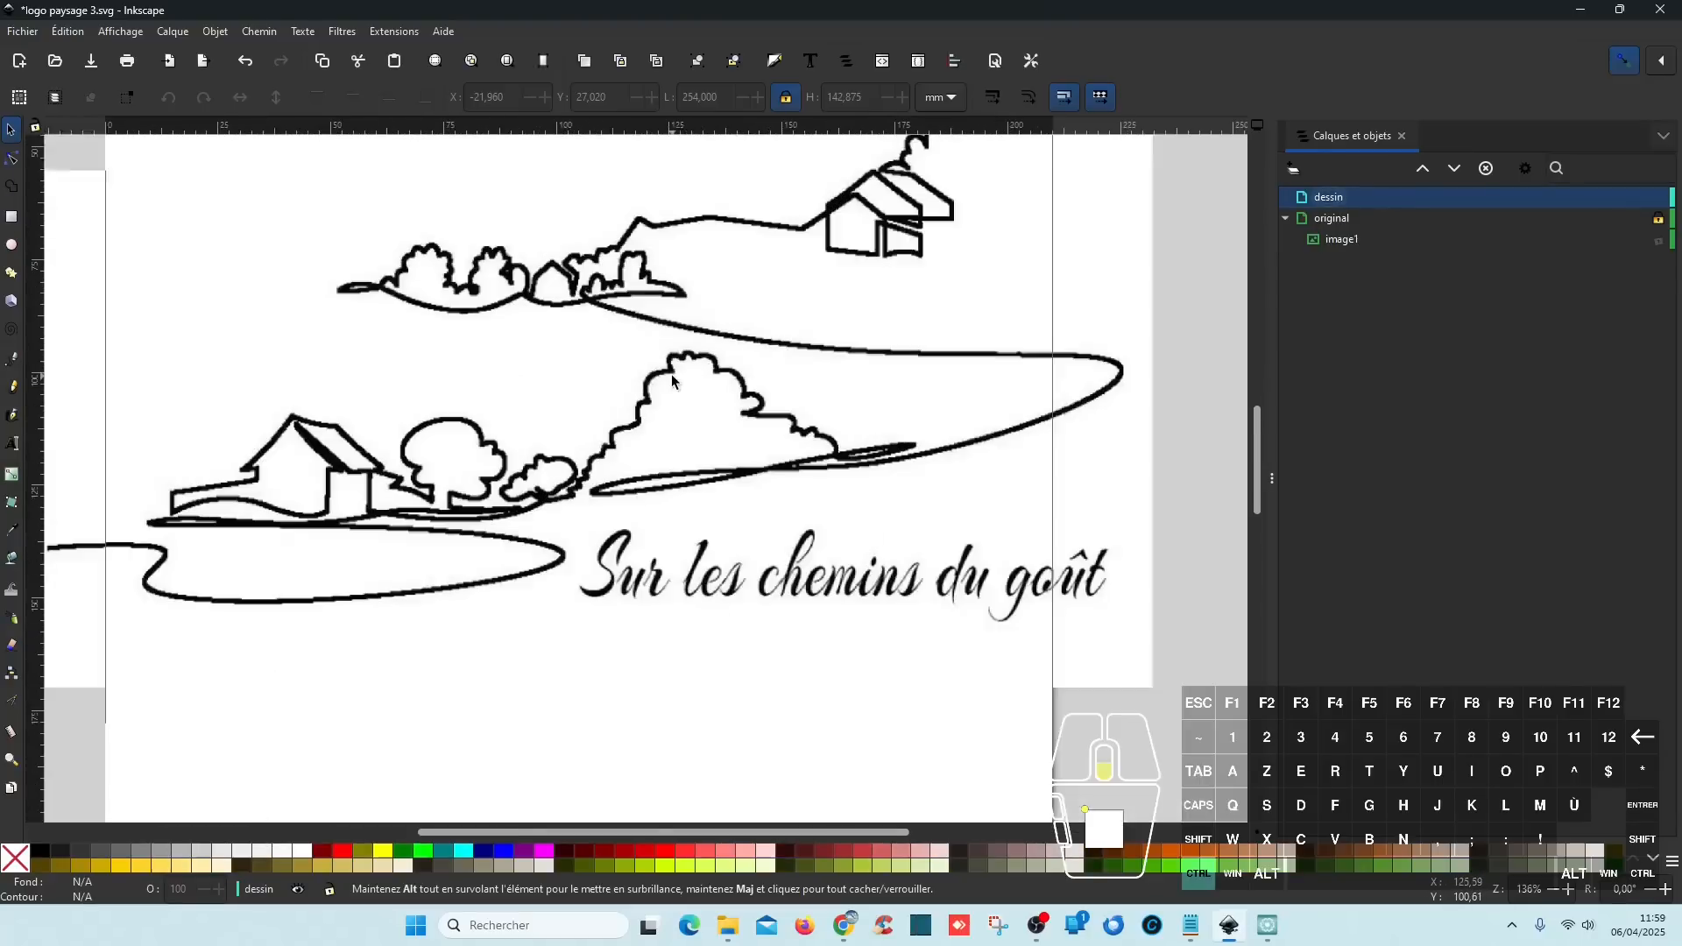
{"action": "scroll", "coordinate": [753, 373], "scroll_direction": "down", "scroll_amount": 1}
{"action": "scroll", "coordinate": [754, 373], "scroll_direction": "up", "scroll_amount": 2}
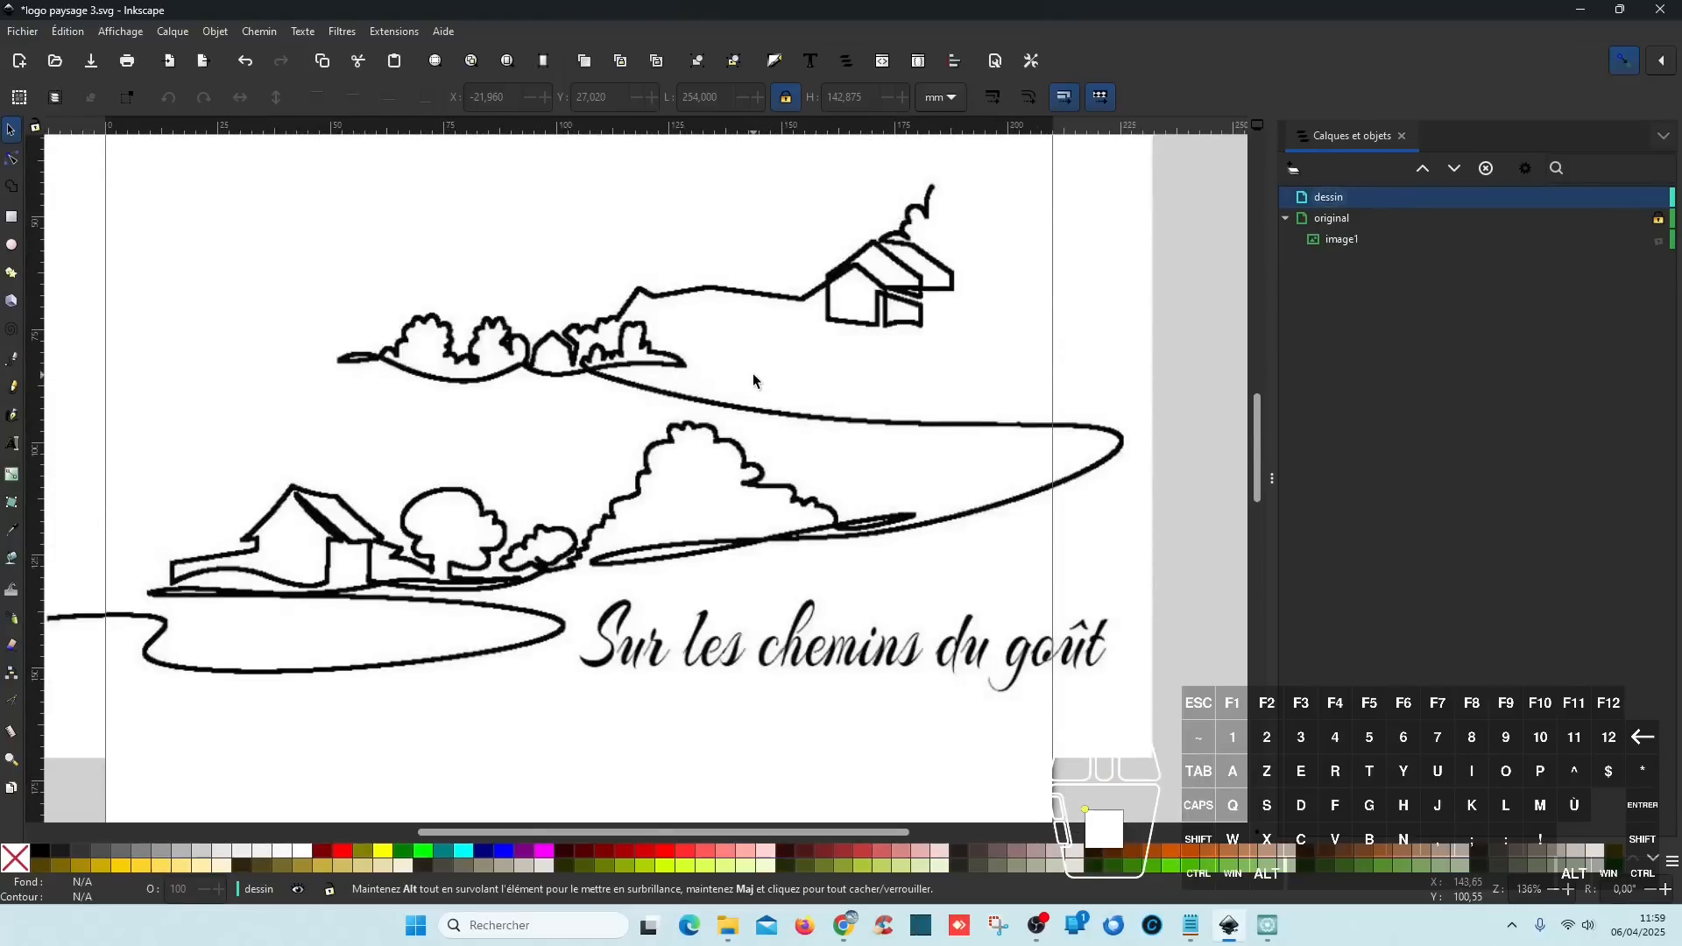
{"action": "left_click", "coordinate": [11, 360]}
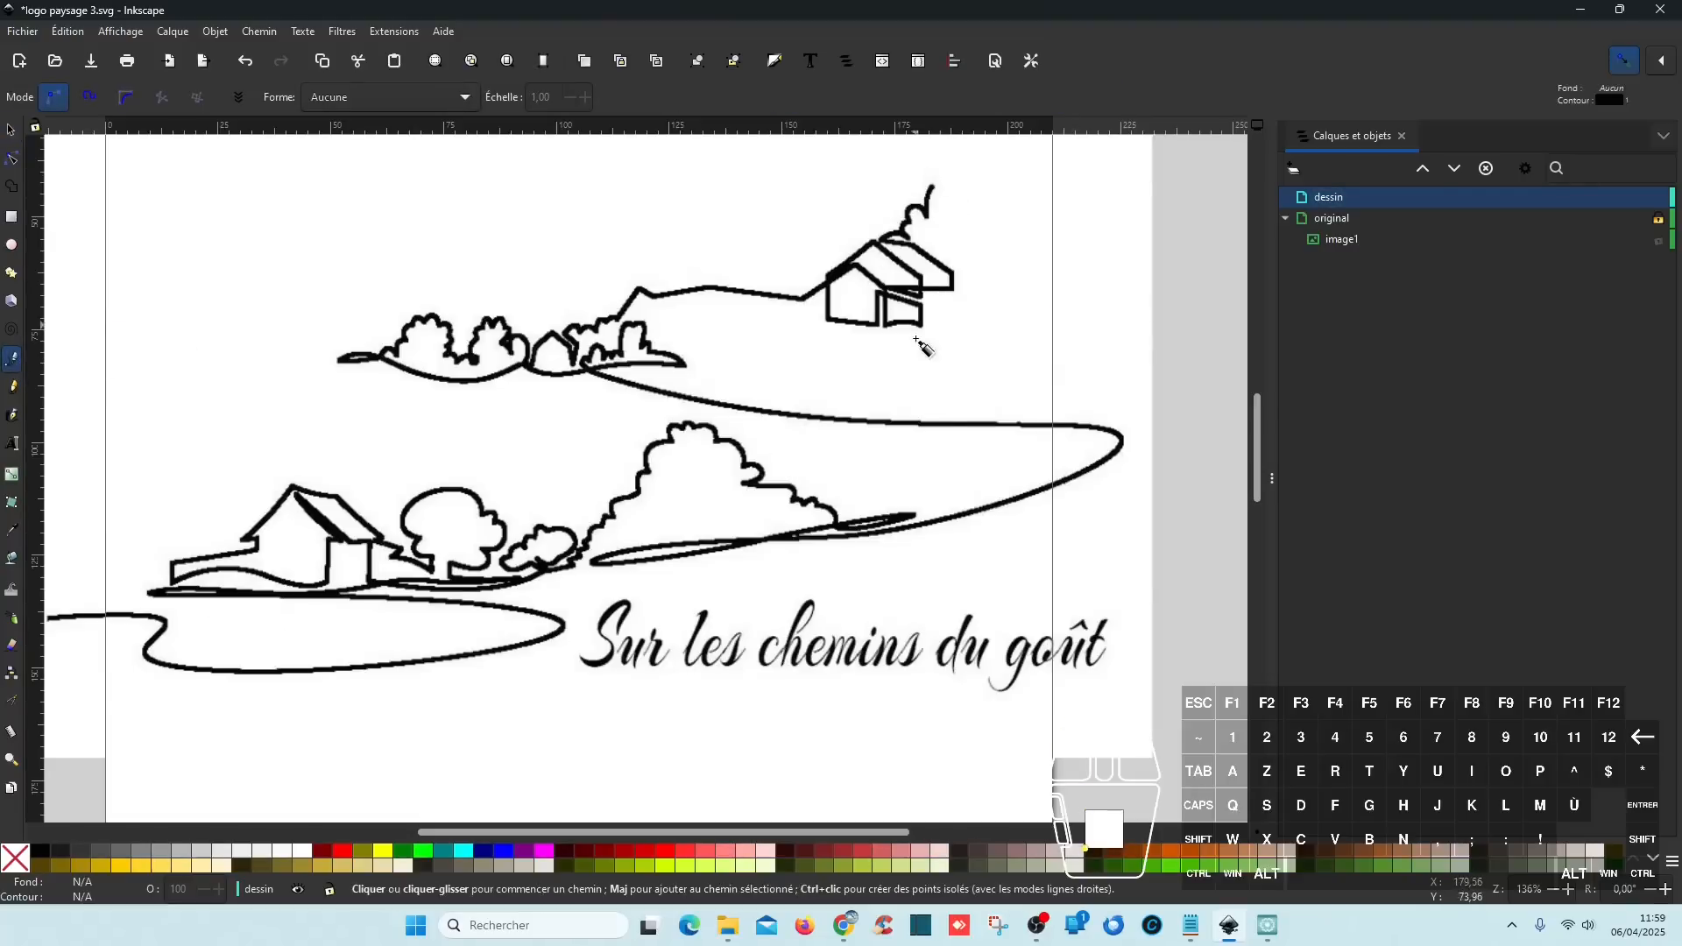
{"action": "scroll", "coordinate": [964, 261], "scroll_direction": "up", "scroll_amount": 3}
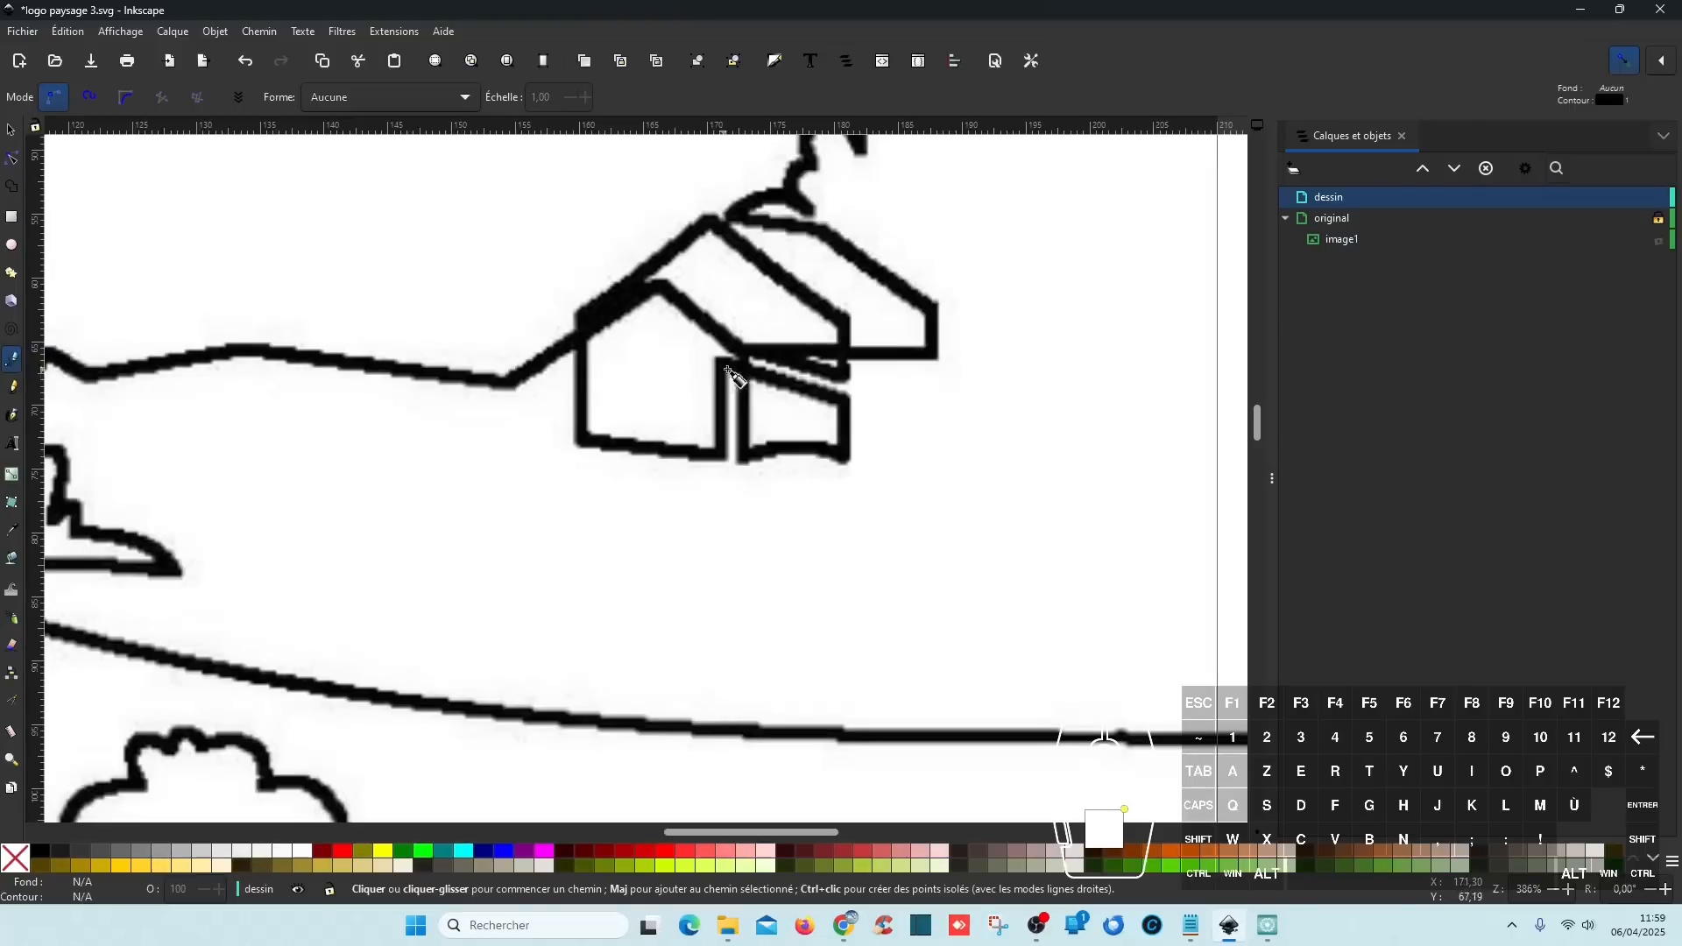
{"action": "scroll", "coordinate": [1138, 250], "scroll_direction": "up", "scroll_amount": 4}
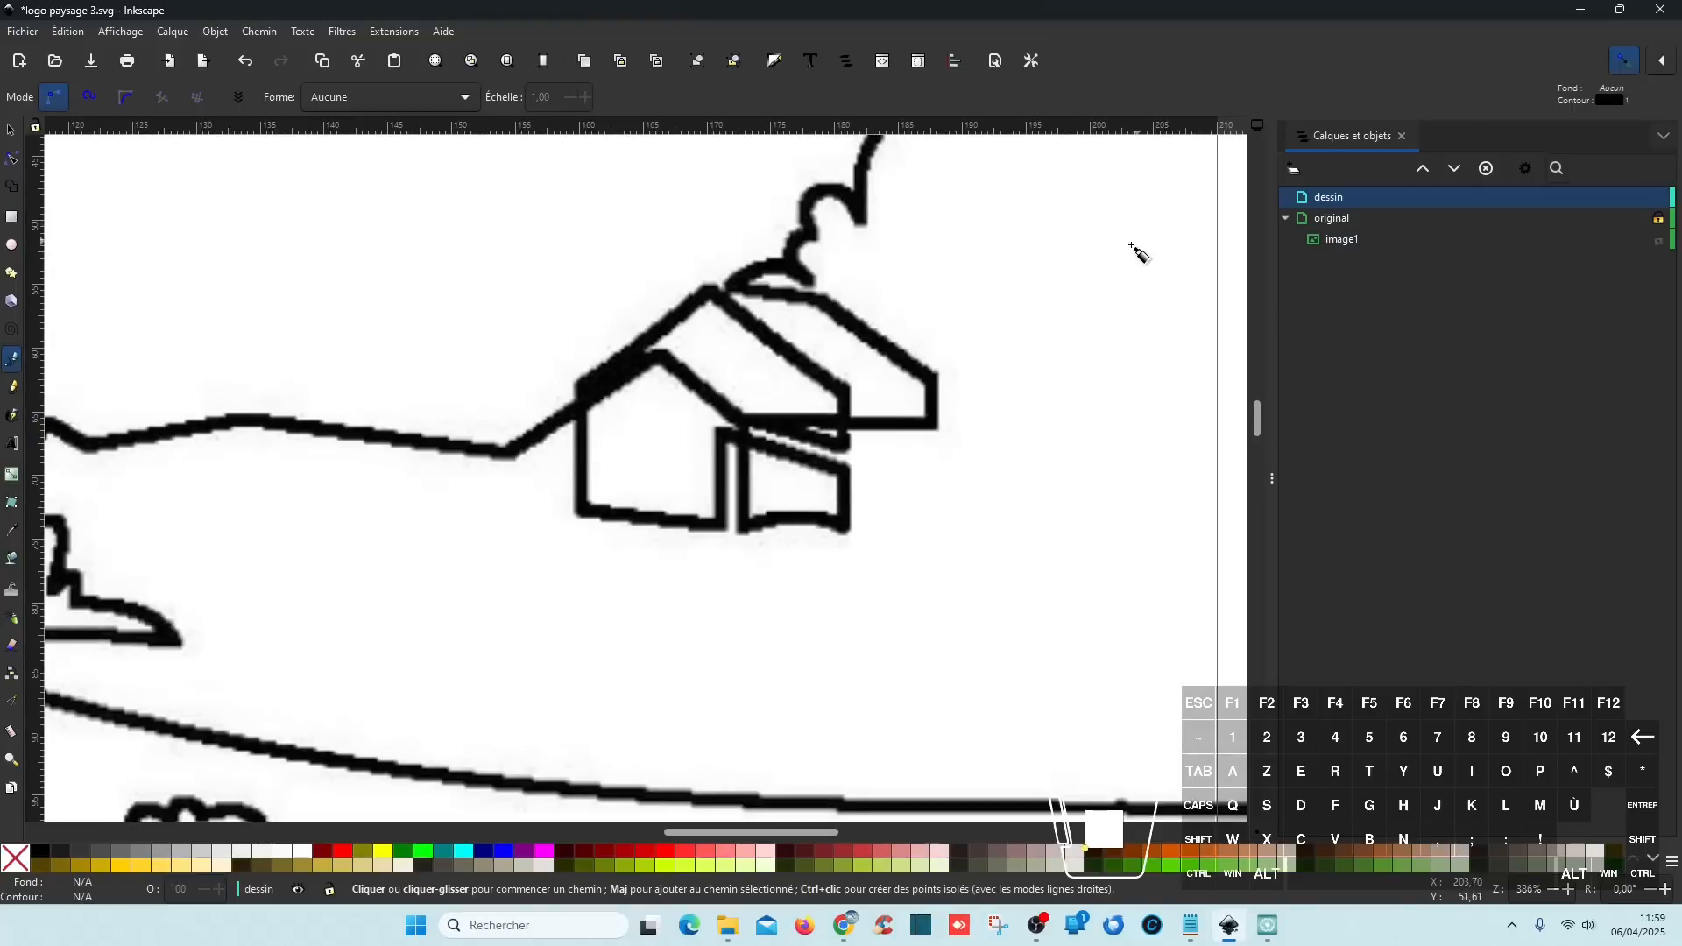
{"action": "left_click", "coordinate": [878, 277]}
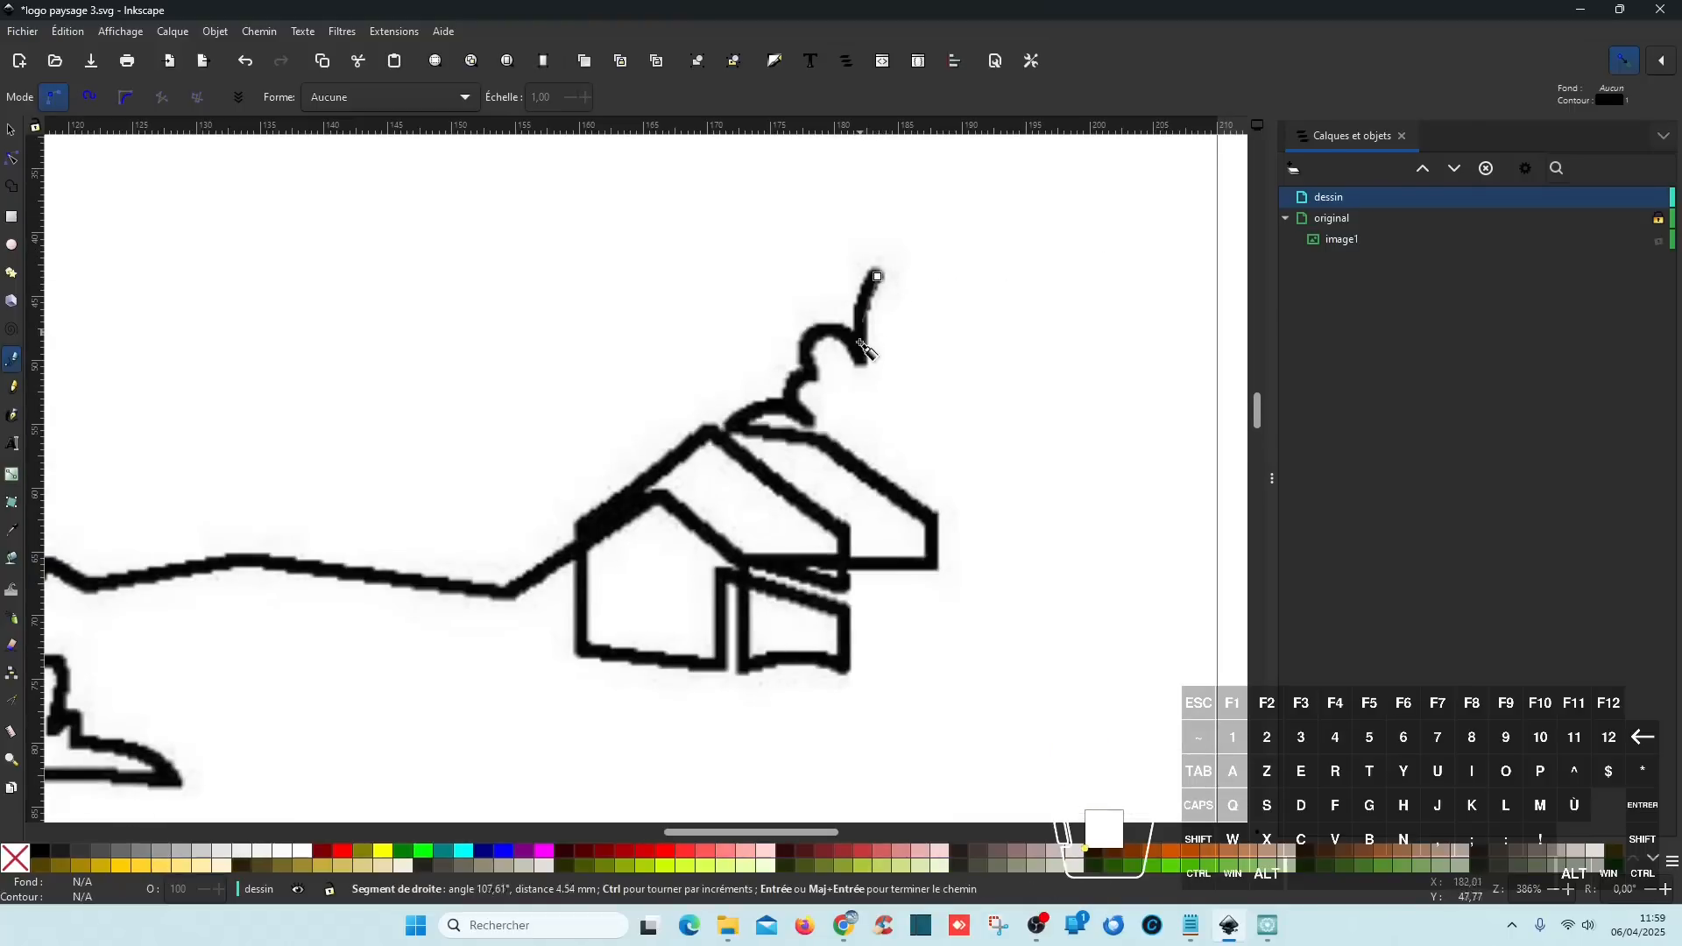
{"action": "left_click", "coordinate": [865, 364]}
{"action": "left_click", "coordinate": [810, 375]}
{"action": "left_click", "coordinate": [811, 418]}
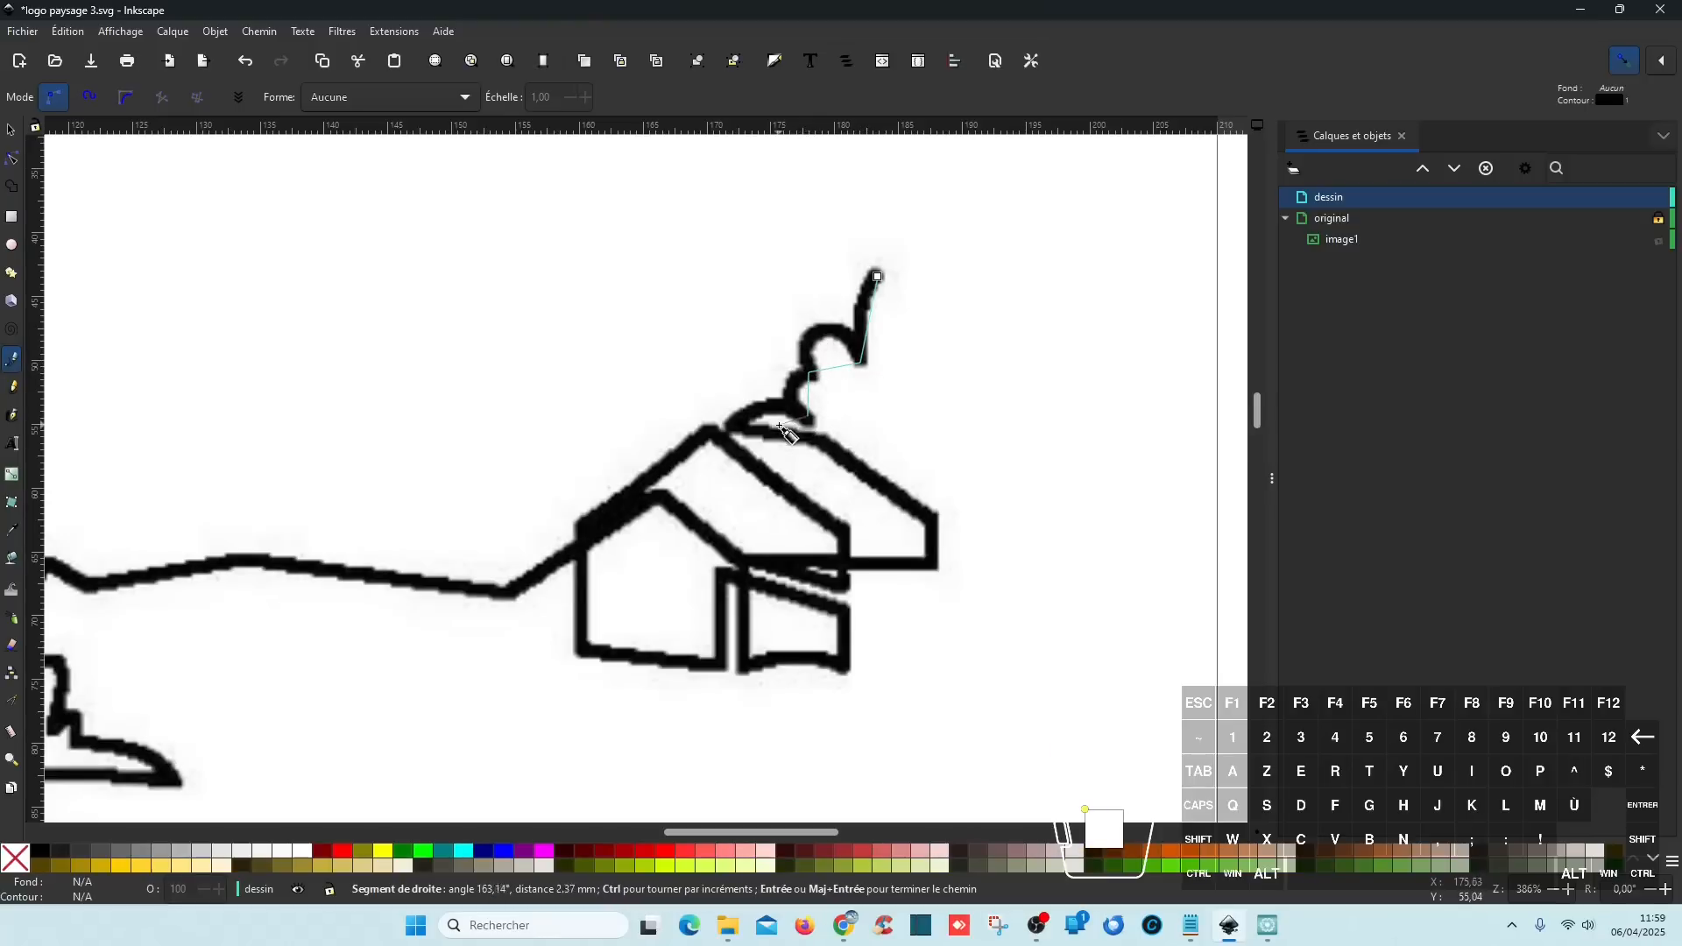
{"action": "left_click", "coordinate": [735, 428]}
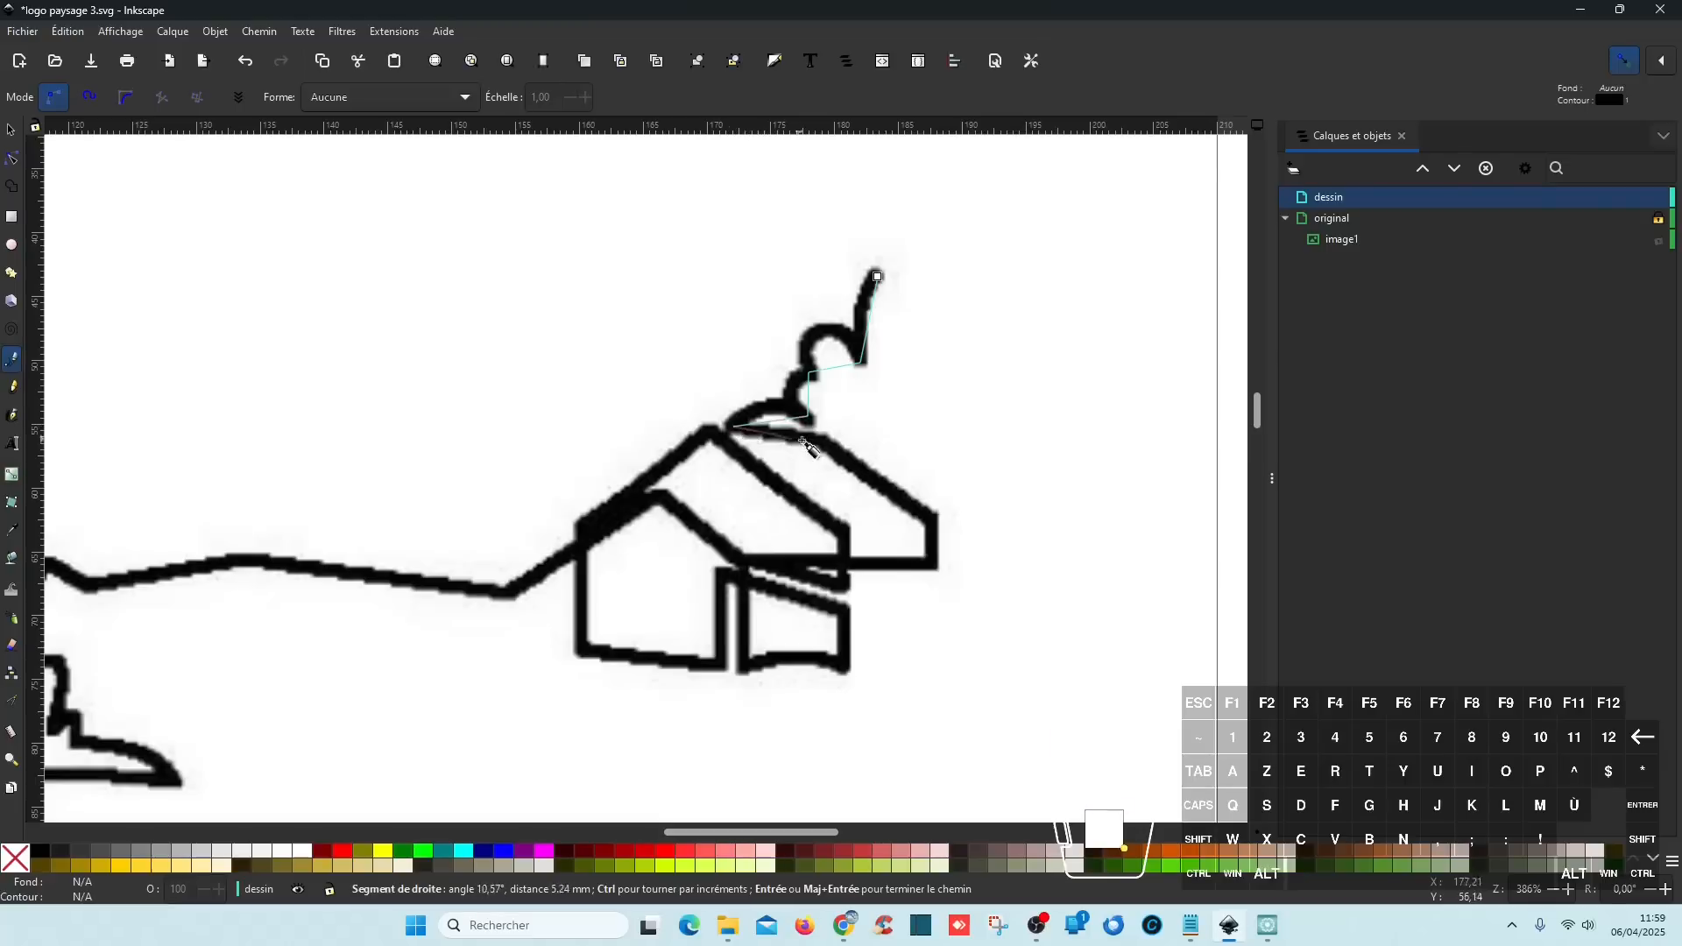
- Continue the path with straight segments around the rear roof slope, the eave and the front roof up to its far lower corner
{"action": "left_click", "coordinate": [819, 440]}
{"action": "left_click", "coordinate": [934, 515]}
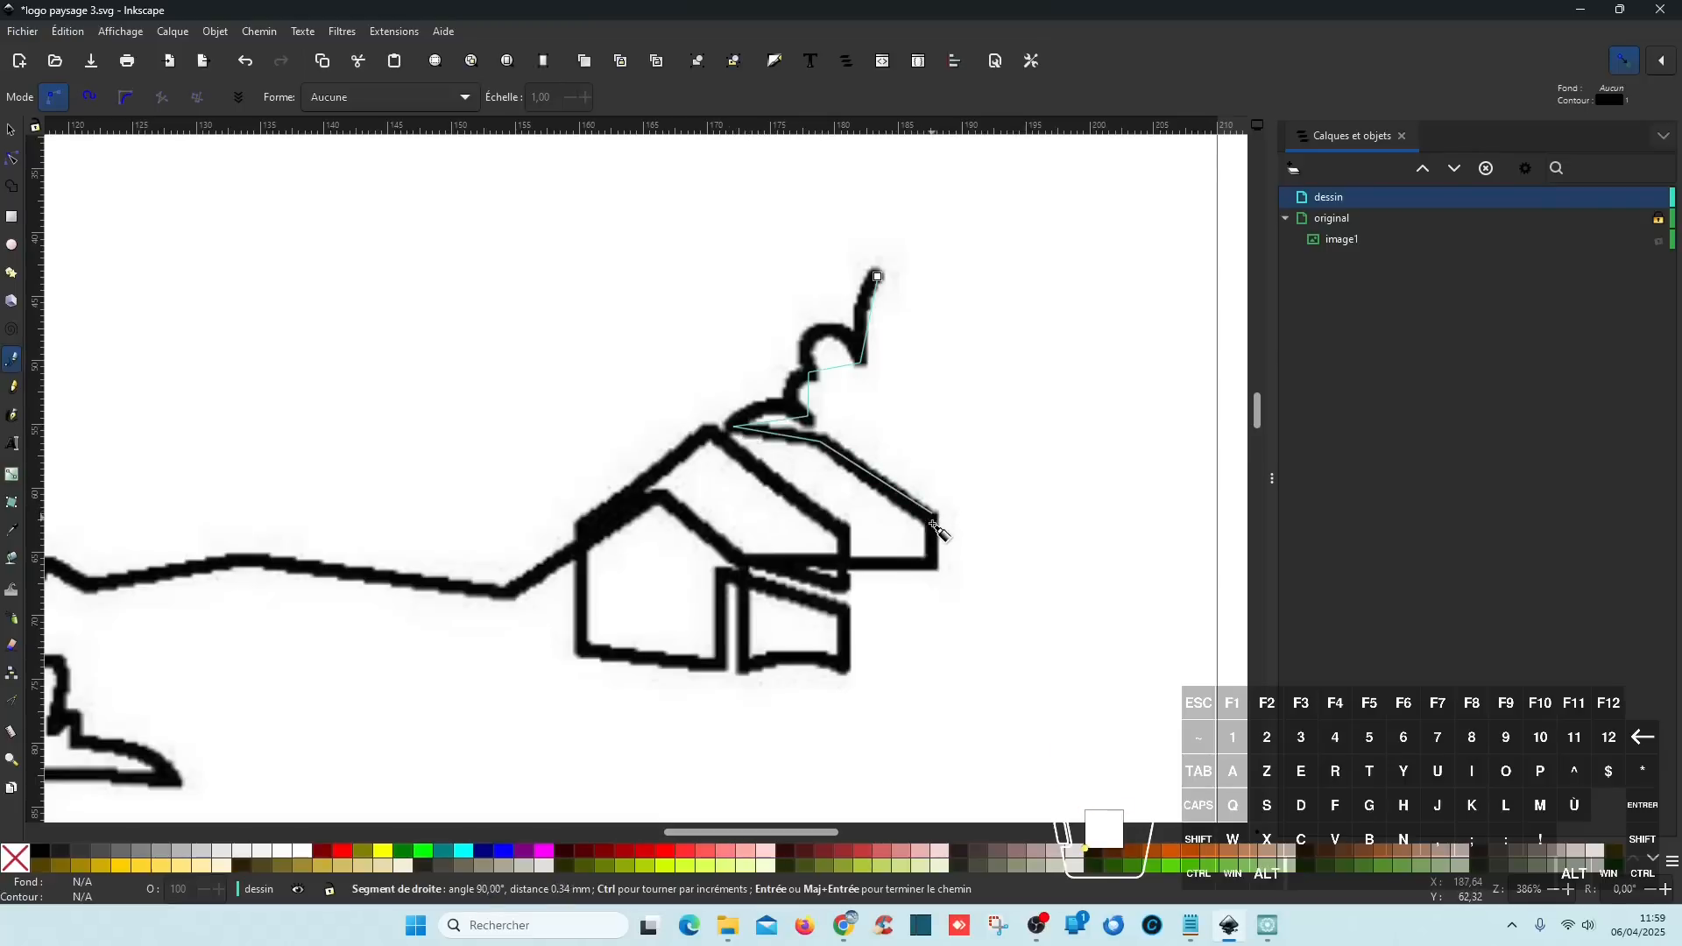
{"action": "left_click", "coordinate": [936, 564]}
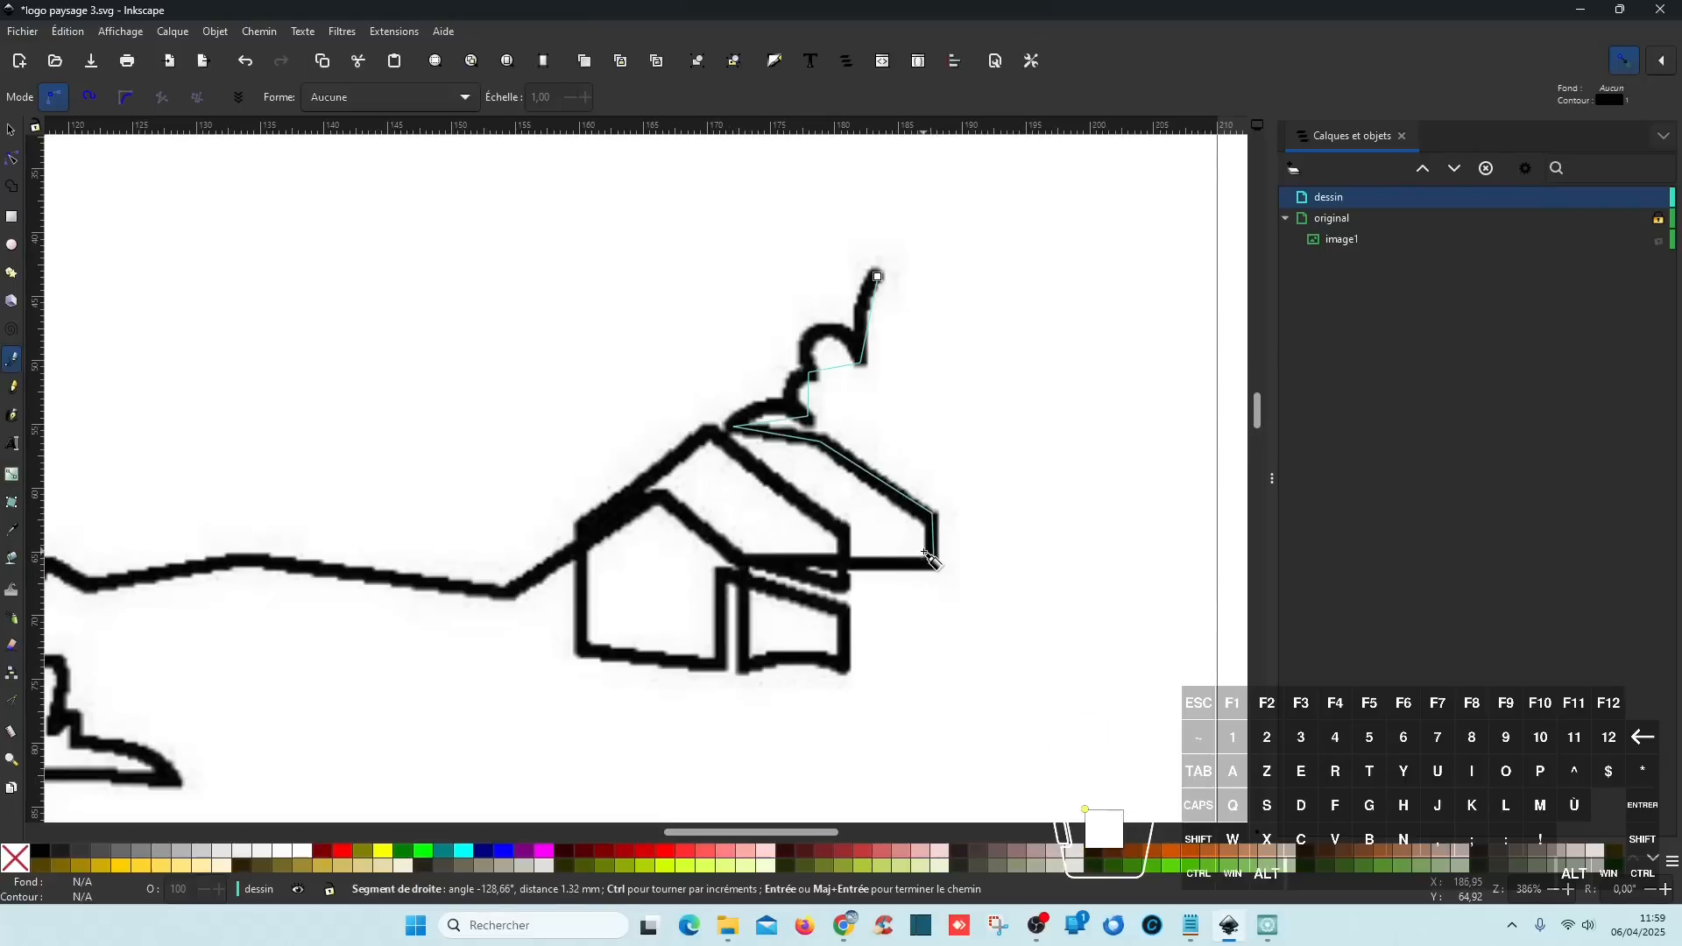
{"action": "left_click", "coordinate": [751, 561]}
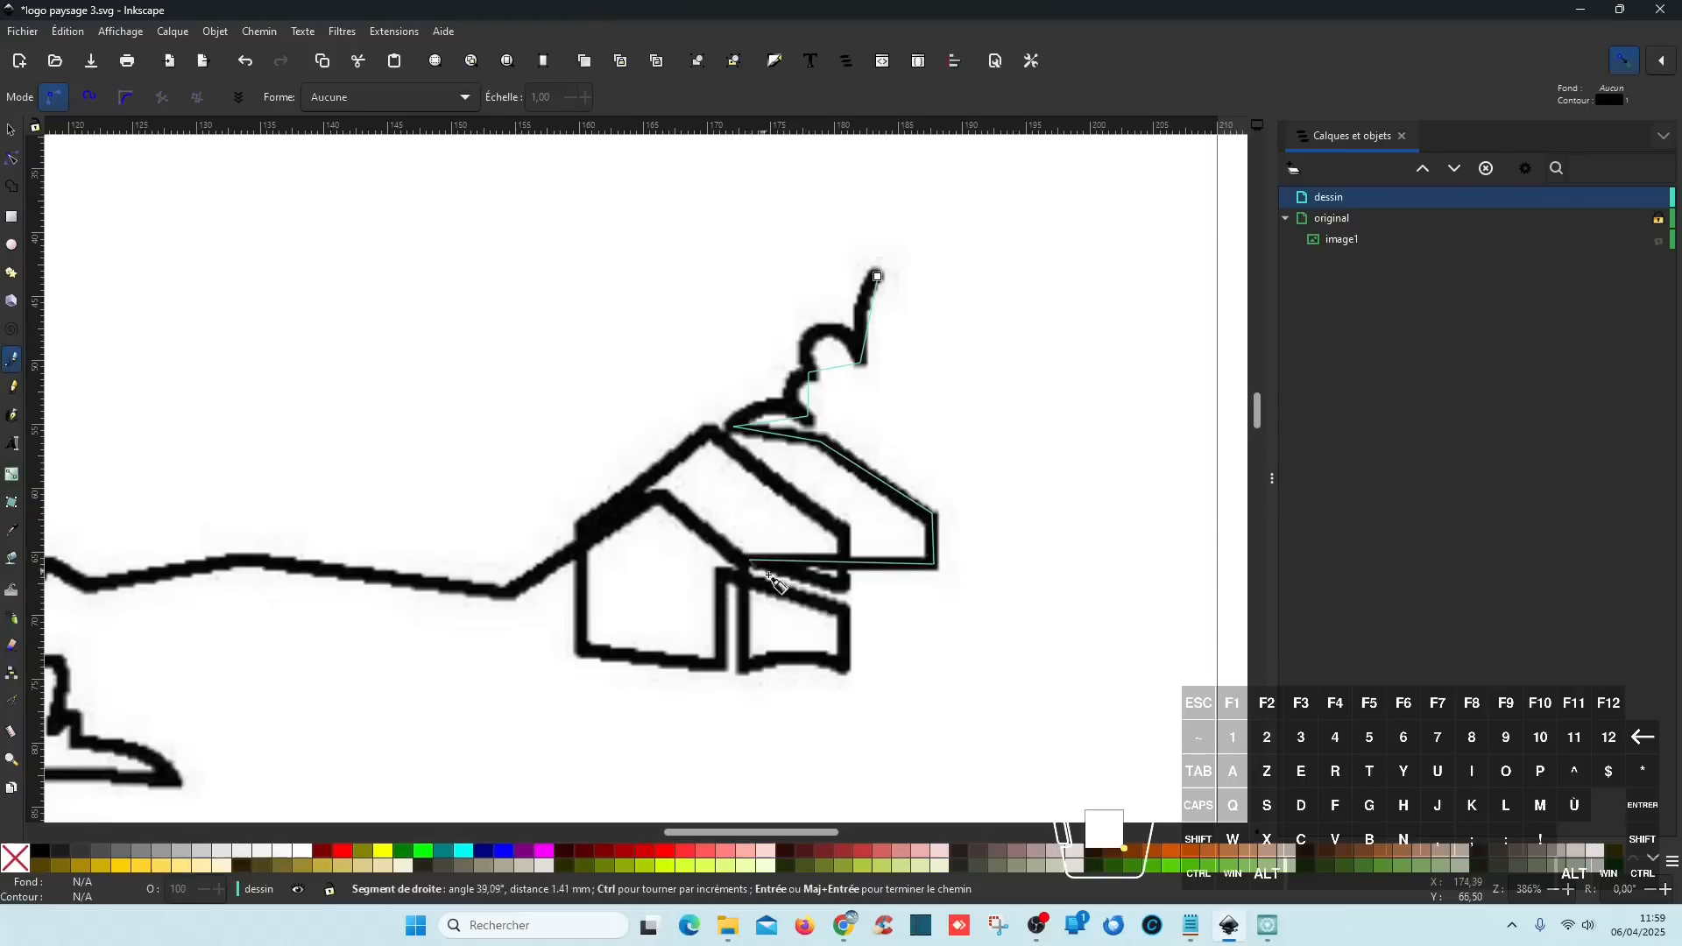
{"action": "left_click", "coordinate": [845, 589]}
{"action": "left_click", "coordinate": [847, 528]}
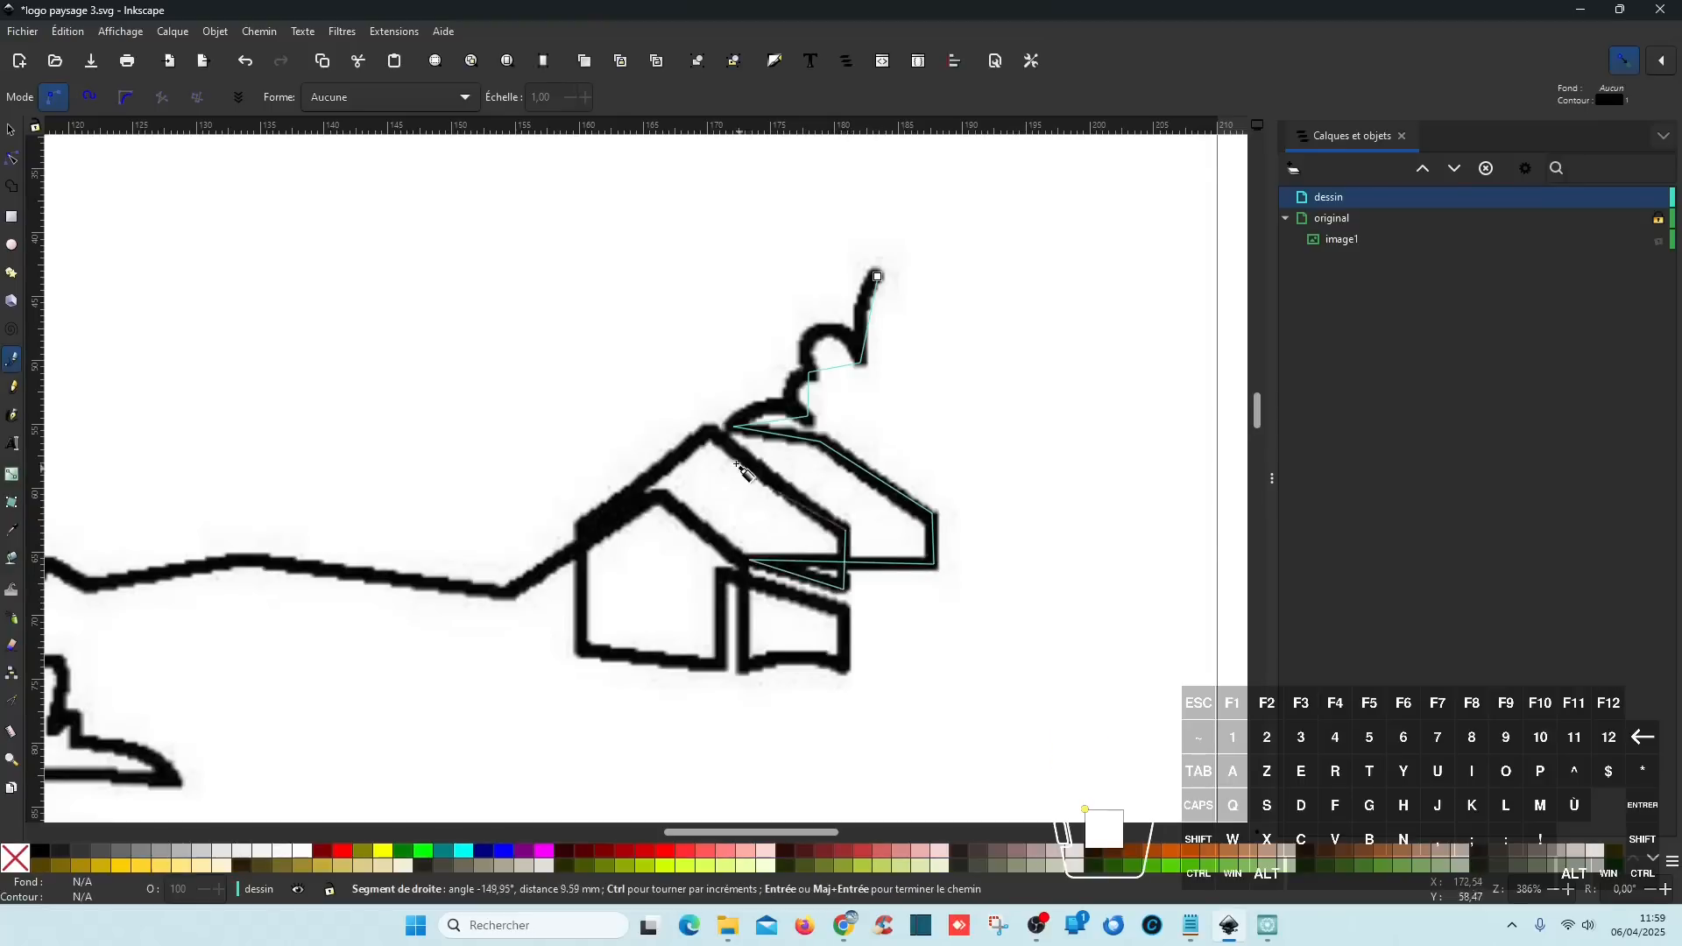
{"action": "left_click", "coordinate": [709, 432]}
{"action": "left_click", "coordinate": [578, 528]}
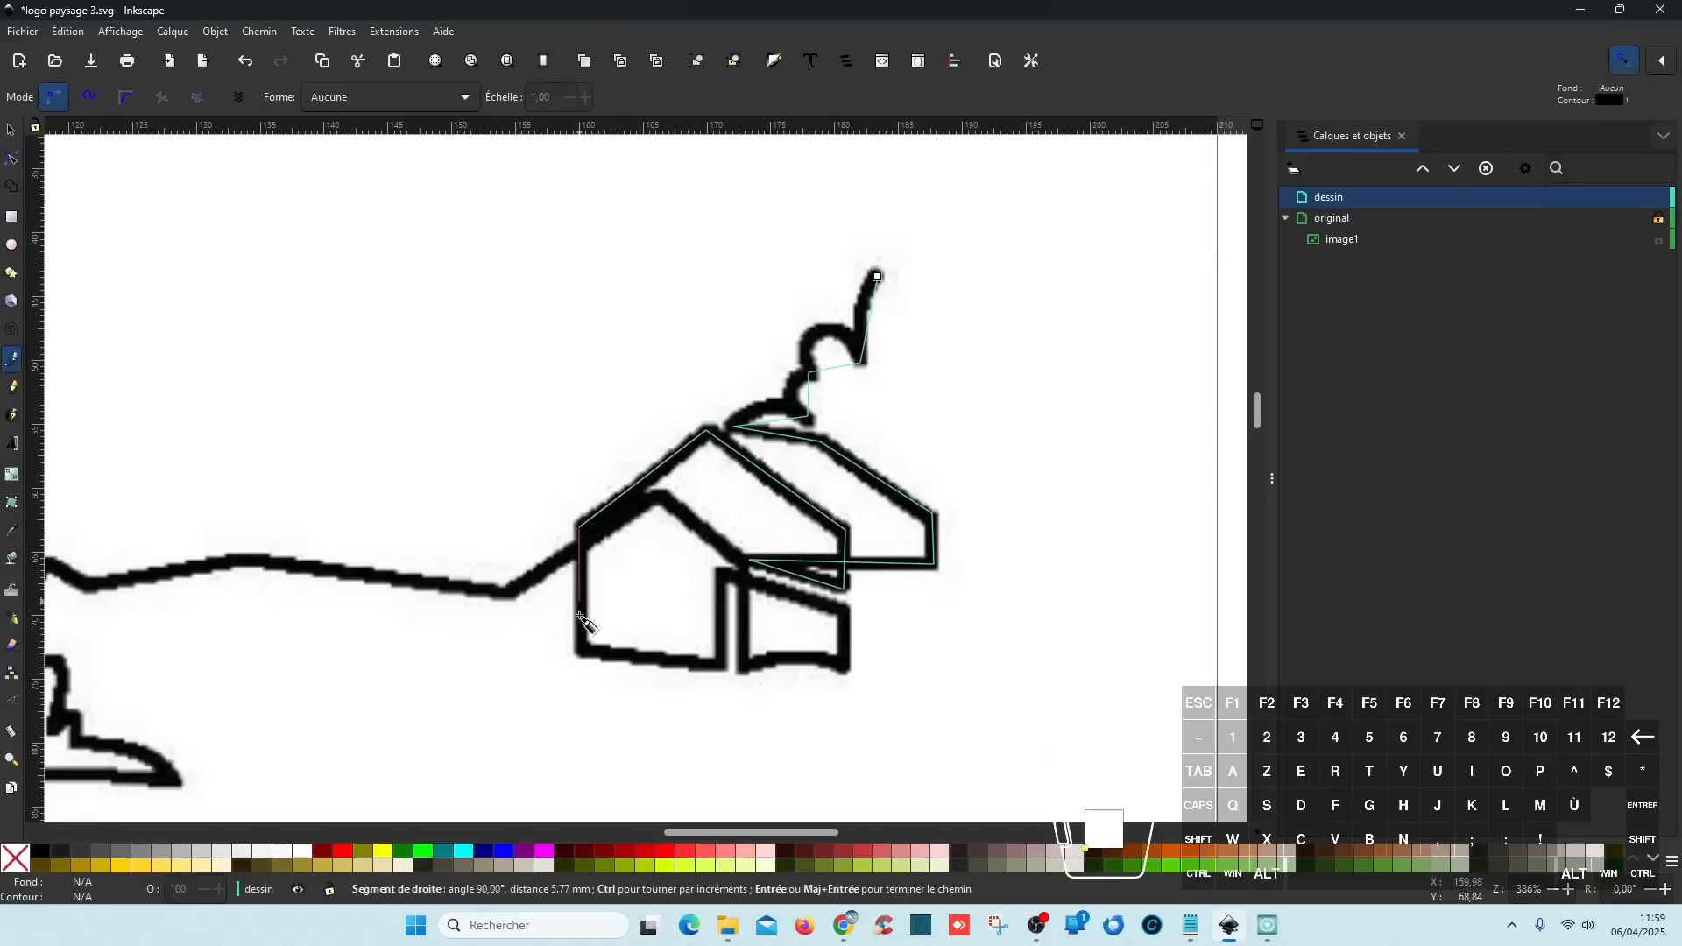
- Continue the path along the house's front wall and around the side wall panel back up to the eave
{"action": "left_click", "coordinate": [584, 651]}
{"action": "left_click", "coordinate": [722, 667]}
{"action": "left_click", "coordinate": [722, 573]}
{"action": "left_click", "coordinate": [847, 612]}
{"action": "left_click", "coordinate": [844, 666]}
{"action": "left_click", "coordinate": [743, 671]}
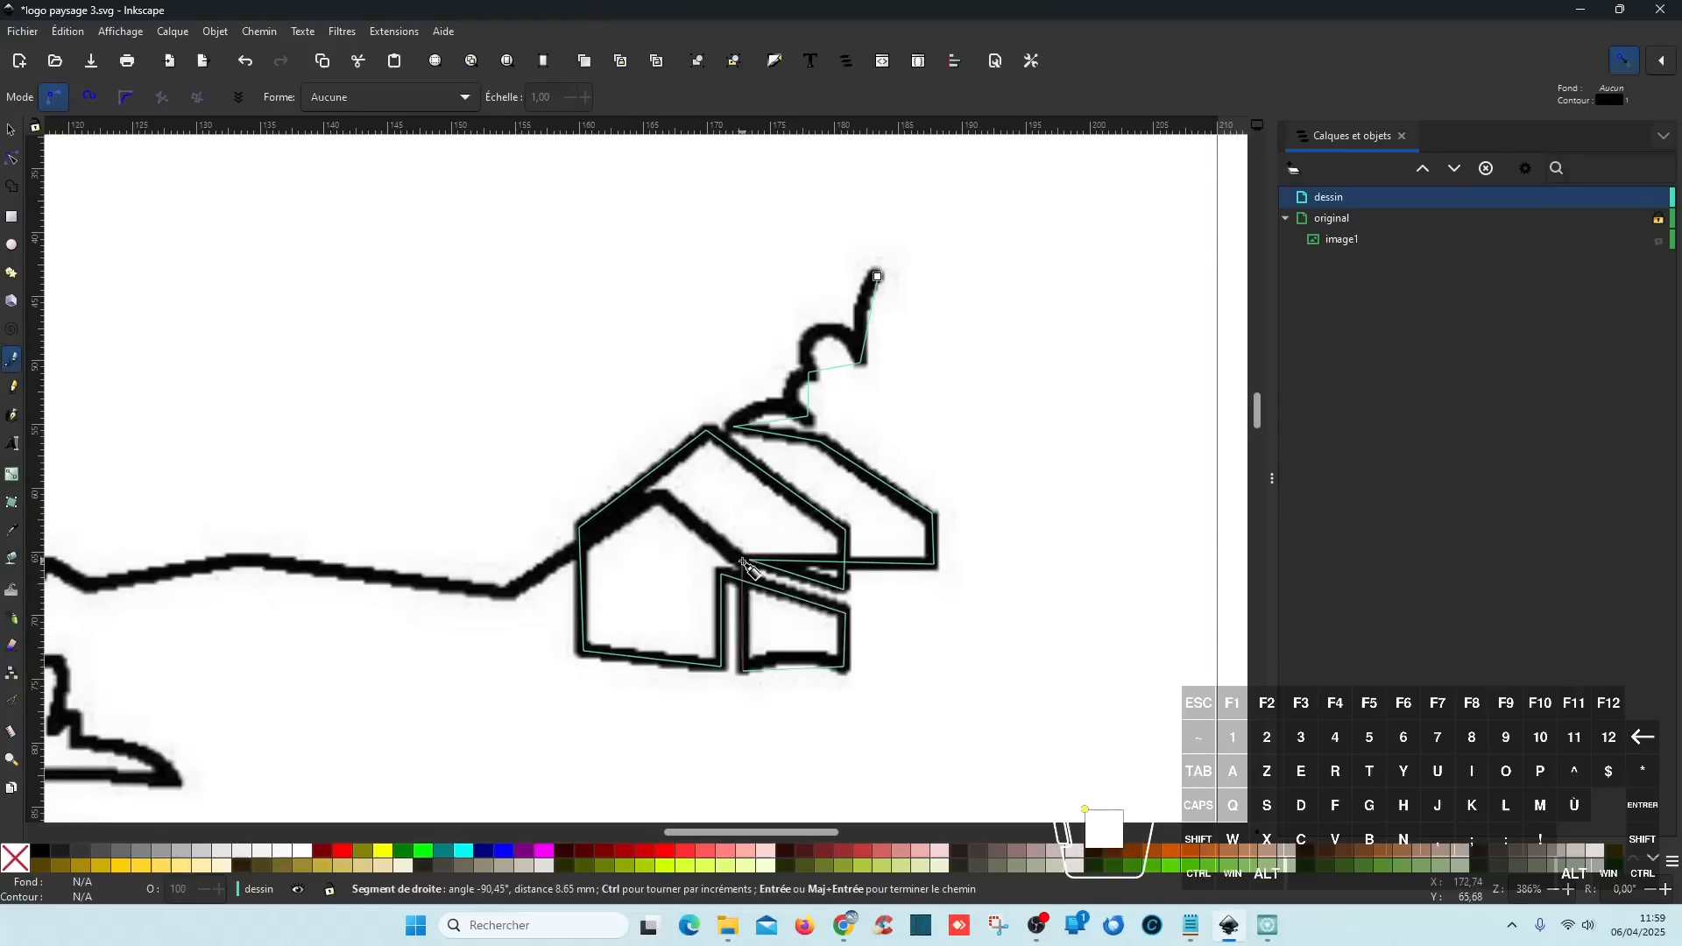
{"action": "left_click", "coordinate": [743, 561]}
- Continue the path over the front gable and along the hill line, and finish it where the line meets the bushes
{"action": "left_click", "coordinate": [661, 499]}
{"action": "left_click", "coordinate": [512, 593]}
{"action": "left_click_drag", "start_coordinate": [512, 593], "coordinate": [1037, 545]}
{"action": "left_click", "coordinate": [771, 517]}
{"action": "left_click", "coordinate": [613, 542]}
{"action": "left_click", "coordinate": [571, 520]}
{"action": "double_click", "coordinate": [506, 605]}
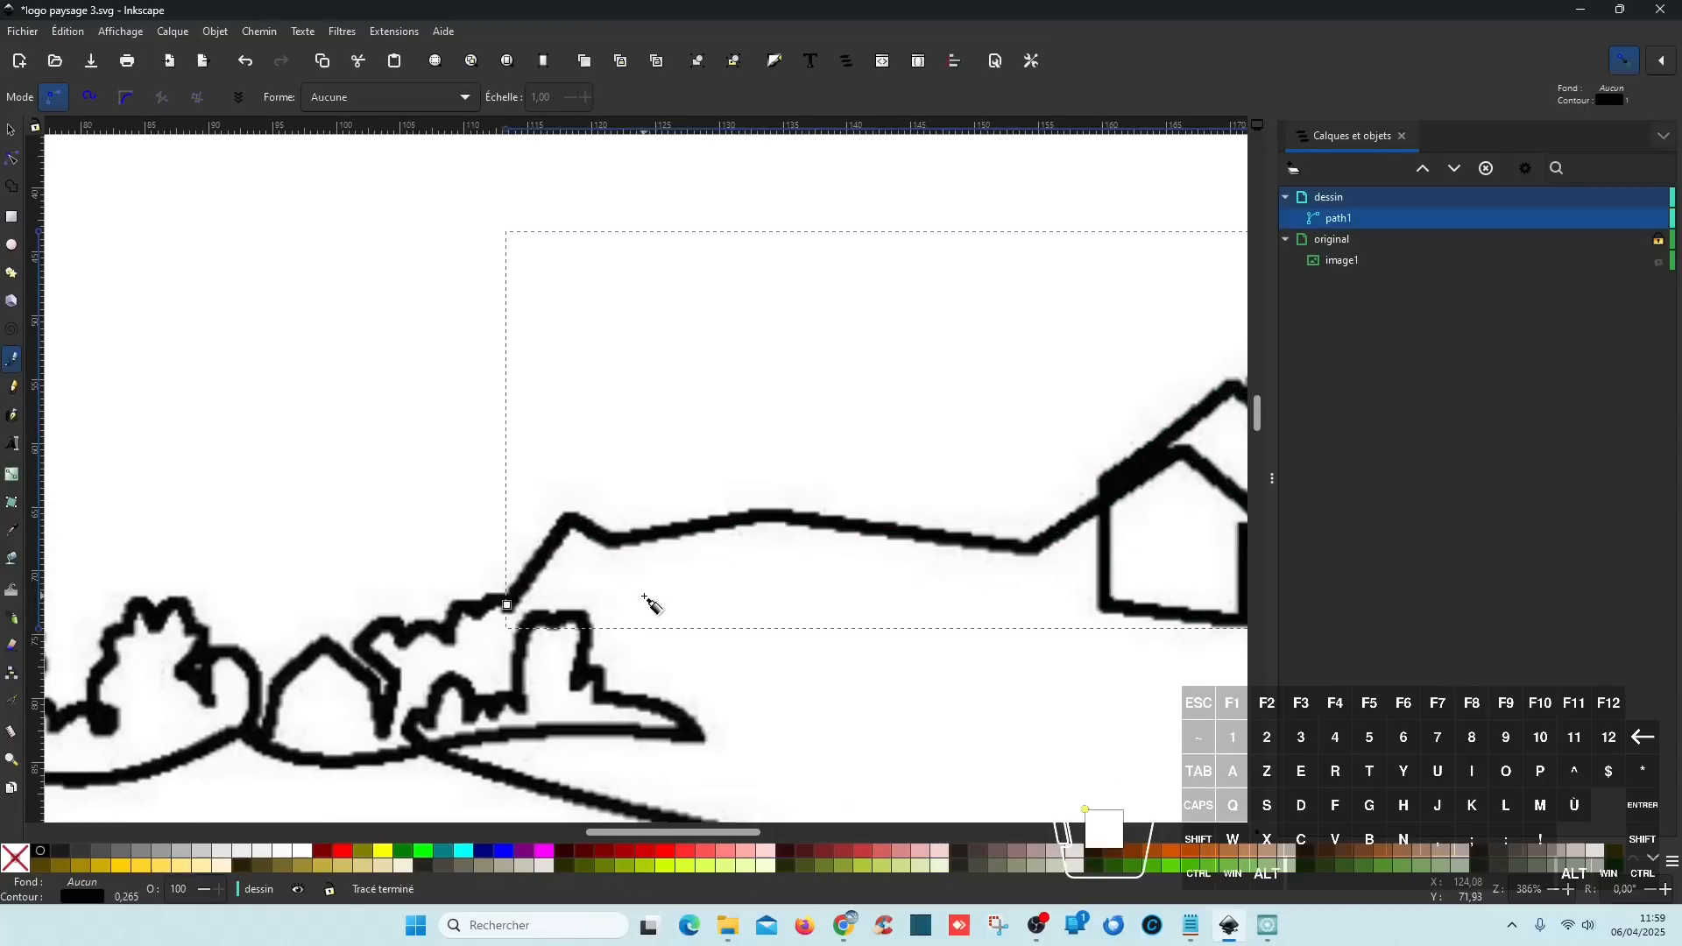
- Give the traced house path a red stroke 1 mm wide
{"action": "left_click", "coordinate": [340, 852], "text": "shift"}
{"action": "right_click", "coordinate": [126, 897]}
{"action": "left_click", "coordinate": [99, 774]}
{"action": "right_click", "coordinate": [131, 896]}
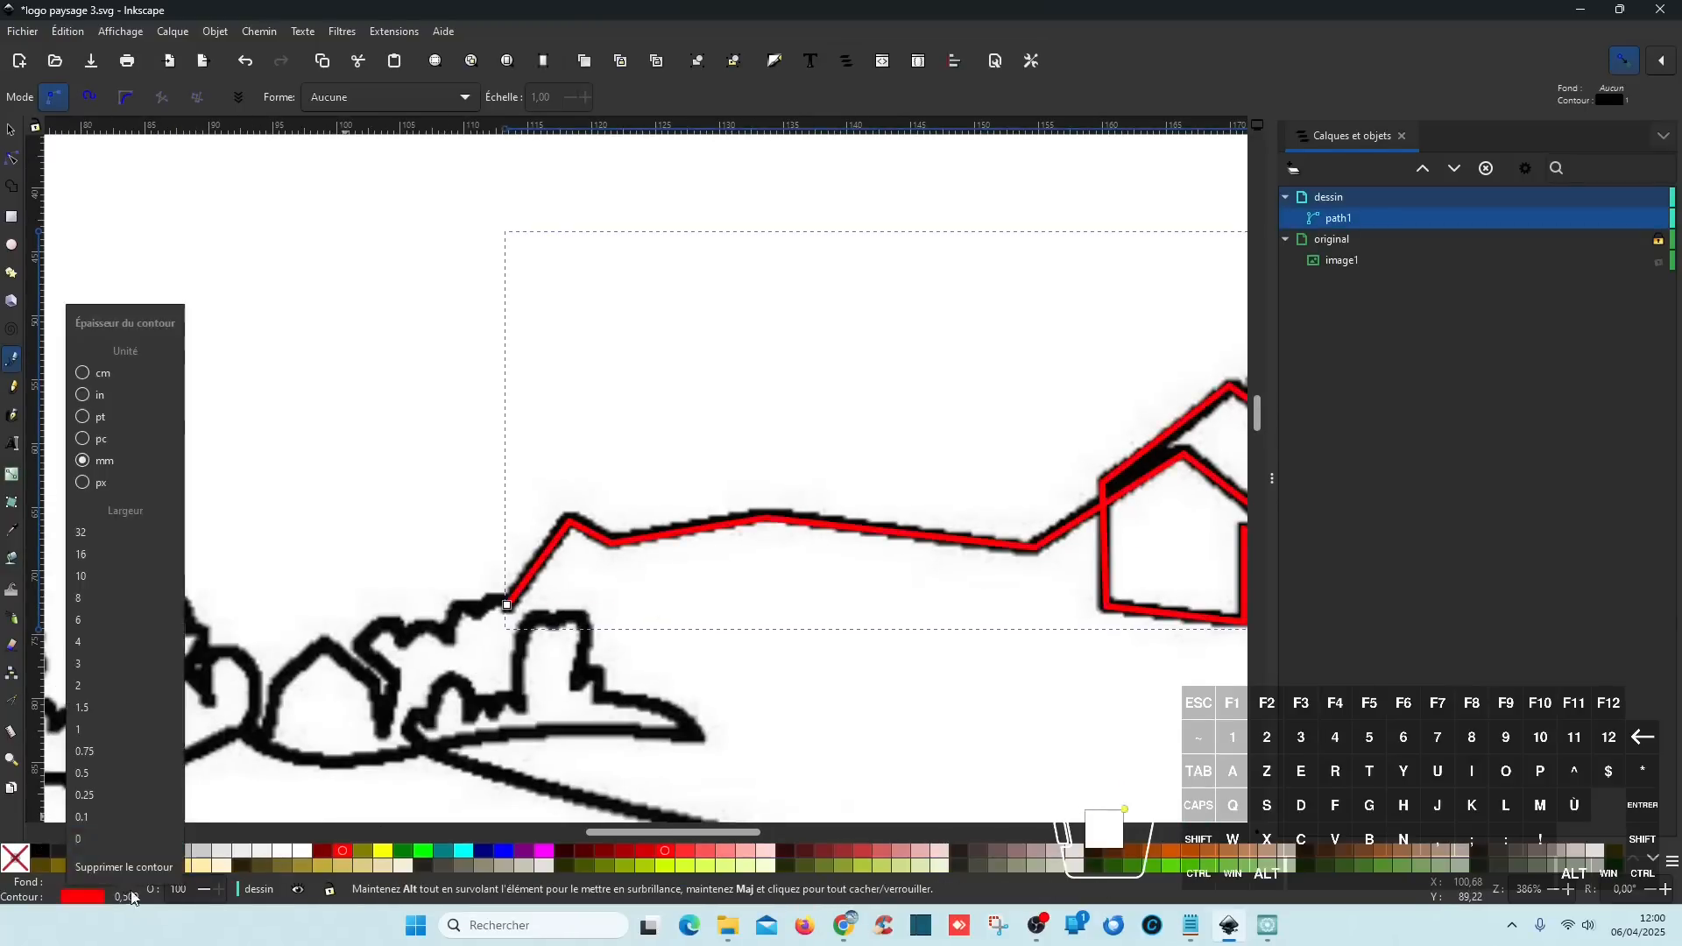
{"action": "left_click", "coordinate": [99, 751]}
{"action": "right_click", "coordinate": [129, 897]}
{"action": "left_click", "coordinate": [113, 729]}
- Bend the path's straight smoke segments into curves that follow the smoke outline in the bitmap
{"action": "scroll", "coordinate": [811, 669], "scroll_direction": "down", "scroll_amount": 2}
{"action": "scroll", "coordinate": [1113, 516], "scroll_direction": "up", "scroll_amount": 4}
{"action": "key", "text": "n"}
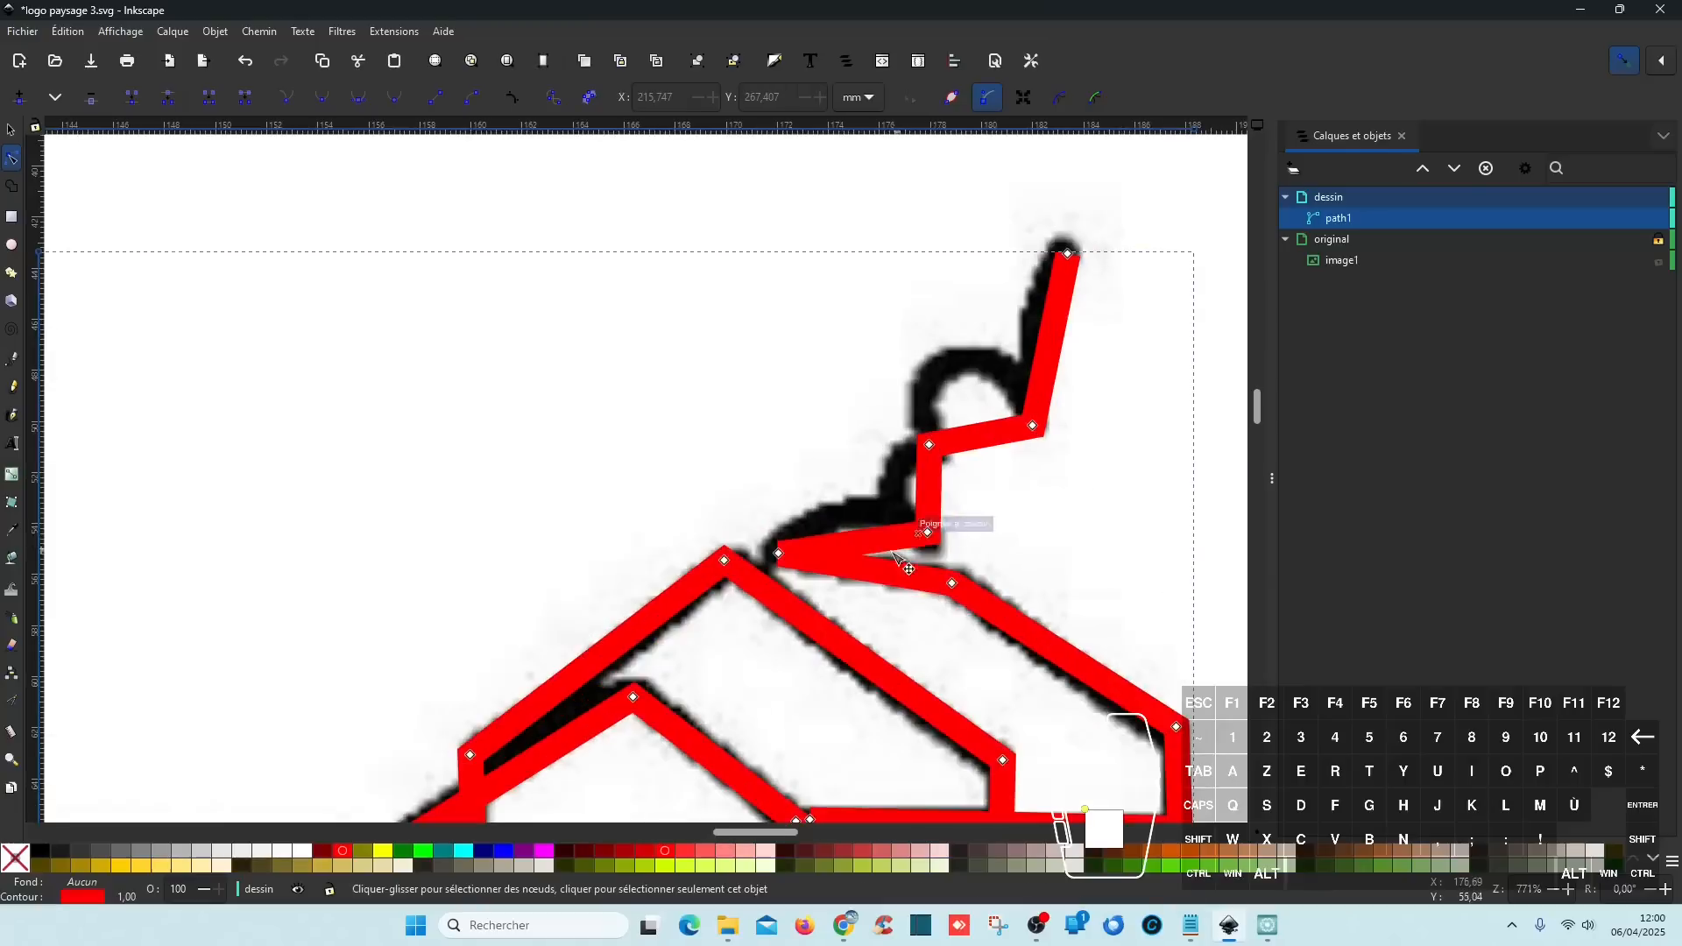
{"action": "mouse_move", "coordinate": [854, 542]}
{"action": "left_mouse_down"}
{"action": "mouse_move", "coordinate": [849, 513]}
{"action": "mouse_move", "coordinate": [900, 480]}
{"action": "left_mouse_up"}
{"action": "left_click_drag", "start_coordinate": [981, 436], "coordinate": [992, 316]}
{"action": "left_click", "coordinate": [928, 445]}
{"action": "left_click_drag", "start_coordinate": [1049, 340], "coordinate": [1036, 333]}
{"action": "scroll", "coordinate": [1086, 431], "scroll_direction": "down", "scroll_amount": 3}
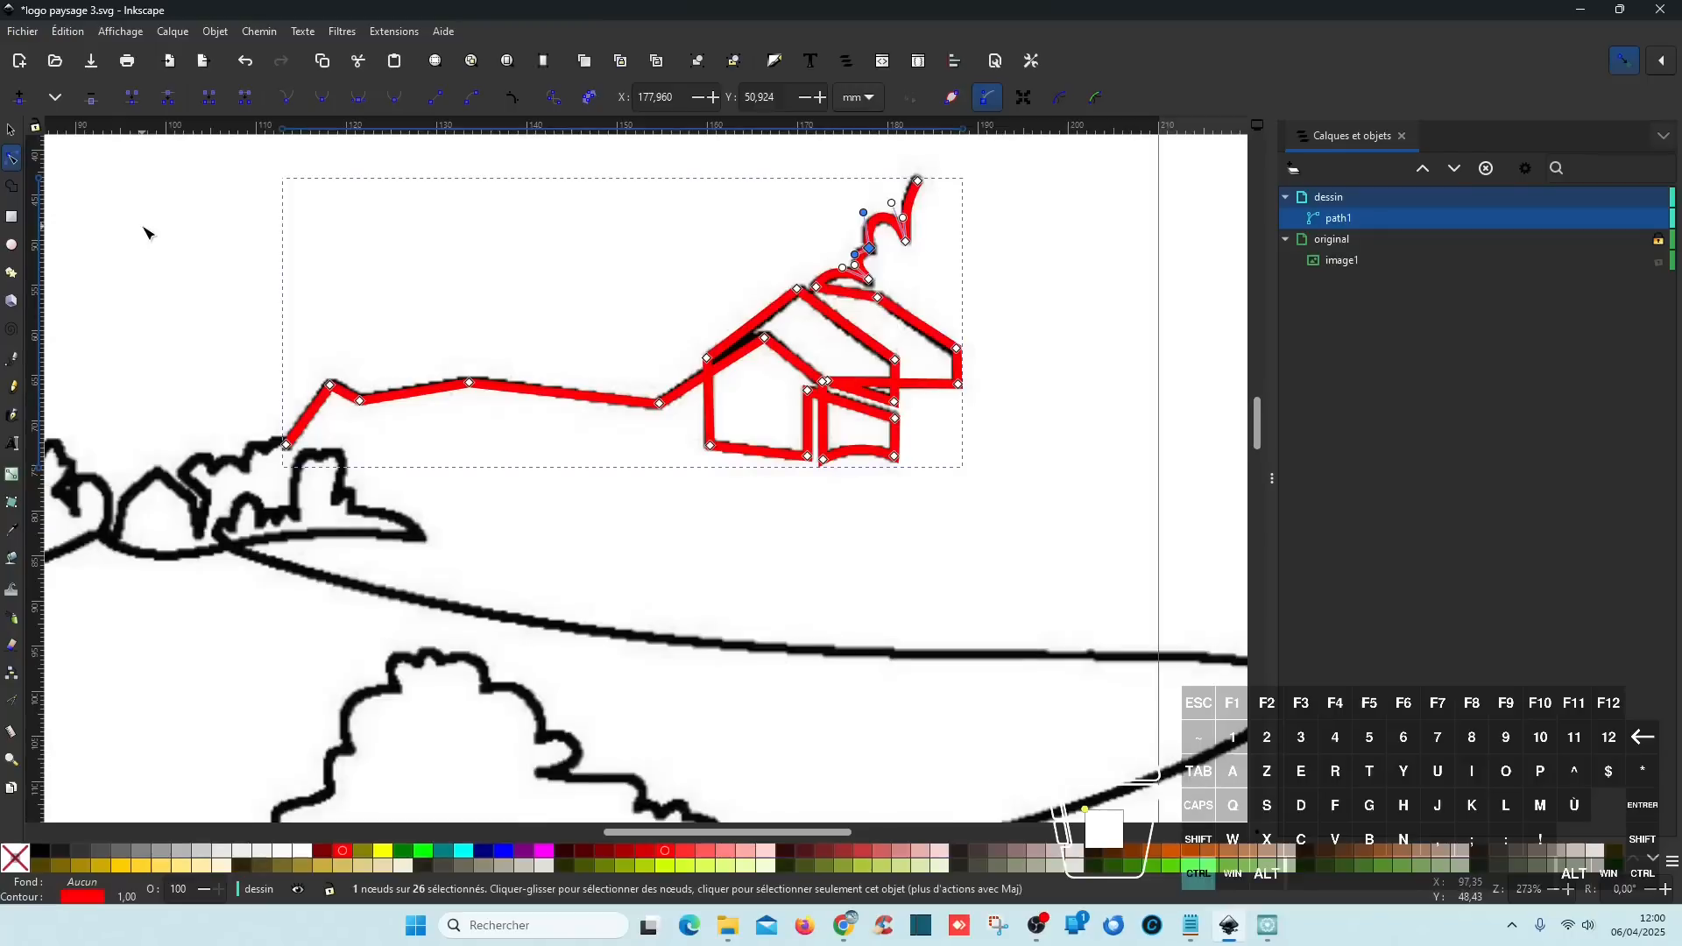
- Save the drawing, switch to Artistic Digitizer and open the recent file logo paysage 3.svg as a new design
{"action": "key", "text": "ctrl+s"}
{"action": "left_click", "coordinate": [1582, 14]}
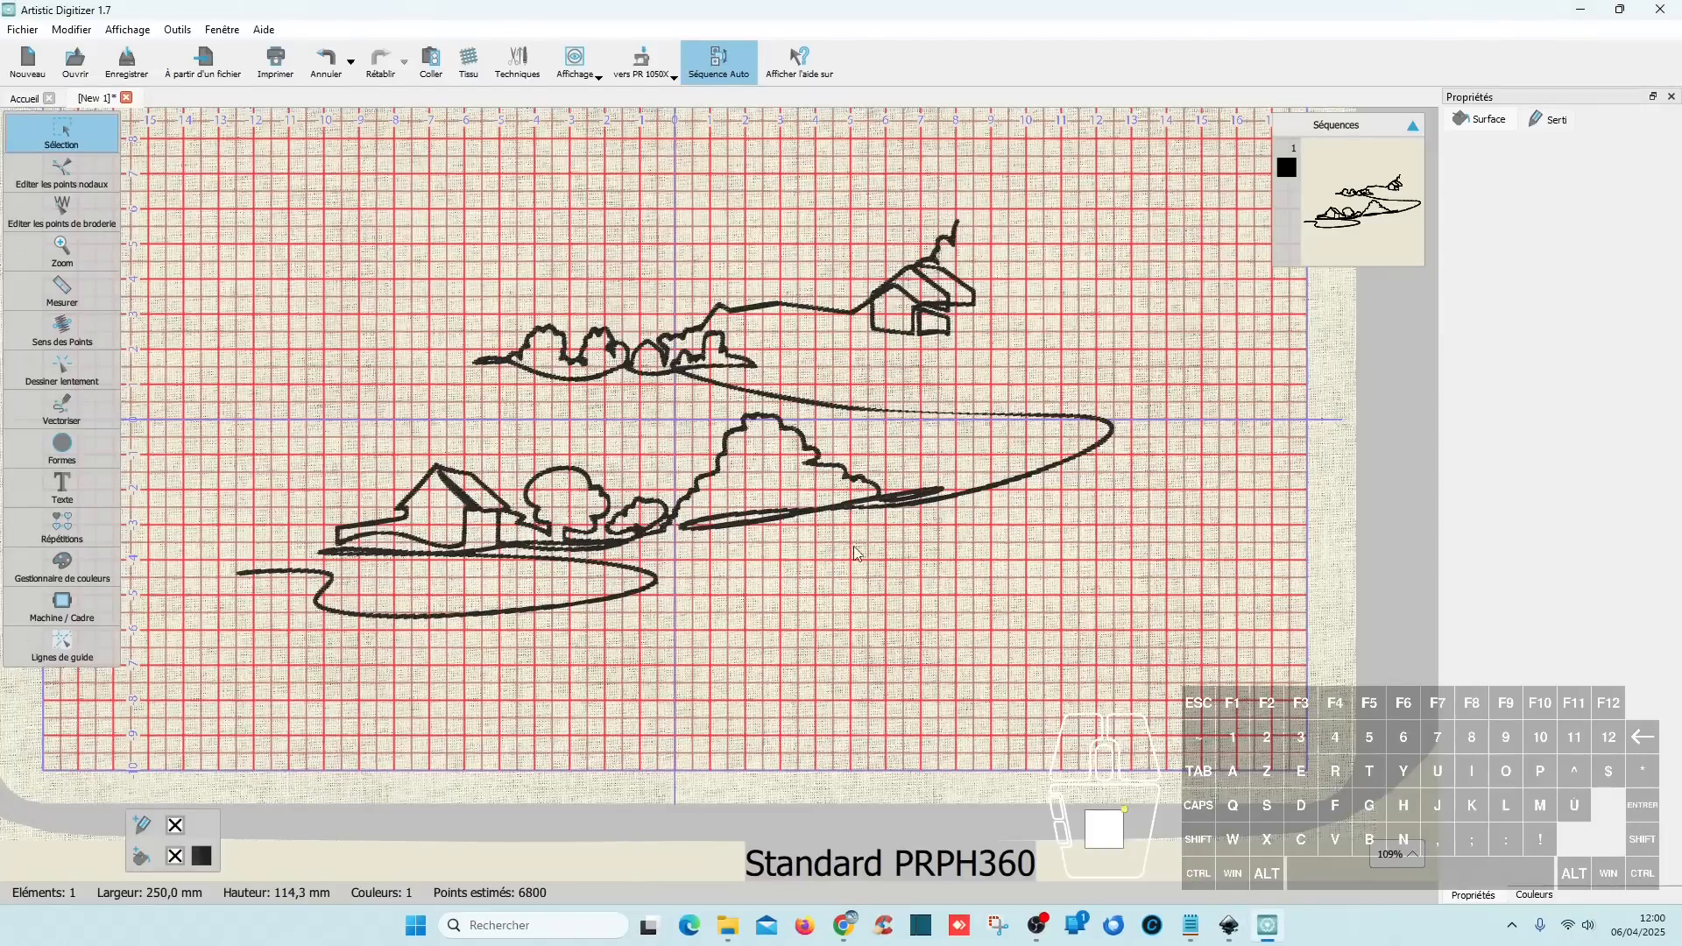
{"action": "scroll", "coordinate": [900, 248], "scroll_direction": "up", "scroll_amount": 3}
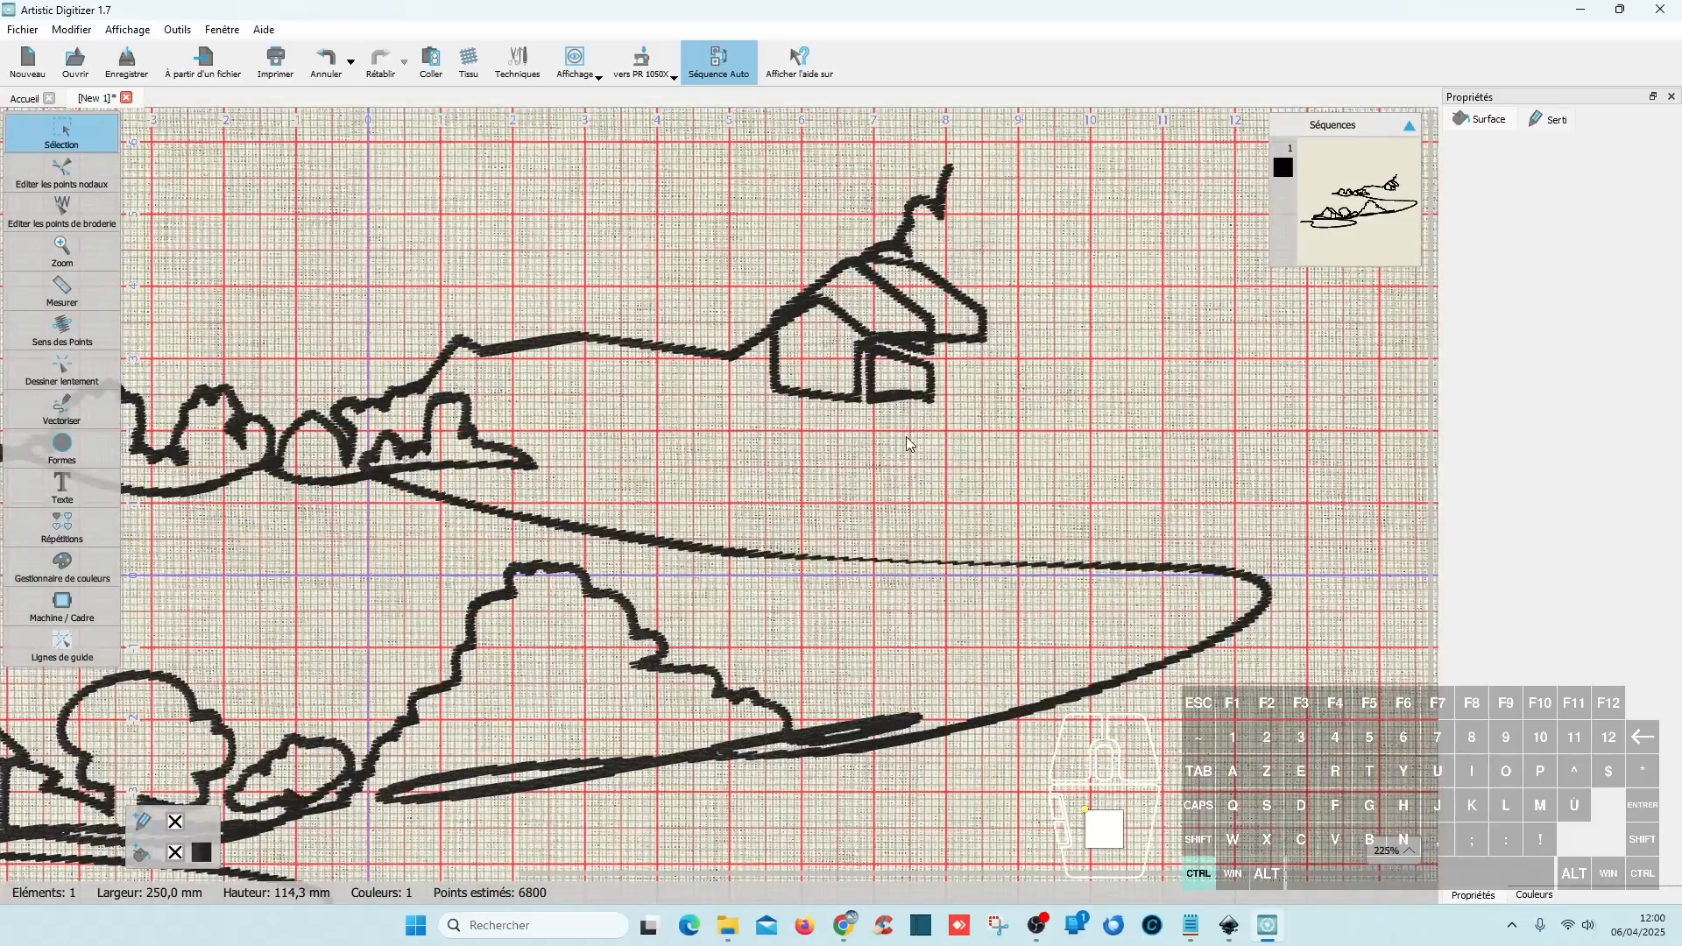
{"action": "left_click", "coordinate": [26, 98]}
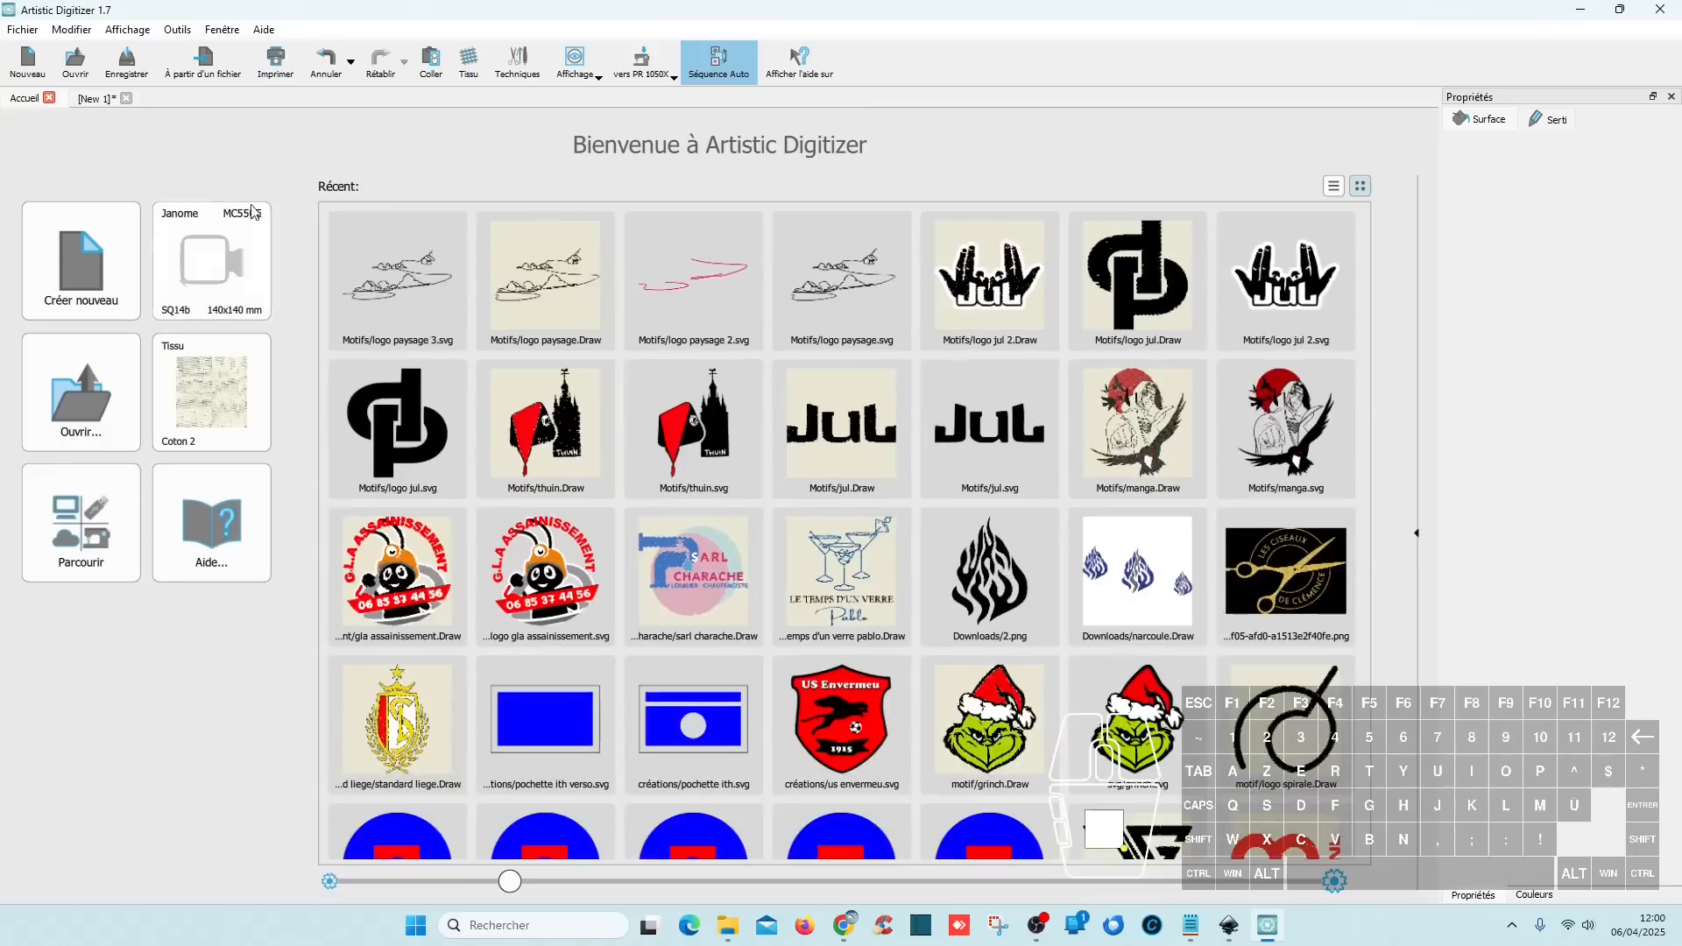
{"action": "left_click", "coordinate": [390, 324]}
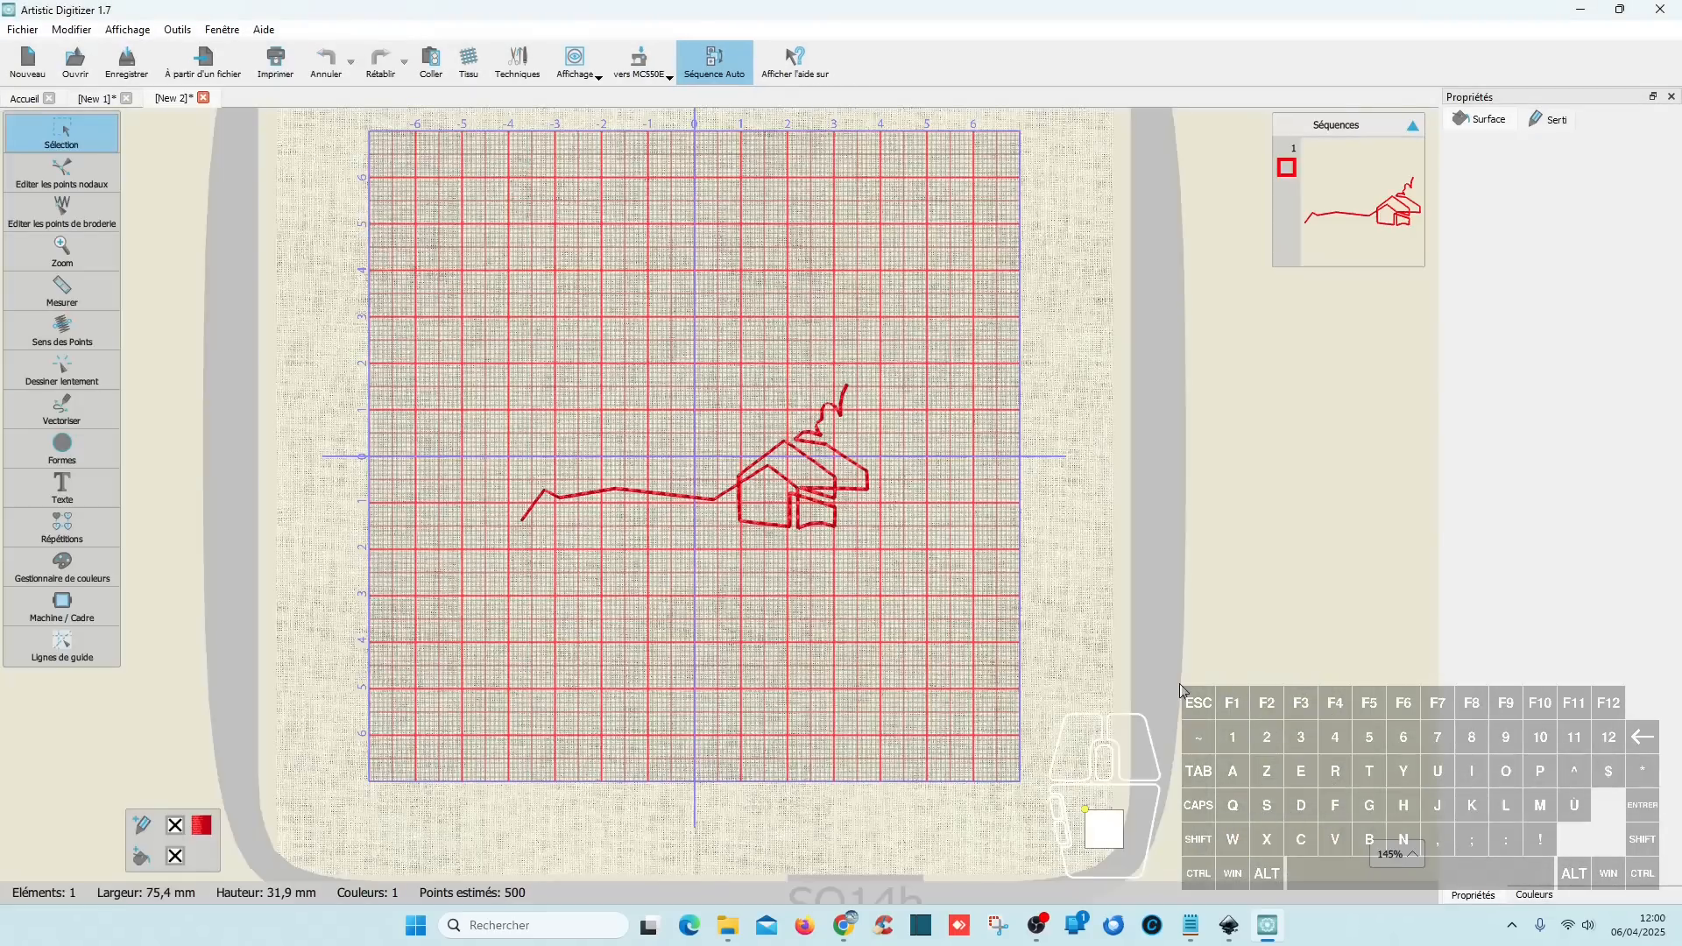
{"action": "scroll", "coordinate": [740, 517], "scroll_direction": "up", "scroll_amount": 2}
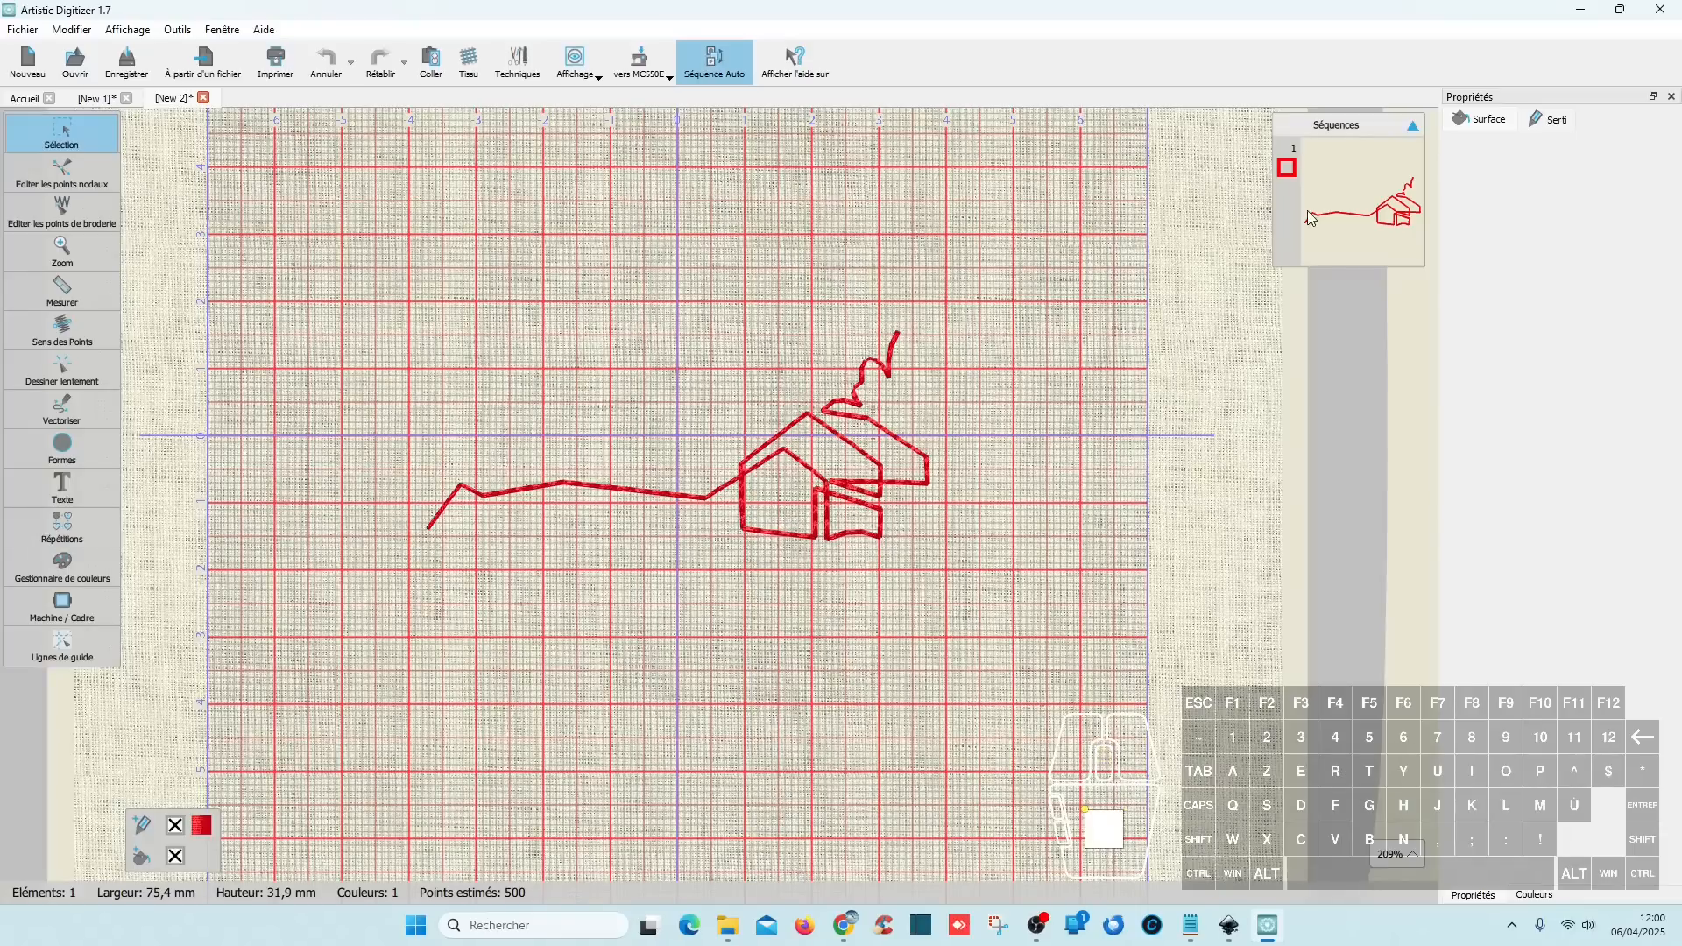
- Convert the imported house outline from running stitch to the Bourdon satin outline stitch and check the stitching at the house
{"action": "left_click", "coordinate": [918, 454]}
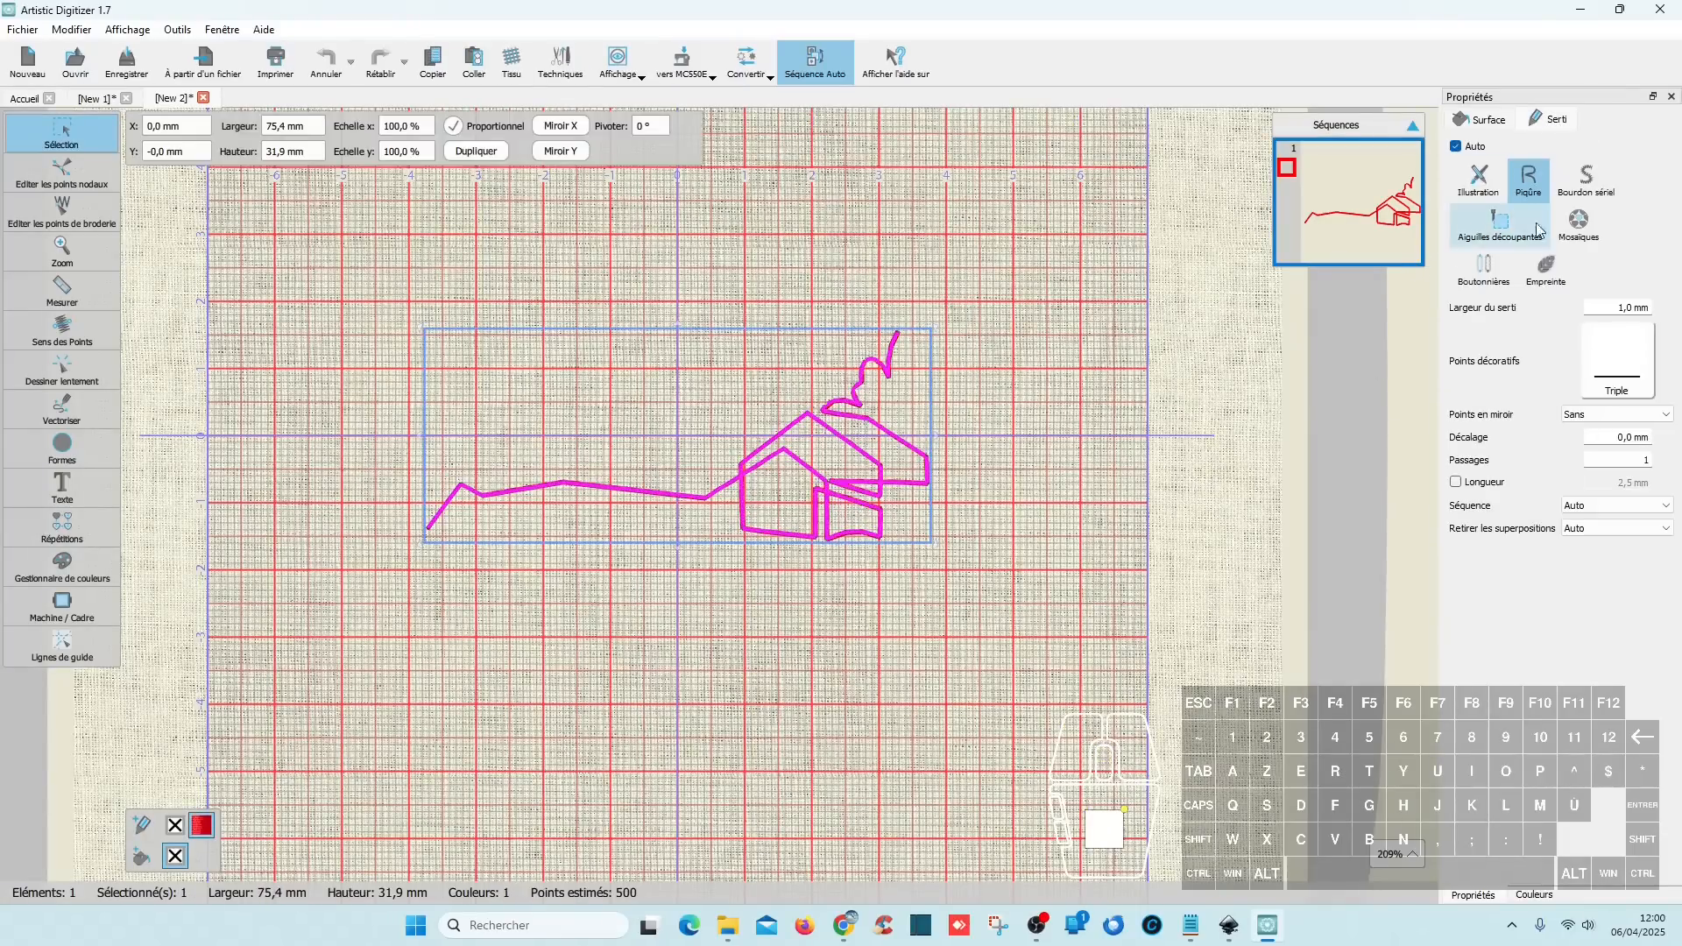
{"action": "left_click", "coordinate": [1587, 179]}
{"action": "left_click", "coordinate": [1045, 568]}
{"action": "scroll", "coordinate": [958, 441], "scroll_direction": "up", "scroll_amount": 2, "text": "ctrl"}
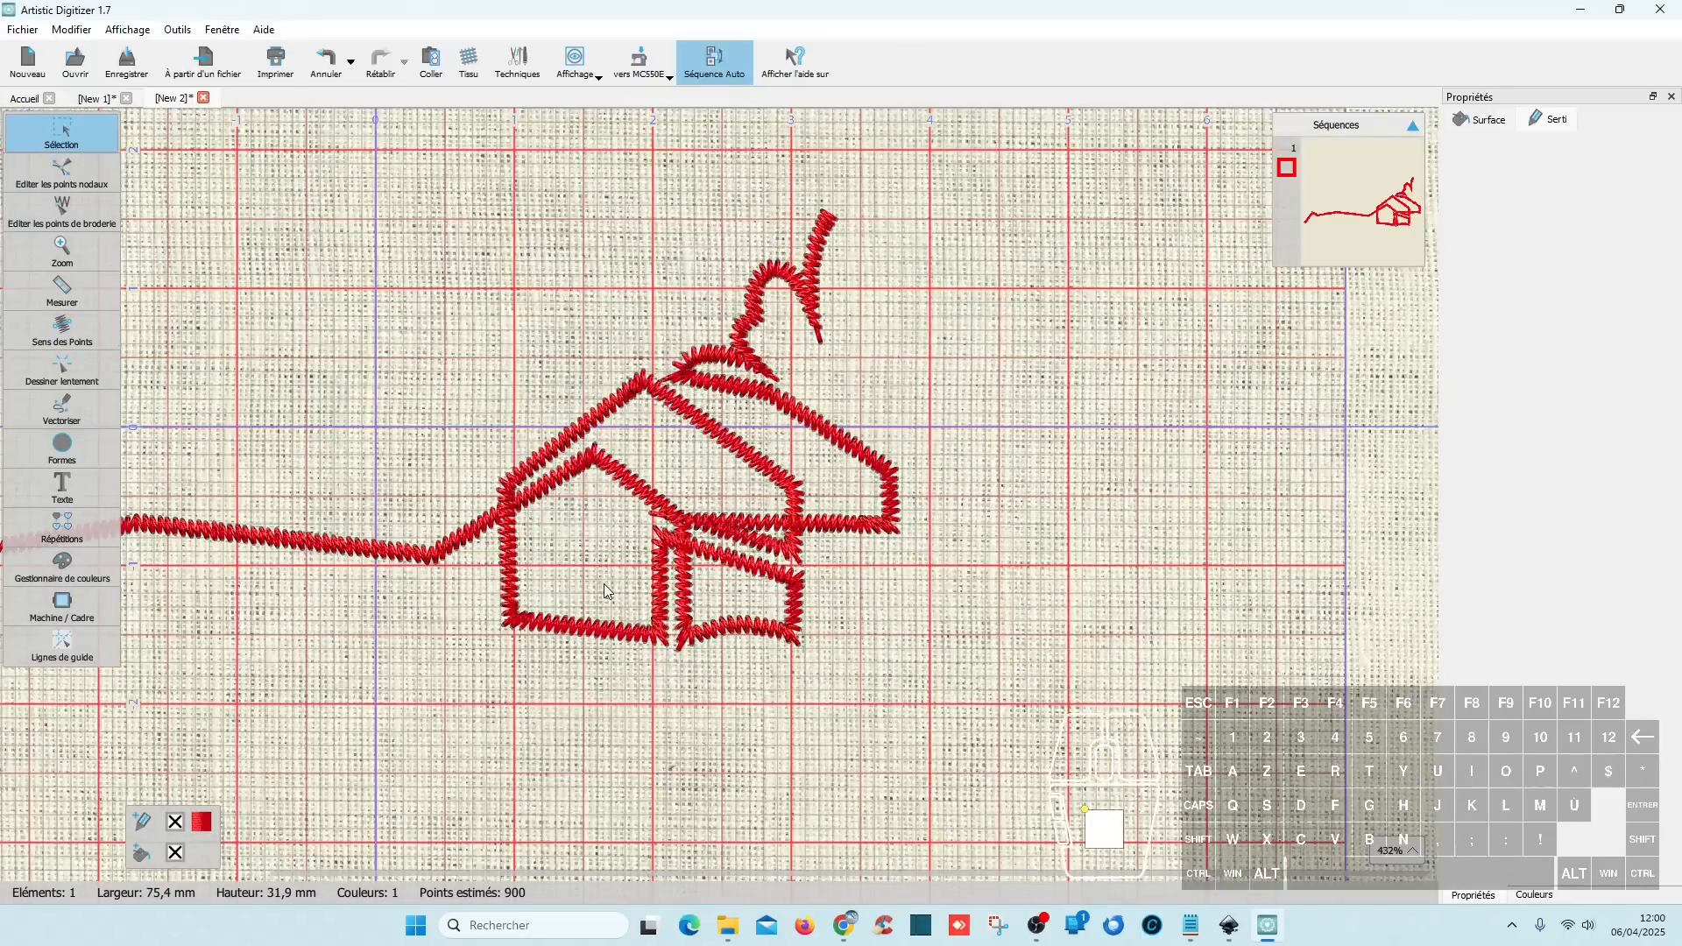
{"action": "scroll", "coordinate": [610, 570], "scroll_direction": "down", "scroll_amount": 1, "text": "ctrl"}
{"action": "scroll", "coordinate": [608, 569], "scroll_direction": "left", "scroll_amount": 4, "text": "shift"}
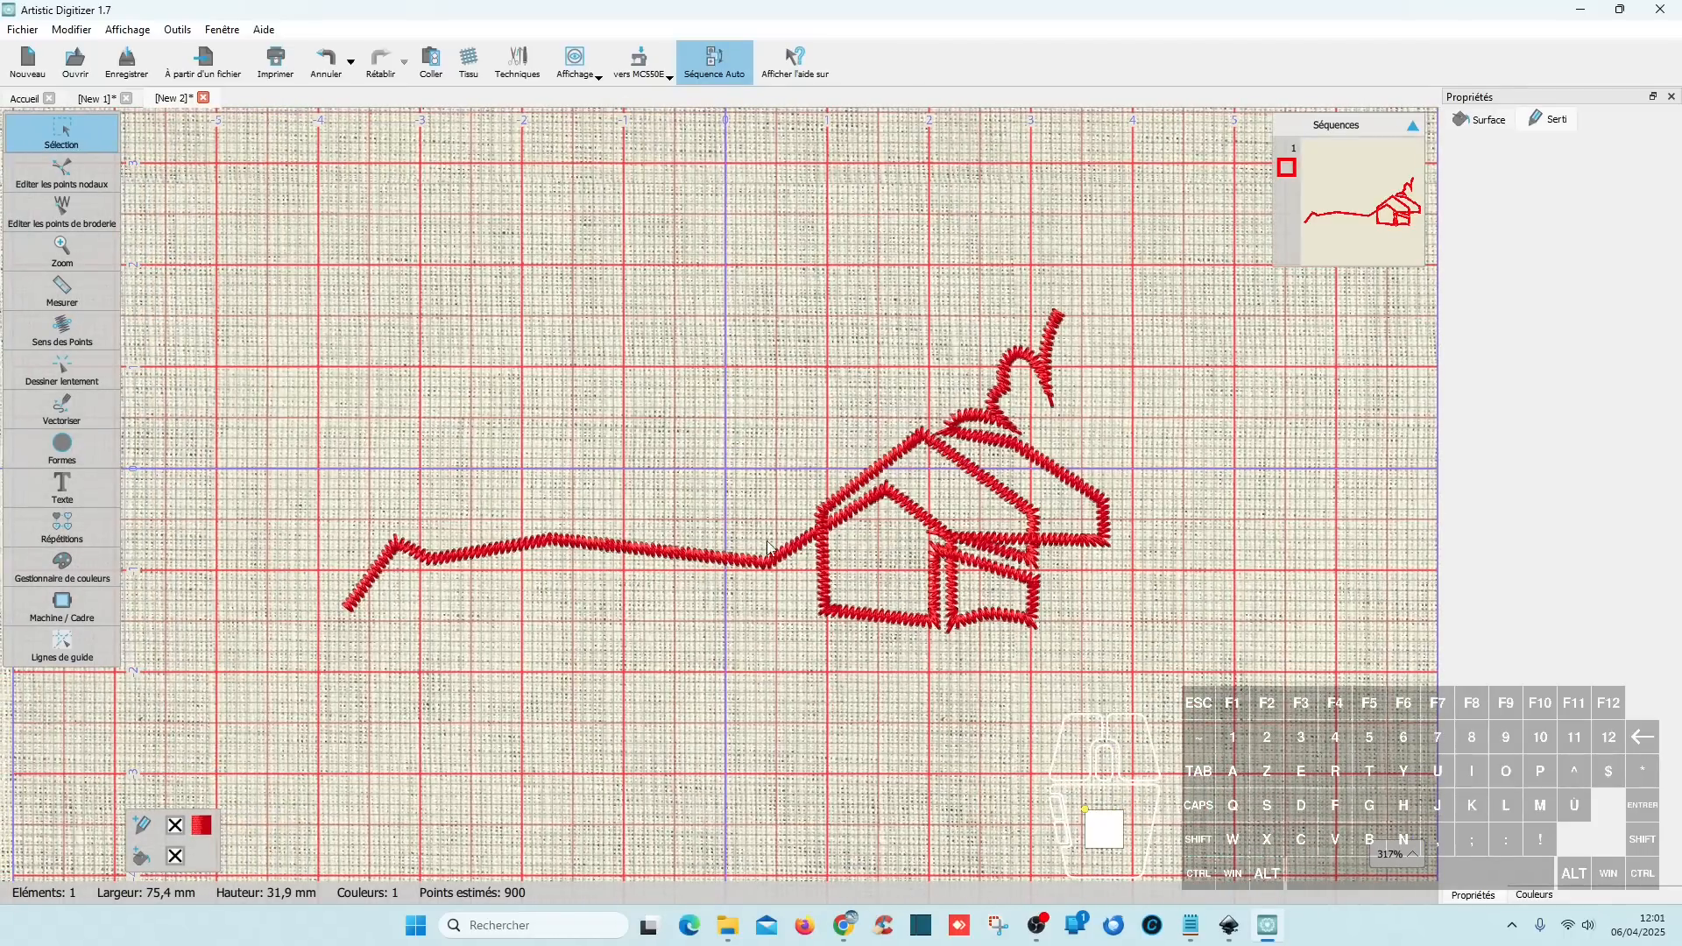
{"action": "scroll", "coordinate": [970, 682], "scroll_direction": "down", "scroll_amount": 3, "text": "ctrl"}
{"action": "scroll", "coordinate": [968, 674], "scroll_direction": "down", "scroll_amount": 3}
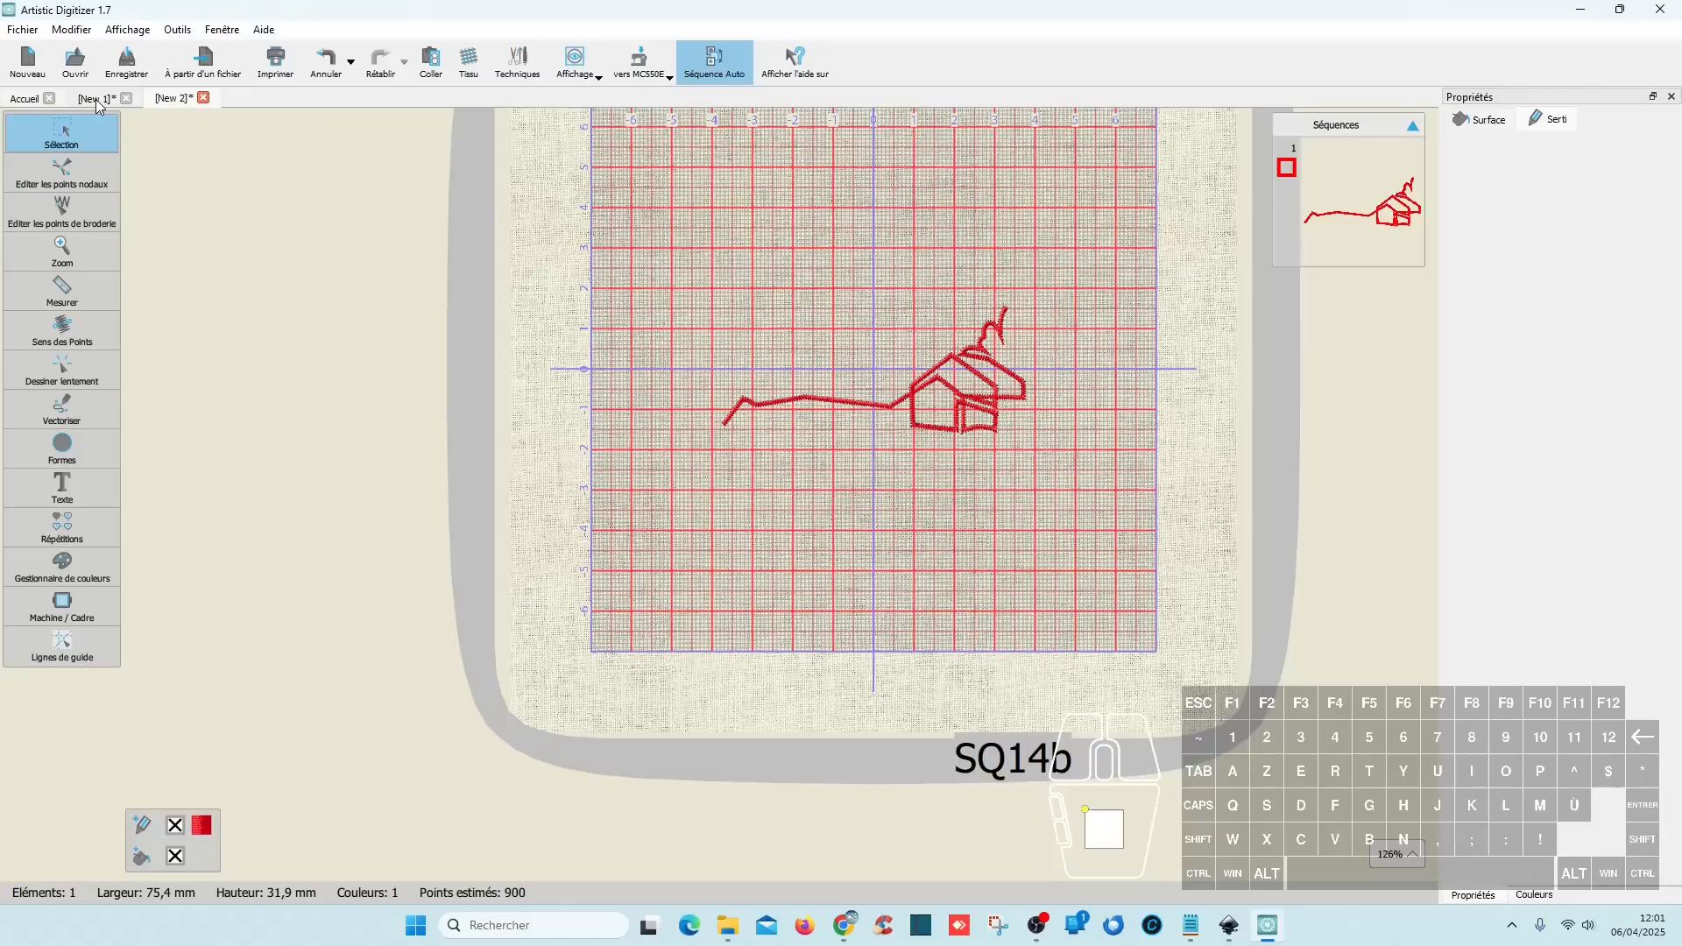
- Switch to Inkscape and extend the traced path with the Pen tool from its left end across the bush top
{"action": "left_click", "coordinate": [1581, 11]}
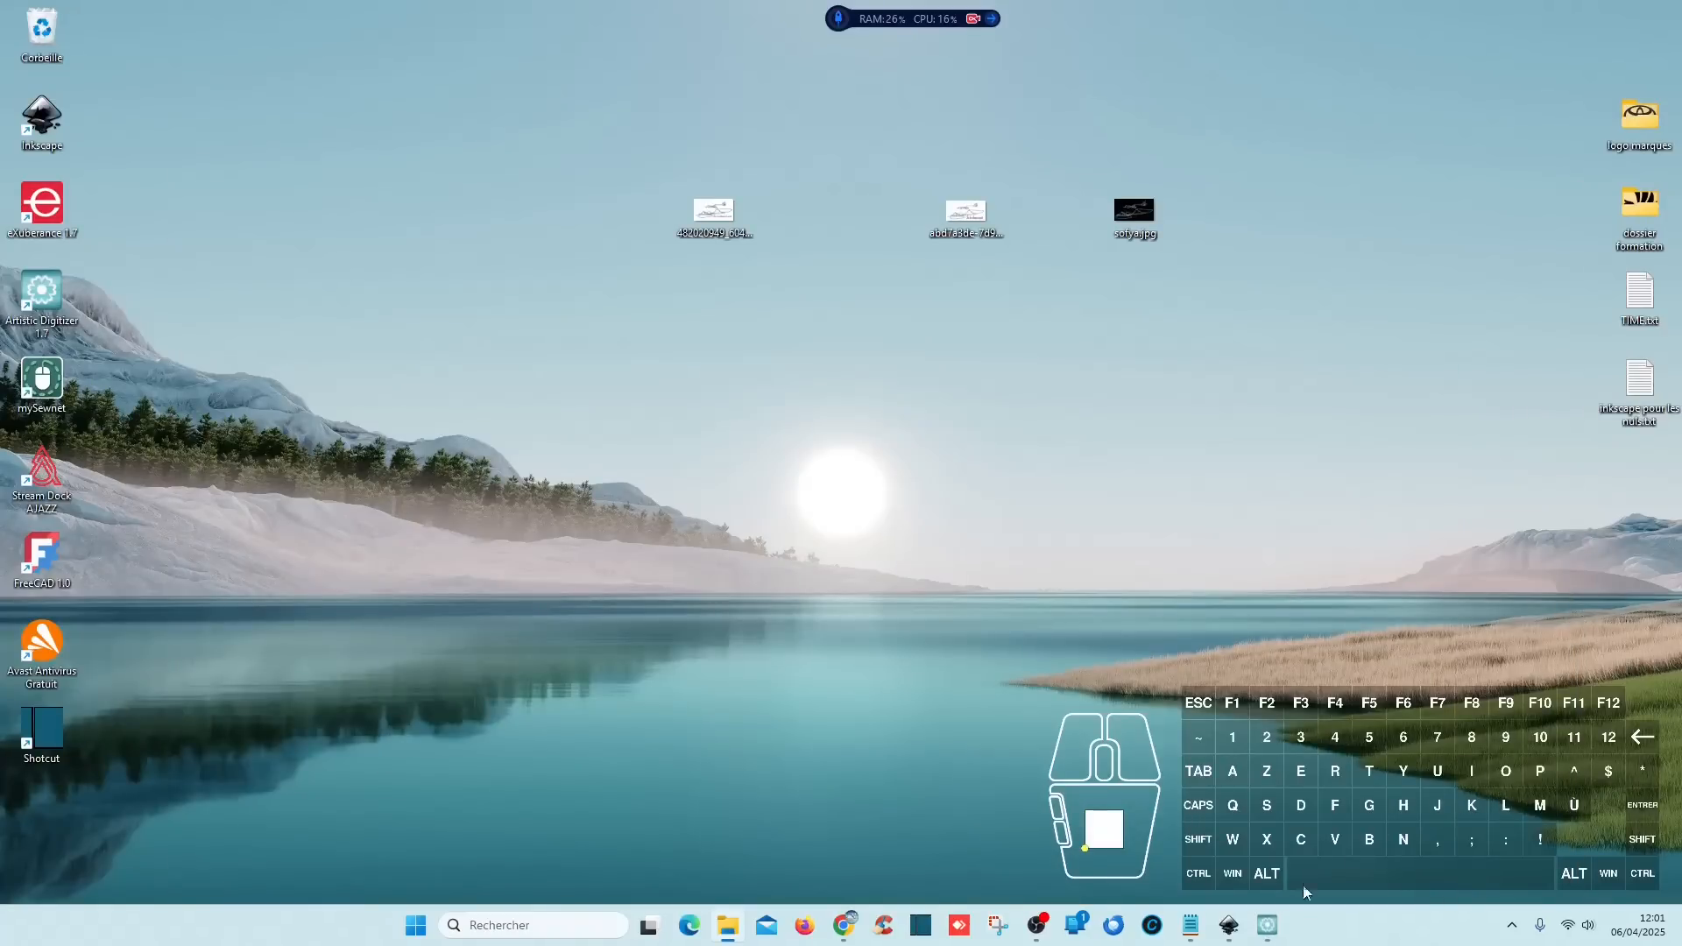
{"action": "left_click", "coordinate": [1229, 925]}
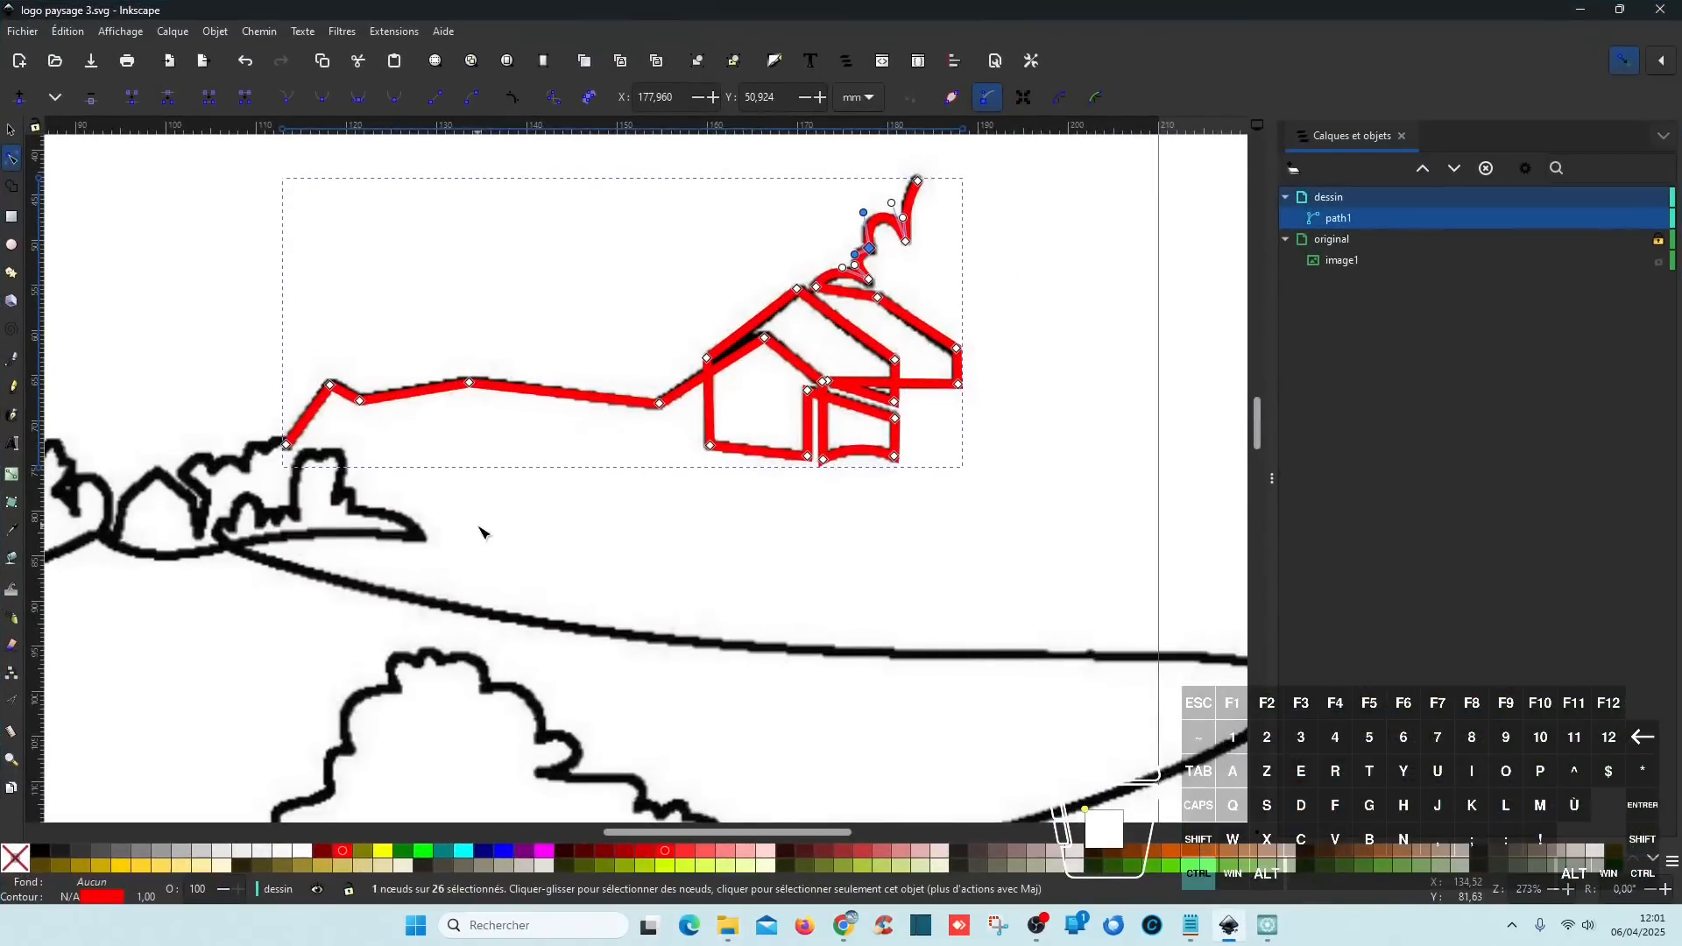
{"action": "scroll", "coordinate": [480, 529], "scroll_direction": "down", "scroll_amount": 2}
{"action": "left_click_drag", "start_coordinate": [450, 528], "coordinate": [644, 430]}
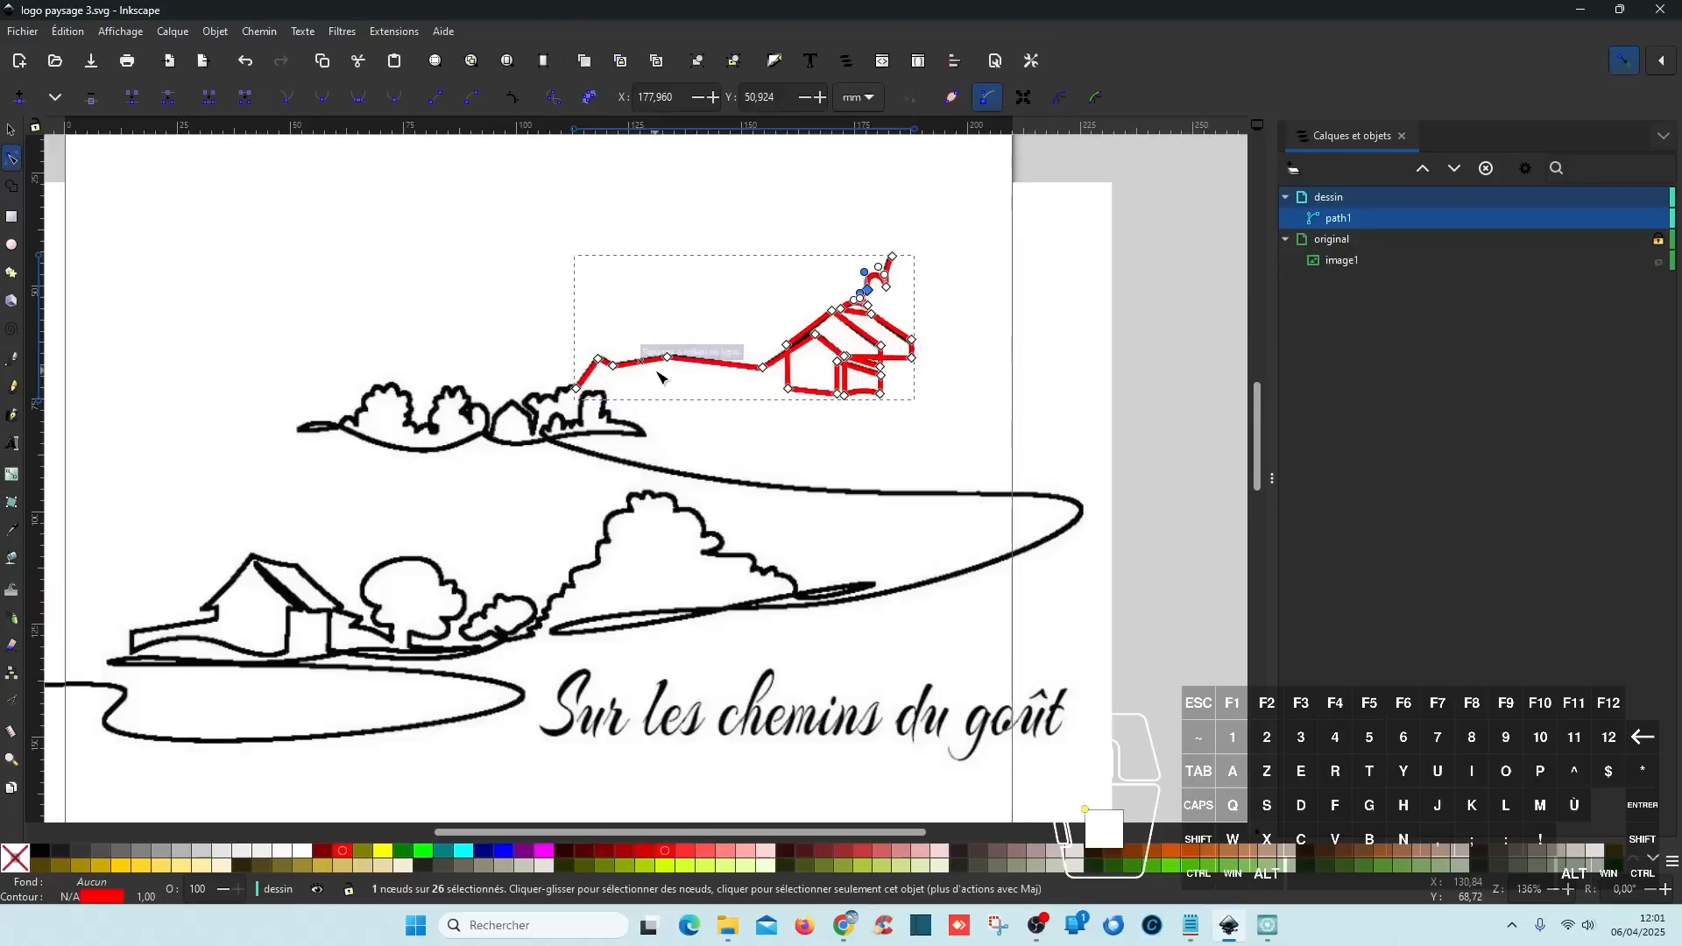
{"action": "left_click", "coordinate": [11, 360]}
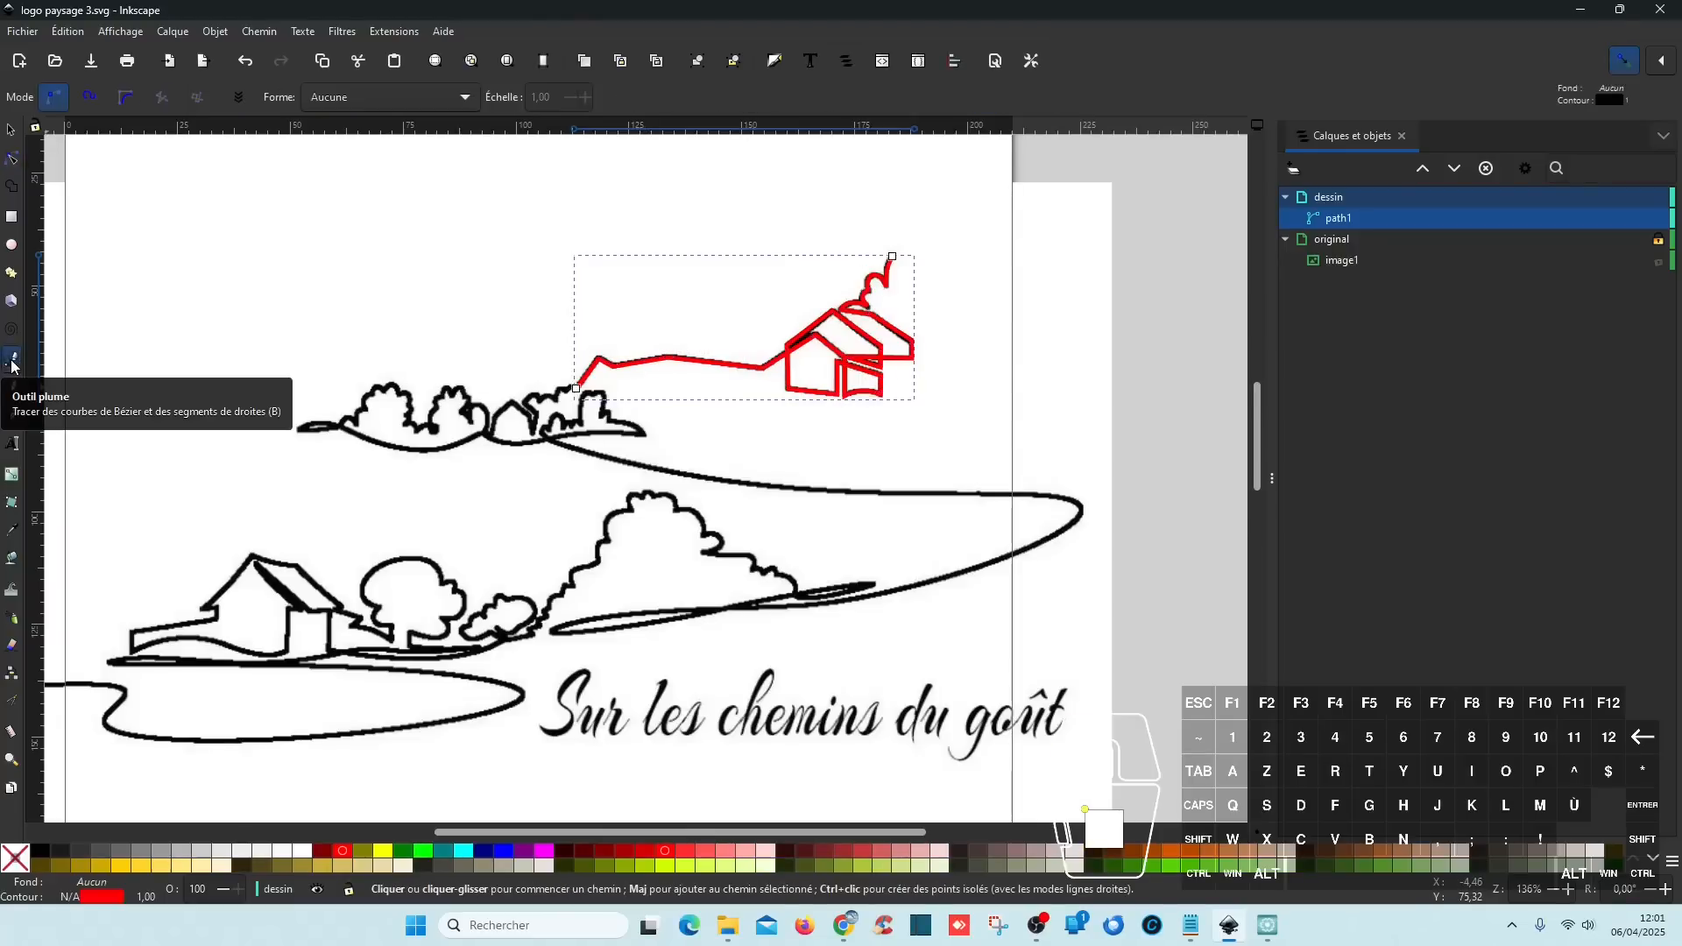
{"action": "scroll", "coordinate": [488, 400], "scroll_direction": "up", "scroll_amount": 4}
{"action": "left_click", "coordinate": [839, 352]}
{"action": "left_click", "coordinate": [799, 363]}
{"action": "left_click", "coordinate": [756, 393]}
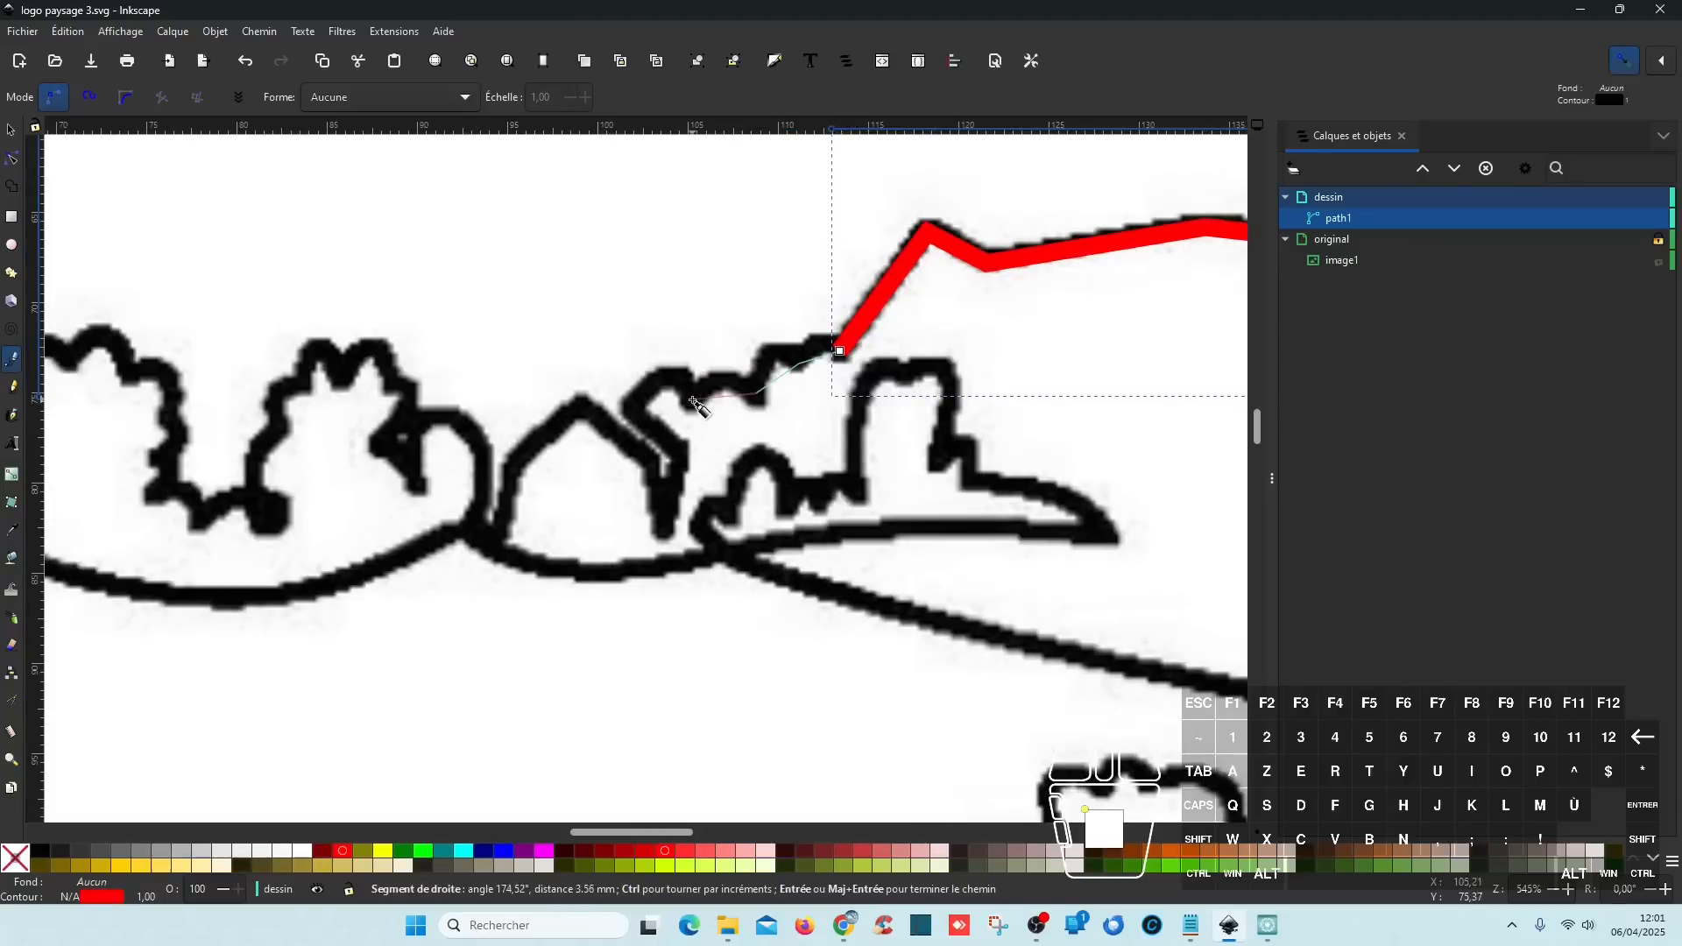
{"action": "left_click", "coordinate": [632, 408]}
- Continue the path down behind the bush and around the small house's roof and wall to the ground line
{"action": "left_click", "coordinate": [685, 454]}
{"action": "left_click", "coordinate": [667, 528]}
{"action": "left_click", "coordinate": [650, 462]}
{"action": "left_click", "coordinate": [581, 414]}
{"action": "scroll", "coordinate": [501, 535], "scroll_direction": "down", "scroll_amount": 2}
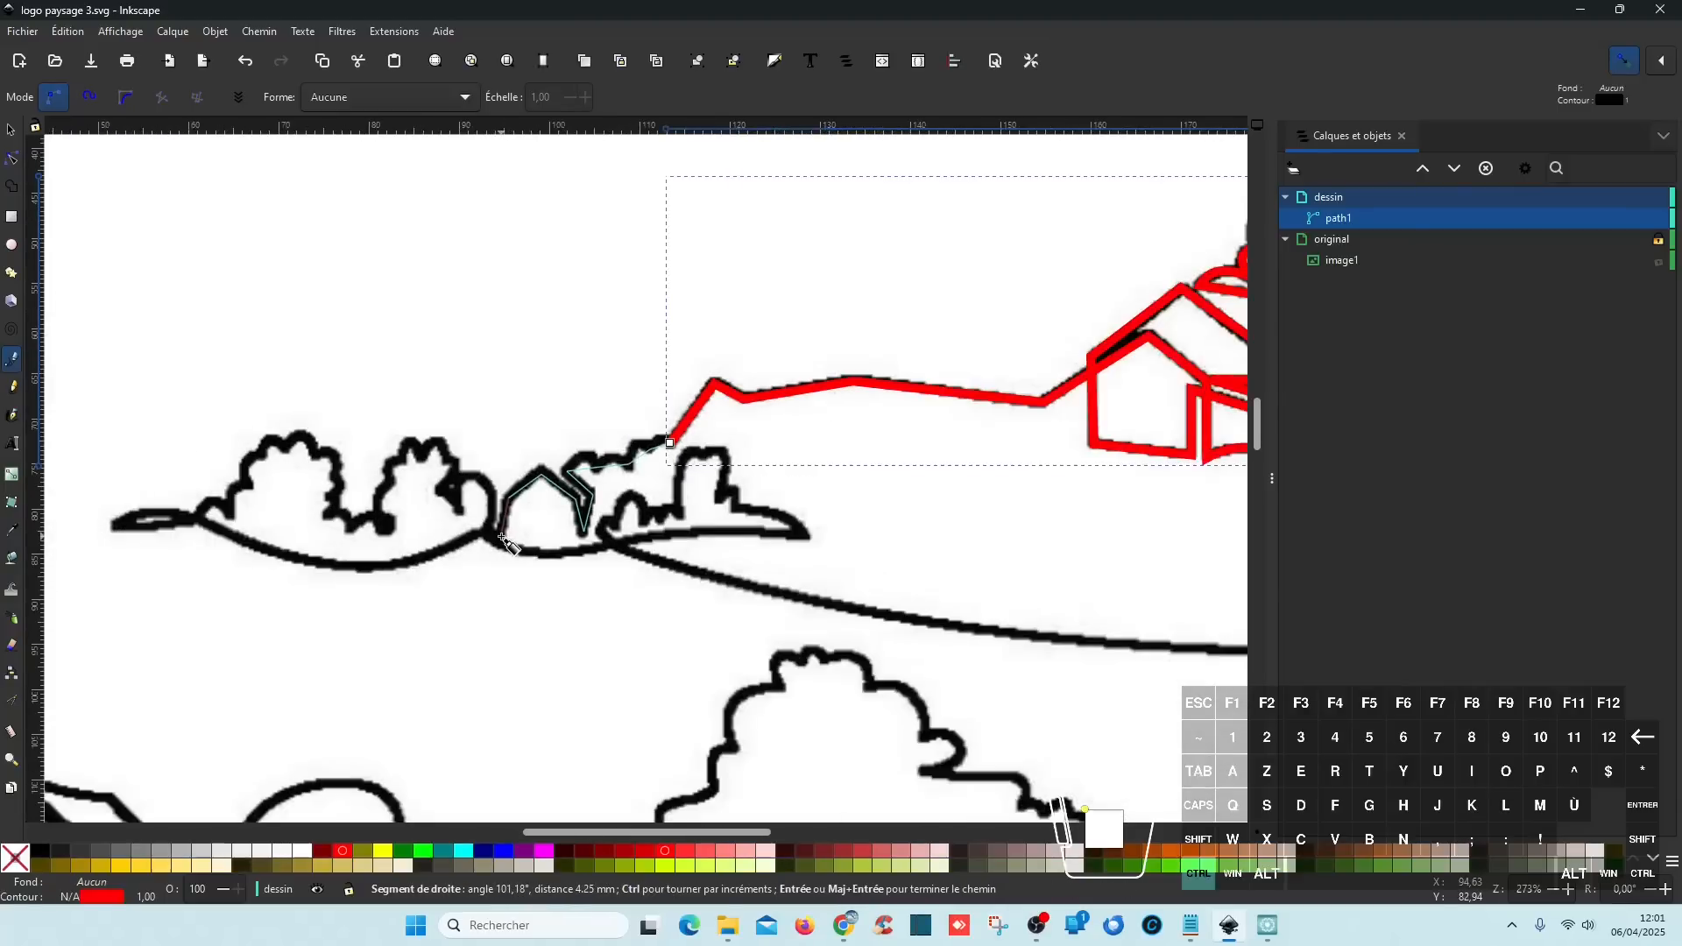
{"action": "scroll", "coordinate": [506, 531], "scroll_direction": "up", "scroll_amount": 3}
{"action": "left_click", "coordinate": [474, 554]}
{"action": "left_click", "coordinate": [427, 525]}
- Run the path to the far left tip of the ground line, then back and around the large tree's outline
{"action": "scroll", "coordinate": [442, 523], "scroll_direction": "down", "scroll_amount": 1}
{"action": "scroll", "coordinate": [359, 512], "scroll_direction": "left", "scroll_amount": 5}
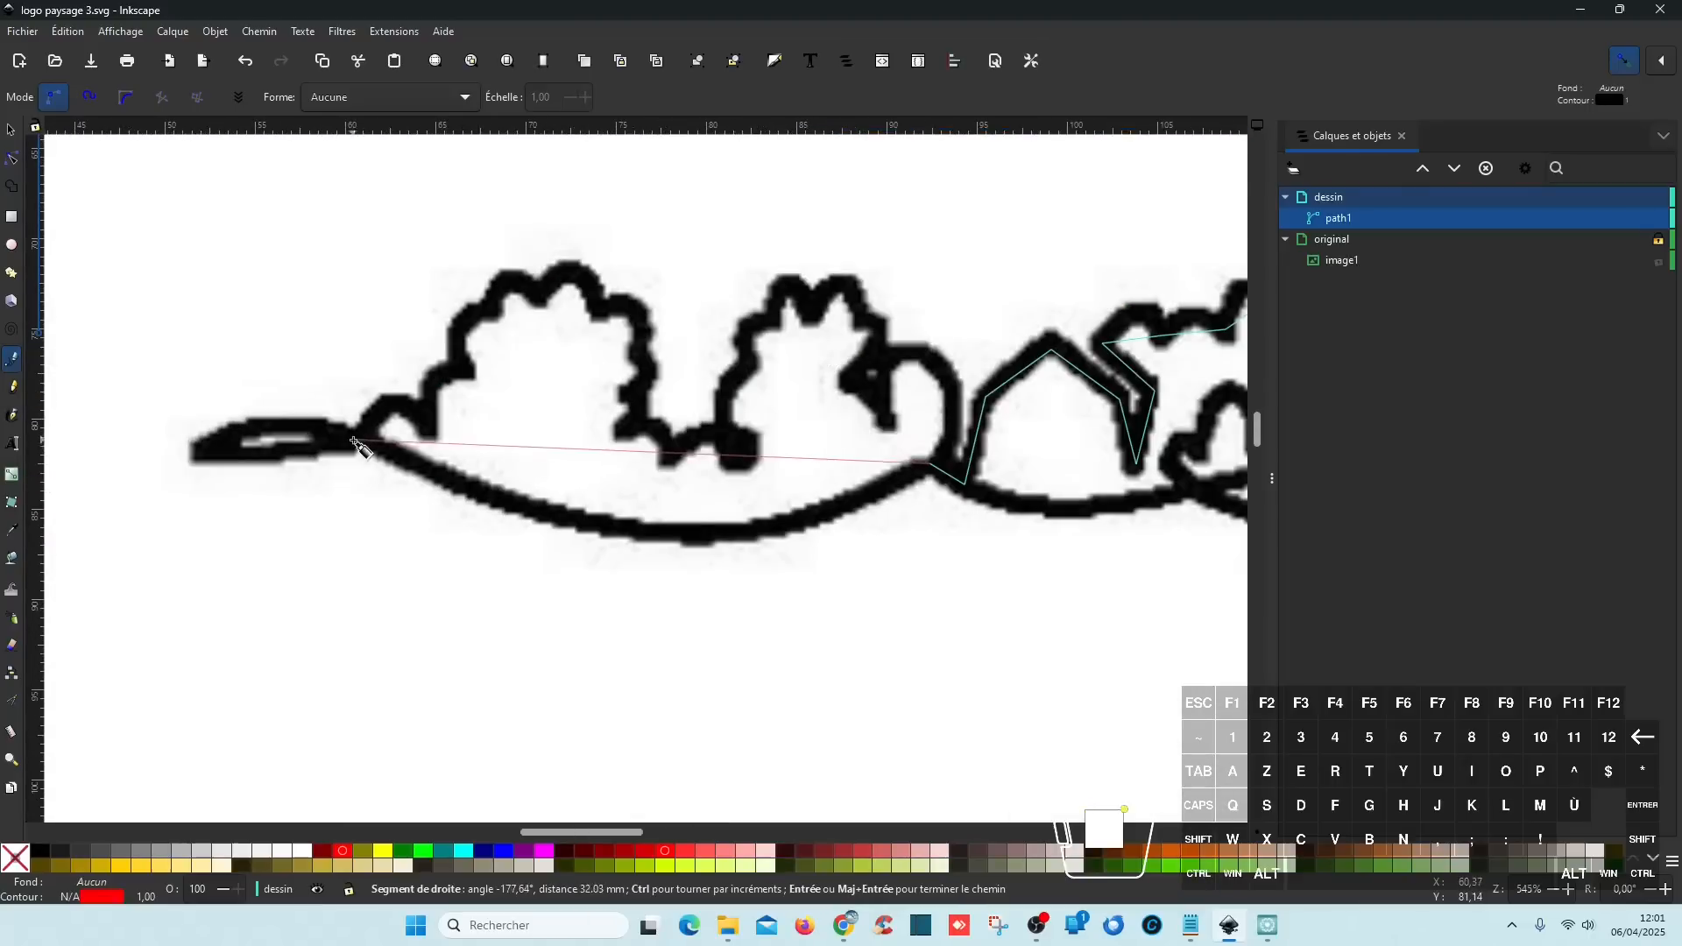
{"action": "left_click", "coordinate": [195, 452]}
{"action": "left_click", "coordinate": [350, 445]}
{"action": "left_click", "coordinate": [427, 433]}
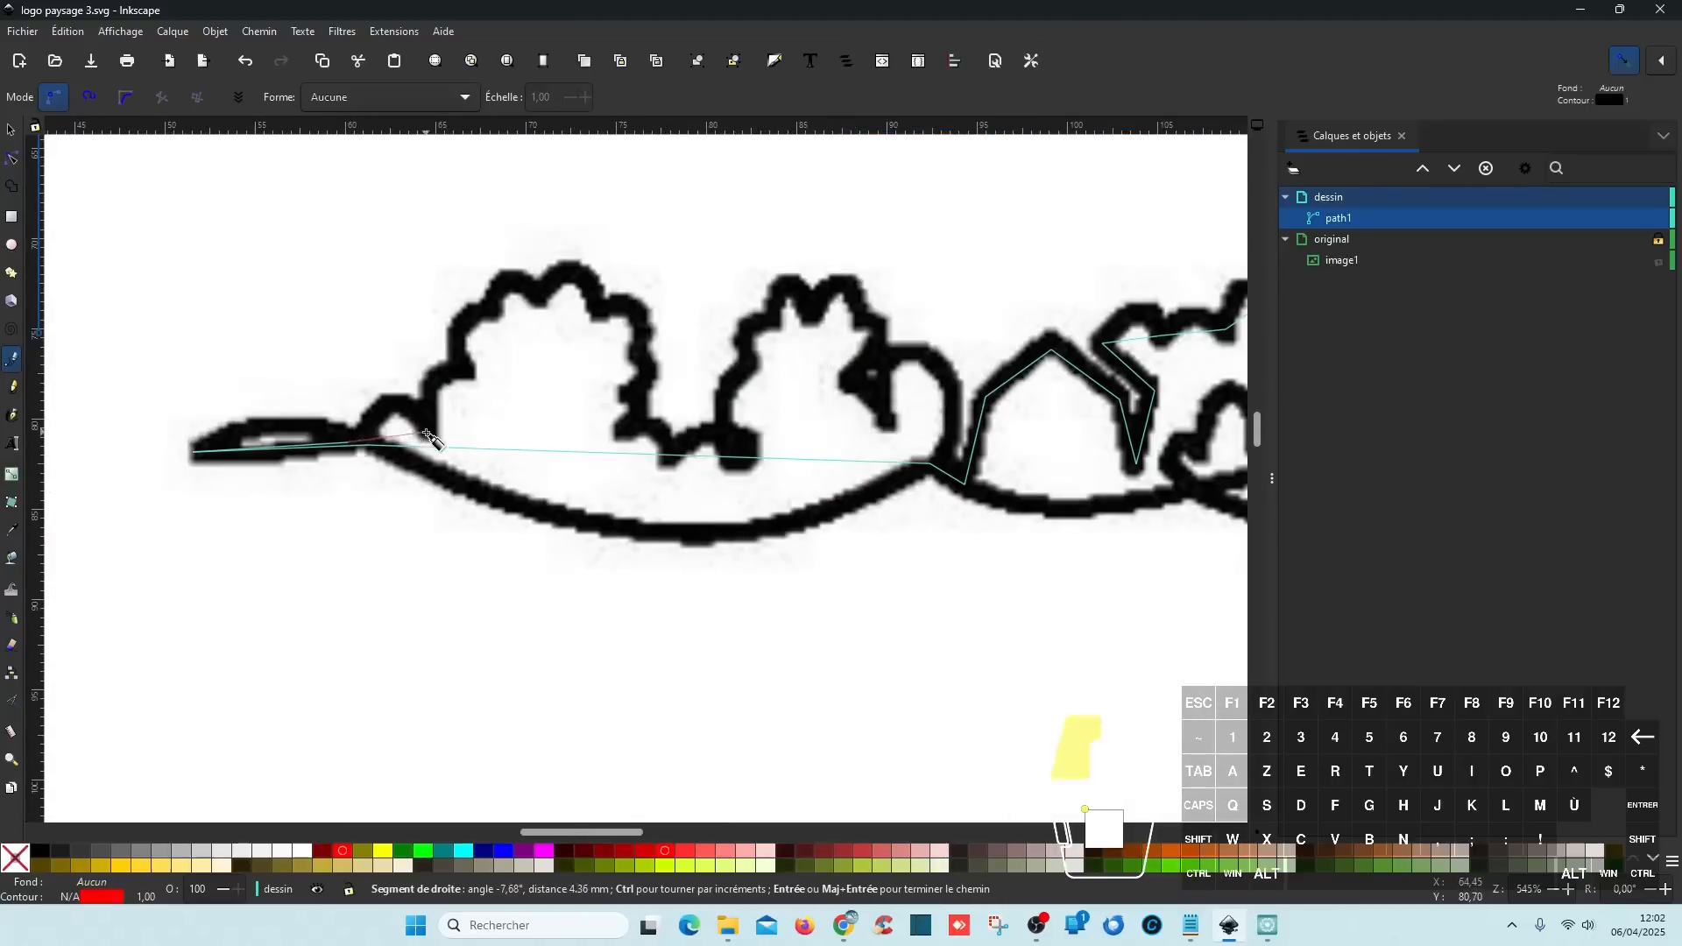
{"action": "left_click", "coordinate": [474, 375]}
{"action": "left_click", "coordinate": [543, 298]}
{"action": "left_click", "coordinate": [595, 313]}
{"action": "left_click", "coordinate": [632, 352]}
{"action": "left_click", "coordinate": [619, 435]}
{"action": "left_click", "coordinate": [661, 465]}
- Continue the path through the curl between the trees and over the crown of the second tree
{"action": "left_click", "coordinate": [758, 448]}
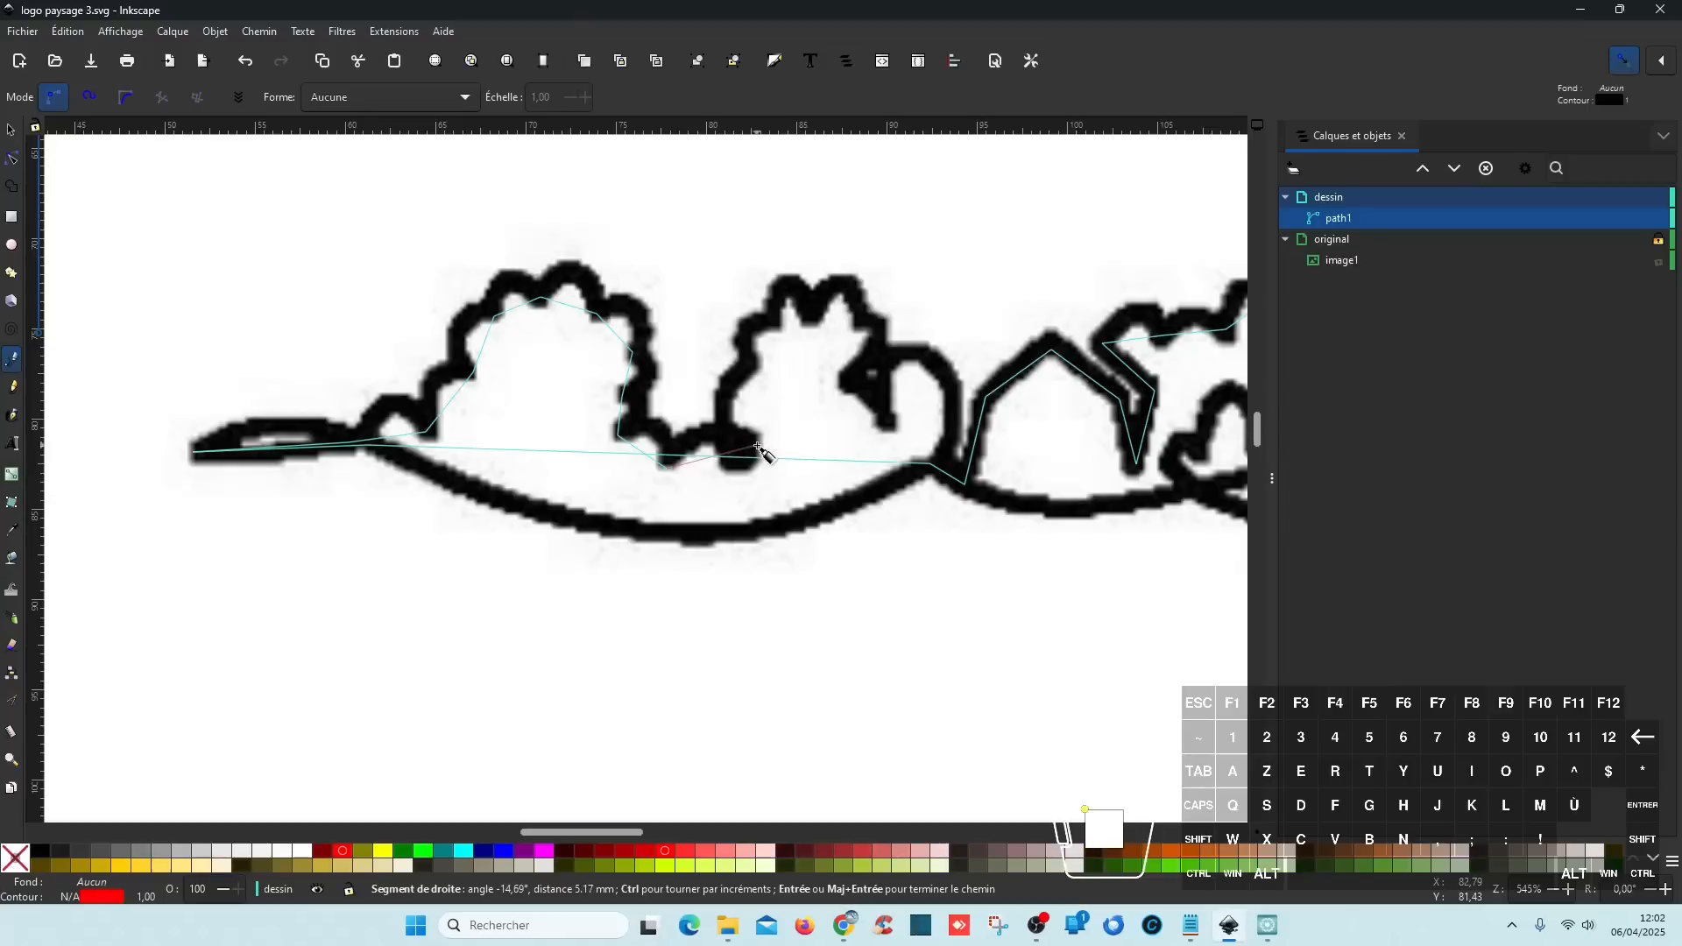
{"action": "left_click", "coordinate": [736, 464]}
{"action": "left_click", "coordinate": [726, 396]}
{"action": "left_click", "coordinate": [759, 359]}
{"action": "left_click", "coordinate": [775, 330]}
{"action": "left_click", "coordinate": [815, 318]}
{"action": "left_click", "coordinate": [885, 344]}
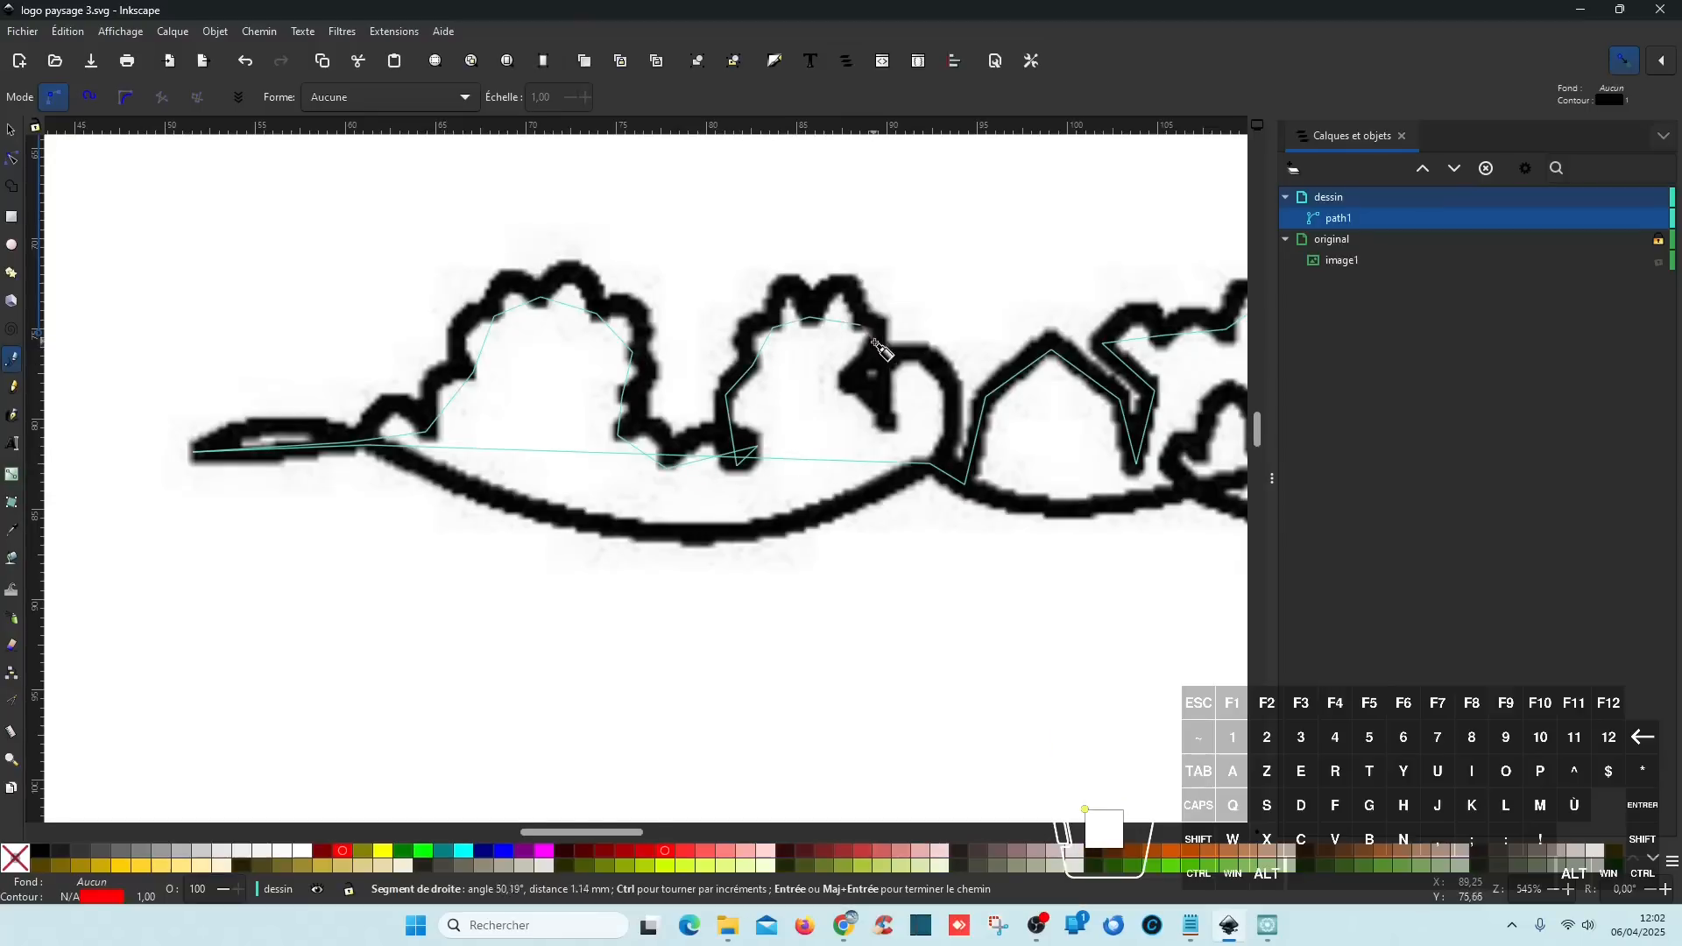
- Trace the notch and arch beside the second tree, continue beneath the small house and finish the path
{"action": "left_click", "coordinate": [842, 378]}
{"action": "left_click", "coordinate": [891, 426]}
{"action": "left_click", "coordinate": [903, 357]}
{"action": "left_click", "coordinate": [990, 497]}
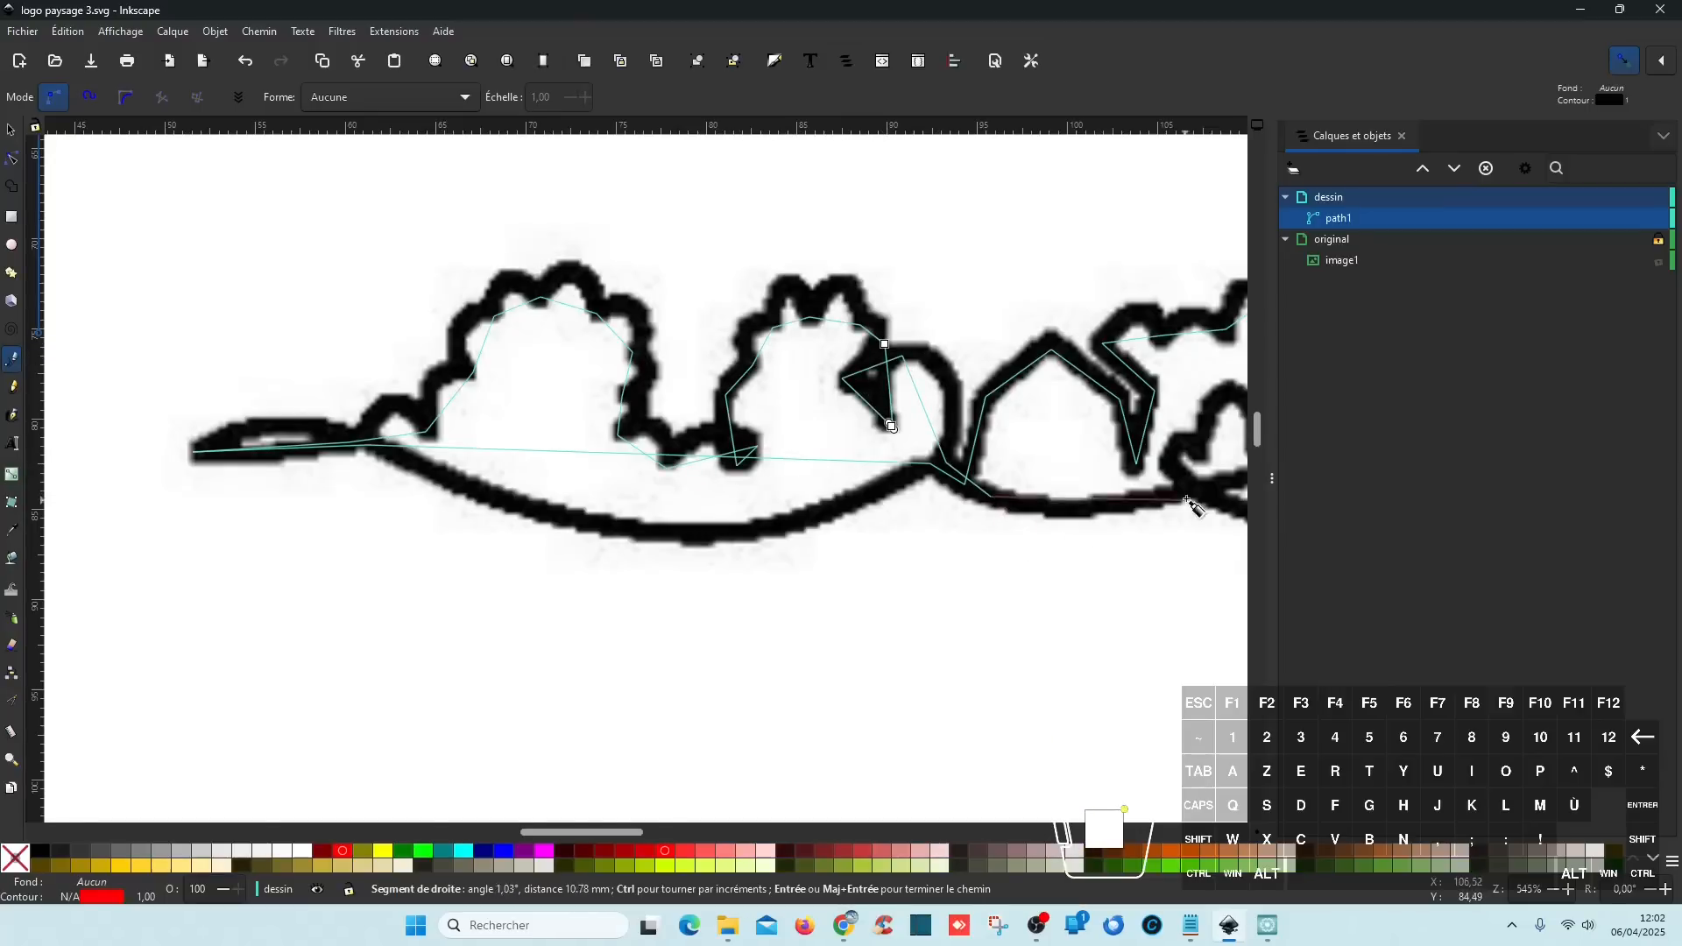
{"action": "left_click", "coordinate": [1180, 492]}
{"action": "key", "text": "Return"}
- Bend the path's straight segments along the bush between the small house and hill line into arcs following the bitmap
{"action": "left_click", "coordinate": [12, 159]}
{"action": "scroll", "coordinate": [793, 545], "scroll_direction": "down", "scroll_amount": 3}
{"action": "scroll", "coordinate": [1016, 539], "scroll_direction": "up", "scroll_amount": 5}
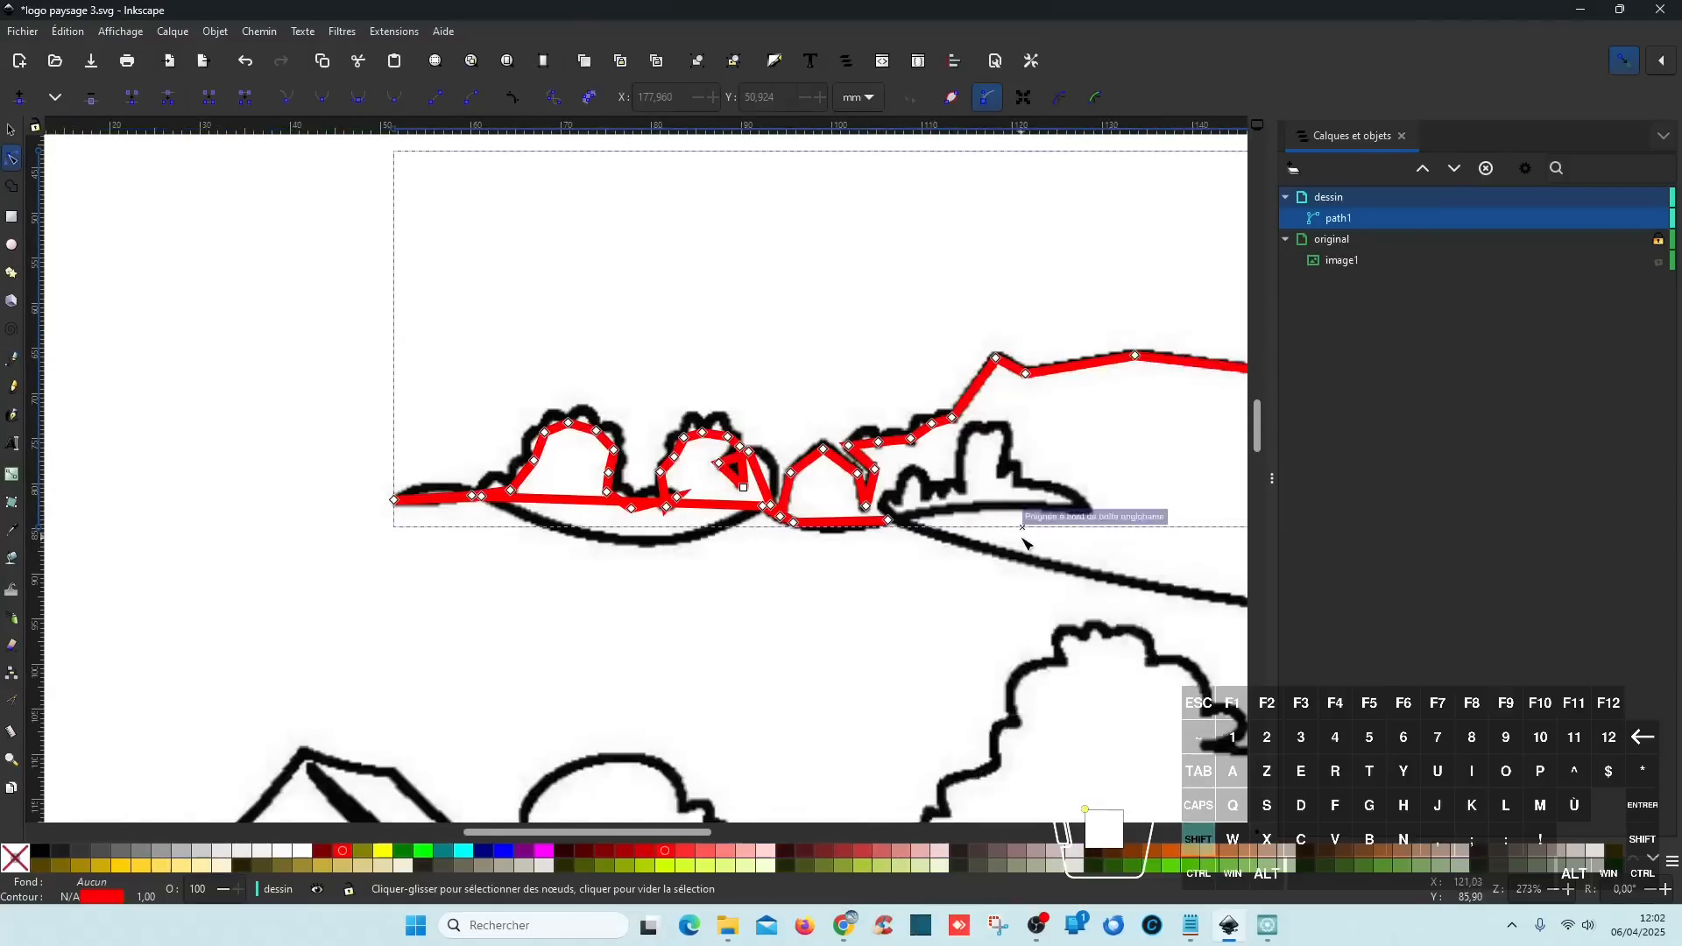
{"action": "left_click_drag", "start_coordinate": [875, 394], "coordinate": [880, 367]}
{"action": "left_click_drag", "start_coordinate": [790, 437], "coordinate": [773, 403]}
{"action": "left_click_drag", "start_coordinate": [684, 473], "coordinate": [689, 447]}
{"action": "left_click_drag", "start_coordinate": [561, 487], "coordinate": [565, 436]}
{"action": "left_click_drag", "start_coordinate": [461, 553], "coordinate": [463, 546]}
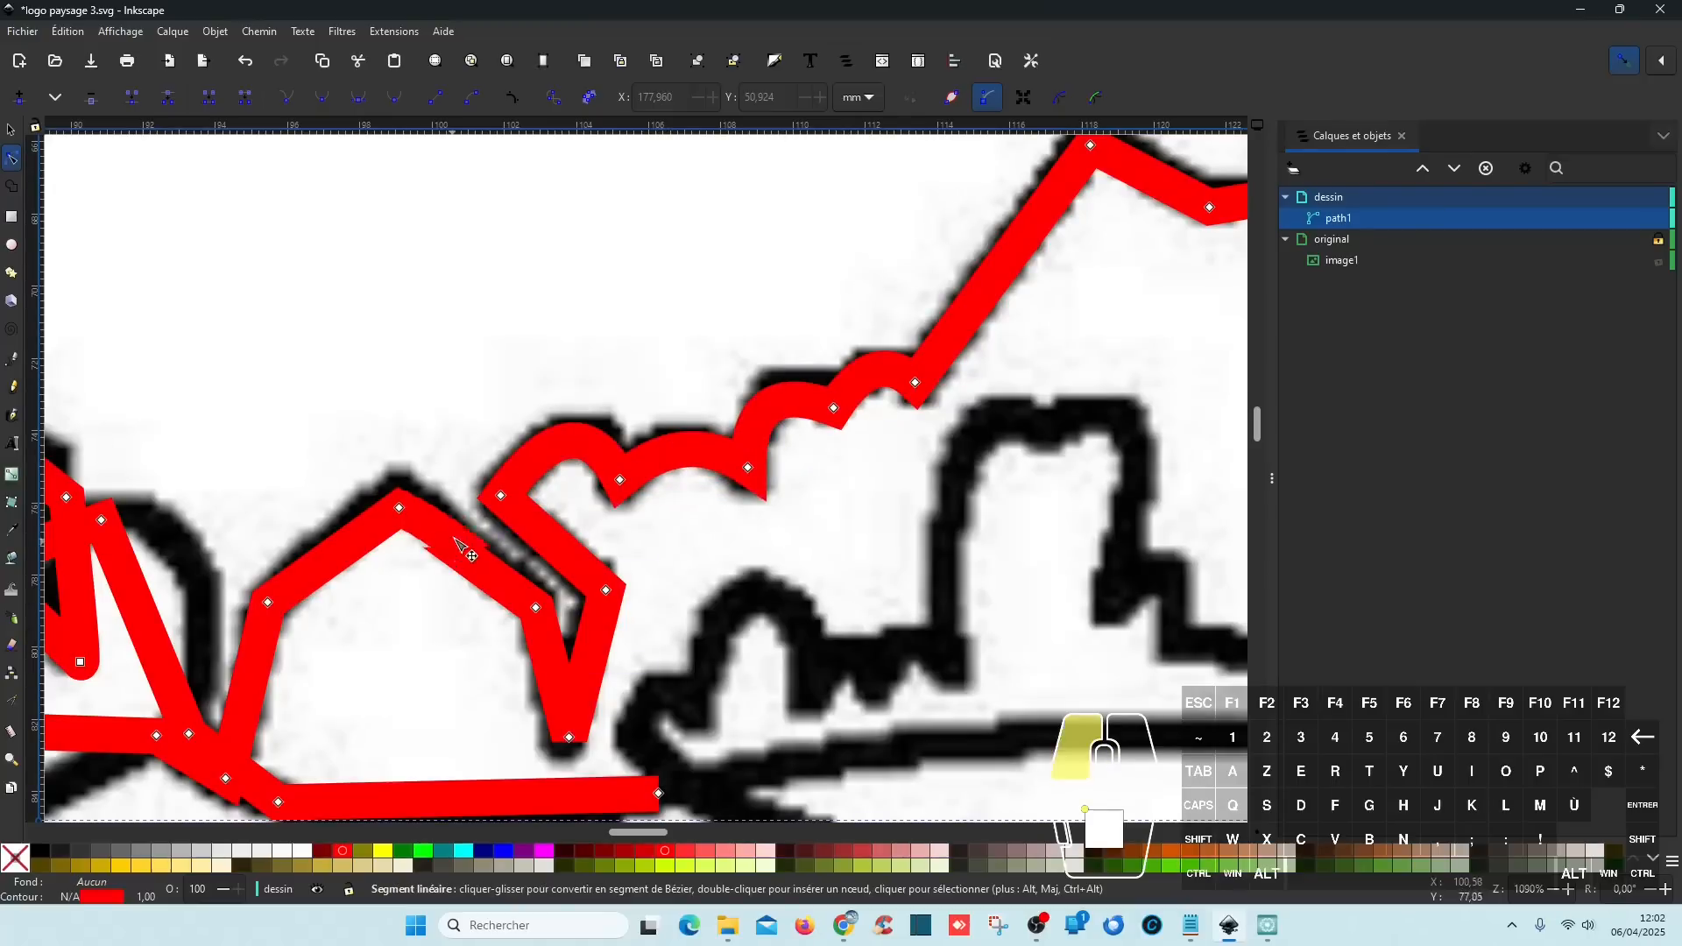
- Bend the arch beside the second tree and the segments of that tree's crown into curves following the bitmap
{"action": "left_click_drag", "start_coordinate": [145, 621], "coordinate": [184, 578]}
{"action": "scroll", "coordinate": [368, 626], "scroll_direction": "left", "scroll_amount": 5}
{"action": "mouse_move", "coordinate": [564, 593]}
{"action": "left_mouse_down"}
{"action": "mouse_move", "coordinate": [504, 592]}
{"action": "mouse_move", "coordinate": [552, 583]}
{"action": "left_mouse_up"}
{"action": "mouse_move", "coordinate": [532, 479]}
{"action": "left_mouse_down"}
{"action": "mouse_move", "coordinate": [545, 464]}
{"action": "mouse_move", "coordinate": [468, 384]}
{"action": "left_mouse_up"}
{"action": "left_click_drag", "start_coordinate": [369, 453], "coordinate": [363, 395]}
{"action": "left_click_drag", "start_coordinate": [311, 501], "coordinate": [281, 480]}
{"action": "left_click_drag", "start_coordinate": [265, 568], "coordinate": [253, 559]}
{"action": "left_click_drag", "start_coordinate": [247, 664], "coordinate": [227, 658]}
- Curve the long ground line beneath the two trees and the curl segments between their bases to match the bitmap
{"action": "left_click_drag", "start_coordinate": [408, 670], "coordinate": [929, 486]}
{"action": "left_click_drag", "start_coordinate": [550, 531], "coordinate": [569, 687]}
{"action": "left_click_drag", "start_coordinate": [731, 538], "coordinate": [727, 484]}
{"action": "mouse_move", "coordinate": [801, 535]}
{"action": "left_mouse_down"}
{"action": "mouse_move", "coordinate": [812, 544]}
{"action": "mouse_move", "coordinate": [805, 508]}
{"action": "left_mouse_up"}
{"action": "left_click_drag", "start_coordinate": [595, 529], "coordinate": [632, 490]}
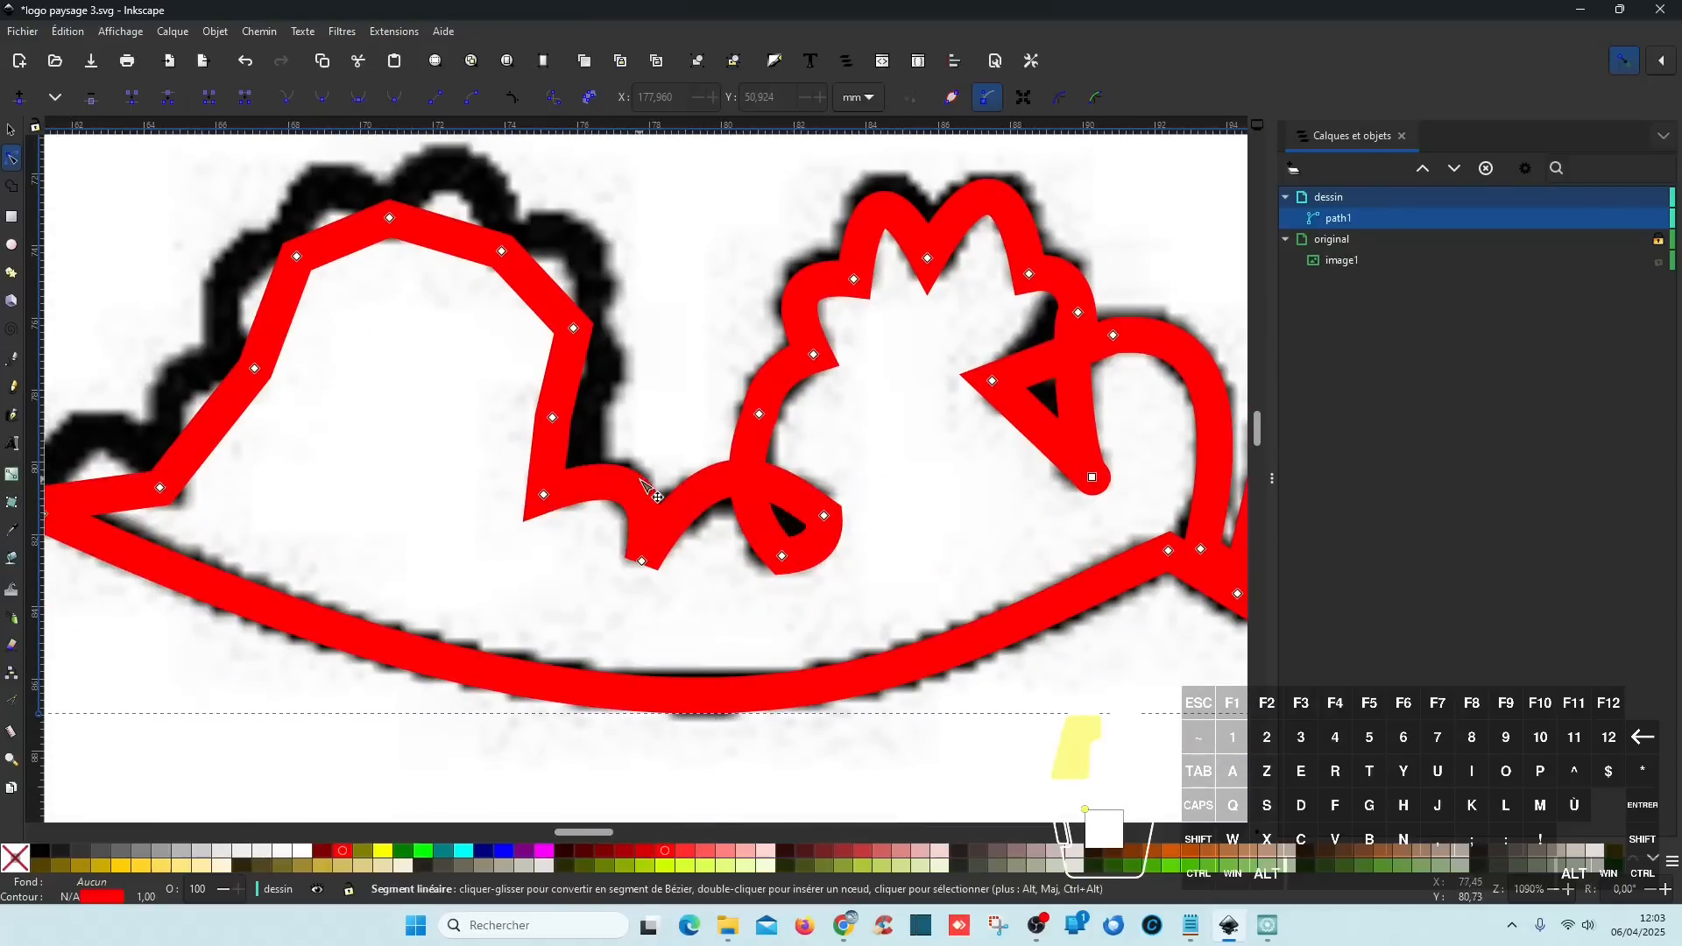
- Bend the large tree's outline segments into scallops and curve the pointed left end of the ground line
{"action": "left_click_drag", "start_coordinate": [548, 456], "coordinate": [584, 447]}
{"action": "left_click_drag", "start_coordinate": [564, 371], "coordinate": [609, 362]}
{"action": "left_click_drag", "start_coordinate": [539, 291], "coordinate": [578, 249]}
{"action": "left_click_drag", "start_coordinate": [447, 233], "coordinate": [460, 177]}
{"action": "left_click_drag", "start_coordinate": [343, 237], "coordinate": [327, 190]}
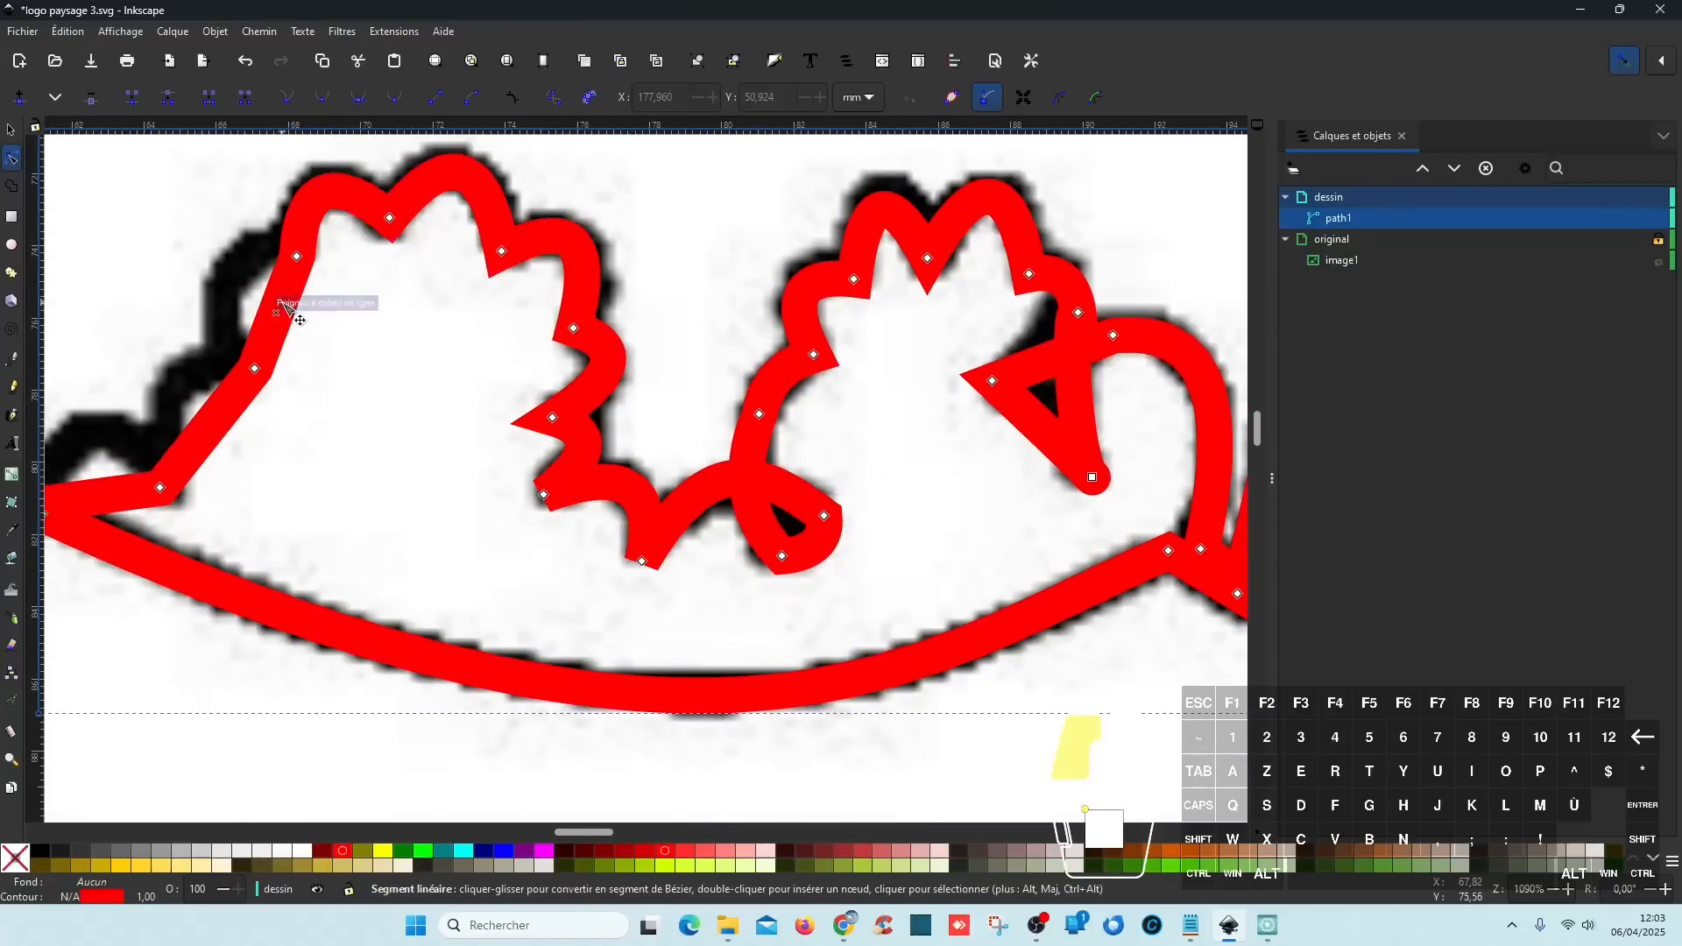
{"action": "left_click_drag", "start_coordinate": [279, 315], "coordinate": [221, 298]}
{"action": "left_click_drag", "start_coordinate": [208, 427], "coordinate": [171, 385]}
{"action": "left_click_drag", "start_coordinate": [365, 473], "coordinate": [371, 411]}
{"action": "mouse_move", "coordinate": [654, 440]}
{"action": "left_mouse_down"}
{"action": "mouse_move", "coordinate": [642, 380]}
{"action": "mouse_move", "coordinate": [624, 450]}
{"action": "left_mouse_up"}
- Save the extended drawing, switch to Artistic Digitizer and open the recent file logo paysage 3.svg in another new design
{"action": "scroll", "coordinate": [576, 499], "scroll_direction": "down", "scroll_amount": 4}
{"action": "left_click_drag", "start_coordinate": [1004, 519], "coordinate": [728, 525]}
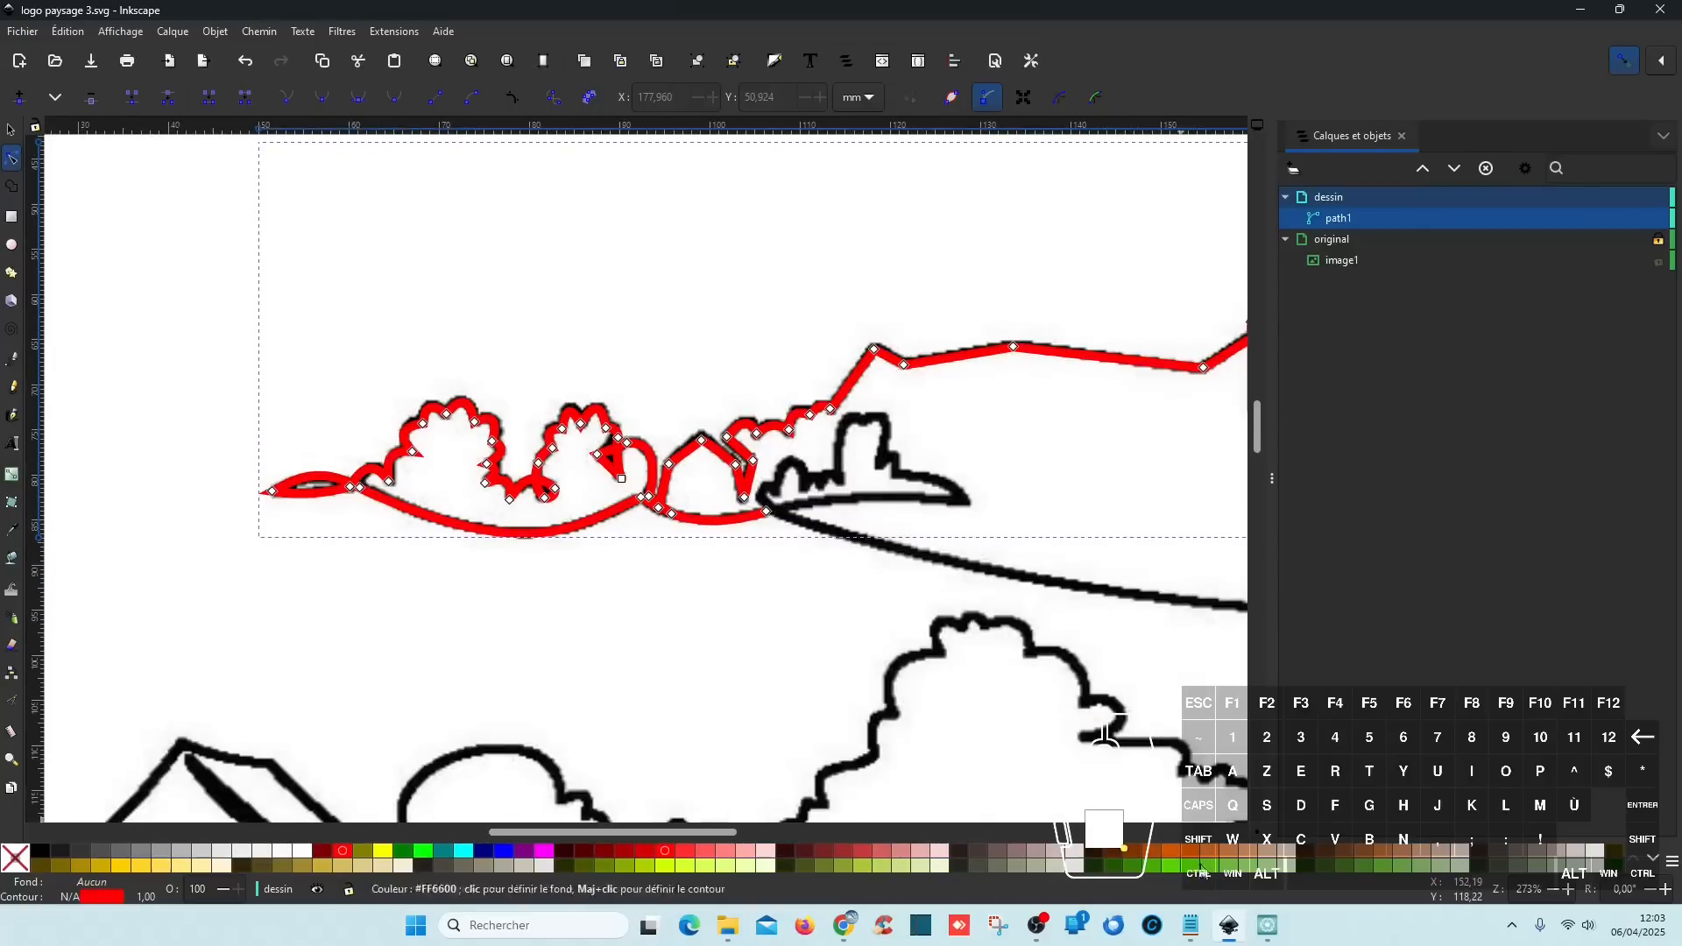
{"action": "key", "text": "alt+Tab"}
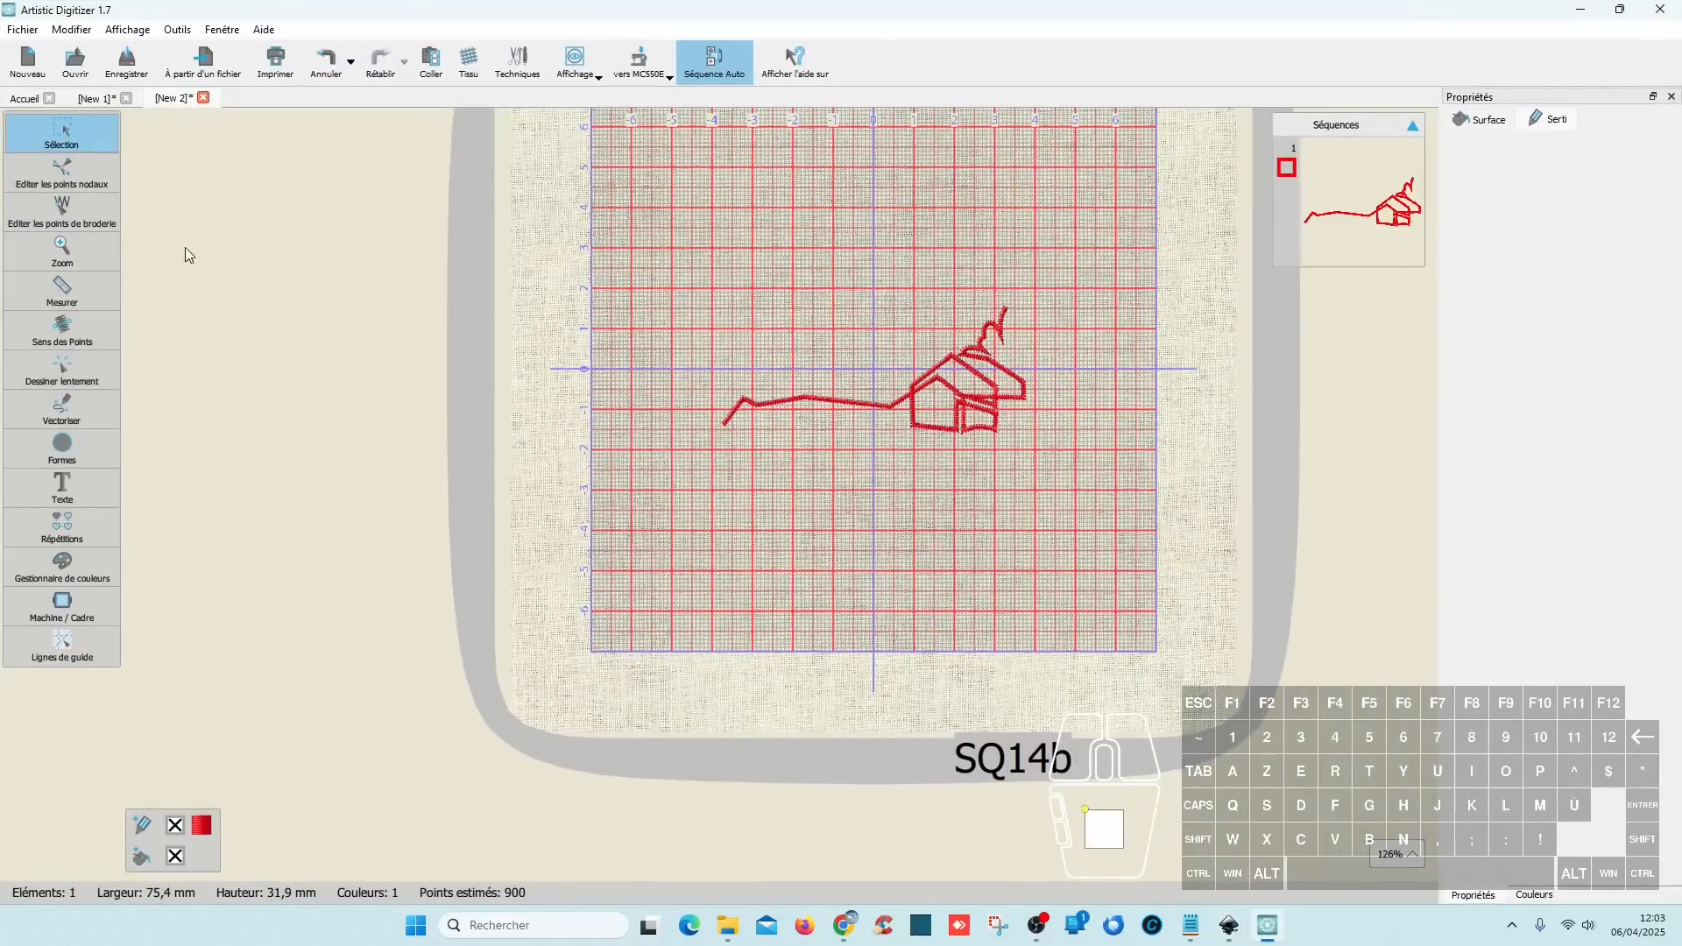
{"action": "left_click", "coordinate": [24, 99]}
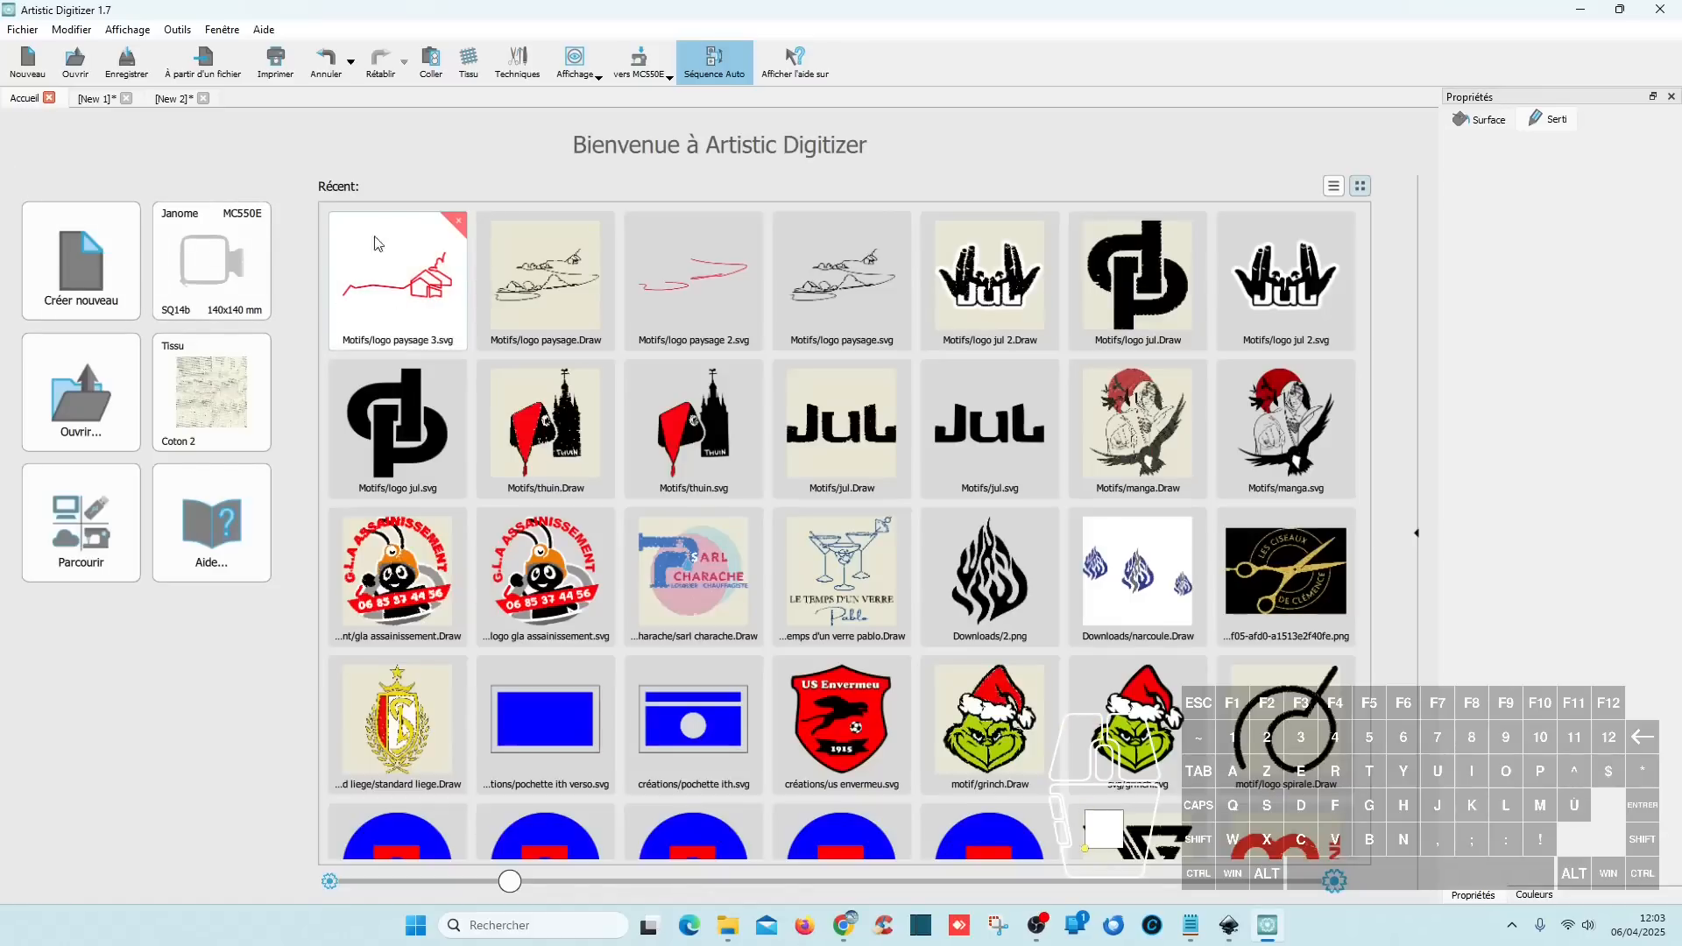
{"action": "left_click", "coordinate": [397, 309]}
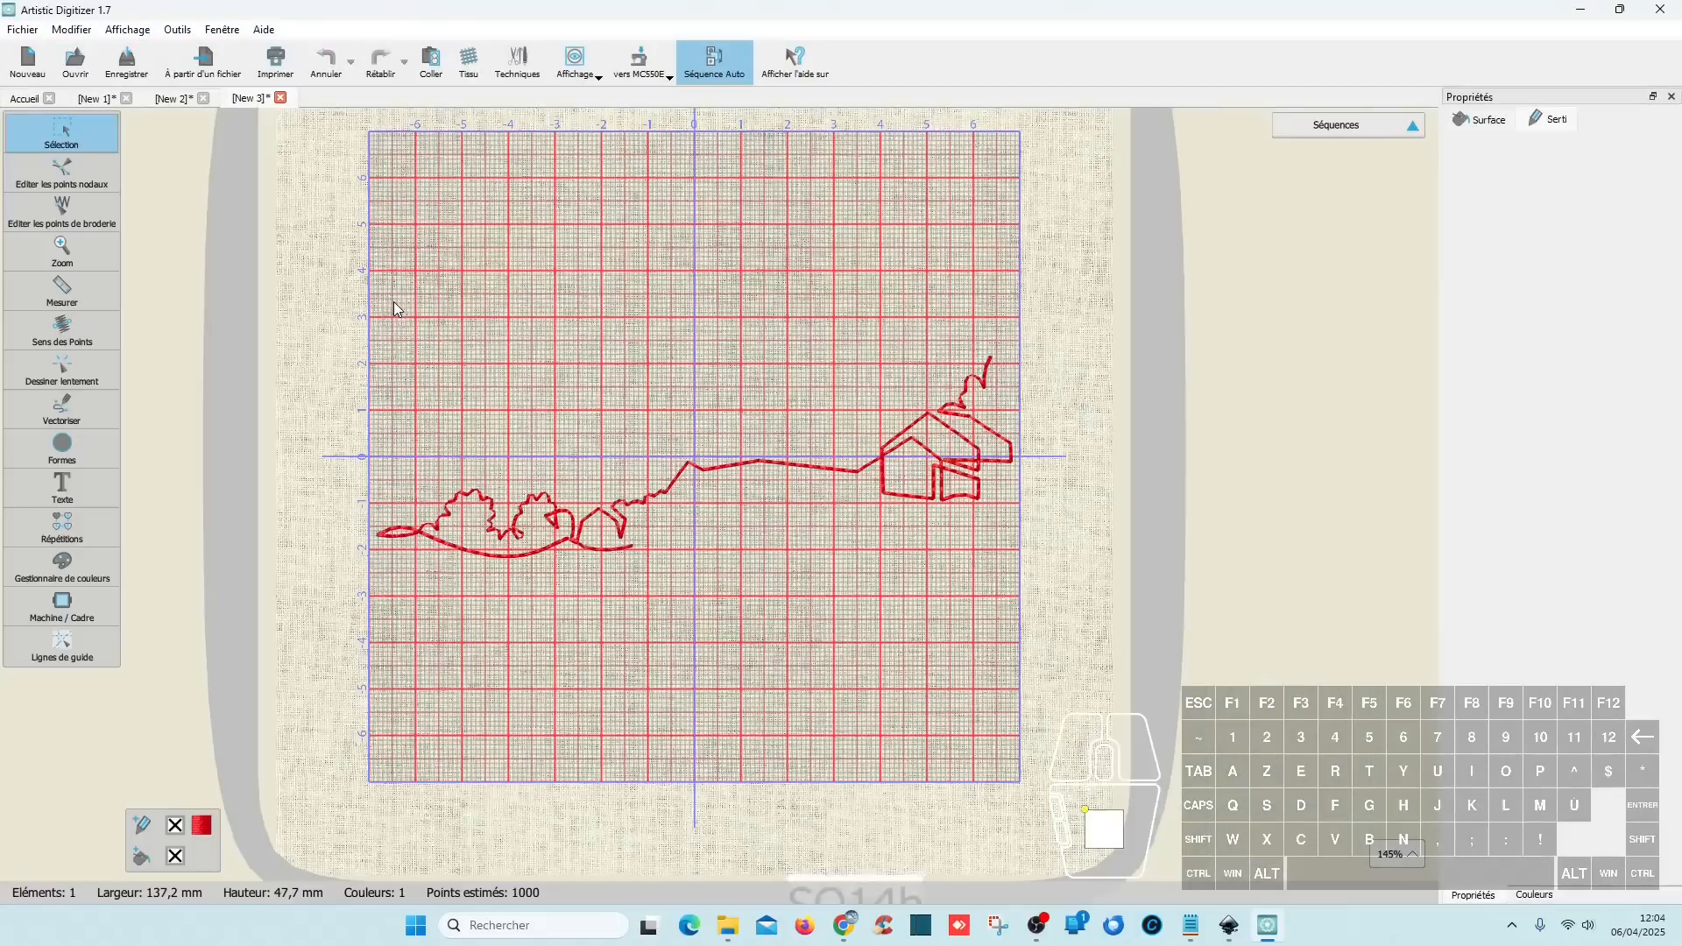
- Inspect the imported landscape line's running stitches and convert the whole outline to the Bourdon satin outline stitch
{"action": "scroll", "coordinate": [610, 545], "scroll_direction": "up", "scroll_amount": 5, "text": "ctrl"}
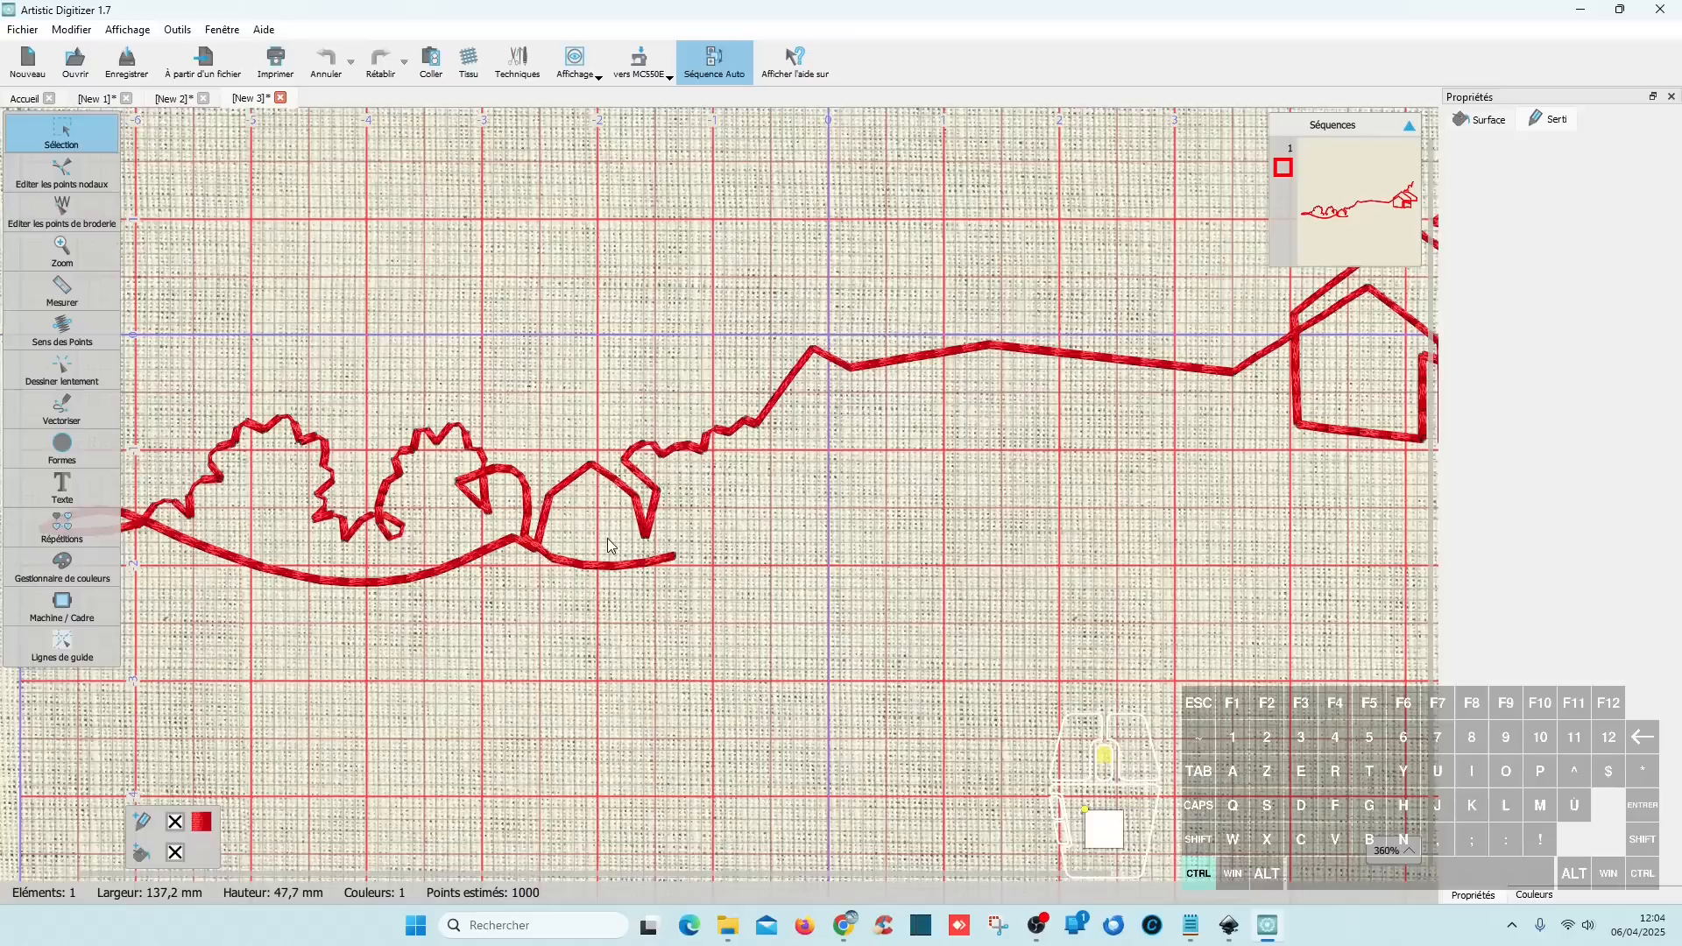
{"action": "scroll", "coordinate": [615, 543], "scroll_direction": "down", "scroll_amount": 4, "text": "ctrl"}
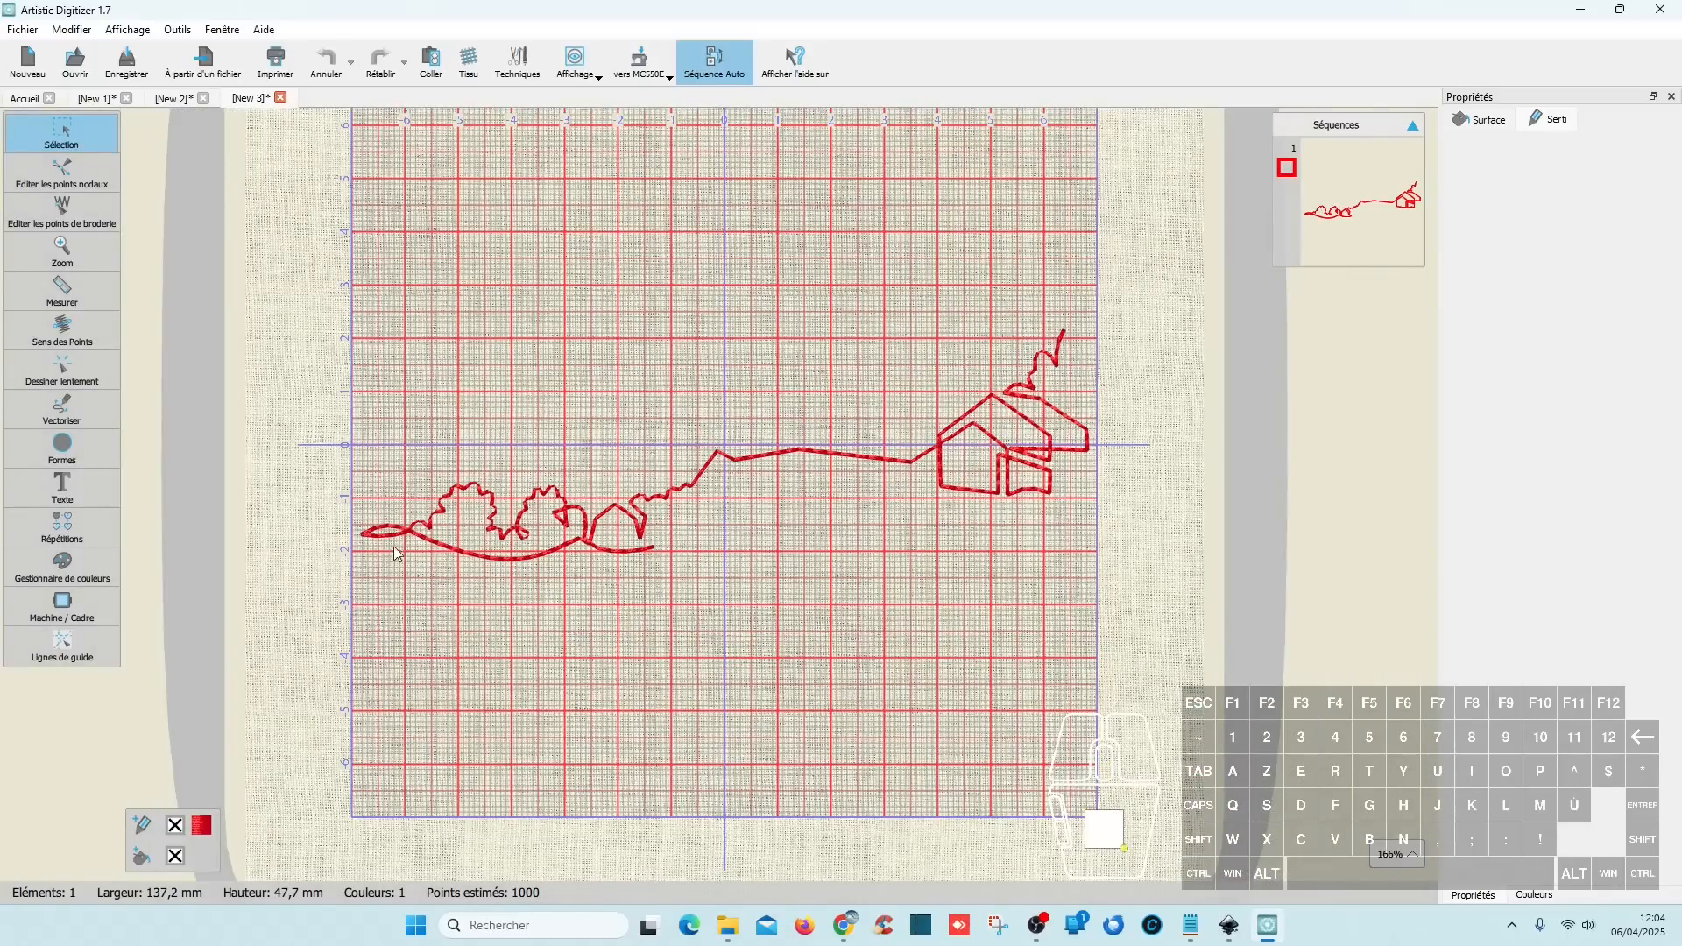
{"action": "scroll", "coordinate": [456, 536], "scroll_direction": "up", "scroll_amount": 5, "text": "ctrl"}
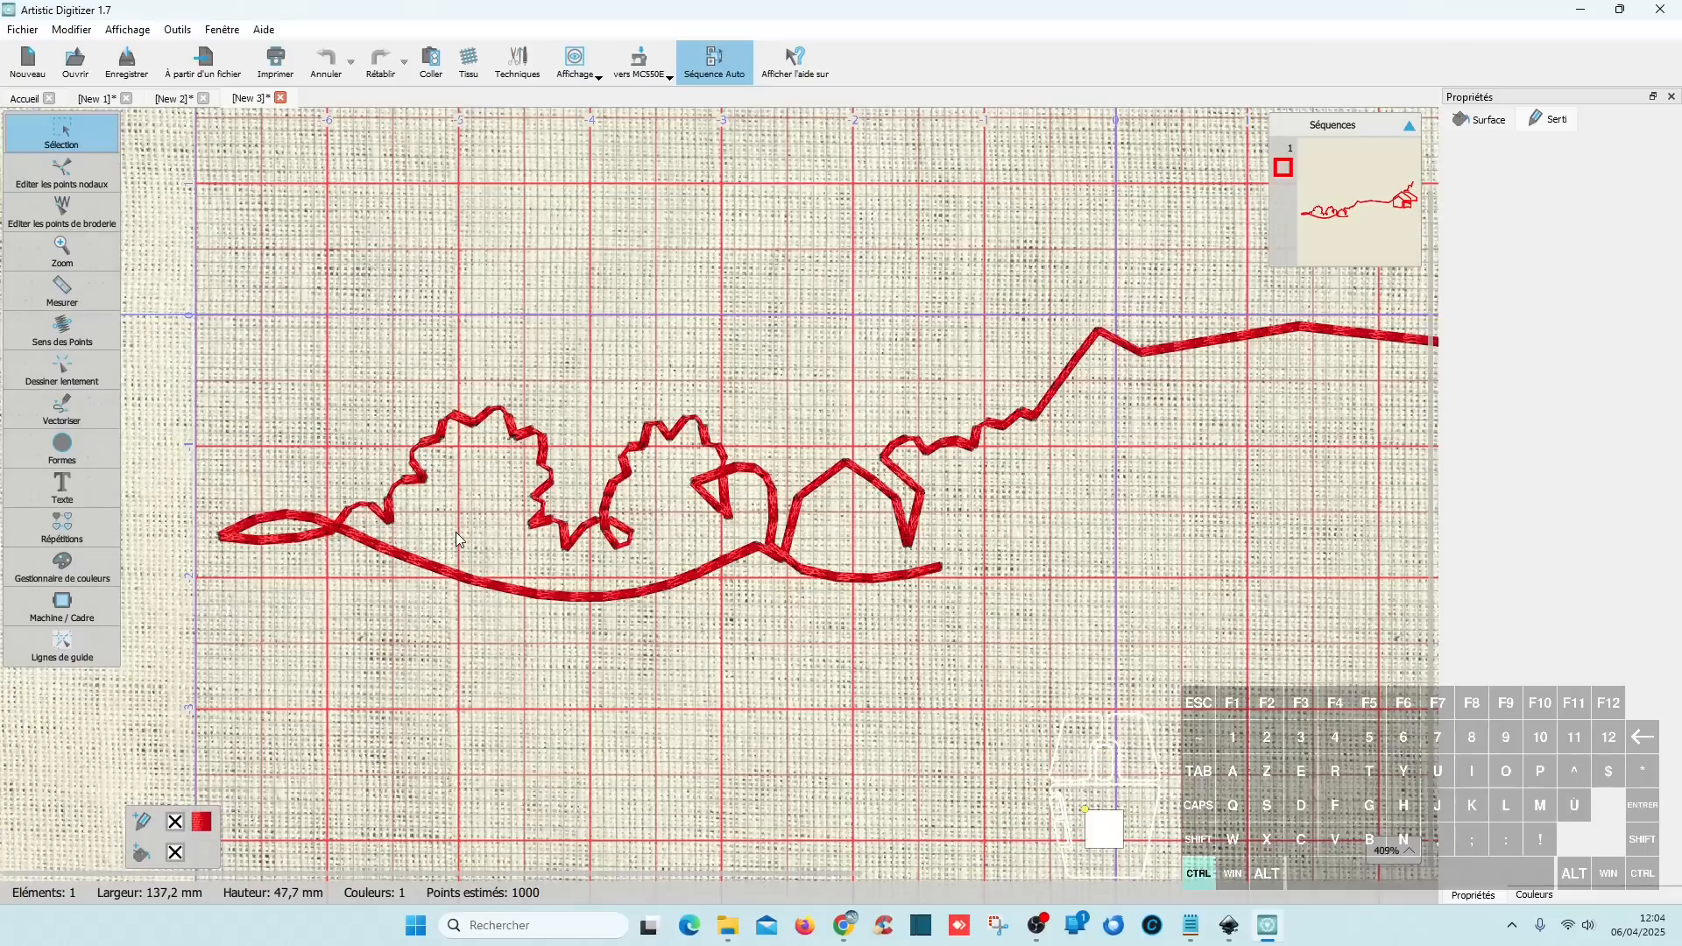
{"action": "scroll", "coordinate": [456, 530], "scroll_direction": "up", "scroll_amount": 1, "text": "ctrl"}
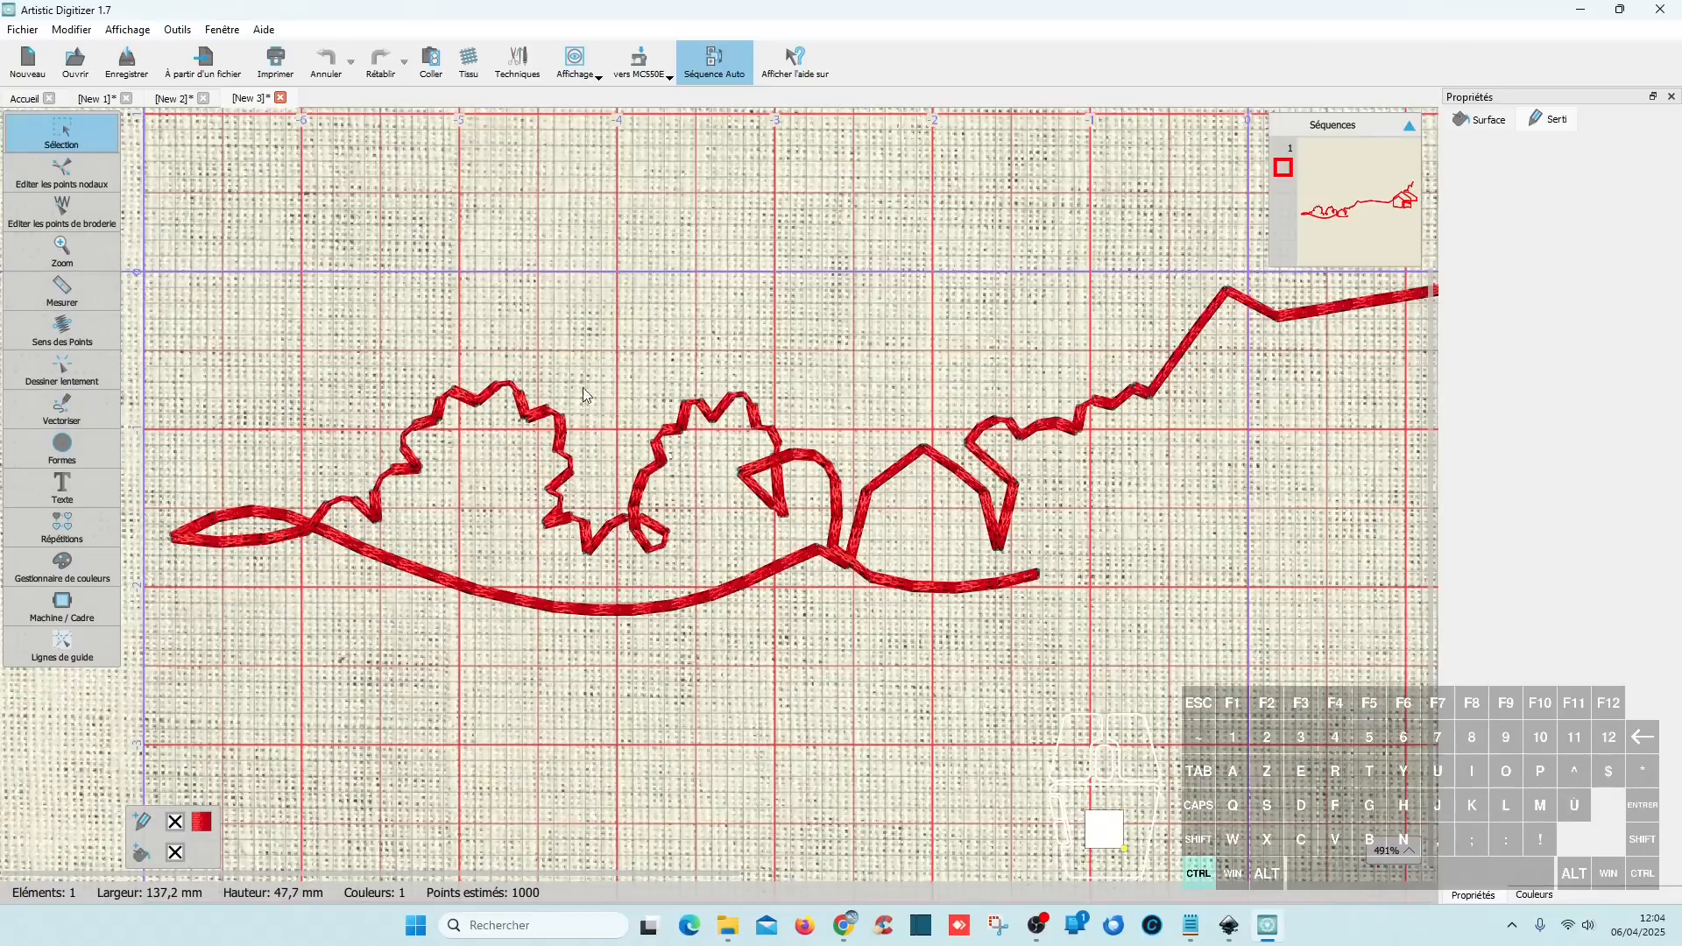
{"action": "scroll", "coordinate": [975, 578], "scroll_direction": "down", "scroll_amount": 7, "text": "ctrl"}
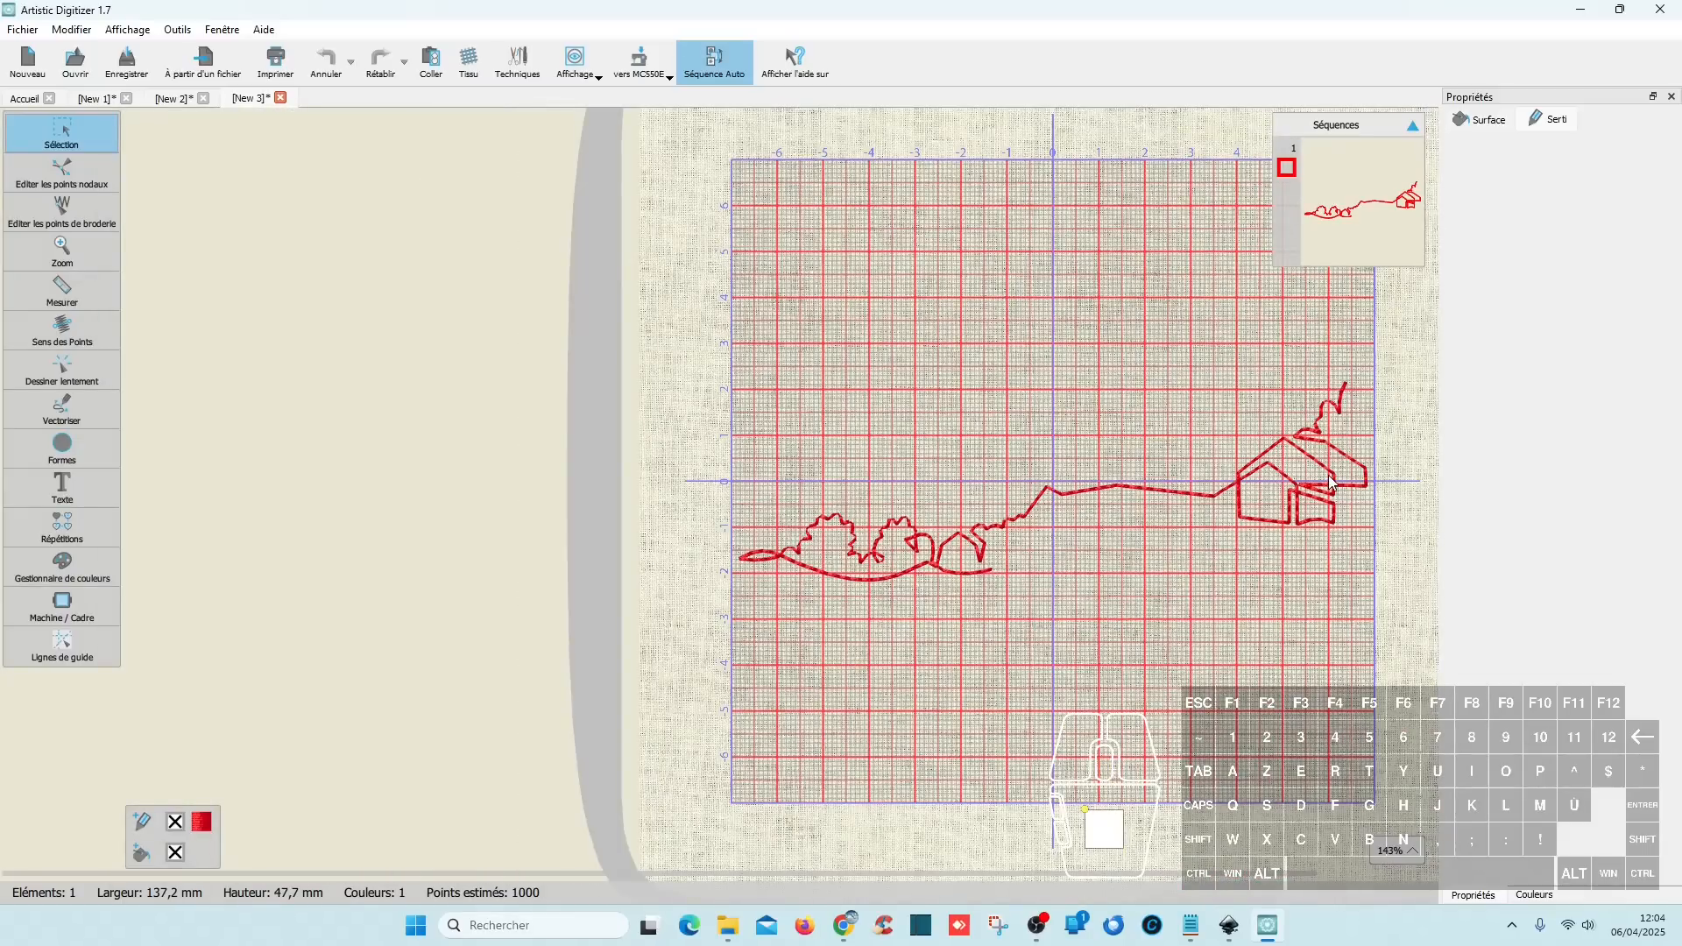
{"action": "left_click", "coordinate": [1332, 482]}
{"action": "left_click", "coordinate": [1587, 180]}
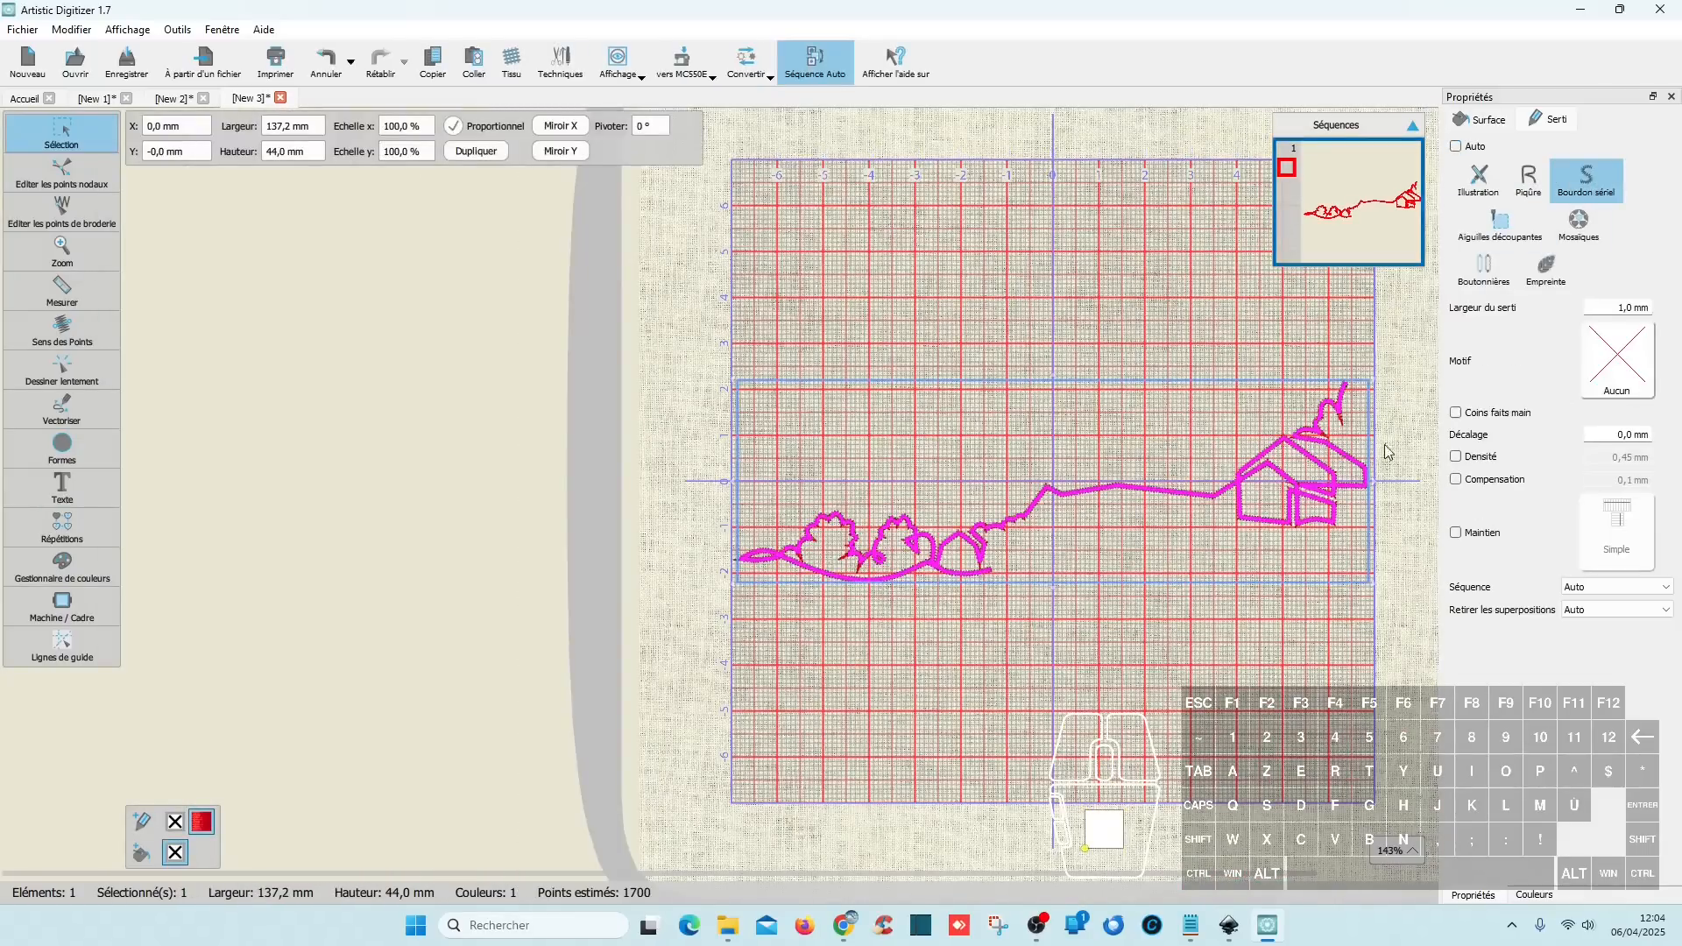
- Examine the satin stitching up close along the trees, small house and hill line
{"action": "left_click", "coordinate": [1046, 742]}
{"action": "scroll", "coordinate": [799, 610], "scroll_direction": "up", "scroll_amount": 6, "text": "ctrl"}
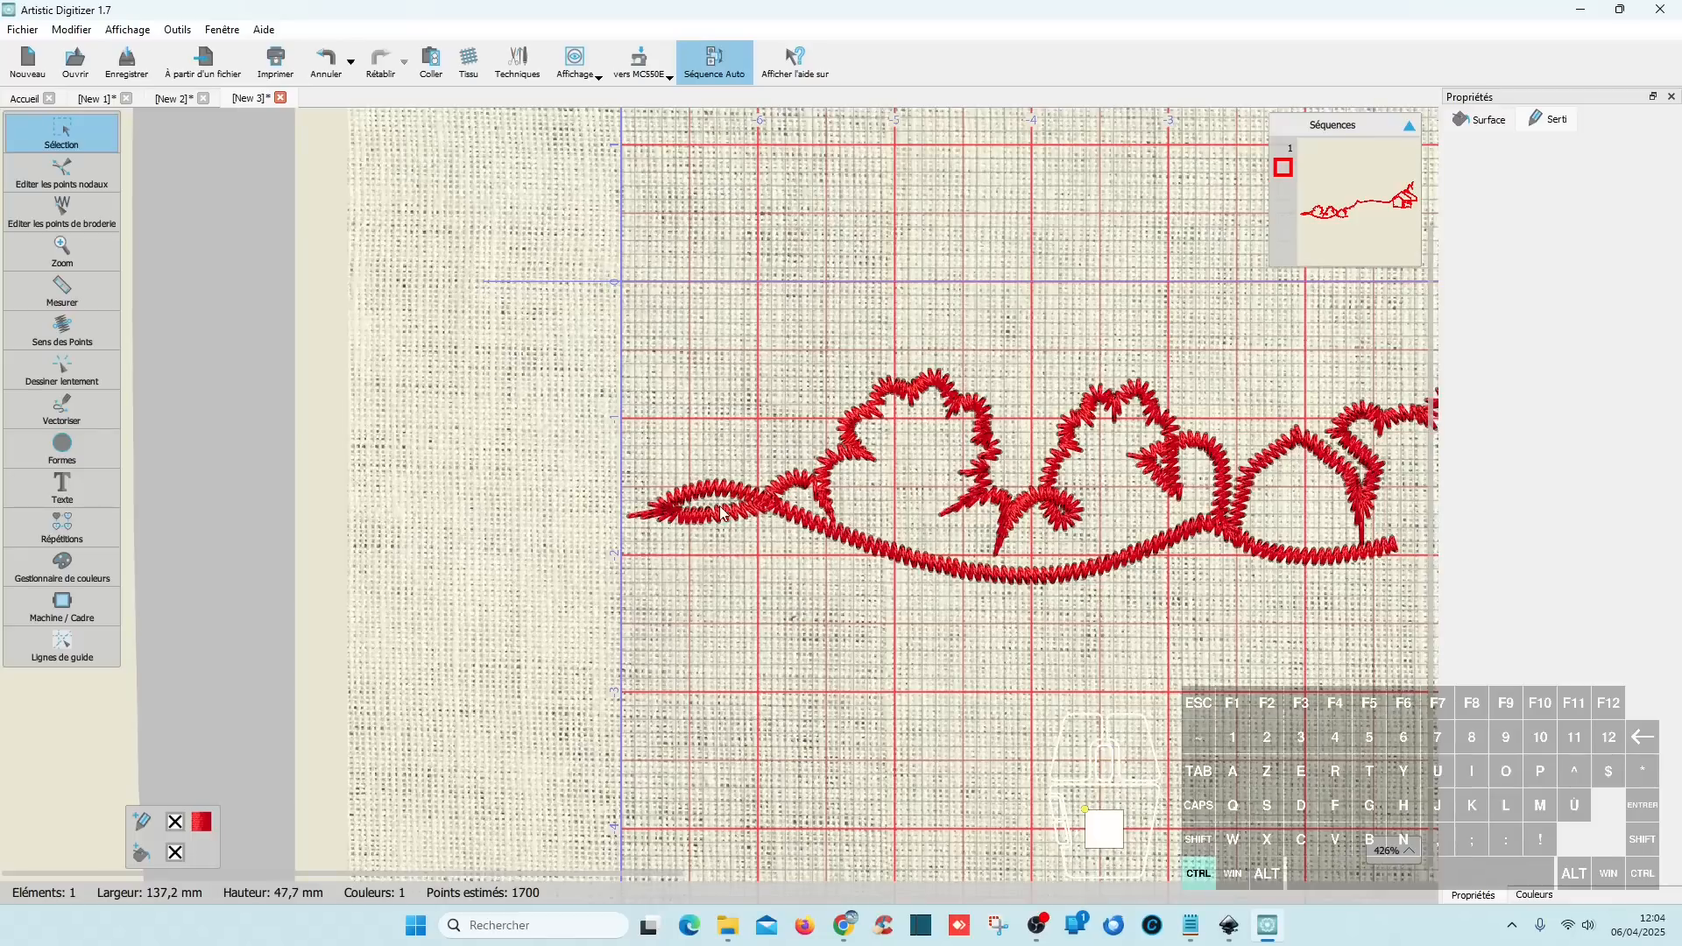
{"action": "scroll", "coordinate": [987, 567], "scroll_direction": "down", "scroll_amount": 3, "text": "ctrl"}
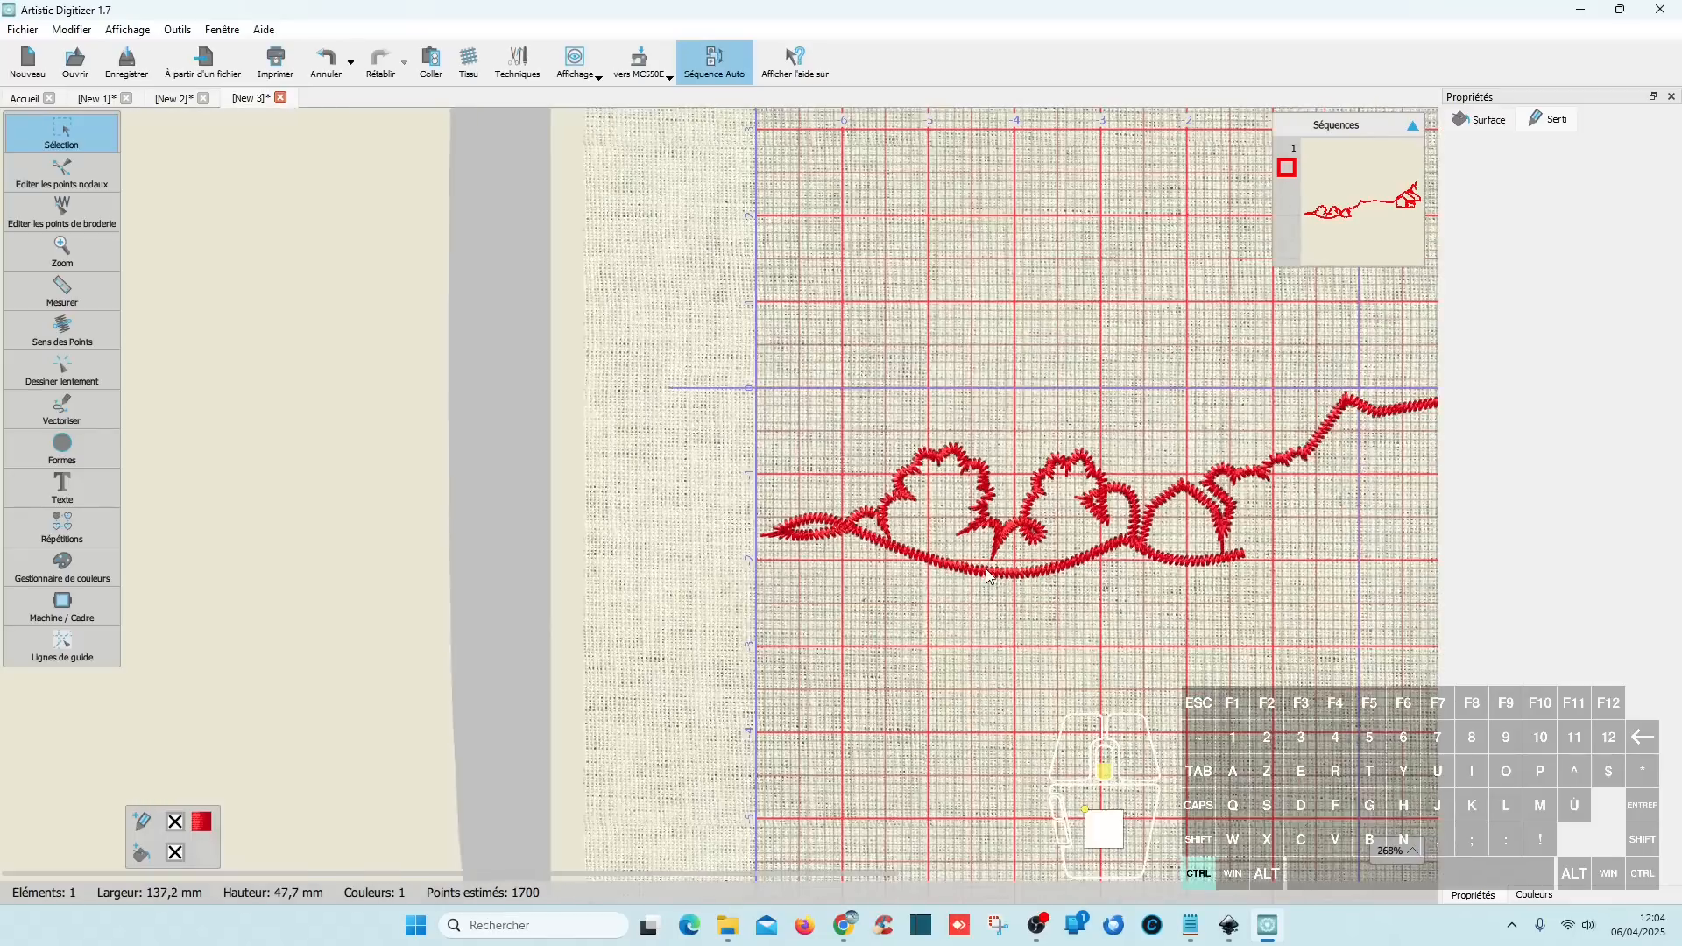
{"action": "scroll", "coordinate": [1306, 580], "scroll_direction": "right", "scroll_amount": 5}
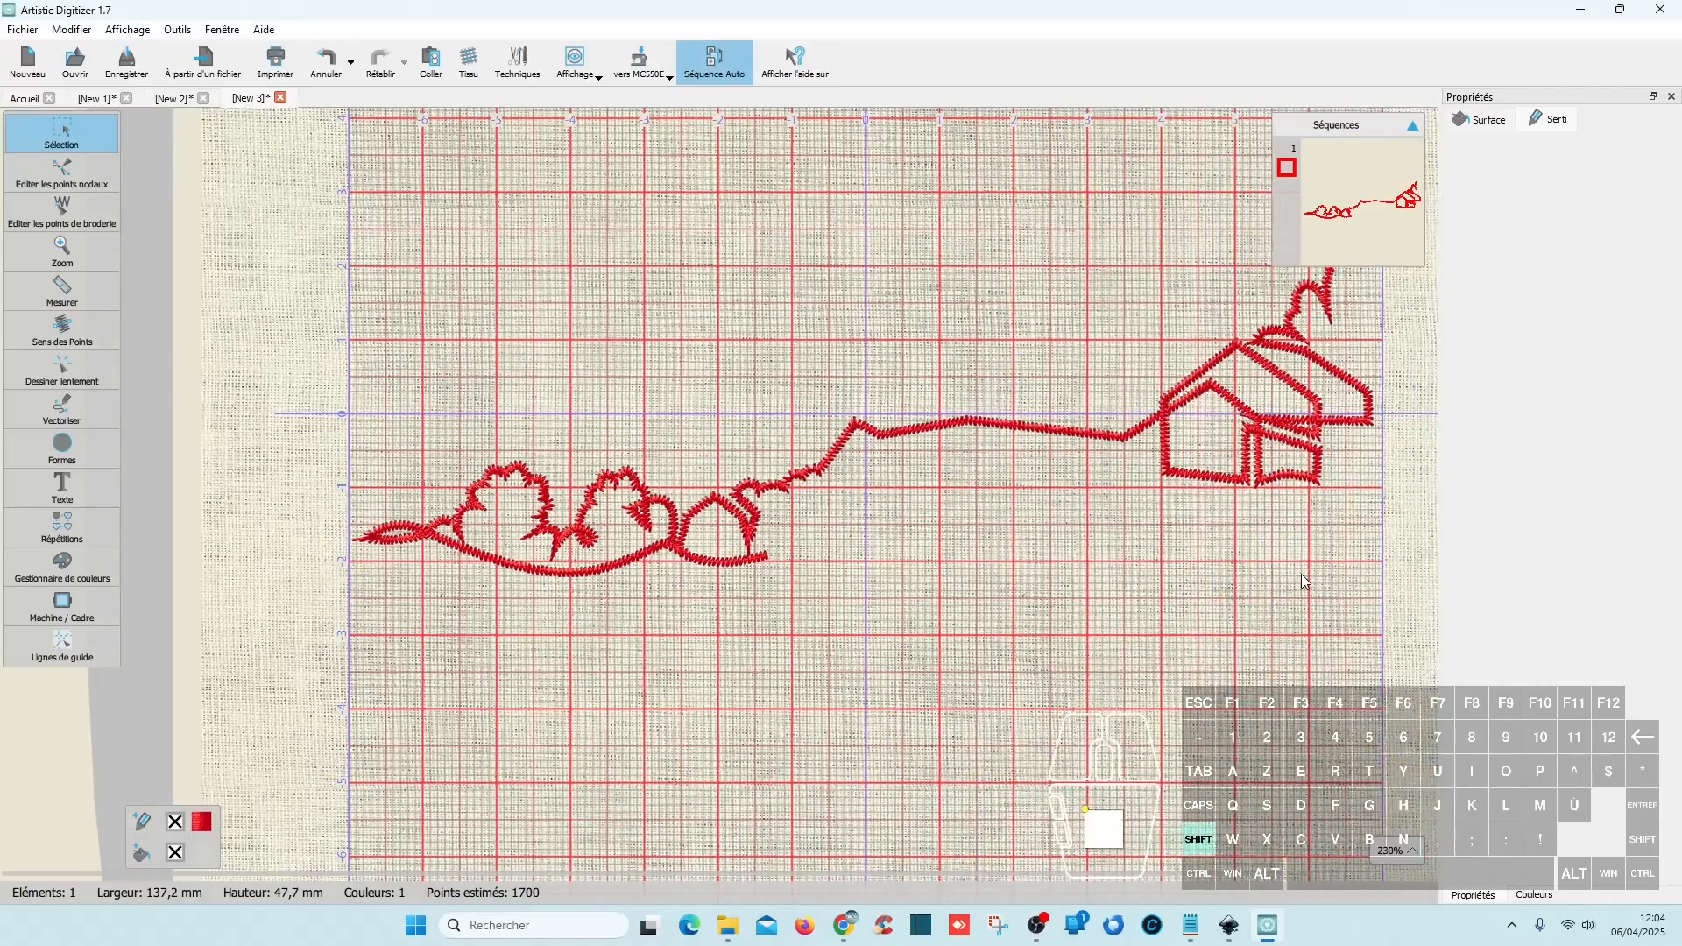
{"action": "scroll", "coordinate": [1003, 513], "scroll_direction": "left", "scroll_amount": 1}
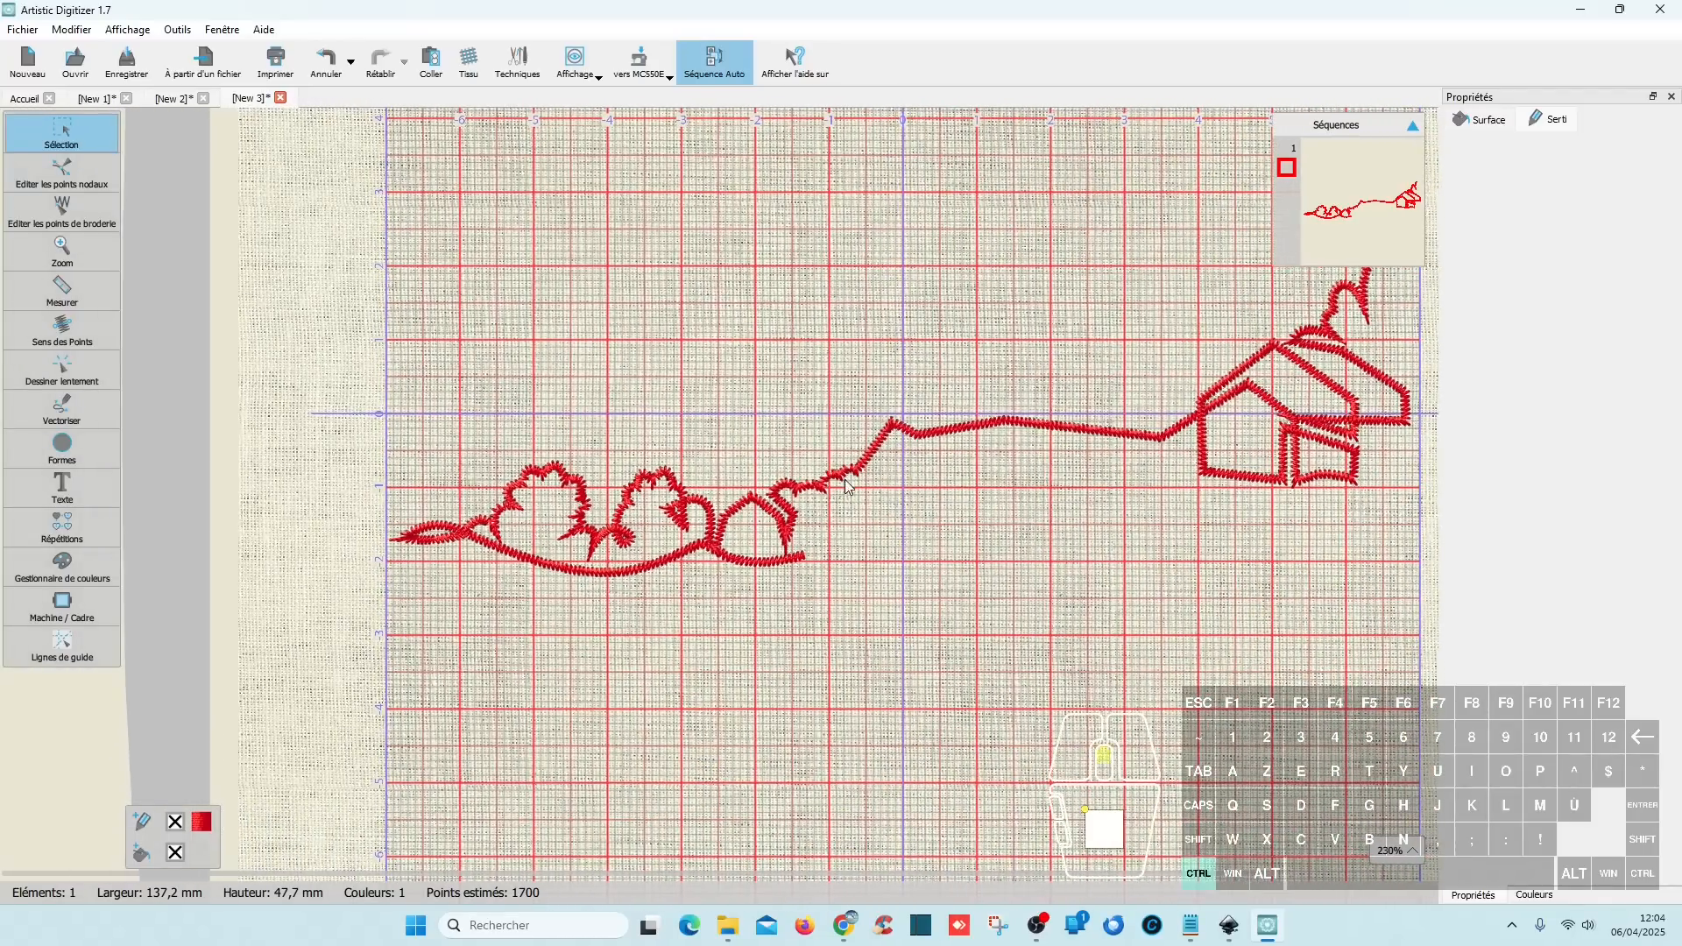
{"action": "scroll", "coordinate": [847, 487], "scroll_direction": "up", "scroll_amount": 5, "text": "ctrl"}
{"action": "scroll", "coordinate": [776, 576], "scroll_direction": "down", "scroll_amount": 5, "text": "ctrl"}
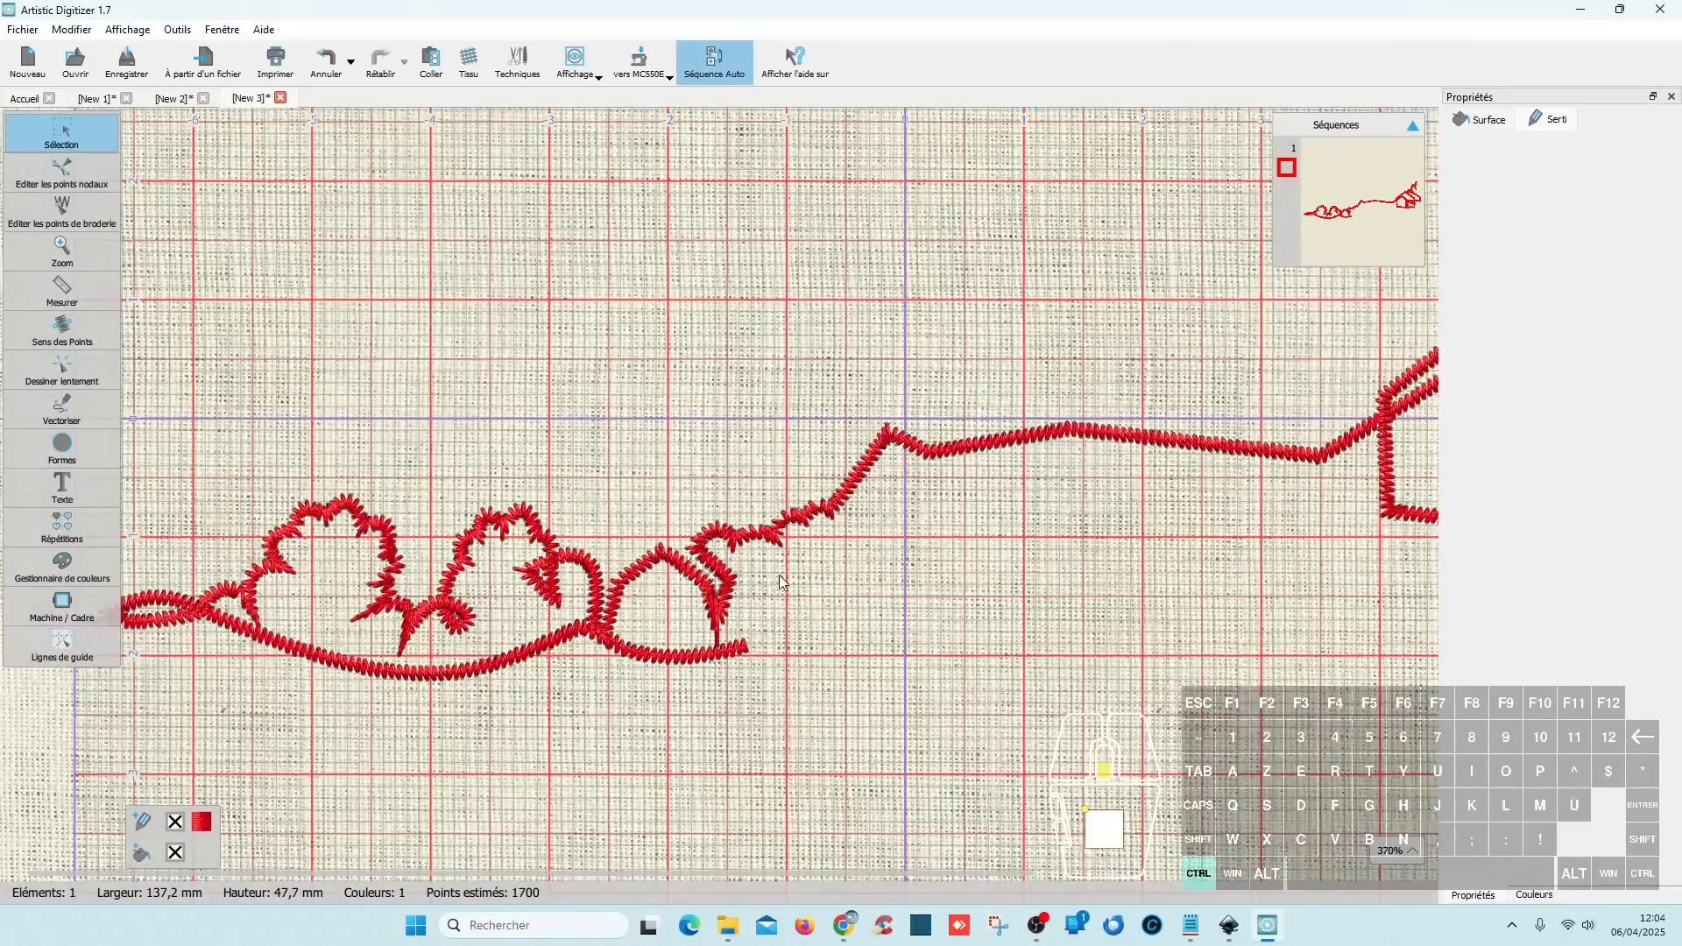
{"action": "scroll", "coordinate": [938, 606], "scroll_direction": "down", "scroll_amount": 1, "text": "ctrl"}
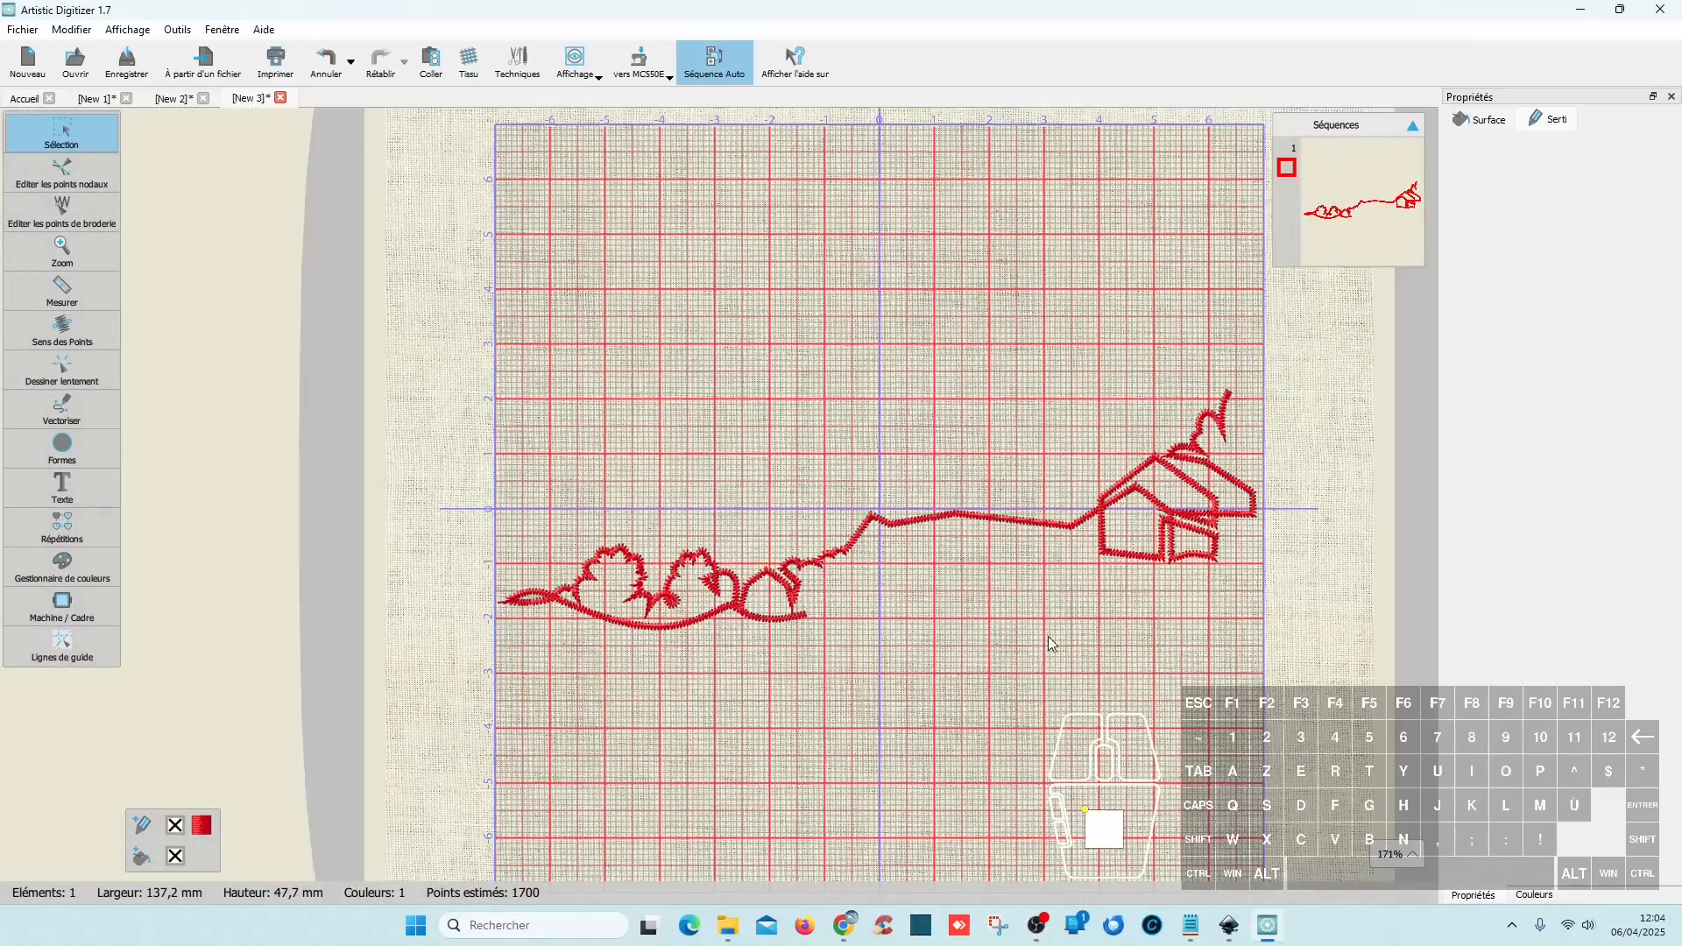
- Switch to Inkscape and trace the bush cluster beside the small distant house with a new path starting at the red line's end
{"action": "left_click", "coordinate": [1581, 10]}
{"action": "scroll", "coordinate": [784, 601], "scroll_direction": "down", "scroll_amount": 3, "text": "ctrl"}
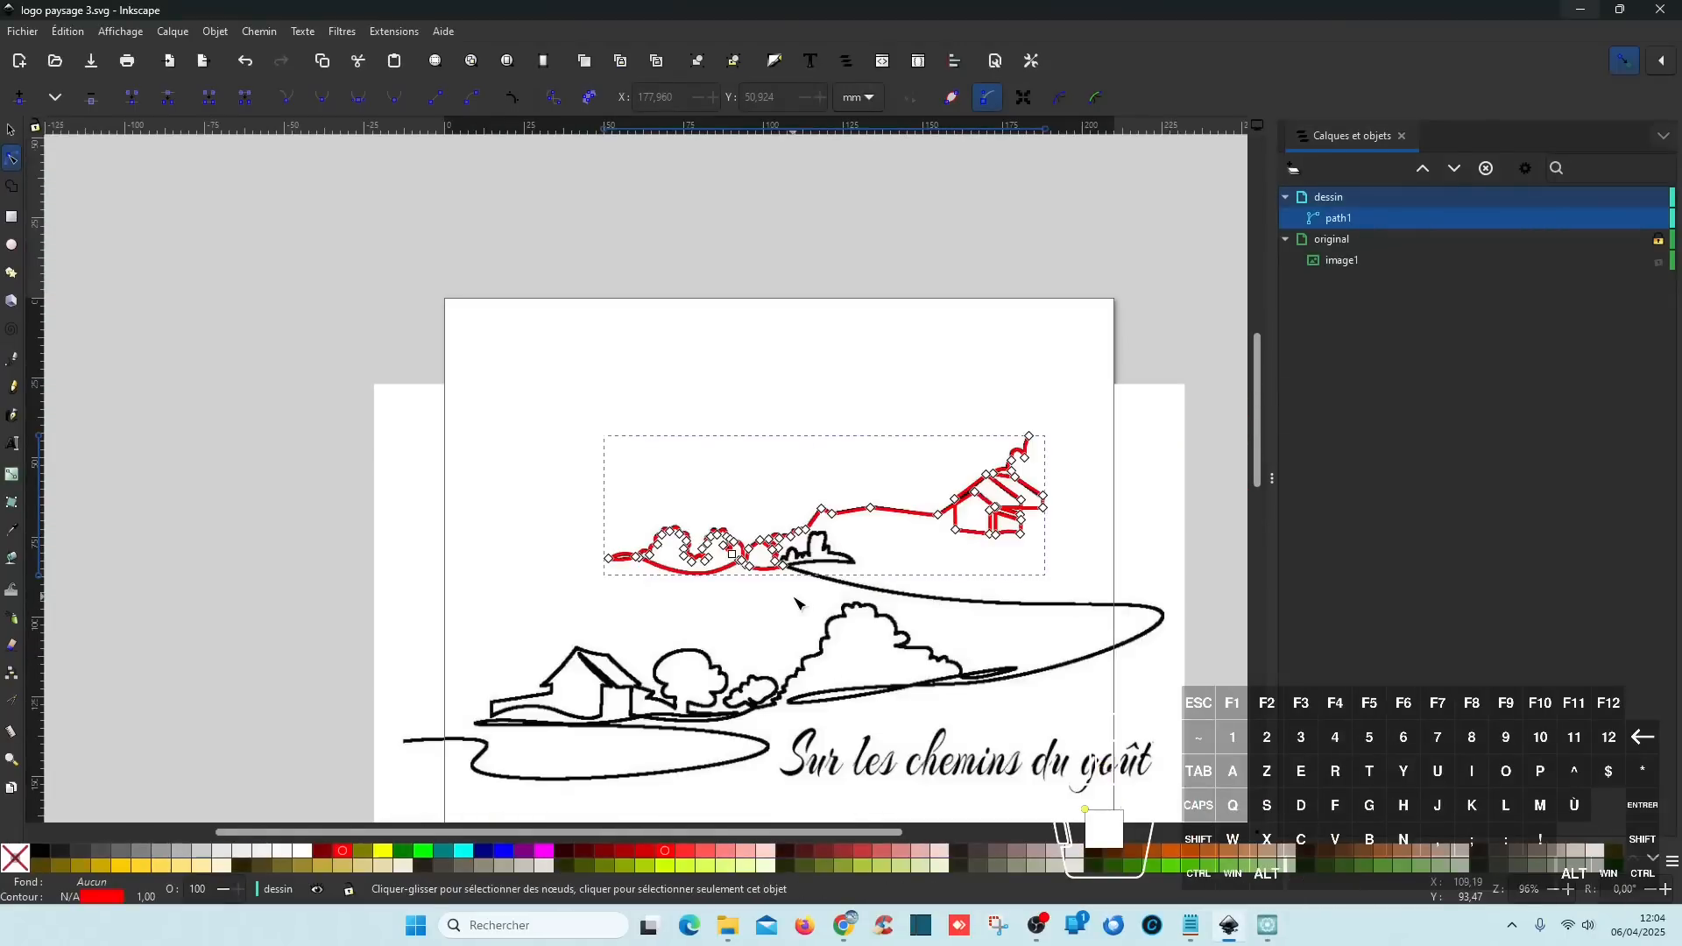
{"action": "scroll", "coordinate": [809, 580], "scroll_direction": "up", "scroll_amount": 4, "text": "ctrl"}
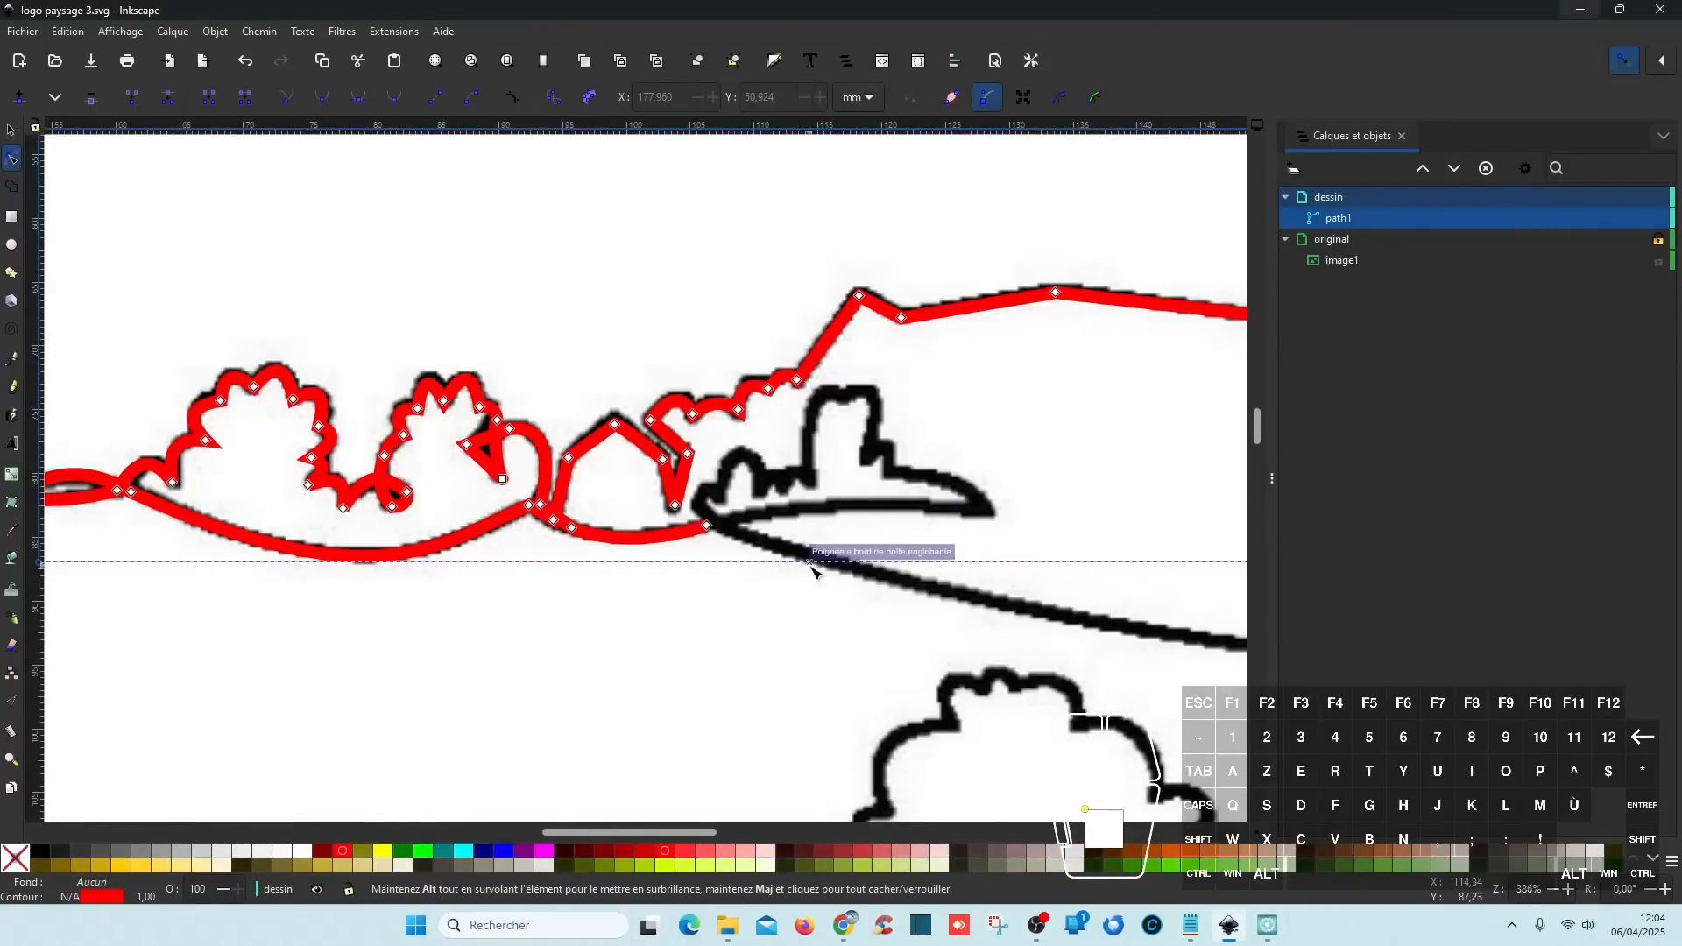
{"action": "left_click", "coordinate": [11, 362]}
{"action": "left_click", "coordinate": [707, 526]}
{"action": "left_click", "coordinate": [987, 515]}
{"action": "left_click", "coordinate": [887, 473]}
{"action": "left_click", "coordinate": [862, 460]}
{"action": "left_click", "coordinate": [844, 397]}
{"action": "left_click", "coordinate": [814, 483]}
{"action": "left_click", "coordinate": [779, 493]}
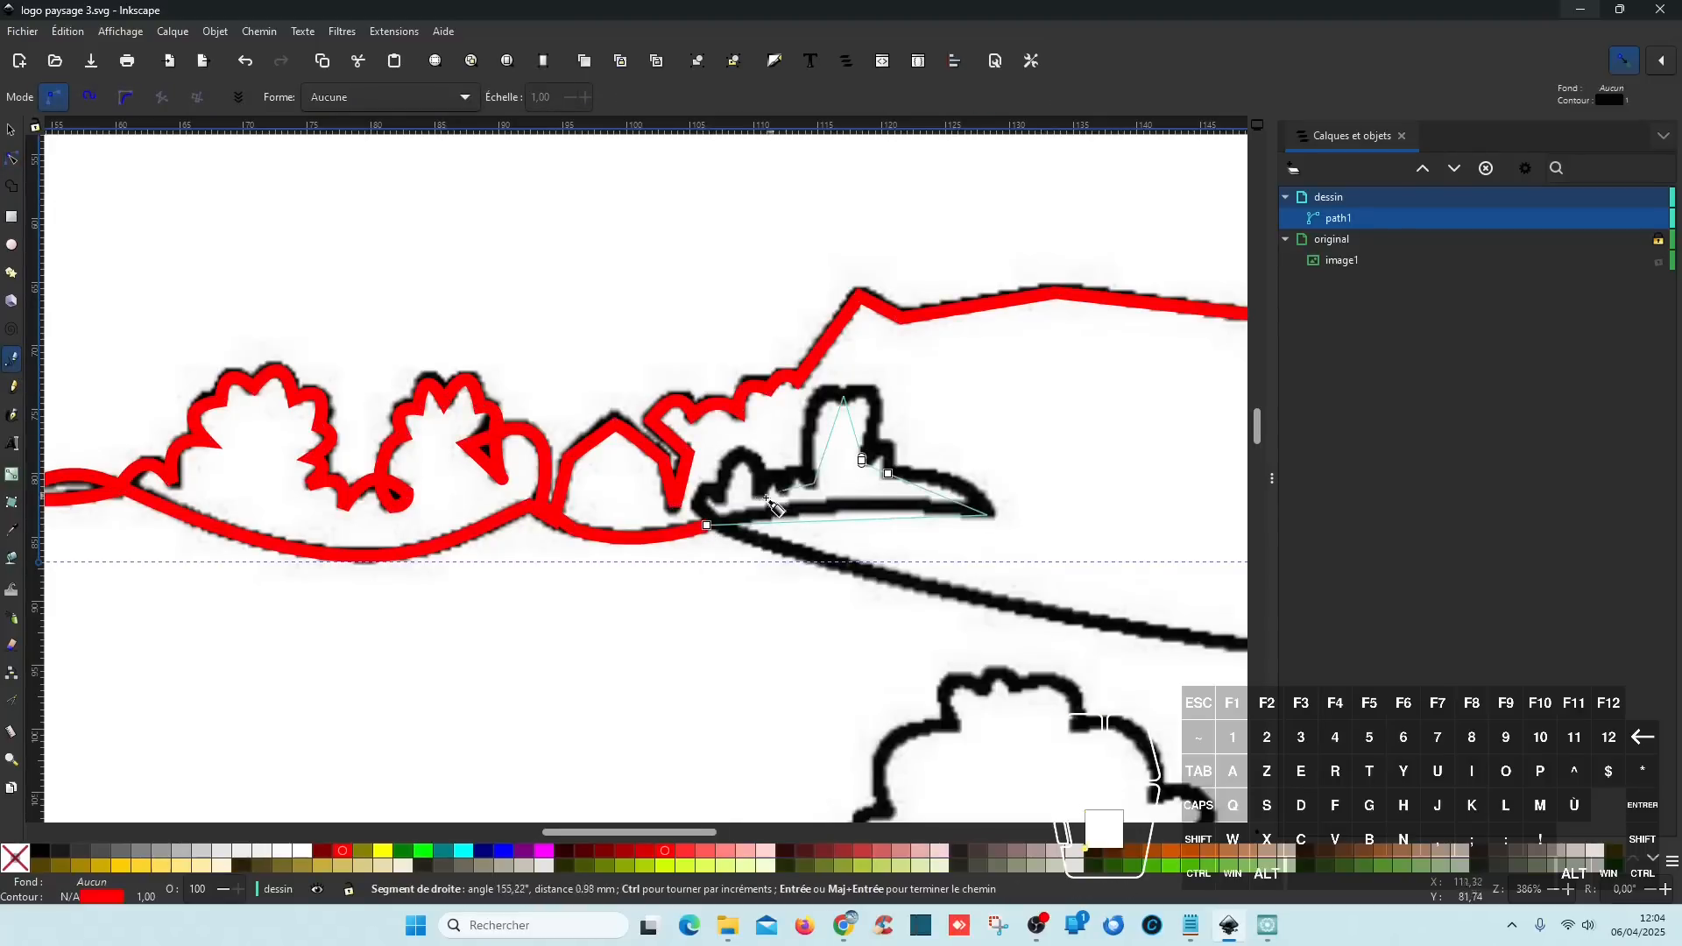
{"action": "left_click", "coordinate": [722, 501]}
{"action": "left_click", "coordinate": [738, 538]}
- Extend the path along the road around its right-hand bend and through the flat ground loop under the large bush
{"action": "scroll", "coordinate": [1111, 706], "scroll_direction": "right", "scroll_amount": 6}
{"action": "key", "text": "minus"}
{"action": "scroll", "coordinate": [1112, 706], "scroll_direction": "right", "scroll_amount": 11}
{"action": "left_click", "coordinate": [1170, 624]}
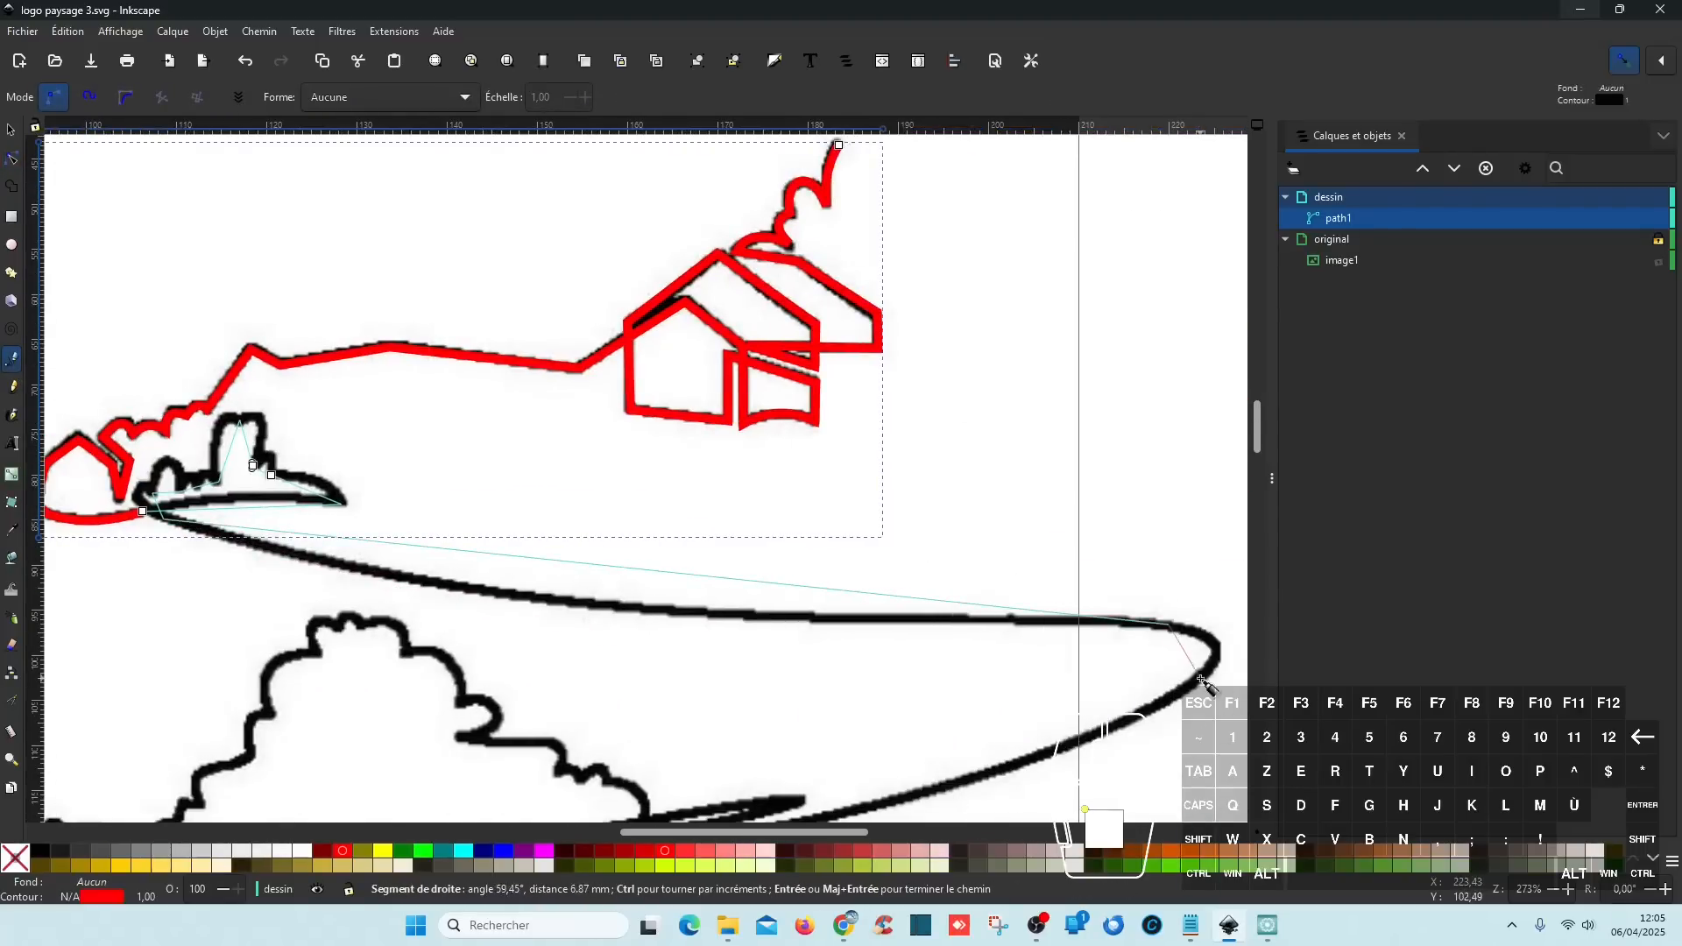
{"action": "left_click", "coordinate": [1202, 681]}
{"action": "scroll", "coordinate": [1052, 666], "scroll_direction": "down", "scroll_amount": 6}
{"action": "scroll", "coordinate": [1051, 665], "scroll_direction": "left", "scroll_amount": 4}
{"action": "left_click", "coordinate": [315, 629]}
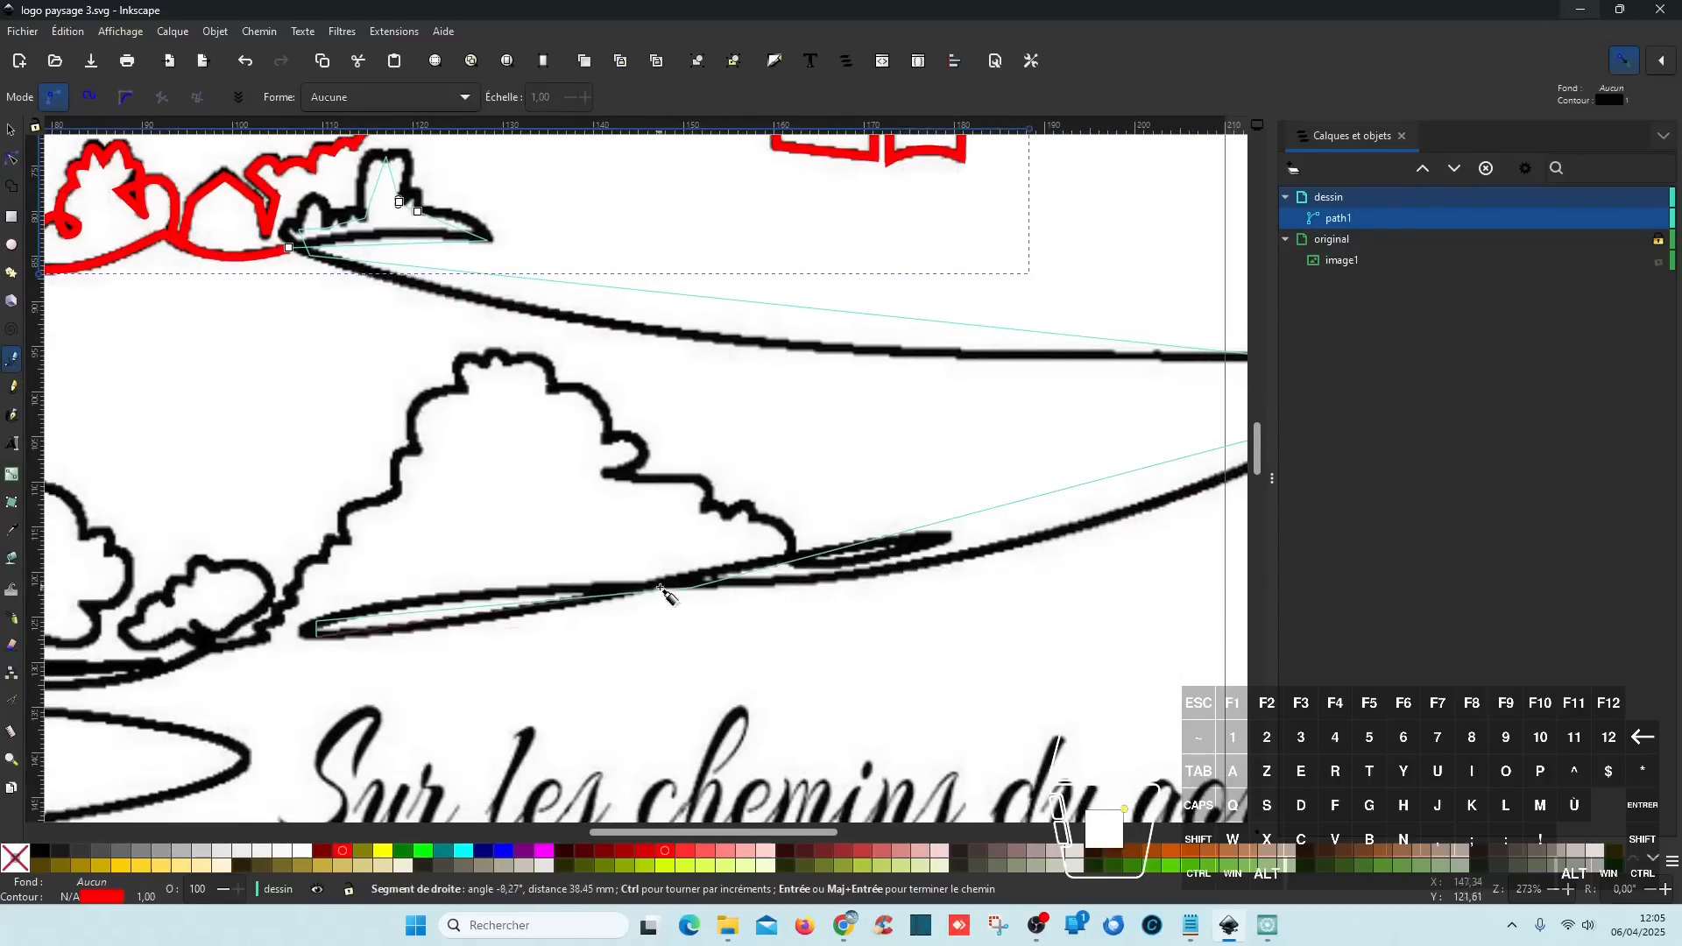
{"action": "left_click", "coordinate": [925, 538]}
{"action": "left_click", "coordinate": [807, 564]}
- Trace the large bush's outline with straight segments down to its lower left end and finish the path
{"action": "left_click", "coordinate": [754, 521]}
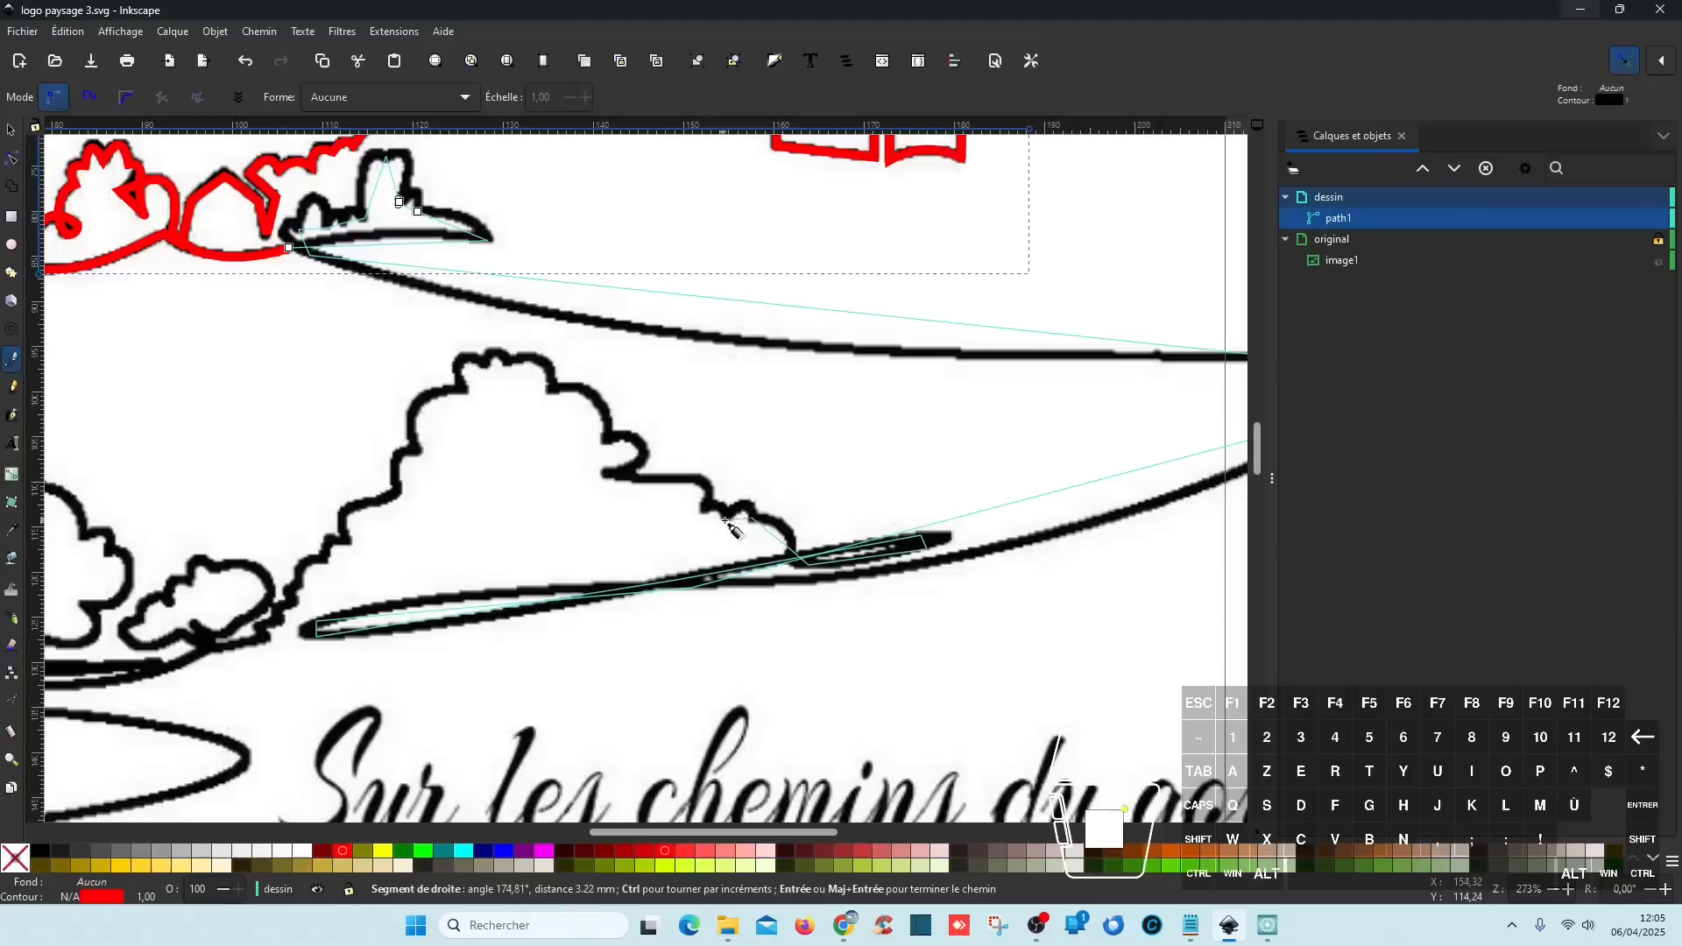
{"action": "left_click", "coordinate": [725, 516]}
{"action": "left_click", "coordinate": [702, 511]}
{"action": "left_click", "coordinate": [655, 478]}
{"action": "left_click", "coordinate": [605, 476]}
{"action": "left_click", "coordinate": [606, 438]}
{"action": "left_click", "coordinate": [549, 388]}
{"action": "left_click", "coordinate": [512, 366]}
{"action": "left_click", "coordinate": [484, 368]}
{"action": "left_click", "coordinate": [421, 452]}
{"action": "left_click", "coordinate": [400, 497]}
{"action": "left_click", "coordinate": [283, 625]}
{"action": "right_click", "coordinate": [458, 568]}
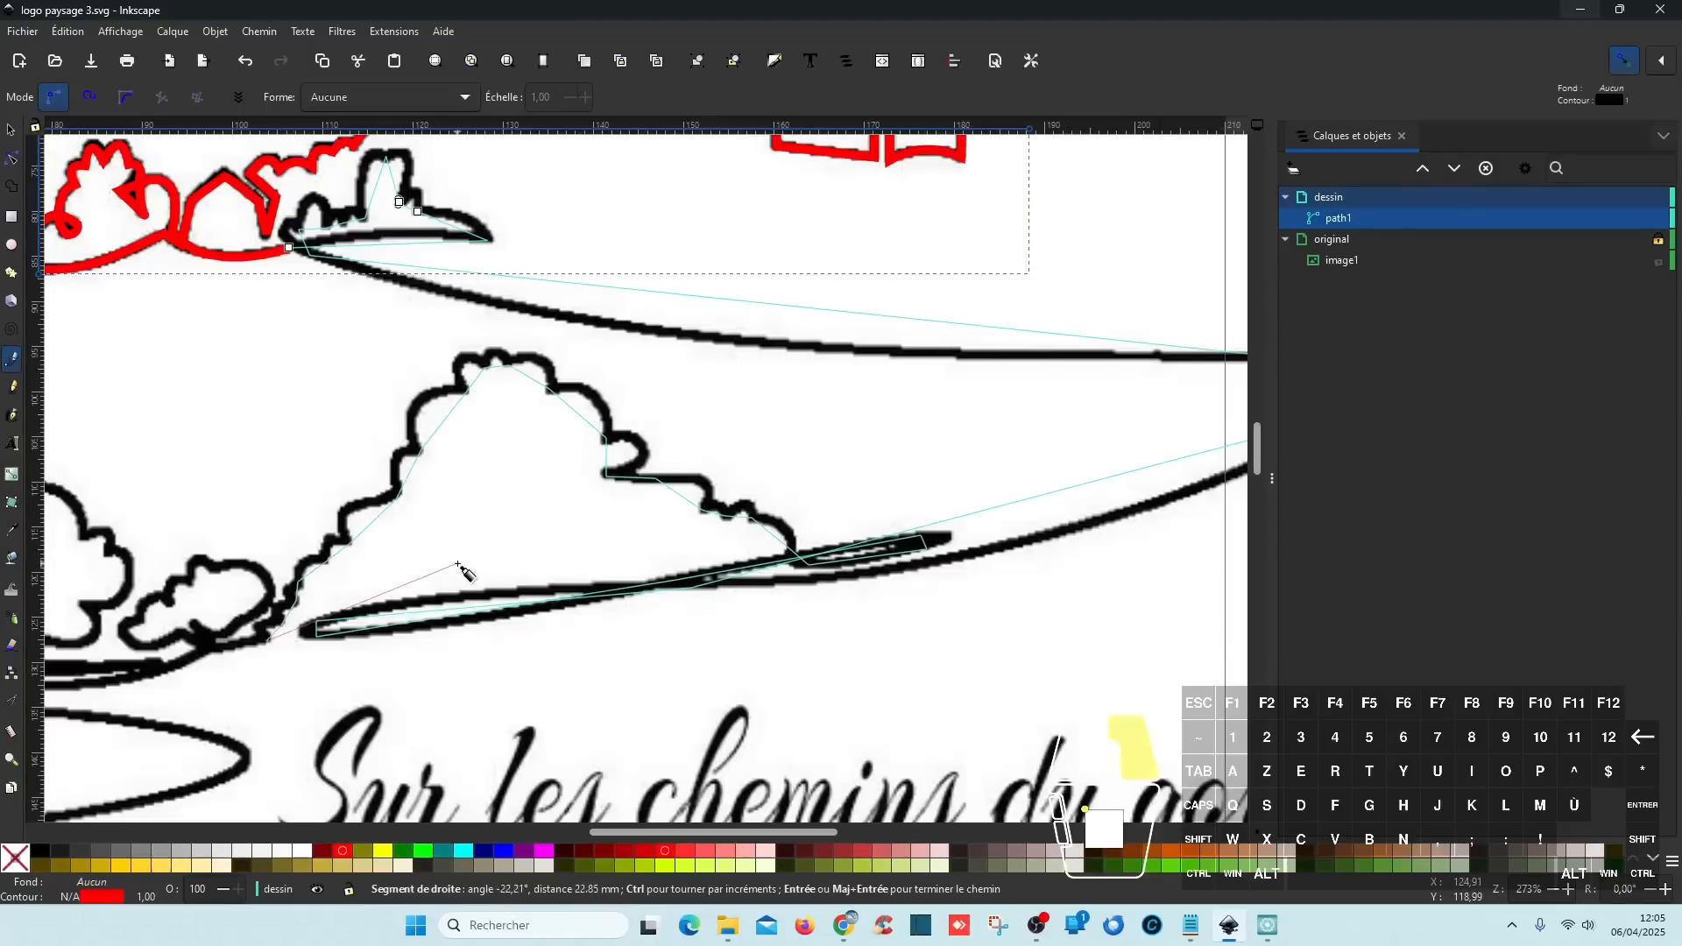
{"action": "key", "text": "n"}
- Bend the segments of the bush cluster beside the distant house into small bumps and a tall rounded crown
{"action": "scroll", "coordinate": [463, 204], "scroll_direction": "up", "scroll_amount": 4}
{"action": "left_click_drag", "start_coordinate": [463, 204], "coordinate": [1153, 328]}
{"action": "left_click_drag", "start_coordinate": [510, 469], "coordinate": [448, 457]}
{"action": "left_click_drag", "start_coordinate": [545, 427], "coordinate": [554, 294]}
{"action": "left_click_drag", "start_coordinate": [494, 430], "coordinate": [486, 415]}
{"action": "left_click_drag", "start_coordinate": [636, 415], "coordinate": [712, 354]}
{"action": "scroll", "coordinate": [841, 324], "scroll_direction": "up", "scroll_amount": 6}
{"action": "left_click_drag", "start_coordinate": [802, 466], "coordinate": [757, 391]}
{"action": "left_click_drag", "start_coordinate": [870, 435], "coordinate": [932, 378]}
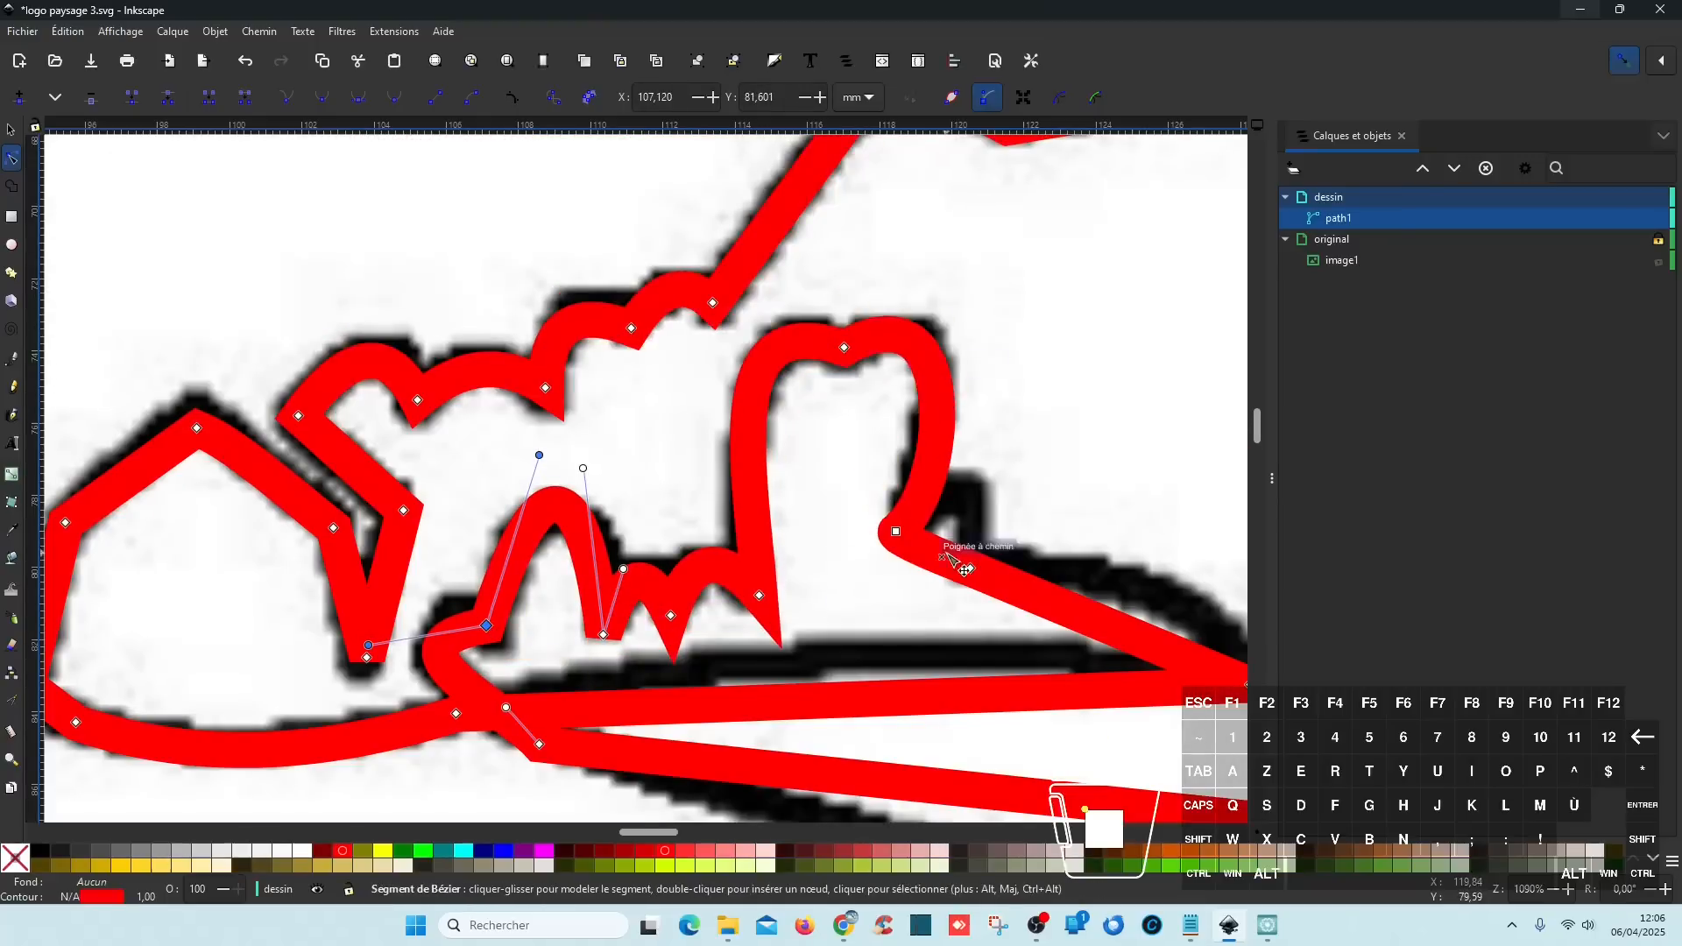
- Curve the bush cluster's right-hand bump, its slope to the tip and the ground line beneath it
{"action": "left_click_drag", "start_coordinate": [940, 552], "coordinate": [976, 498]}
{"action": "left_click_drag", "start_coordinate": [910, 427], "coordinate": [746, 251]}
{"action": "left_click_drag", "start_coordinate": [929, 459], "coordinate": [981, 420]}
{"action": "left_click_drag", "start_coordinate": [611, 527], "coordinate": [954, 477]}
{"action": "scroll", "coordinate": [954, 478], "scroll_direction": "down", "scroll_amount": 1}
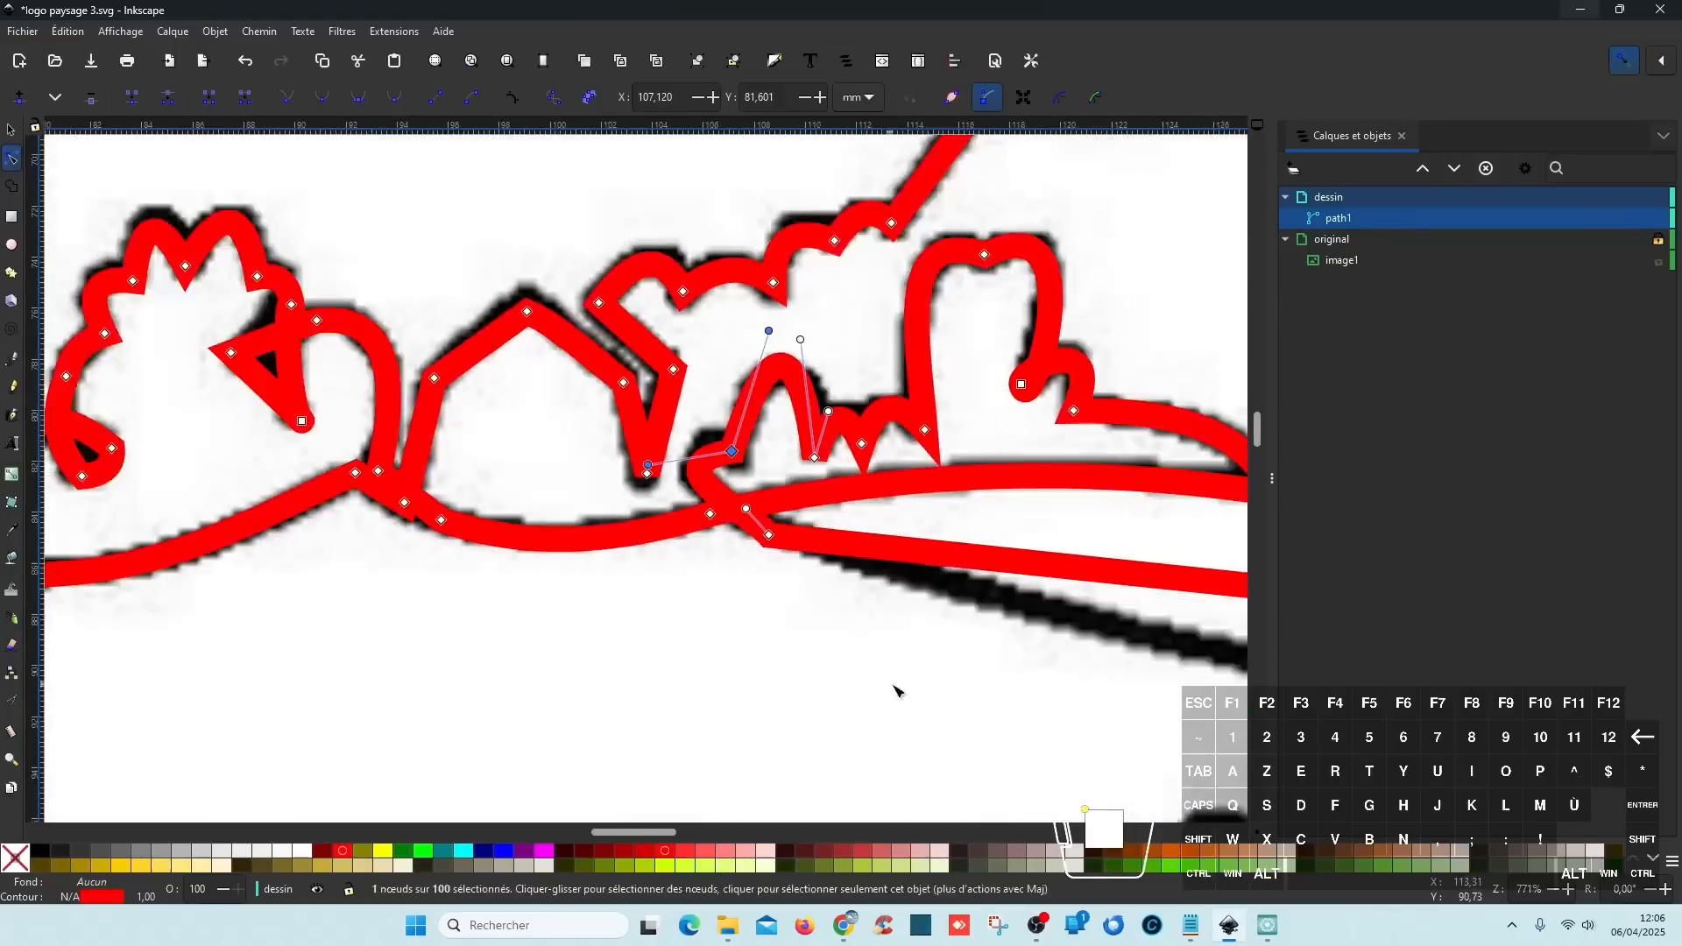
- Curve the road's upper line, its rounded right end and its lower line to follow the original drawing
{"action": "scroll", "coordinate": [902, 690], "scroll_direction": "down", "scroll_amount": 2}
{"action": "left_click_drag", "start_coordinate": [1095, 713], "coordinate": [381, 484]}
{"action": "left_click_drag", "start_coordinate": [655, 440], "coordinate": [715, 503]}
{"action": "scroll", "coordinate": [1007, 534], "scroll_direction": "down", "scroll_amount": 1}
{"action": "left_click_drag", "start_coordinate": [1007, 534], "coordinate": [384, 474]}
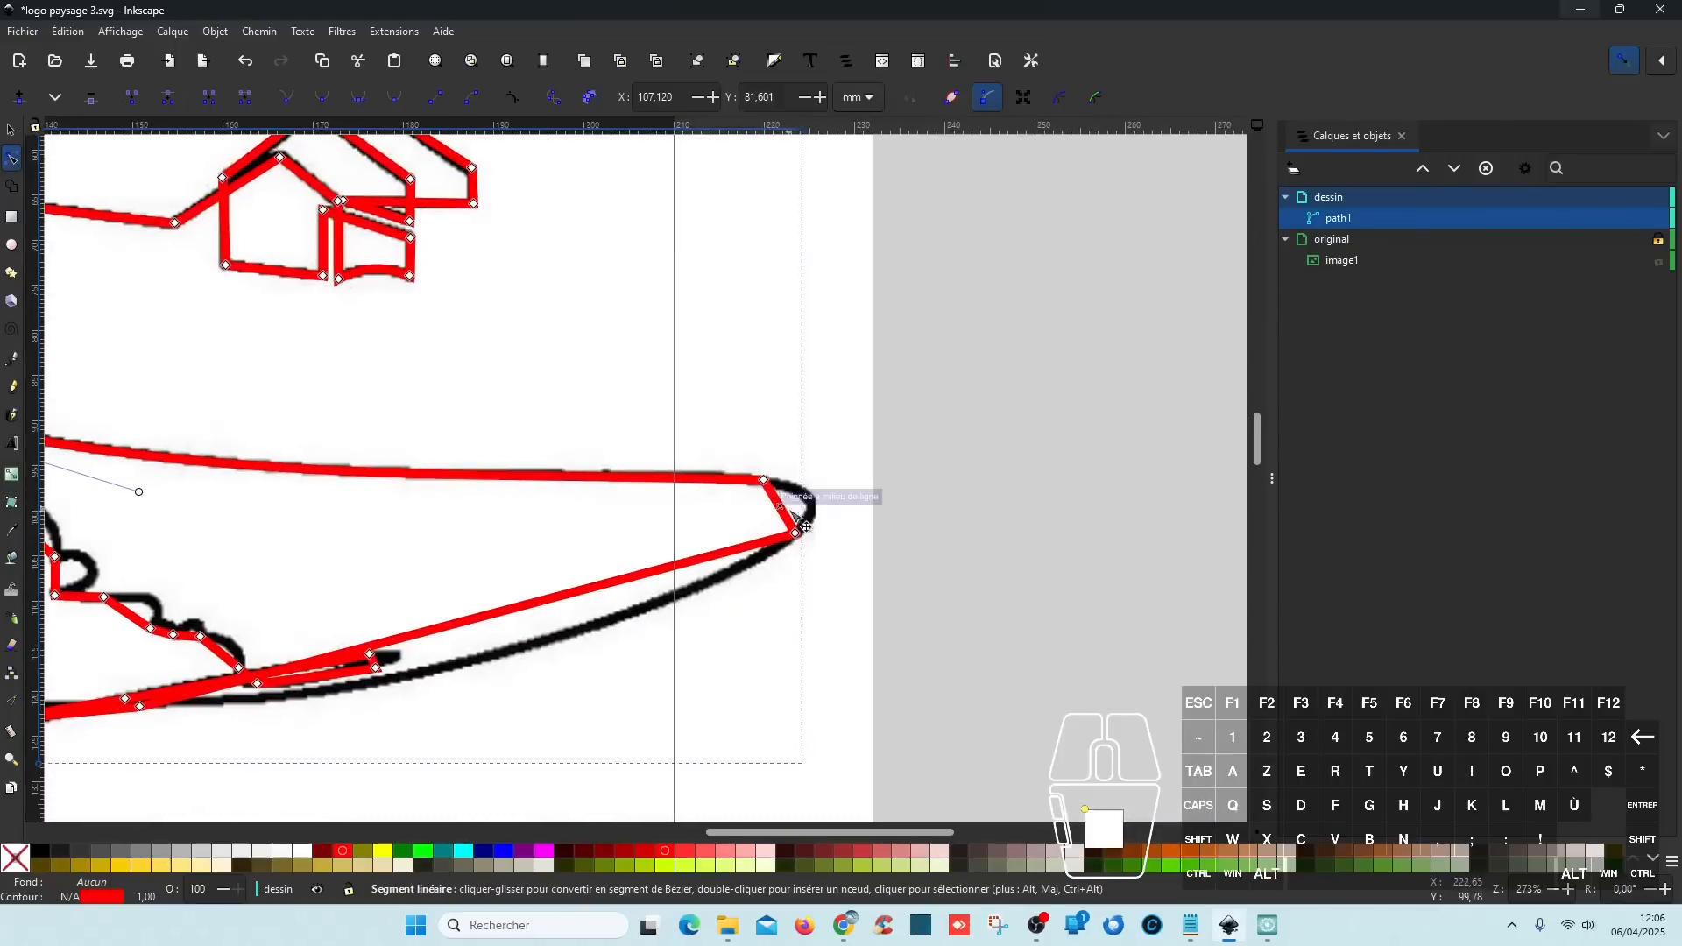
{"action": "left_click_drag", "start_coordinate": [779, 505], "coordinate": [811, 500]}
{"action": "scroll", "coordinate": [541, 682], "scroll_direction": "down", "scroll_amount": 1}
{"action": "left_click_drag", "start_coordinate": [549, 698], "coordinate": [862, 601]}
{"action": "left_click_drag", "start_coordinate": [832, 533], "coordinate": [811, 565]}
- Round the ends and bend the long sides of the flat ground loop under the large bush
{"action": "scroll", "coordinate": [462, 640], "scroll_direction": "up", "scroll_amount": 2}
{"action": "left_click_drag", "start_coordinate": [463, 641], "coordinate": [708, 619]}
{"action": "left_click_drag", "start_coordinate": [644, 564], "coordinate": [639, 544]}
{"action": "left_click_drag", "start_coordinate": [626, 571], "coordinate": [624, 590]}
{"action": "left_click_drag", "start_coordinate": [390, 596], "coordinate": [372, 600]}
- Bend the segments on the large bush's right slope into scallops matching the original outline
{"action": "left_click_drag", "start_coordinate": [946, 649], "coordinate": [598, 650]}
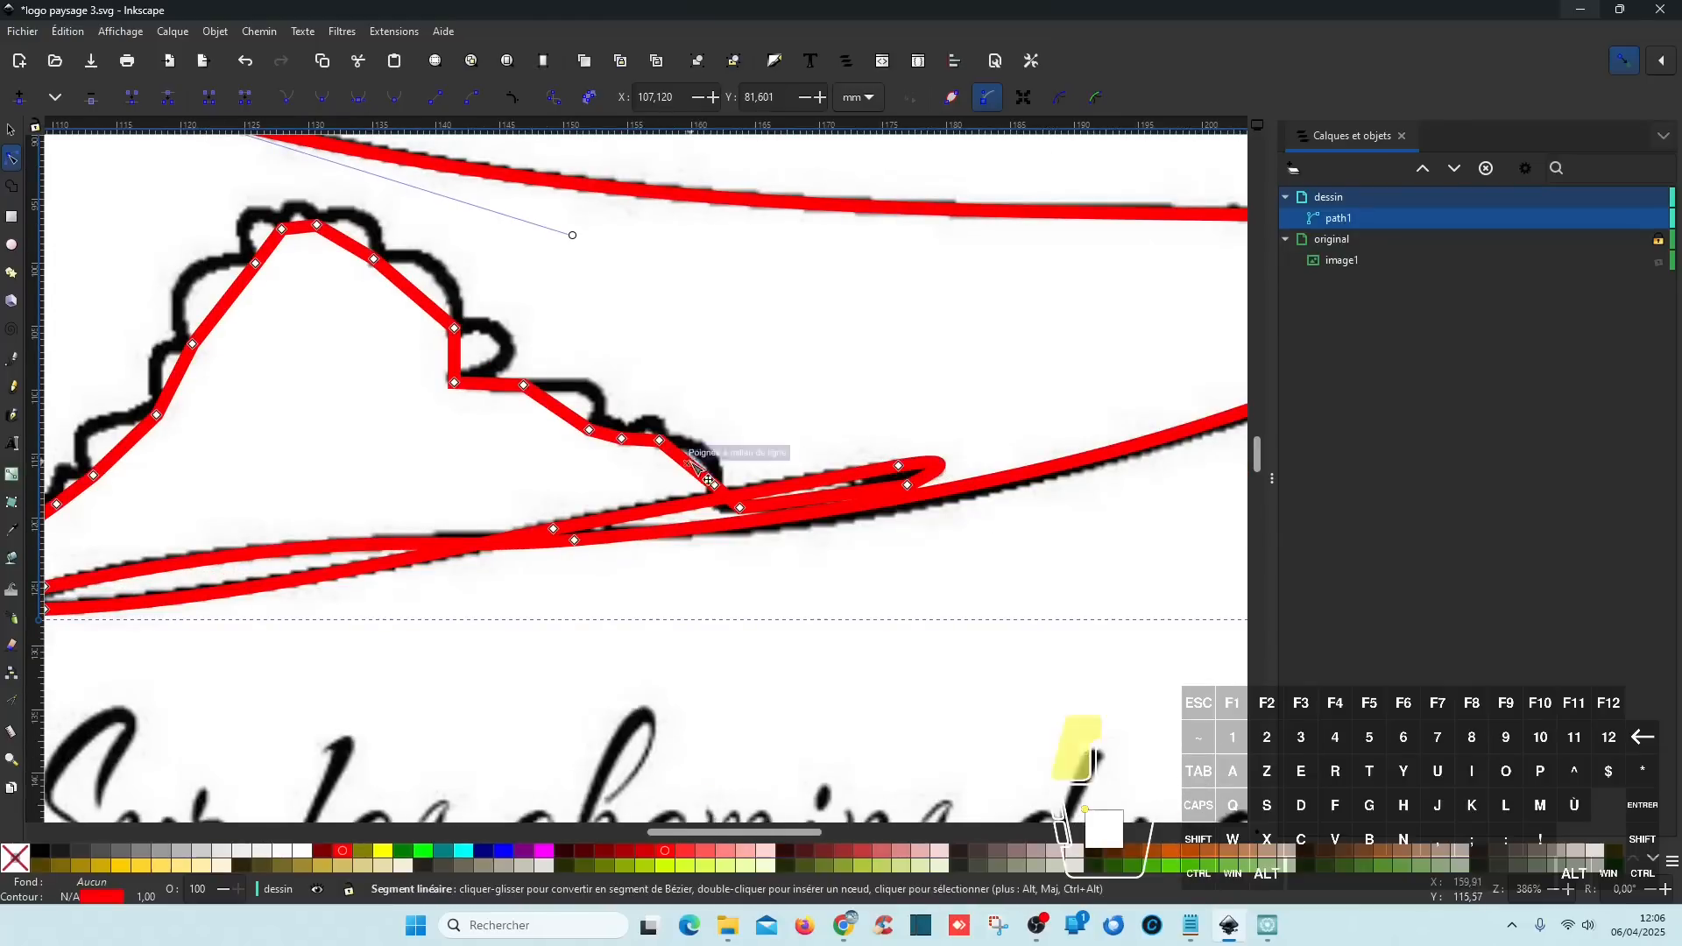
{"action": "left_click_drag", "start_coordinate": [708, 480], "coordinate": [1060, 385]}
{"action": "scroll", "coordinate": [470, 356], "scroll_direction": "up", "scroll_amount": 3}
{"action": "left_click", "coordinate": [823, 300]}
{"action": "left_click_drag", "start_coordinate": [1020, 317], "coordinate": [1013, 285]}
{"action": "left_click_drag", "start_coordinate": [1019, 366], "coordinate": [1031, 394]}
{"action": "left_click_drag", "start_coordinate": [928, 227], "coordinate": [928, 506]}
{"action": "left_click_drag", "start_coordinate": [709, 480], "coordinate": [777, 420]}
{"action": "left_click_drag", "start_coordinate": [516, 335], "coordinate": [569, 260]}
{"action": "left_click_drag", "start_coordinate": [613, 253], "coordinate": [602, 310]}
- Shape the large bush's crown and upper left side into rounded scallops, adjusting the curve handles
{"action": "left_click_drag", "start_coordinate": [386, 293], "coordinate": [1029, 248]}
{"action": "left_click_drag", "start_coordinate": [949, 347], "coordinate": [879, 269]}
{"action": "left_click_drag", "start_coordinate": [809, 529], "coordinate": [726, 434]}
{"action": "left_click", "coordinate": [735, 623]}
{"action": "left_click_drag", "start_coordinate": [640, 370], "coordinate": [602, 422]}
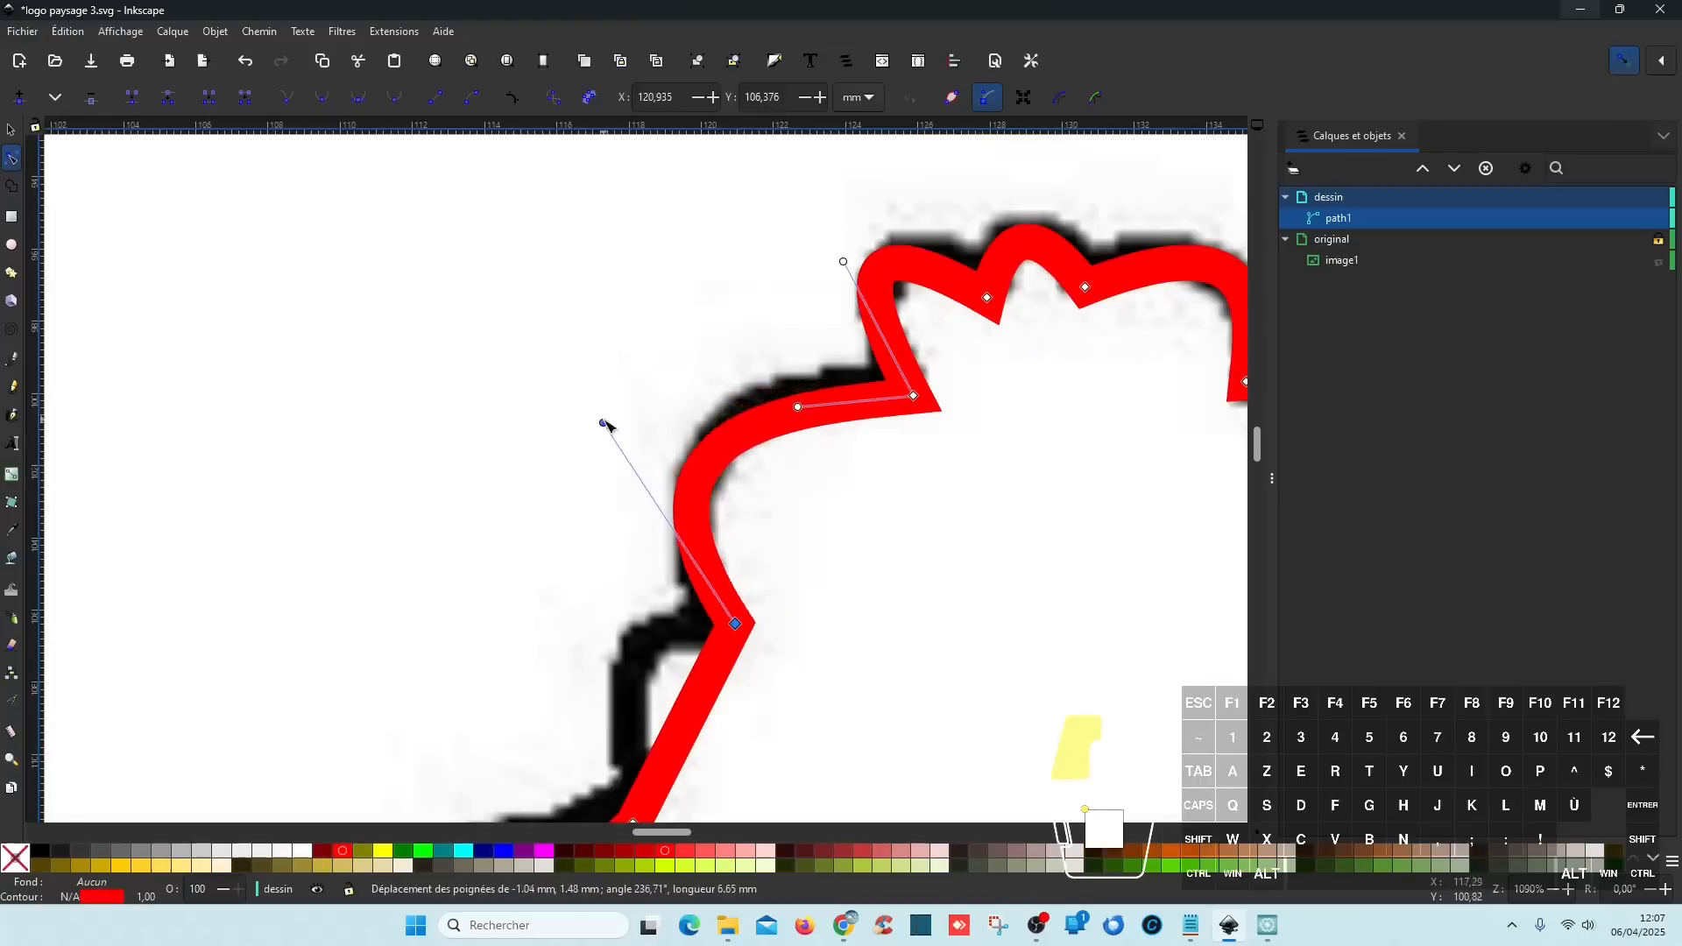
{"action": "left_click_drag", "start_coordinate": [797, 406], "coordinate": [796, 367]}
- Bend the remaining segments down the large bush's lower left side into scallops
{"action": "scroll", "coordinate": [834, 739], "scroll_direction": "down", "scroll_amount": 1}
{"action": "left_click_drag", "start_coordinate": [837, 744], "coordinate": [1006, 416]}
{"action": "left_click_drag", "start_coordinate": [894, 396], "coordinate": [861, 357]}
{"action": "left_click_drag", "start_coordinate": [778, 544], "coordinate": [716, 502]}
{"action": "left_click_drag", "start_coordinate": [696, 616], "coordinate": [674, 587]}
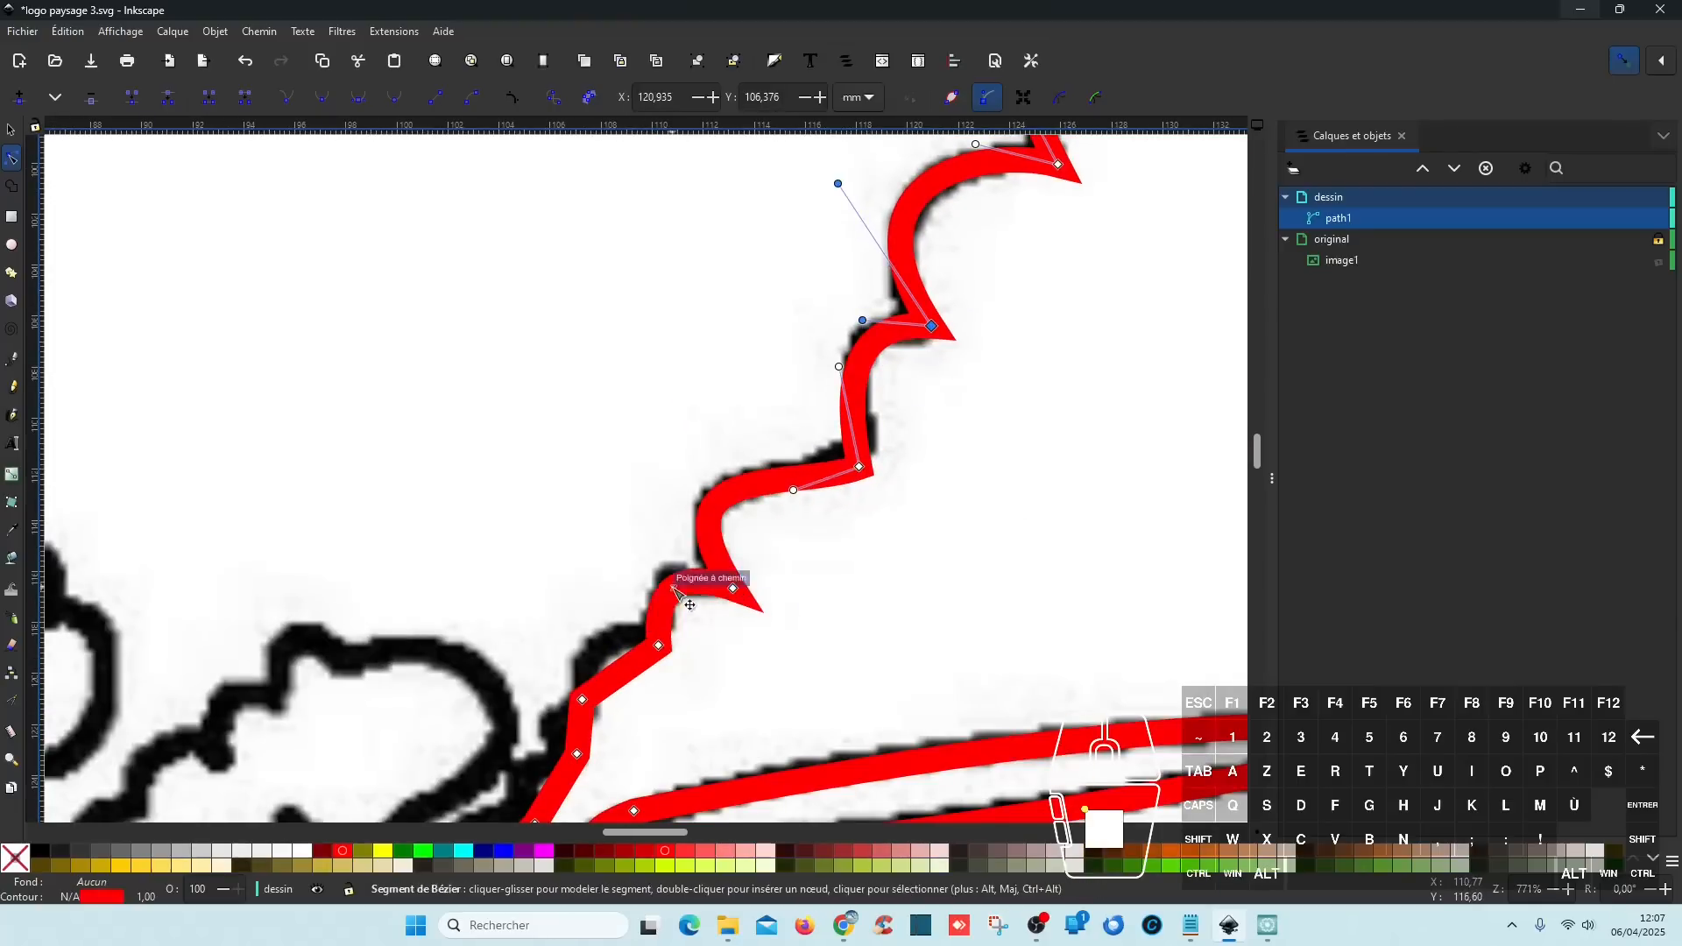
{"action": "left_click_drag", "start_coordinate": [620, 672], "coordinate": [602, 647]}
{"action": "left_click_drag", "start_coordinate": [745, 658], "coordinate": [1088, 342]}
{"action": "left_click_drag", "start_coordinate": [898, 471], "coordinate": [868, 457]}
{"action": "left_click_drag", "start_coordinate": [921, 407], "coordinate": [900, 400]}
{"action": "left_click_drag", "start_coordinate": [854, 530], "coordinate": [820, 517]}
{"action": "left_click", "coordinate": [860, 565]}
- Save the drawing, switch to Artistic Digitizer and open the recent file logo paysage 3.svg in a new design
{"action": "scroll", "coordinate": [860, 565], "scroll_direction": "down", "scroll_amount": 4}
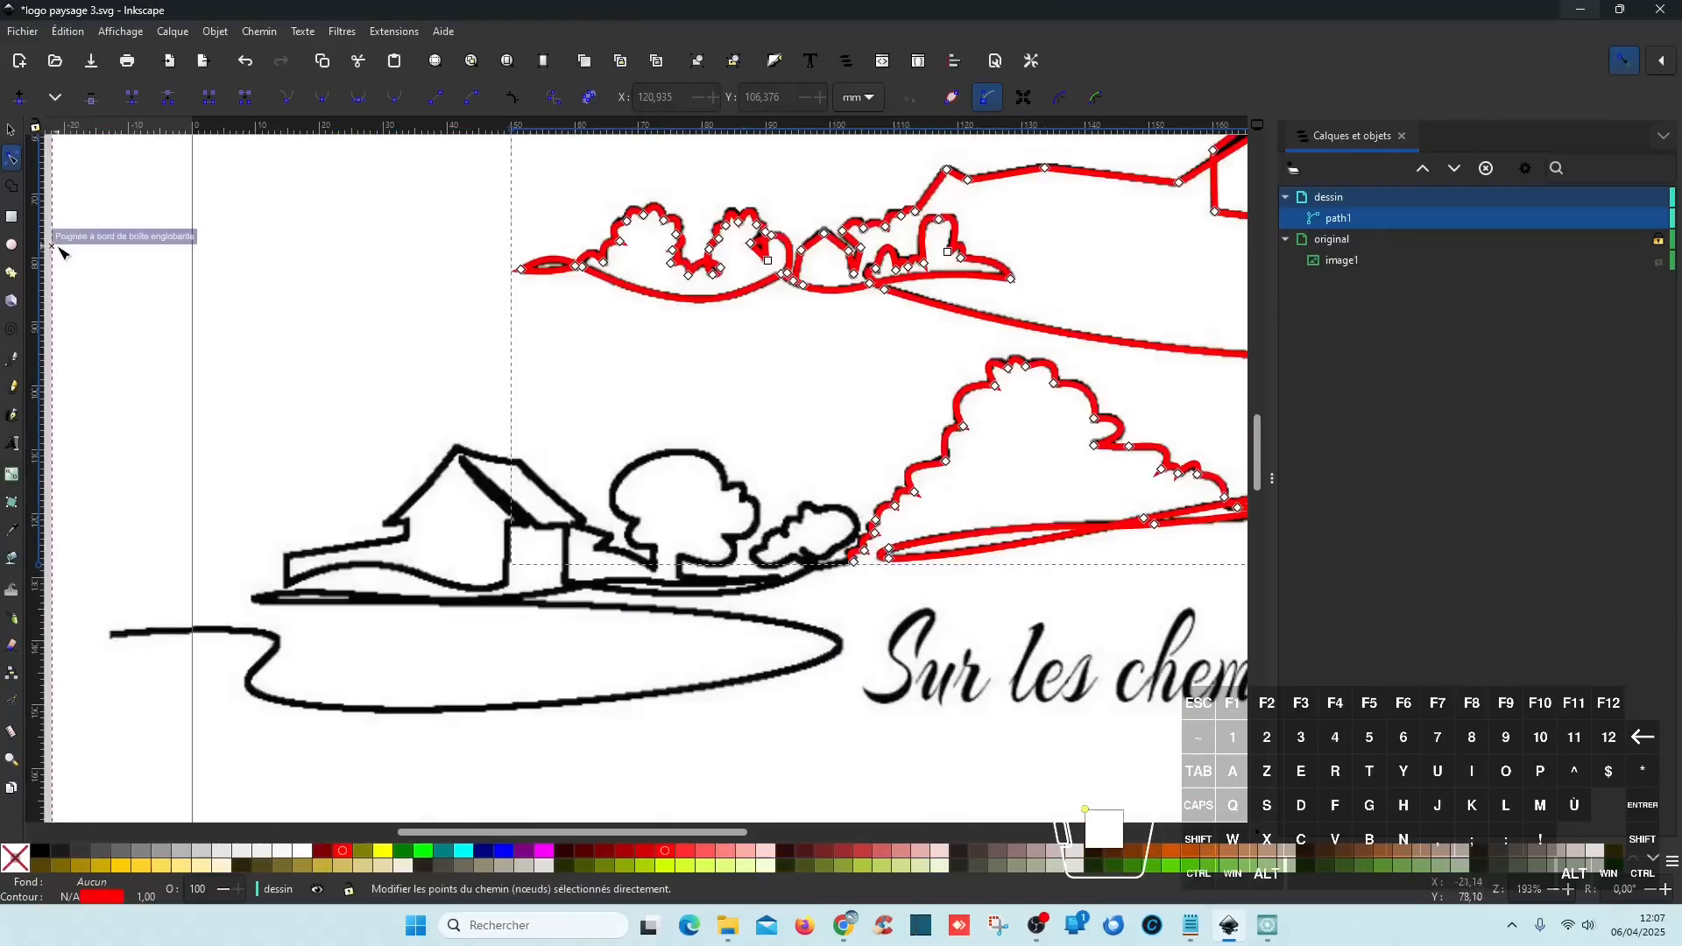
{"action": "left_click", "coordinate": [1267, 925]}
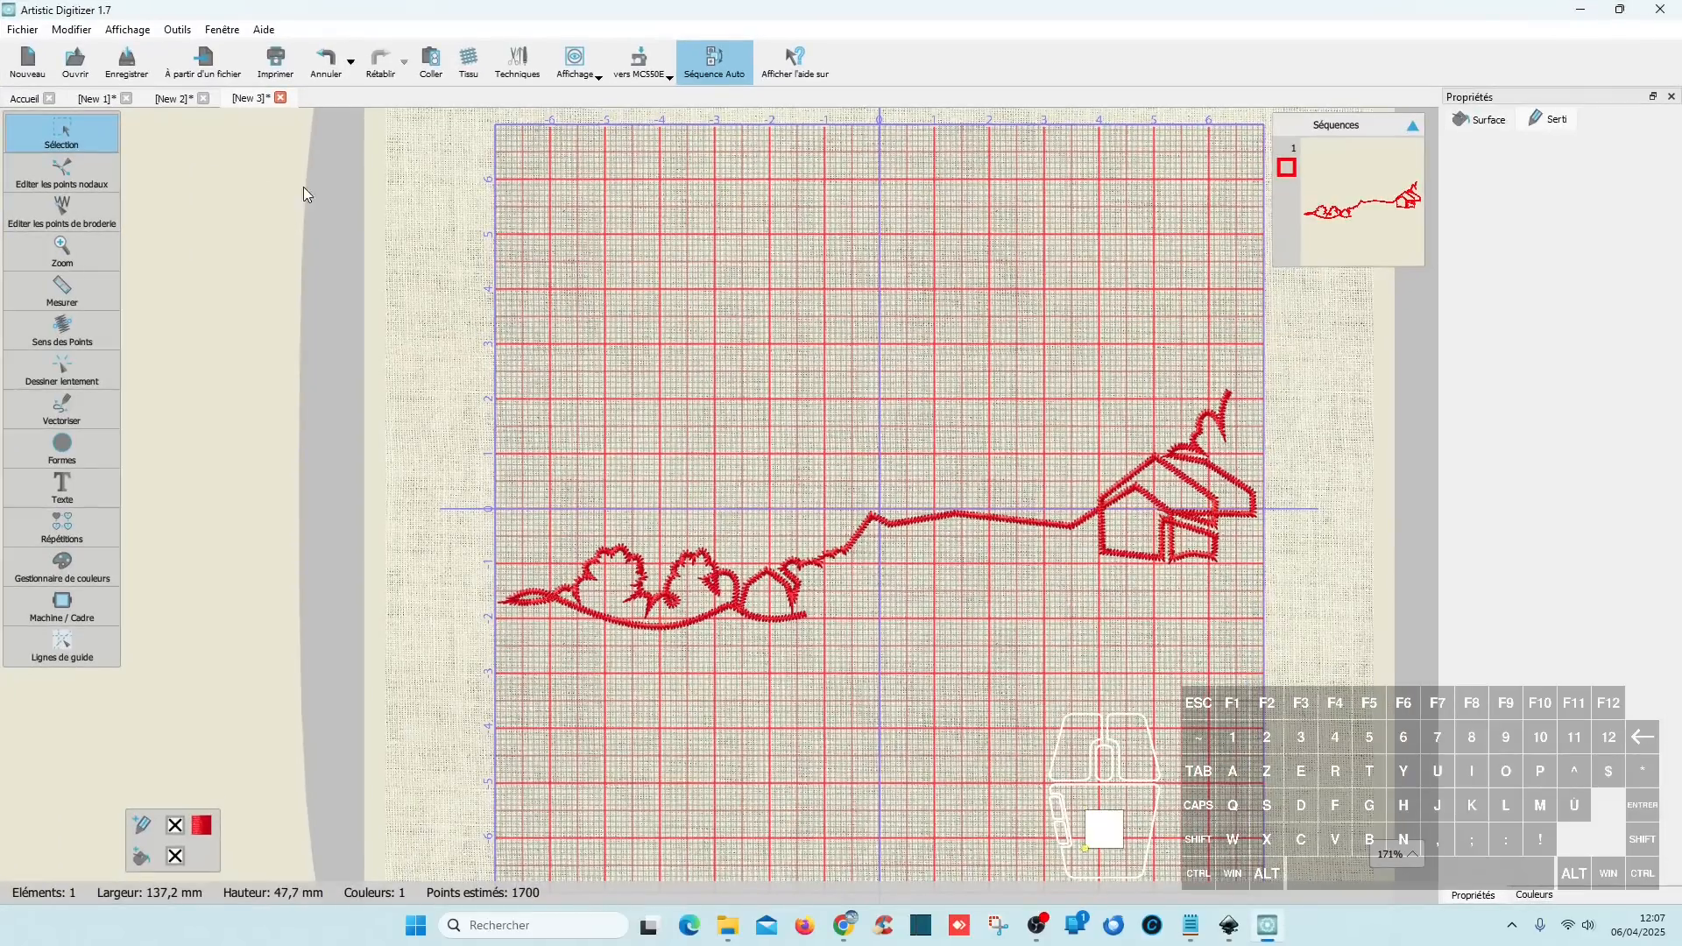
{"action": "left_click", "coordinate": [31, 99]}
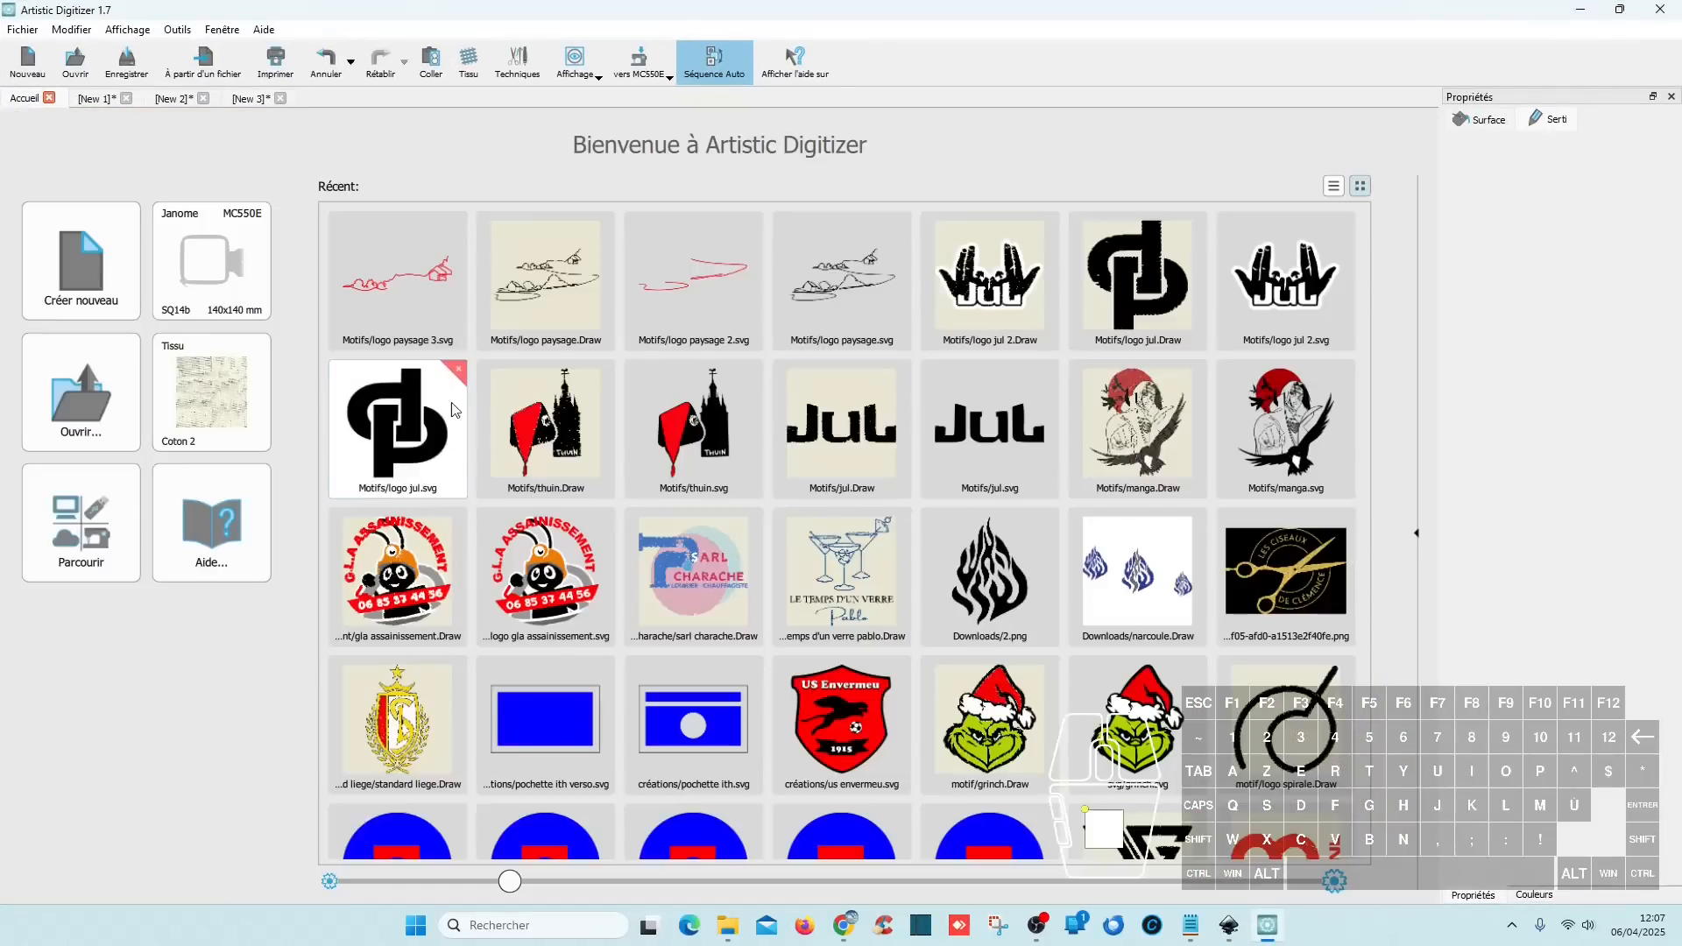
{"action": "left_click", "coordinate": [419, 320]}
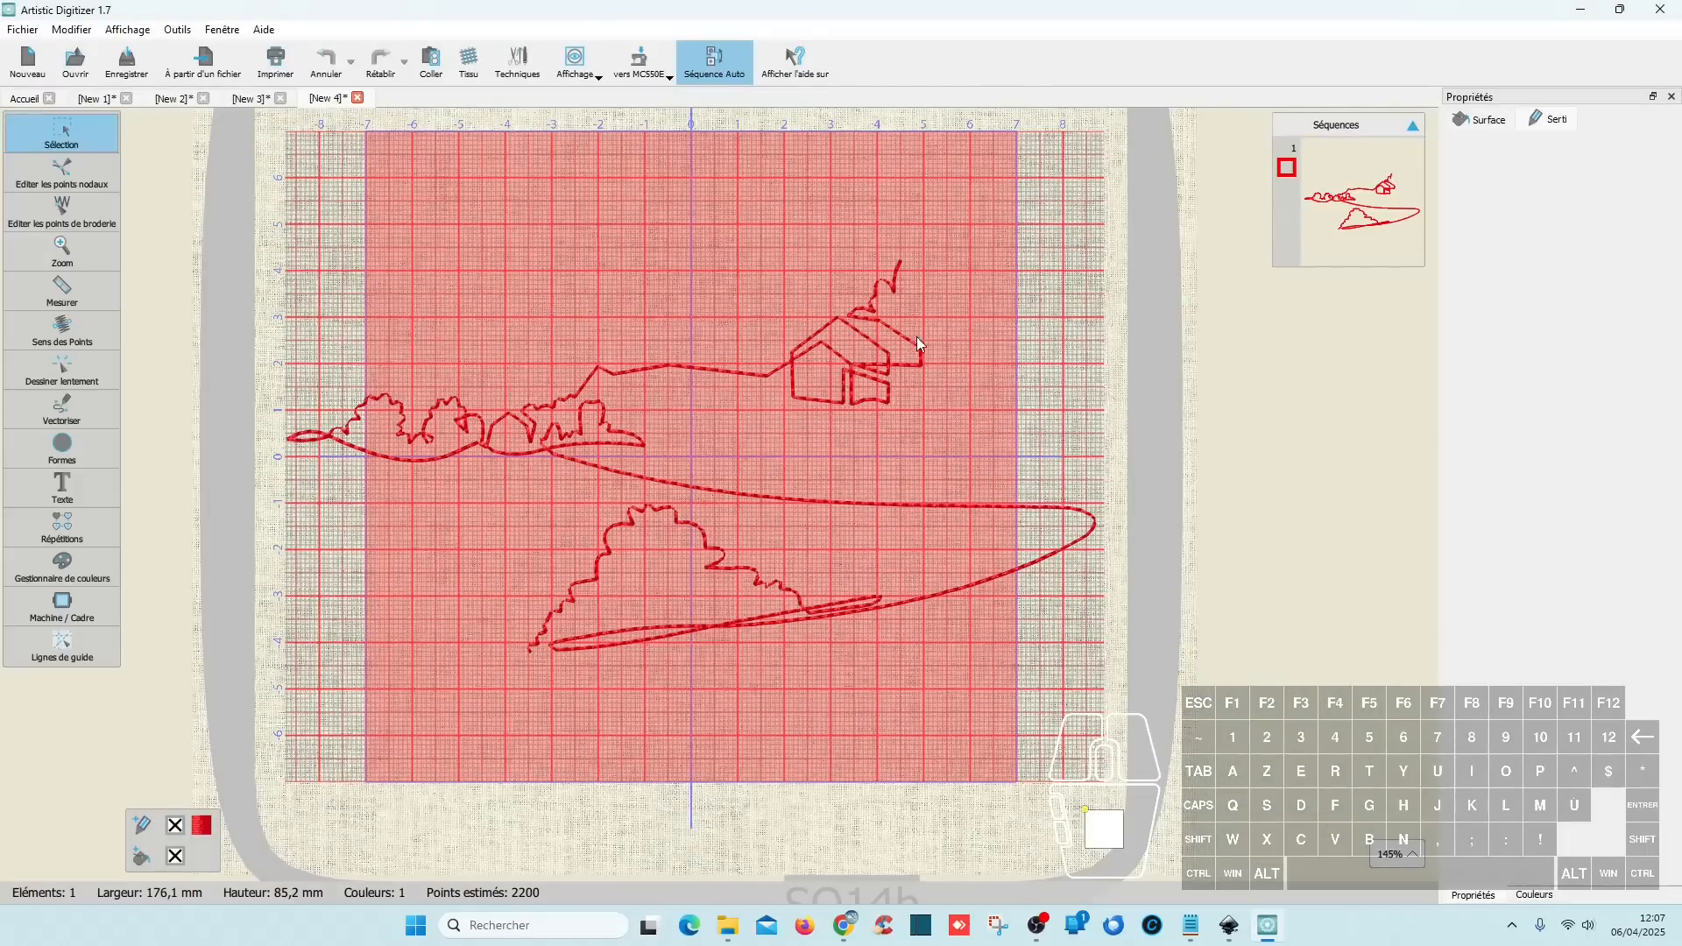
- Convert the imported landscape outline to the Bourdon satin outline stitch
{"action": "left_click", "coordinate": [857, 372]}
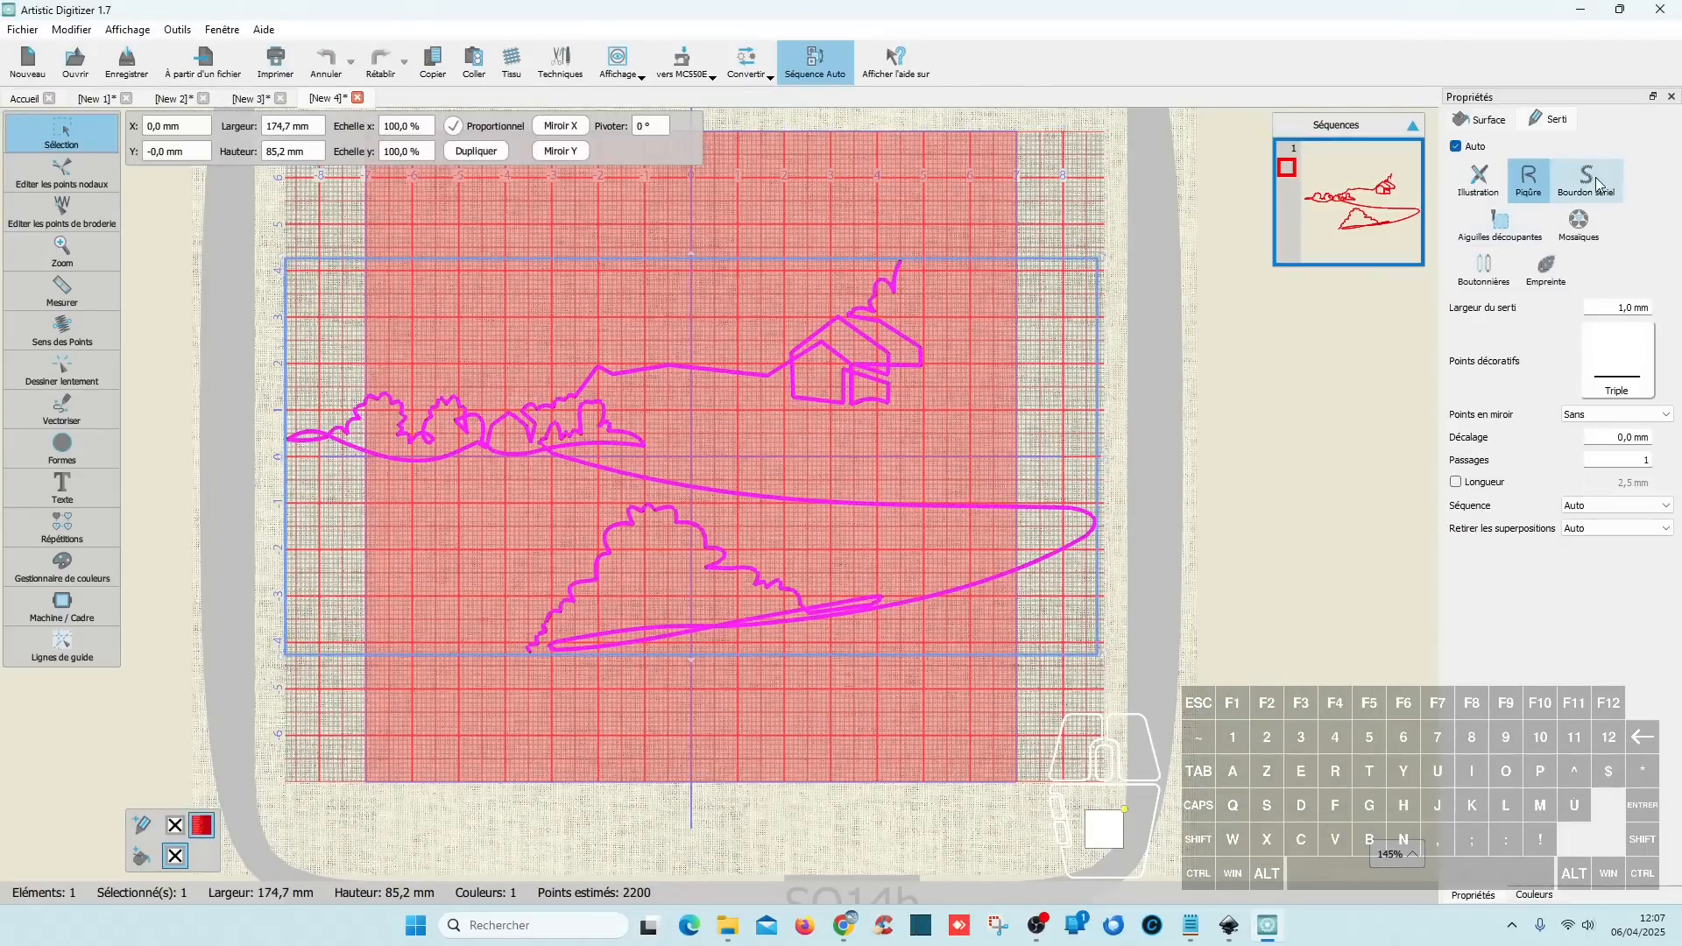
{"action": "left_click", "coordinate": [1131, 571]}
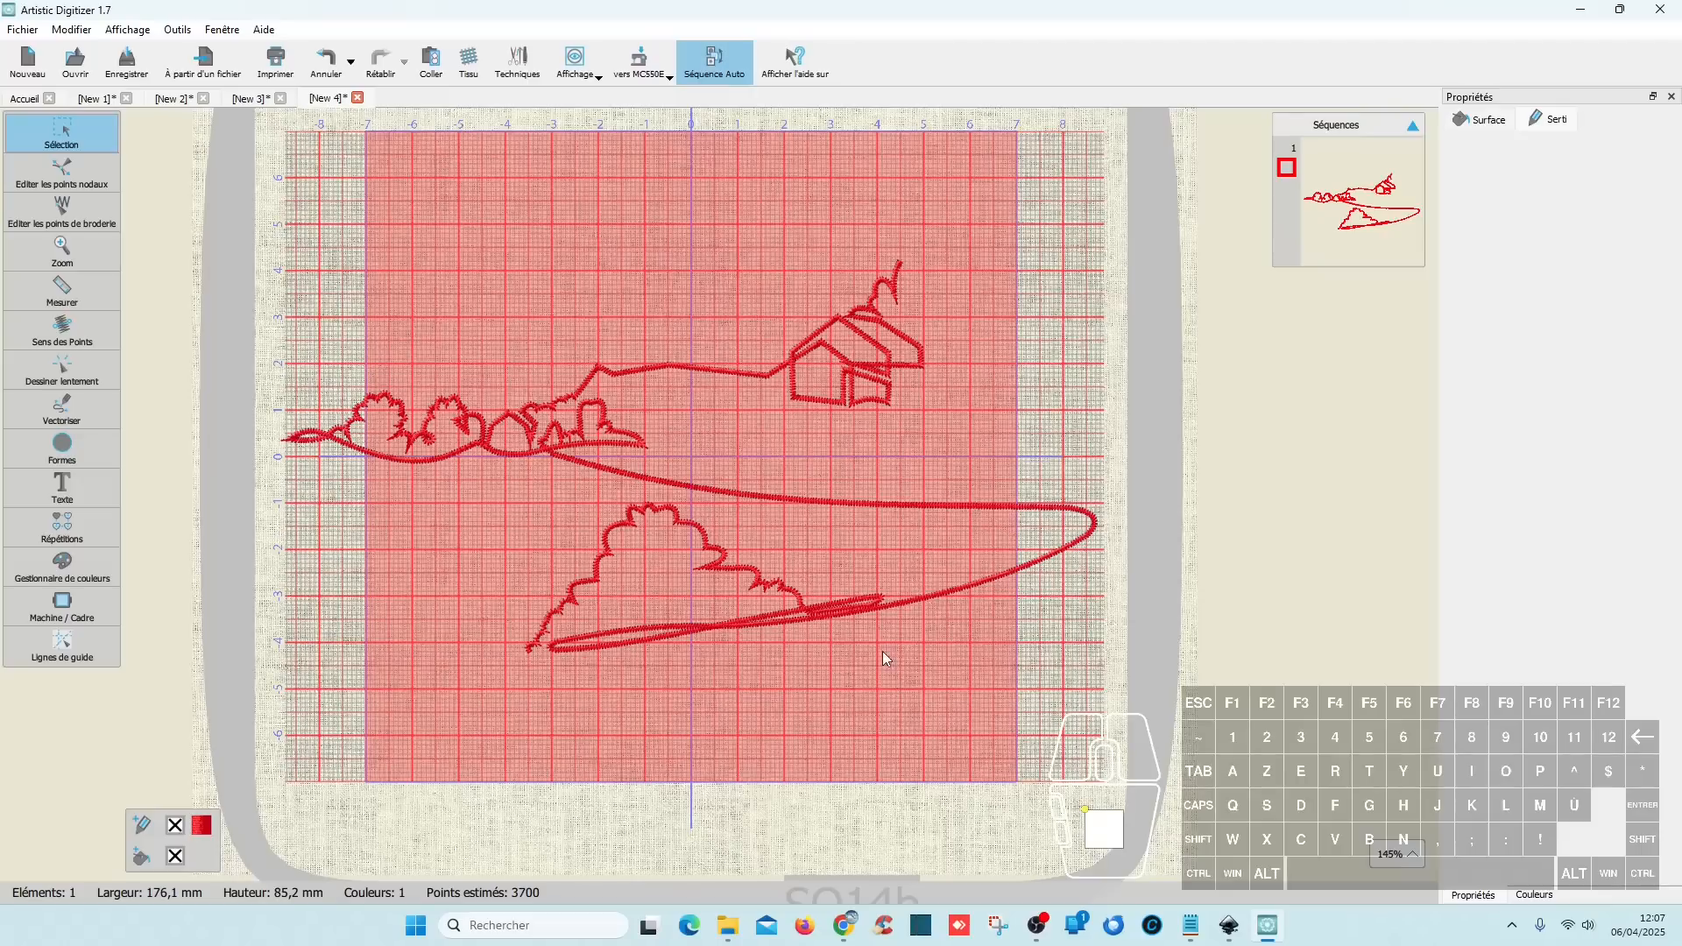
- Change the embroidery hoop to SQ20b, 200x200 mm, and check the satin stitching within it
{"action": "left_click", "coordinate": [636, 70]}
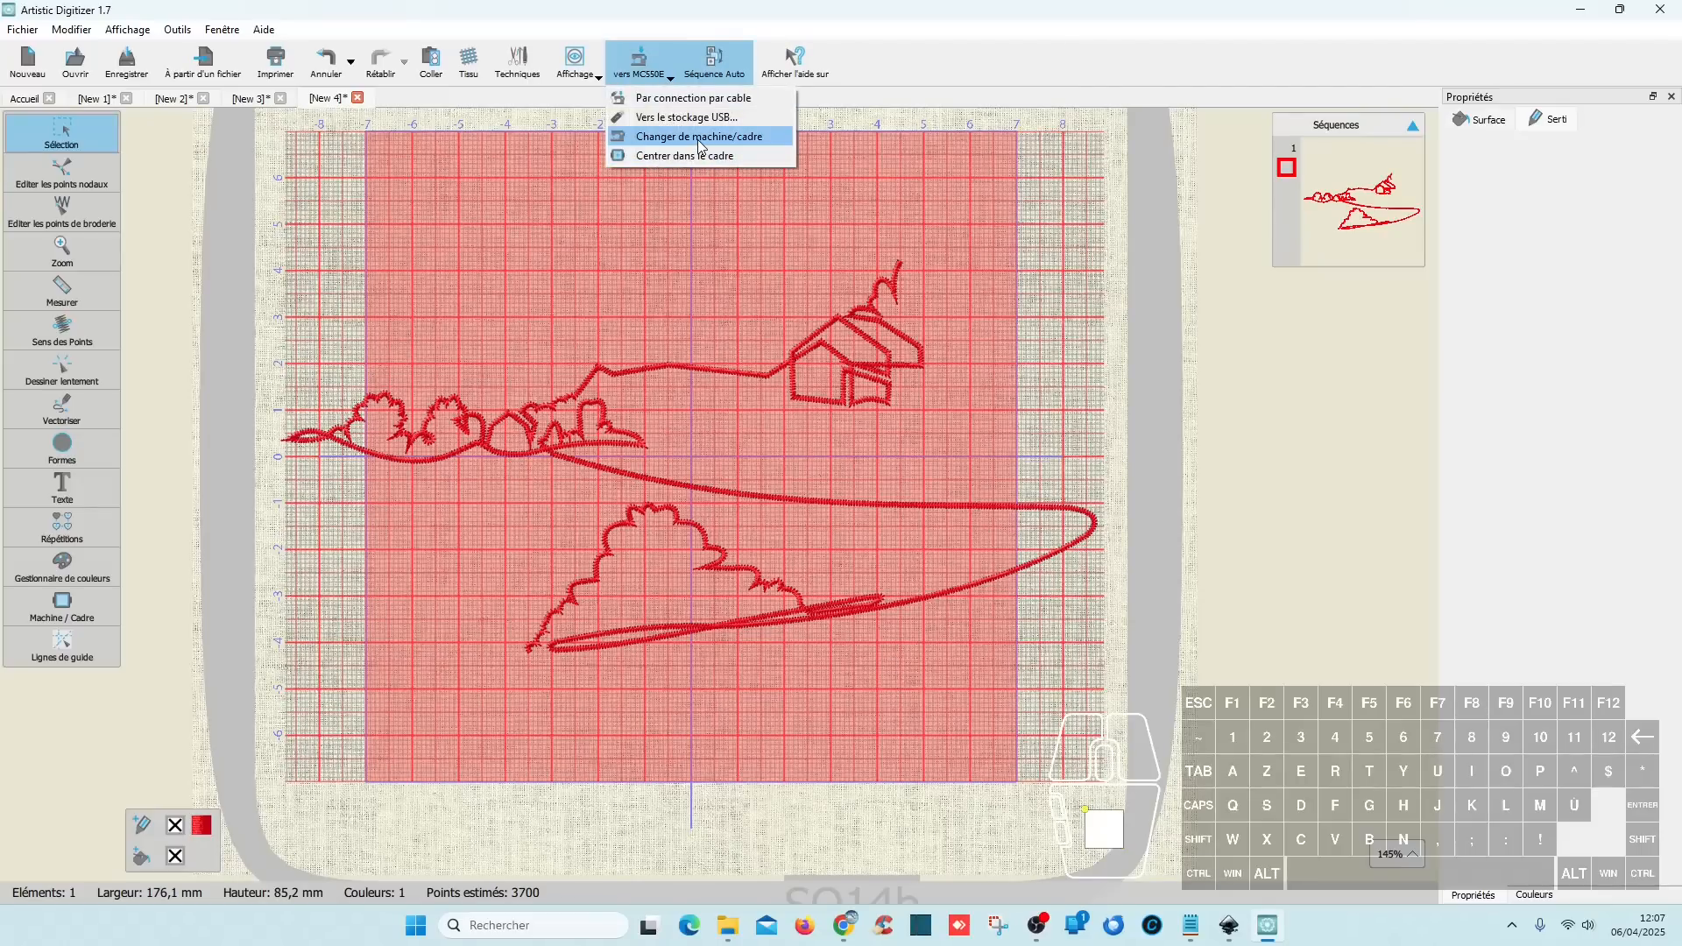
{"action": "left_click", "coordinate": [700, 138]}
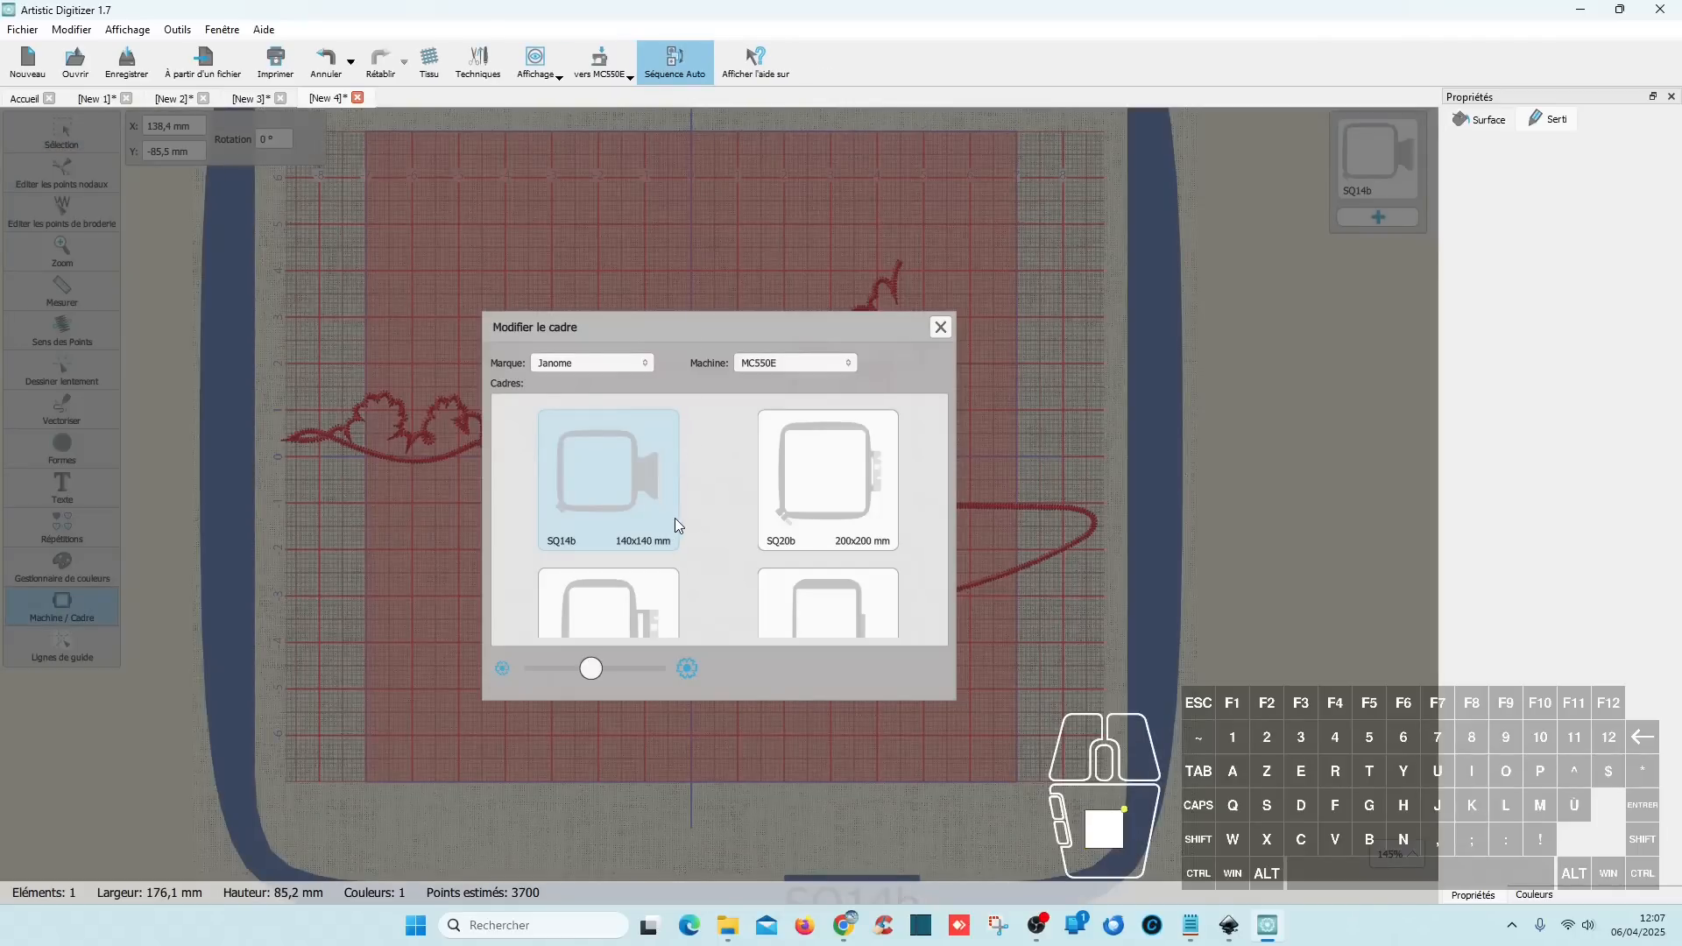
{"action": "left_click", "coordinate": [845, 497]}
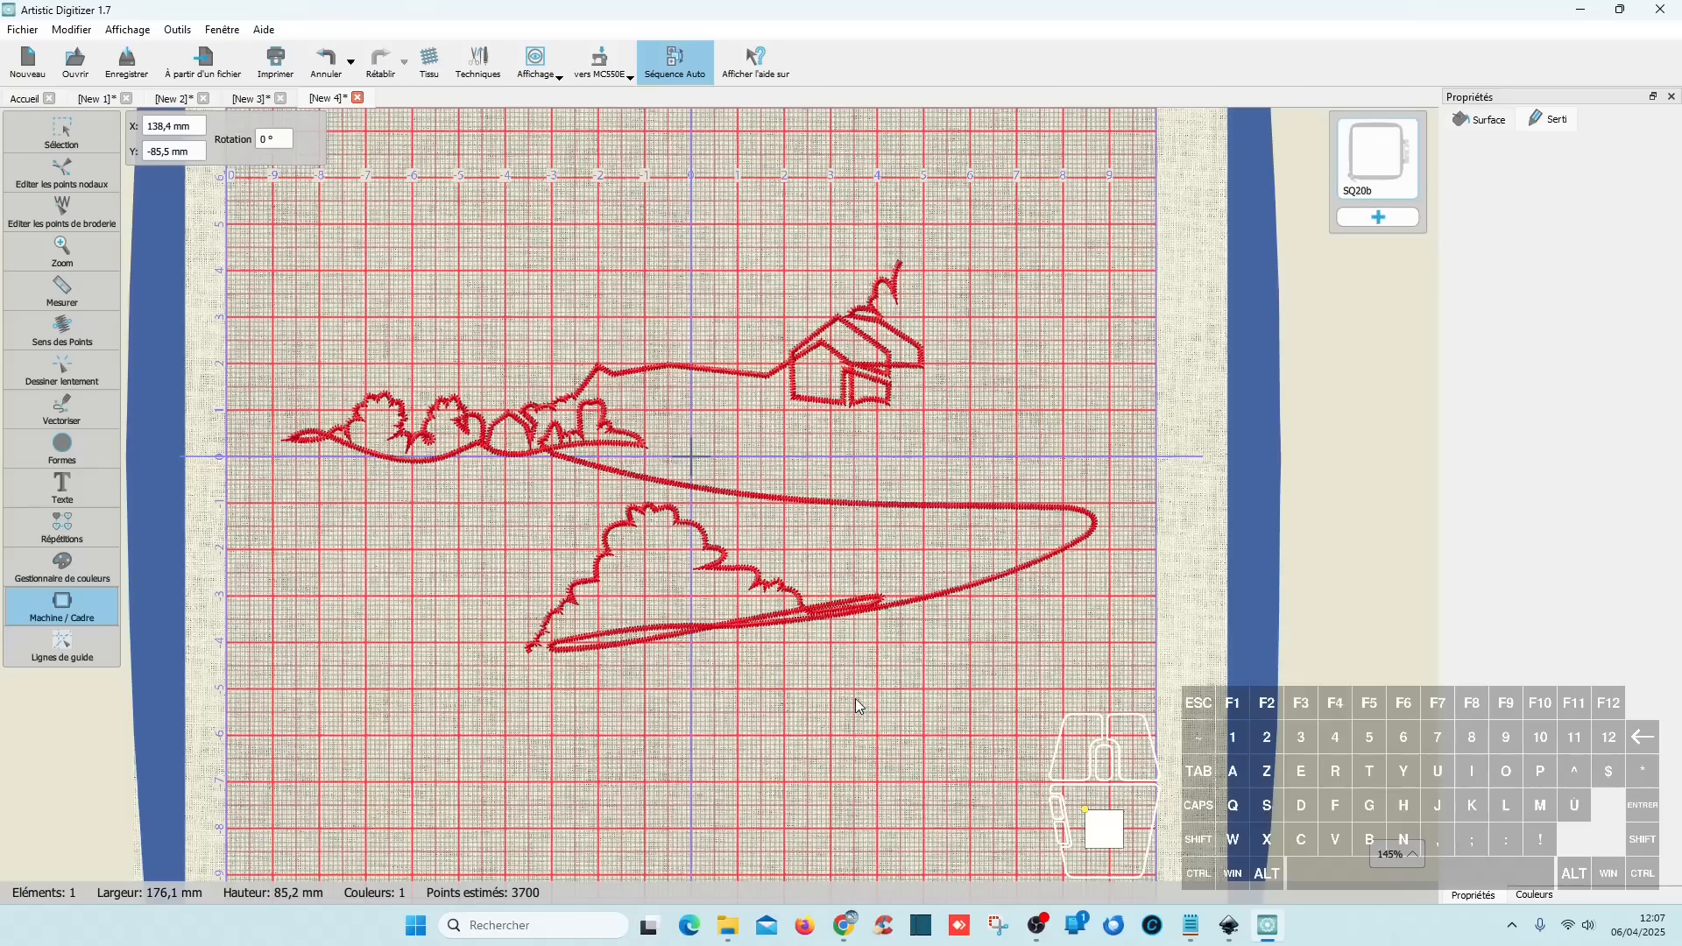
{"action": "scroll", "coordinate": [775, 533], "scroll_direction": "up", "scroll_amount": 5}
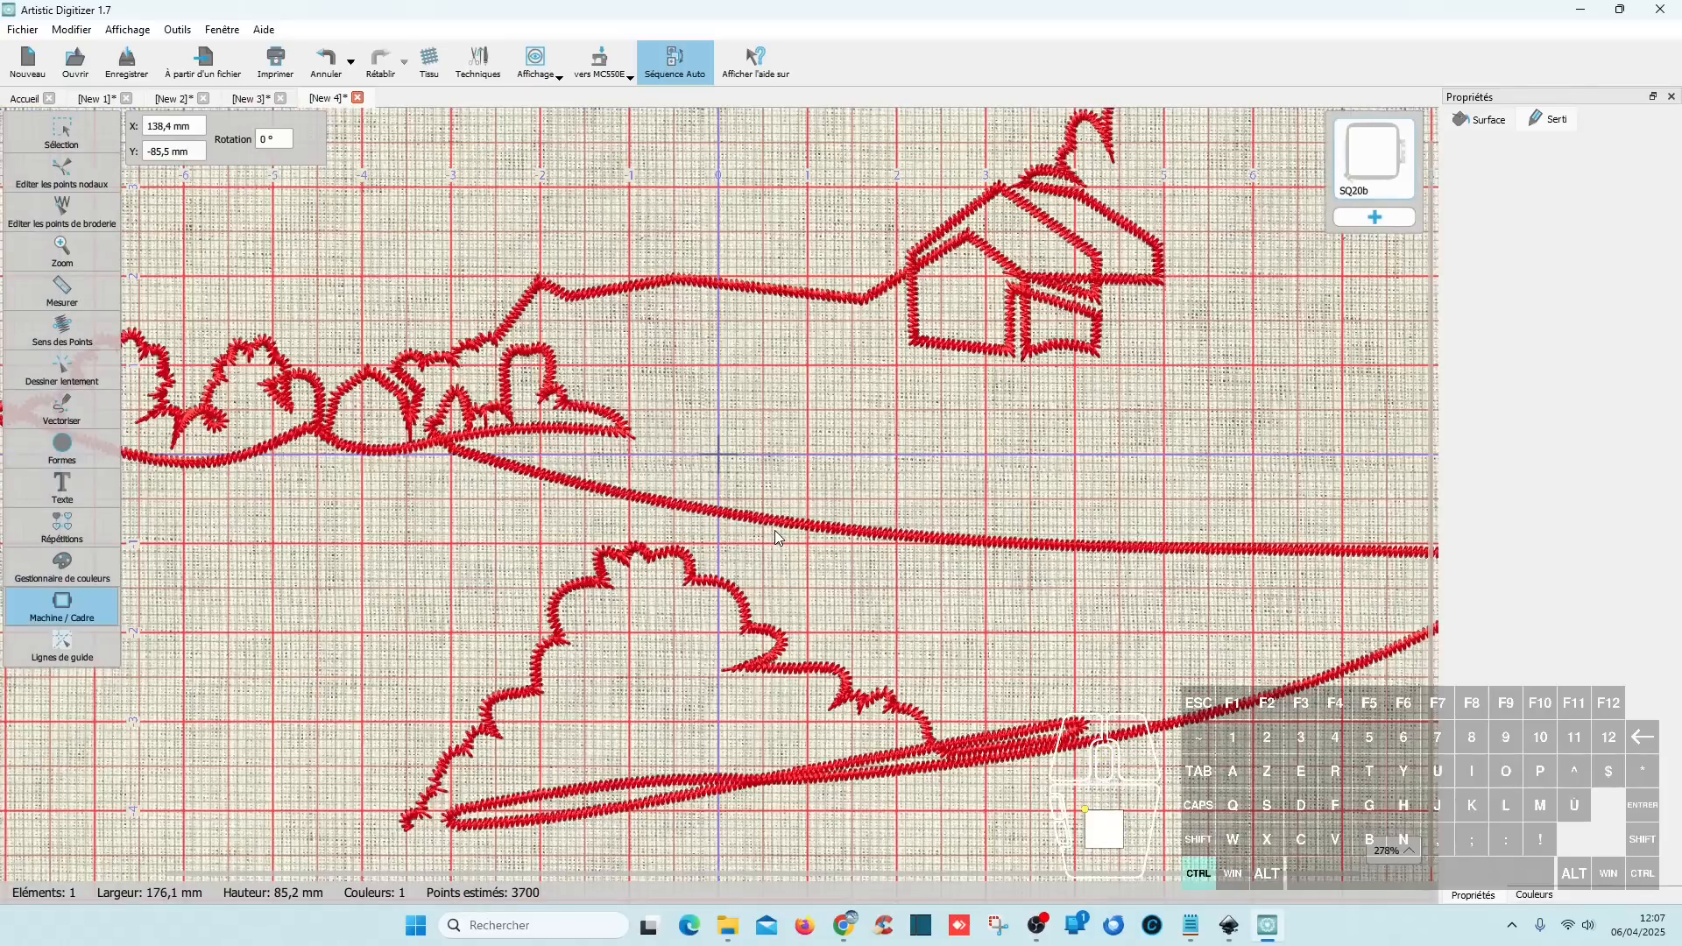
{"action": "scroll", "coordinate": [779, 536], "scroll_direction": "down", "scroll_amount": 3}
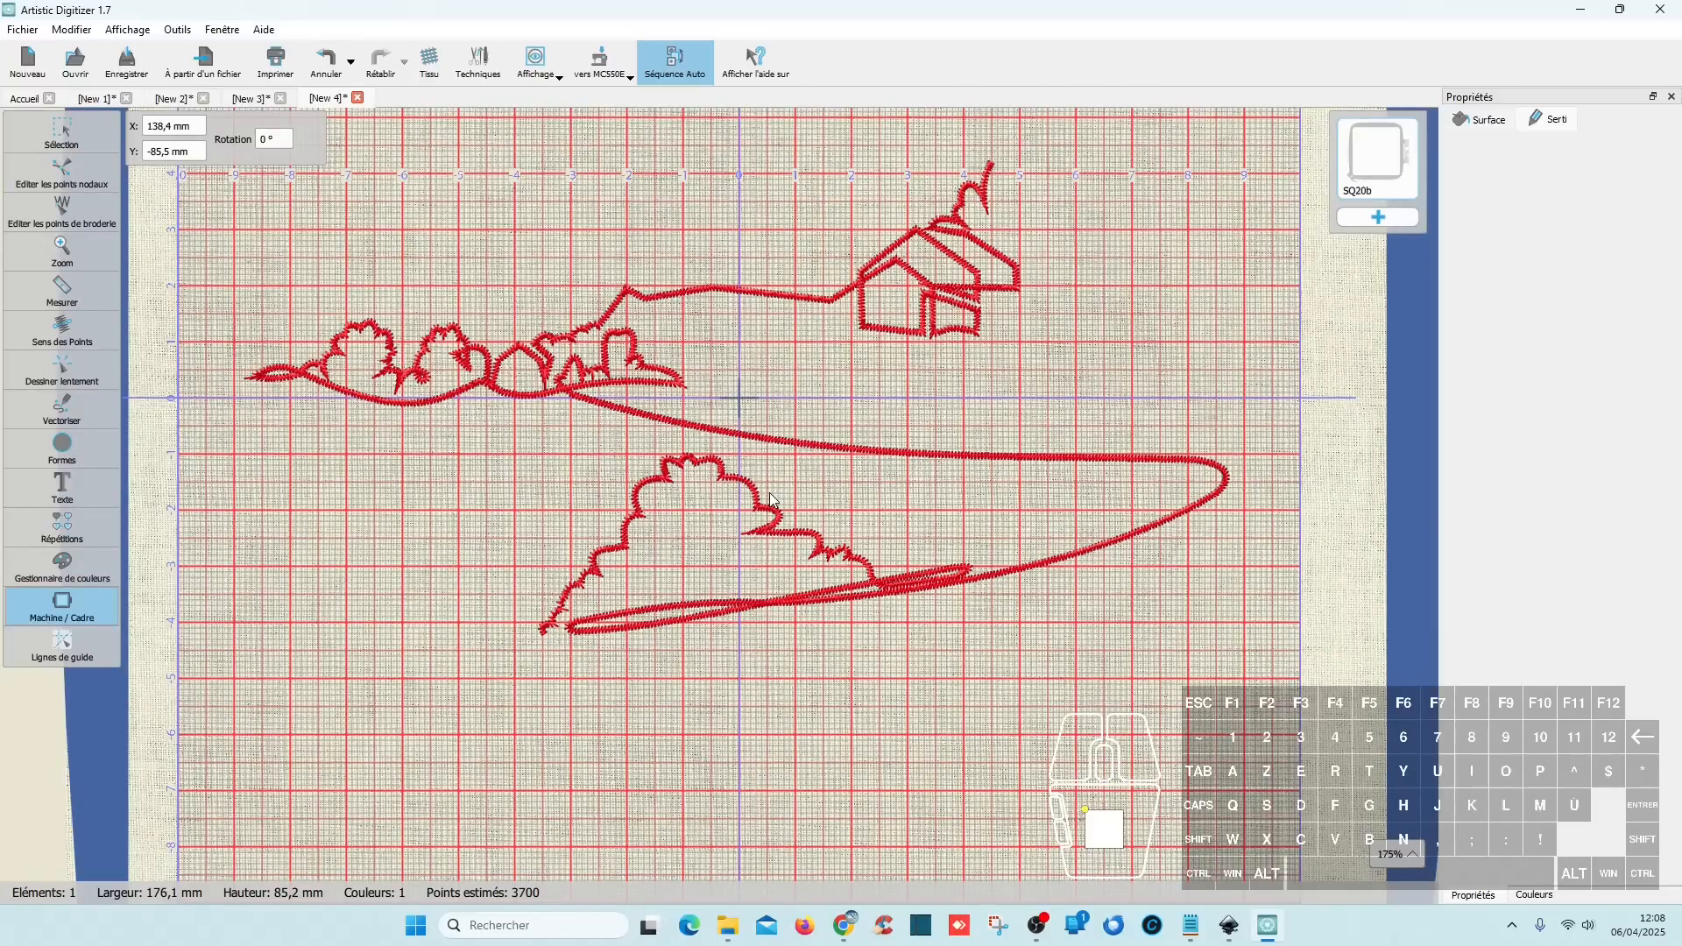
{"action": "scroll", "coordinate": [824, 520], "scroll_direction": "down", "scroll_amount": 1}
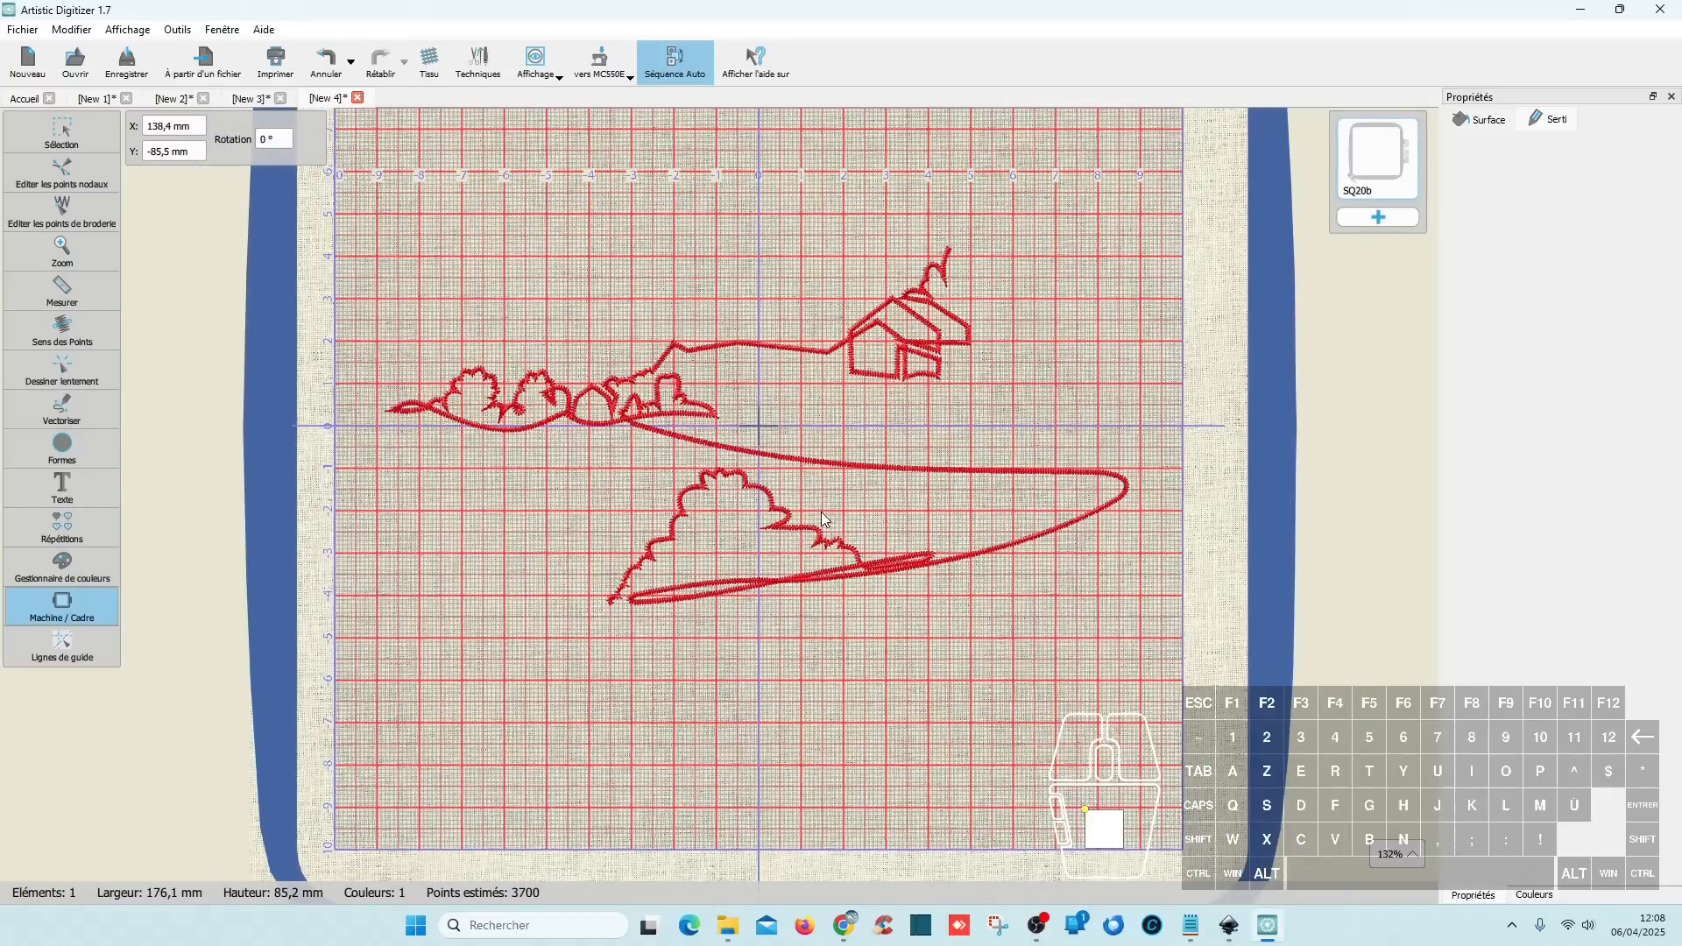
- Switch to Inkscape and start a path from the large bush's lower left end to the small bush's underside
{"action": "left_click", "coordinate": [1225, 925]}
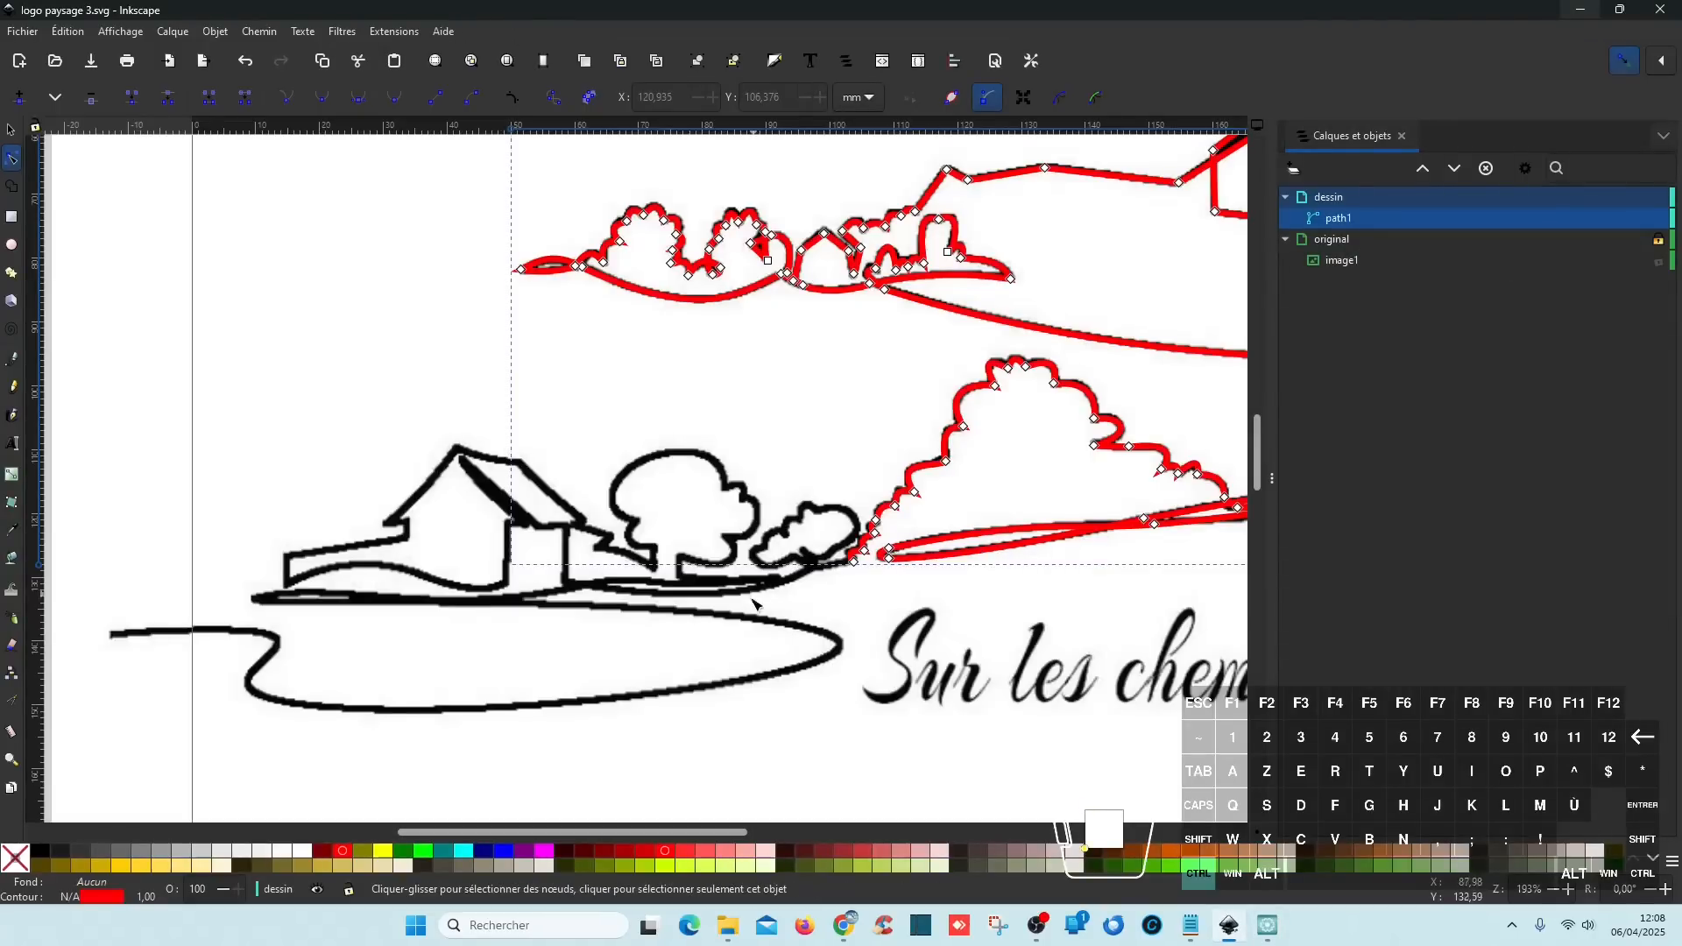
{"action": "scroll", "coordinate": [748, 606], "scroll_direction": "down", "scroll_amount": 2}
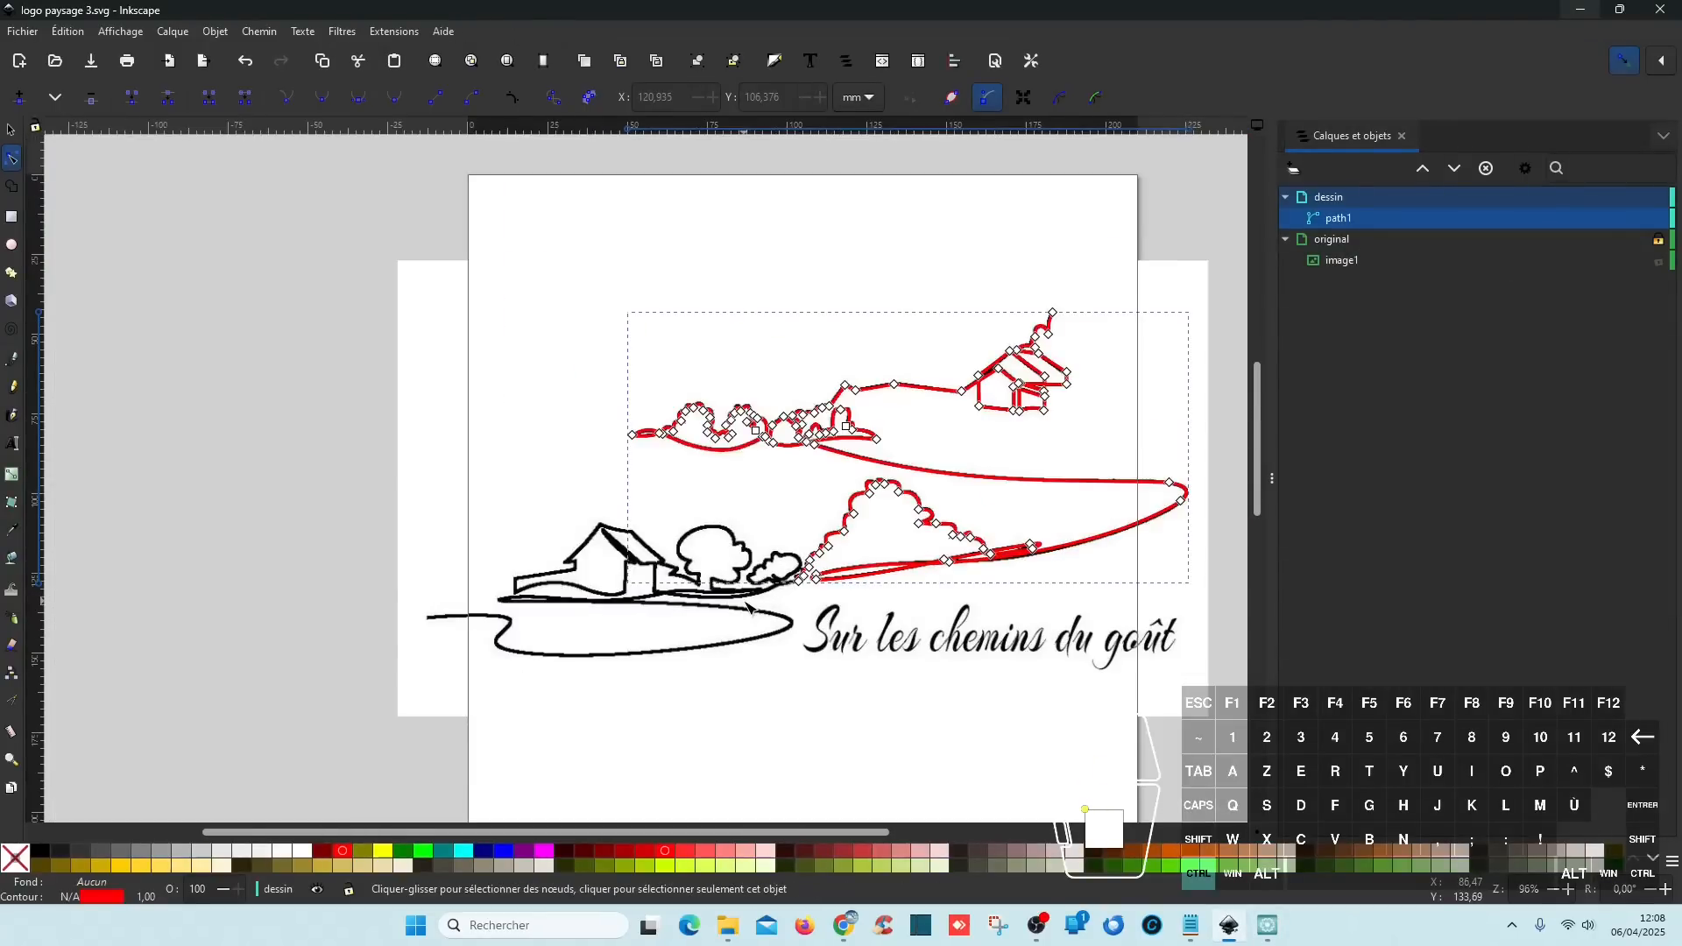
{"action": "scroll", "coordinate": [747, 607], "scroll_direction": "up", "scroll_amount": 3}
{"action": "scroll", "coordinate": [784, 602], "scroll_direction": "down", "scroll_amount": 1}
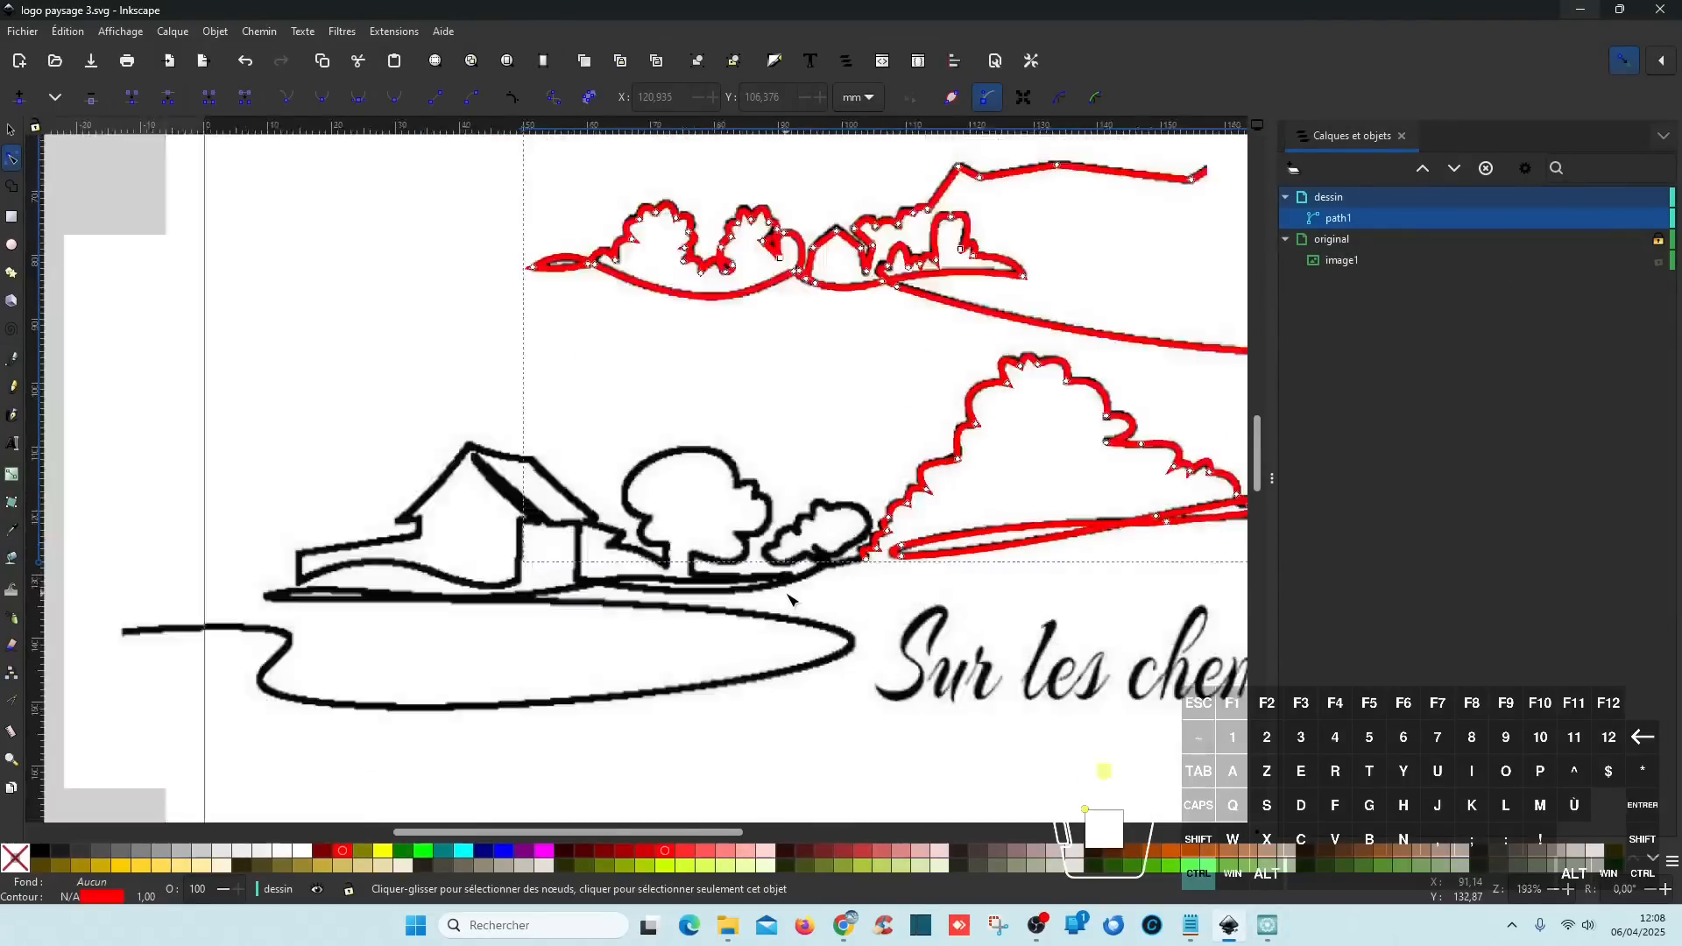
{"action": "left_click", "coordinate": [11, 359]}
{"action": "left_click", "coordinate": [866, 559]}
{"action": "scroll", "coordinate": [836, 579], "scroll_direction": "up", "scroll_amount": 4}
{"action": "left_click", "coordinate": [803, 513]}
{"action": "left_click", "coordinate": [721, 473]}
{"action": "left_click", "coordinate": [622, 515]}
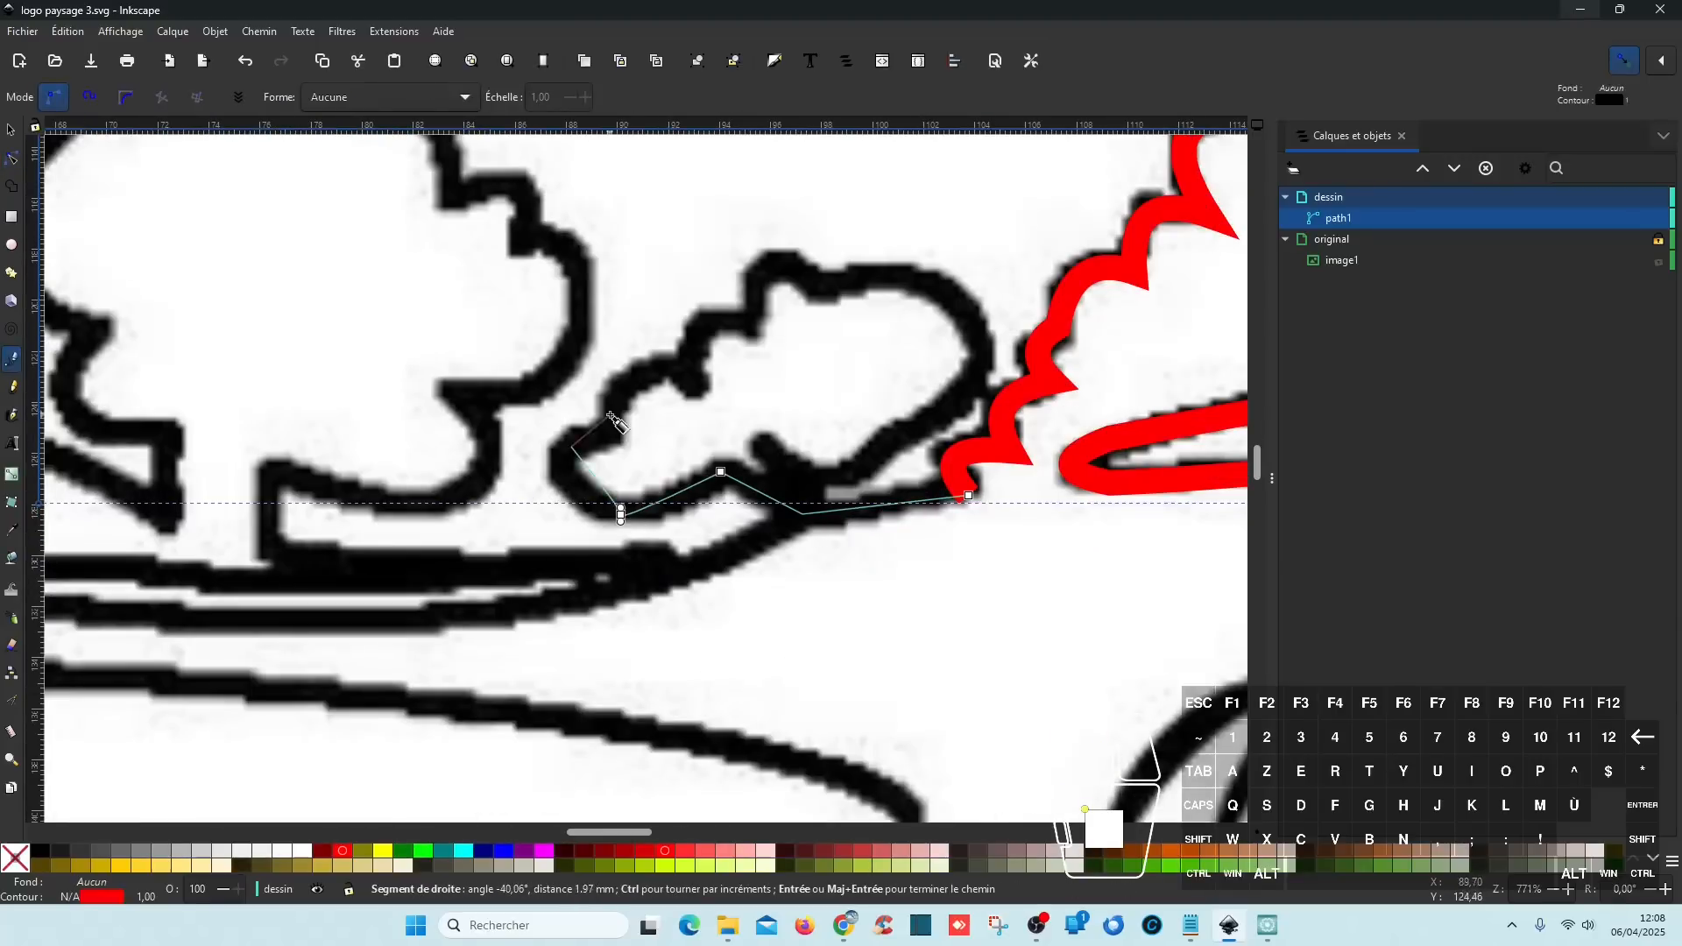
- Trace the rest of the small bush's outline with straight segments and return to the ground line
{"action": "left_click", "coordinate": [571, 447]}
{"action": "left_click", "coordinate": [698, 388]}
{"action": "left_click", "coordinate": [745, 334]}
{"action": "left_click", "coordinate": [819, 295]}
{"action": "left_click", "coordinate": [948, 399]}
{"action": "left_click", "coordinate": [838, 477]}
{"action": "left_click", "coordinate": [763, 445]}
{"action": "left_click", "coordinate": [763, 542]}
- Continue the path along the ground line and trace the round tree's trunk and crown with straight segments
{"action": "scroll", "coordinate": [667, 569], "scroll_direction": "down", "scroll_amount": 2}
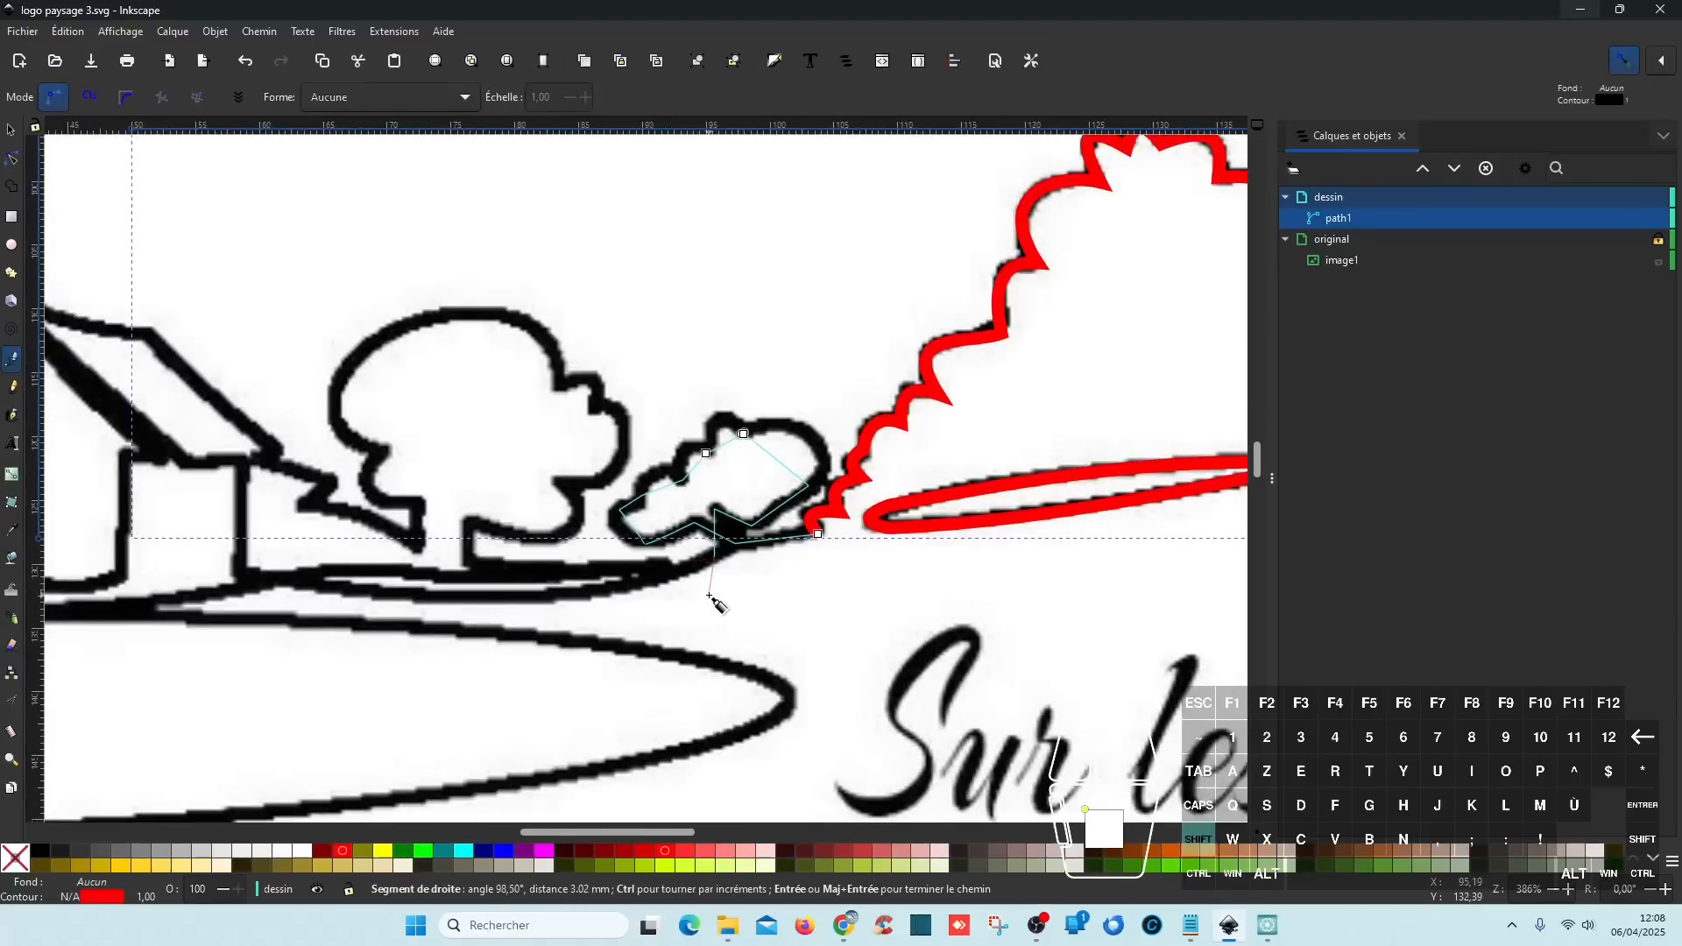
{"action": "scroll", "coordinate": [713, 598], "scroll_direction": "down", "scroll_amount": 1}
{"action": "scroll", "coordinate": [713, 598], "scroll_direction": "left", "scroll_amount": 8}
{"action": "scroll", "coordinate": [976, 587], "scroll_direction": "up", "scroll_amount": 2}
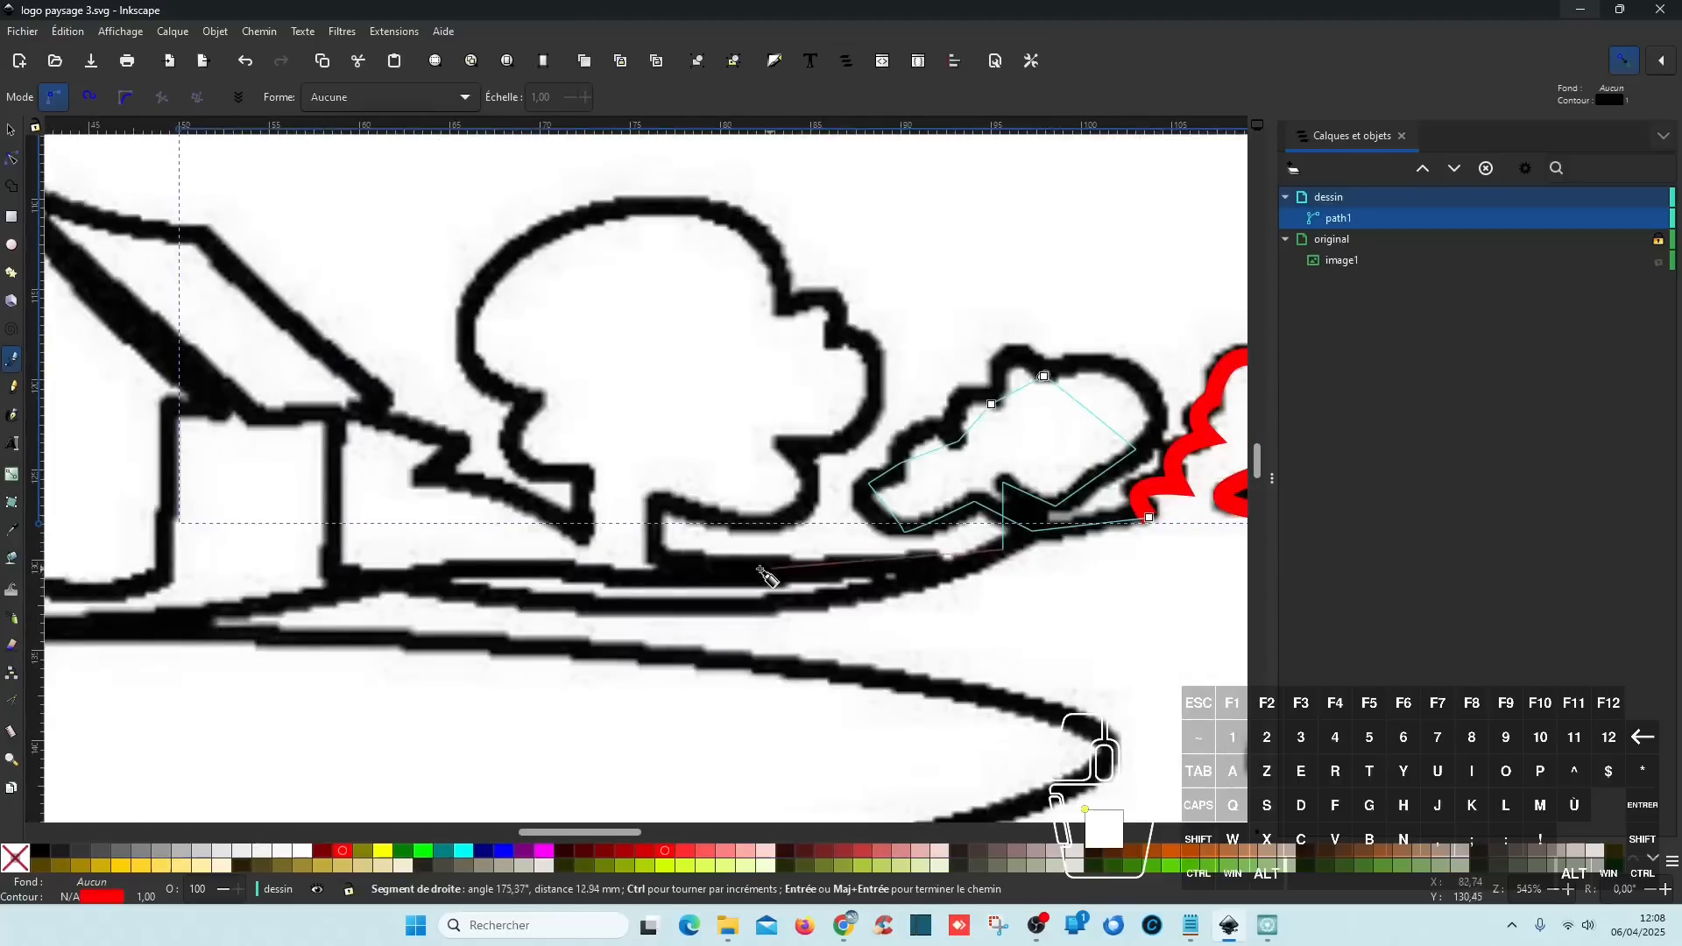
{"action": "left_click", "coordinate": [655, 560]}
{"action": "left_click", "coordinate": [838, 345]}
{"action": "left_click", "coordinate": [778, 313]}
{"action": "left_click", "coordinate": [527, 402]}
{"action": "left_click", "coordinate": [581, 471]}
{"action": "left_click", "coordinate": [580, 537]}
- Trace the zigzag line between the tree and the foreground house, the roof outline and its left eave
{"action": "left_click", "coordinate": [418, 482]}
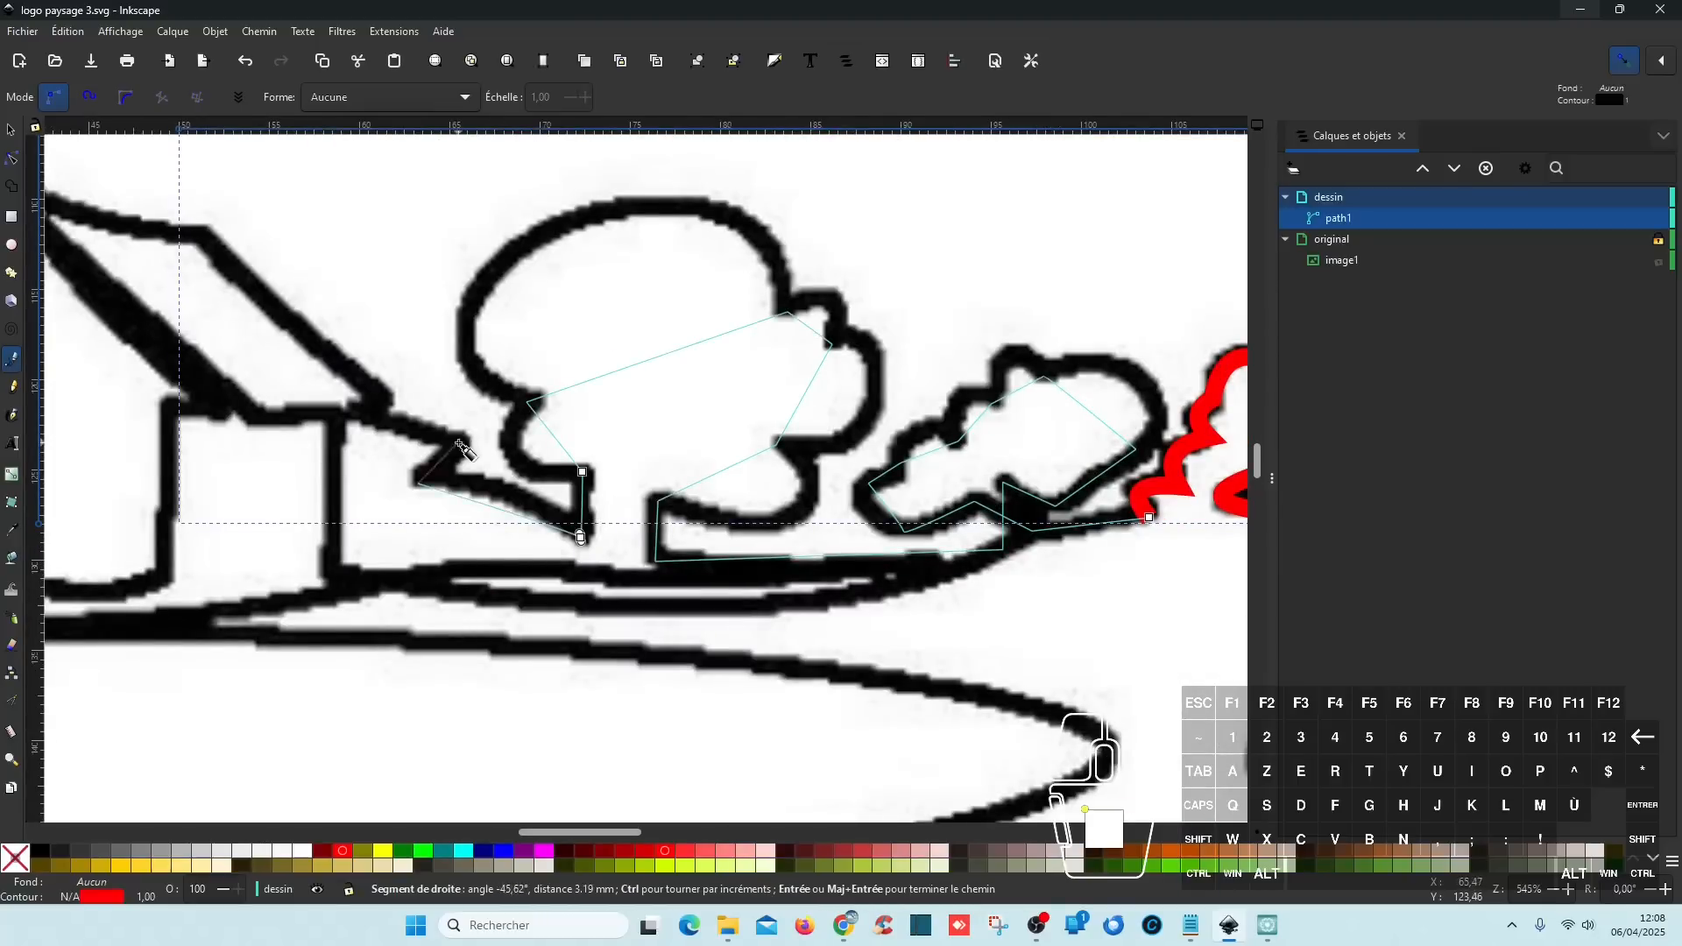
{"action": "left_click", "coordinate": [463, 449]}
{"action": "left_click", "coordinate": [354, 412]}
{"action": "left_click", "coordinate": [532, 248]}
{"action": "left_click", "coordinate": [331, 457]}
{"action": "left_click", "coordinate": [380, 455]}
{"action": "left_click", "coordinate": [384, 495]}
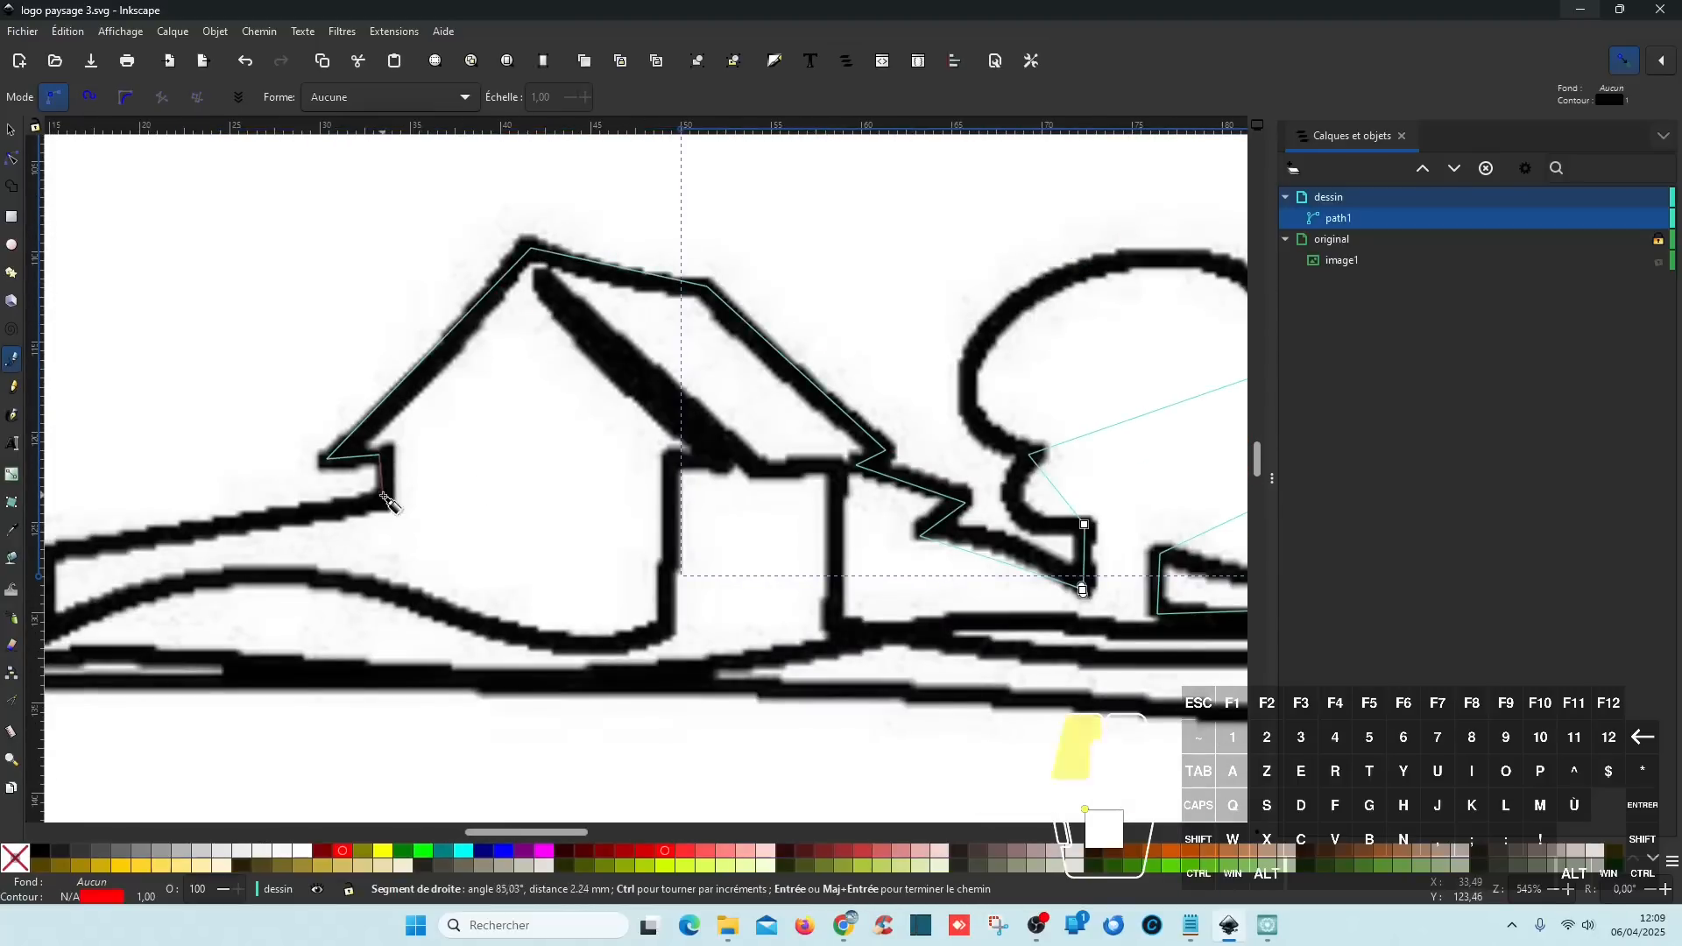
- Continue the path down the foreground house's eave and around its mound, walls and inner roof diagonal with straight segments
{"action": "scroll", "coordinate": [725, 428], "scroll_direction": "down", "scroll_amount": 2}
{"action": "left_click", "coordinate": [384, 495]}
{"action": "left_click", "coordinate": [389, 532]}
{"action": "left_click", "coordinate": [565, 517]}
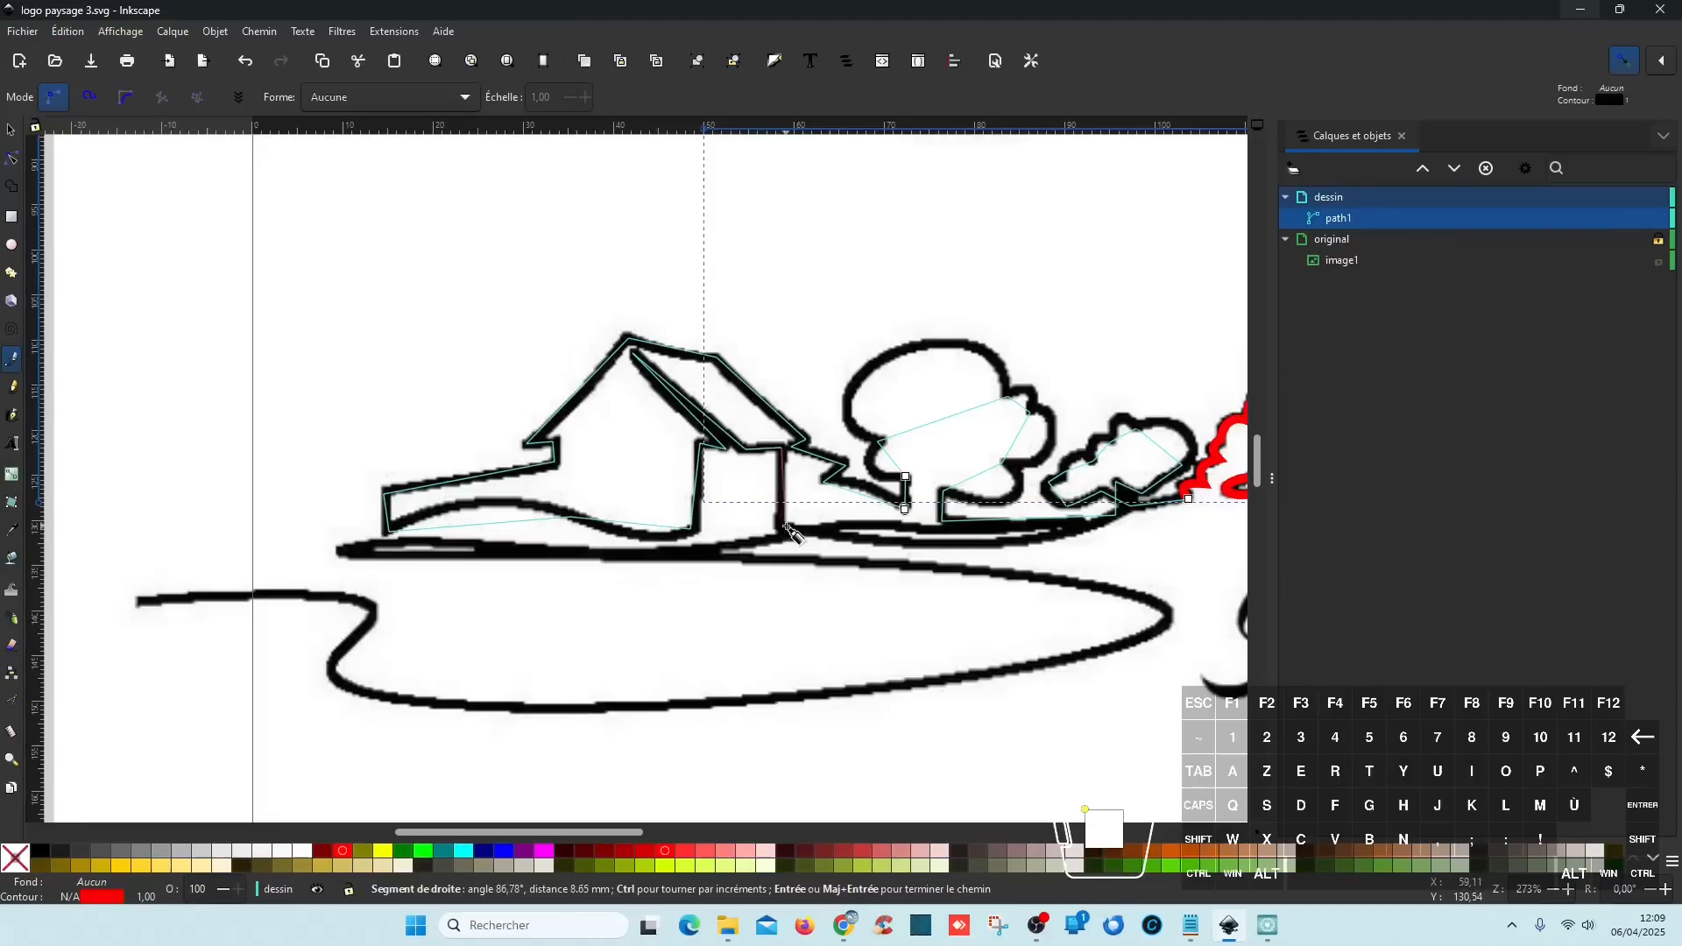
- Trace the ground lines below the house and trees and the pond outline, ending the path at the shore line's far left end
{"action": "scroll", "coordinate": [902, 525], "scroll_direction": "up", "scroll_amount": 1}
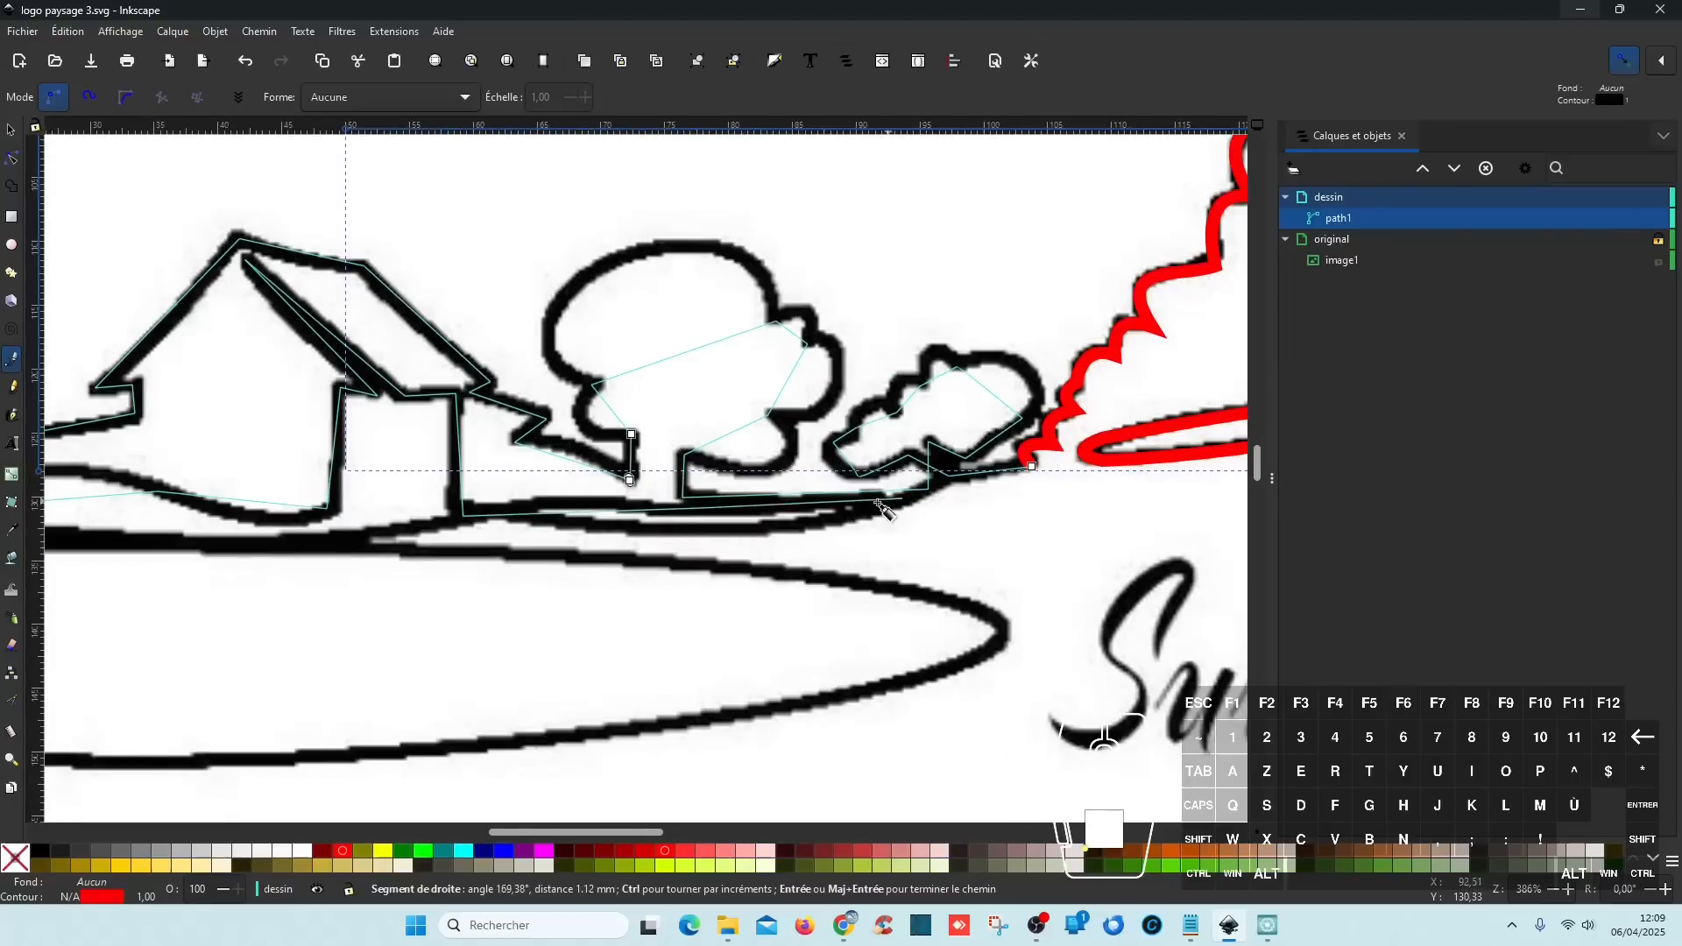
{"action": "scroll", "coordinate": [423, 540], "scroll_direction": "down", "scroll_amount": 2}
{"action": "left_click", "coordinate": [508, 545]}
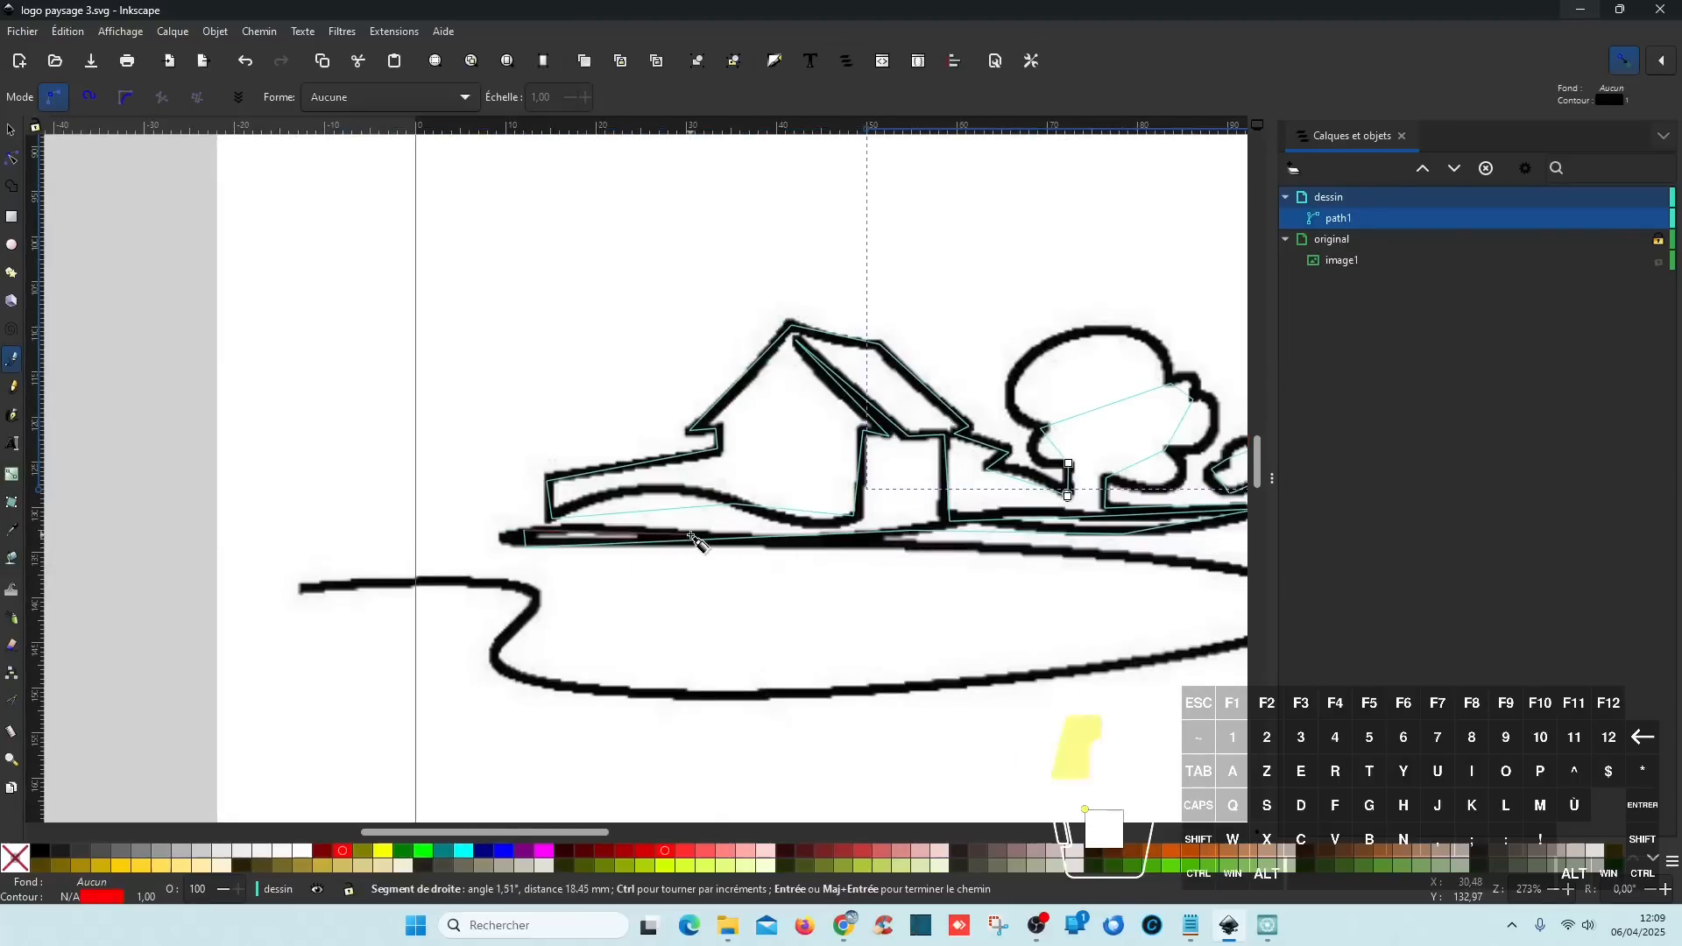
{"action": "left_click", "coordinate": [925, 580]}
{"action": "left_click", "coordinate": [928, 605]}
{"action": "left_click", "coordinate": [361, 645]}
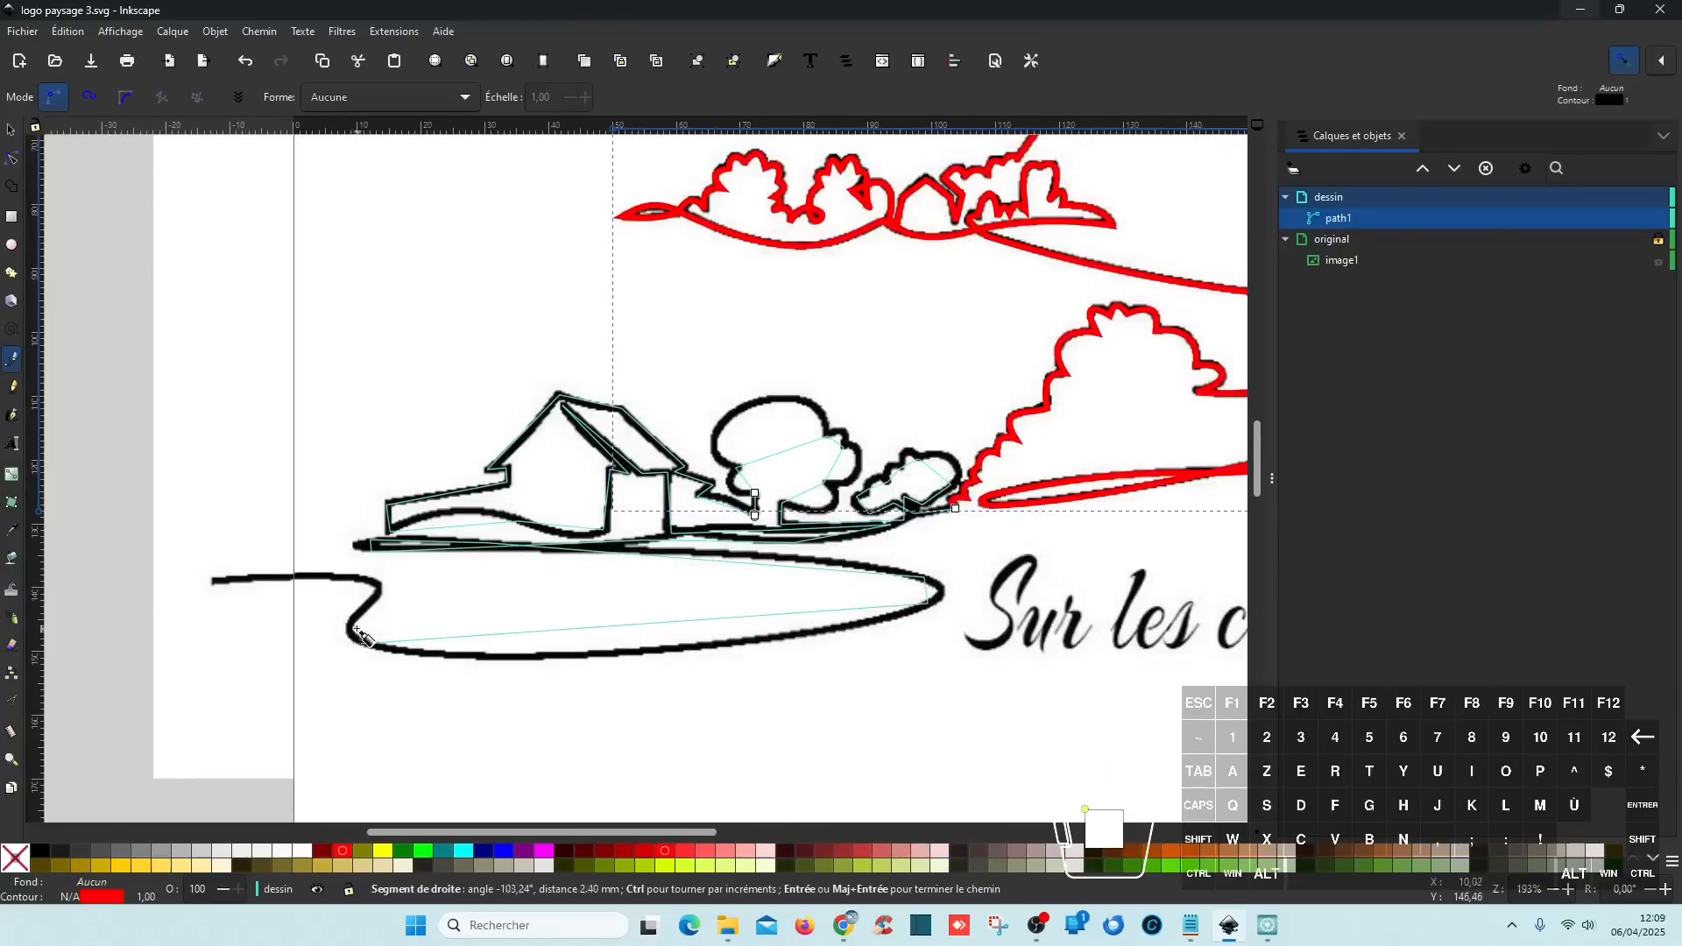
{"action": "left_click", "coordinate": [217, 583]}
- Switch to node editing and bend the small bush's upper edge to follow the original drawing
{"action": "scroll", "coordinate": [940, 524], "scroll_direction": "up", "scroll_amount": 3}
{"action": "key", "text": "n"}
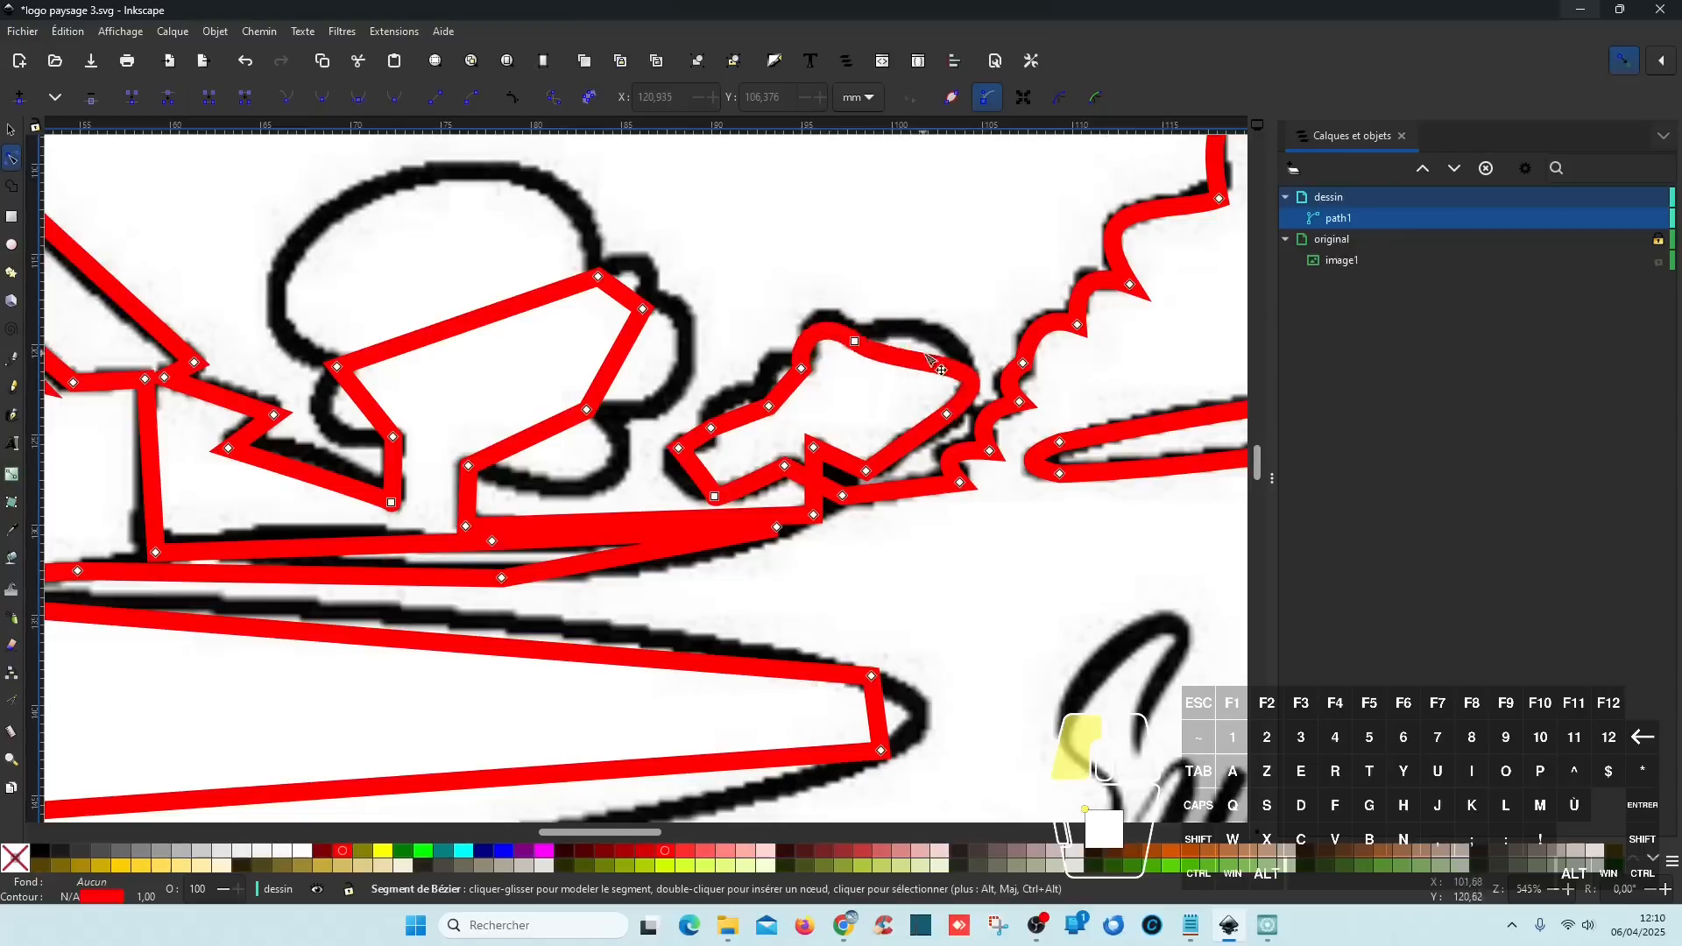
{"action": "left_click_drag", "start_coordinate": [931, 359], "coordinate": [968, 372]}
{"action": "left_click", "coordinate": [394, 96]}
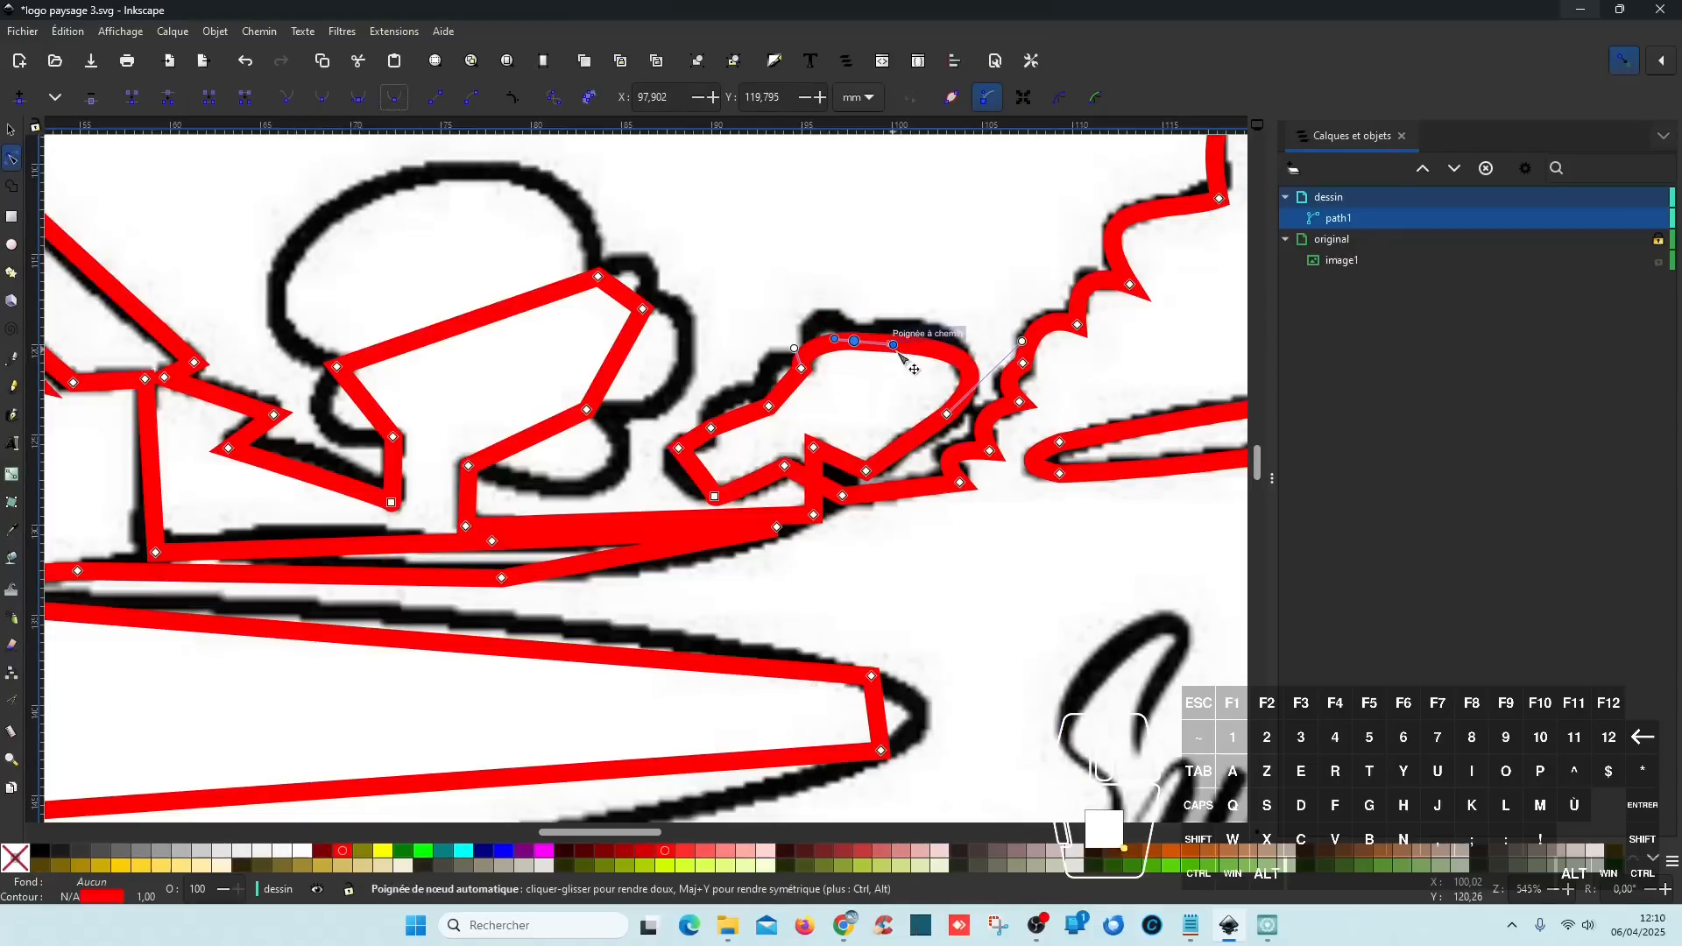
{"action": "left_click_drag", "start_coordinate": [834, 339], "coordinate": [827, 304]}
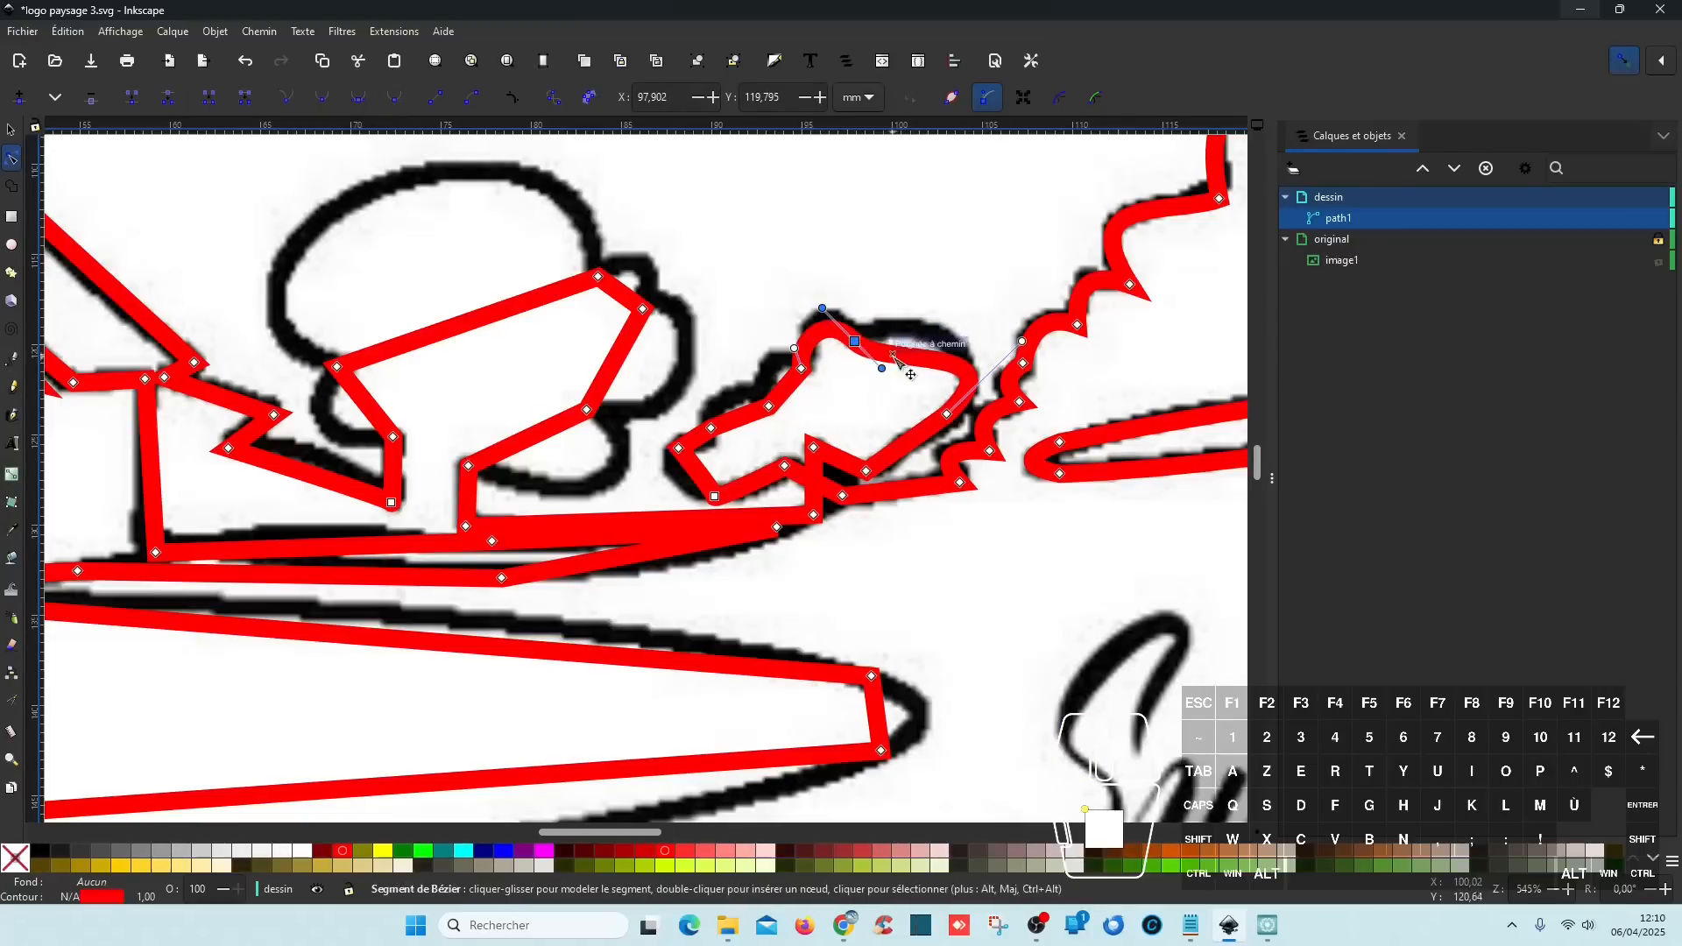
{"action": "mouse_move", "coordinate": [900, 357]}
{"action": "left_mouse_down"}
{"action": "mouse_move", "coordinate": [902, 331]}
{"action": "mouse_move", "coordinate": [806, 331]}
{"action": "mouse_move", "coordinate": [895, 337]}
{"action": "left_mouse_up"}
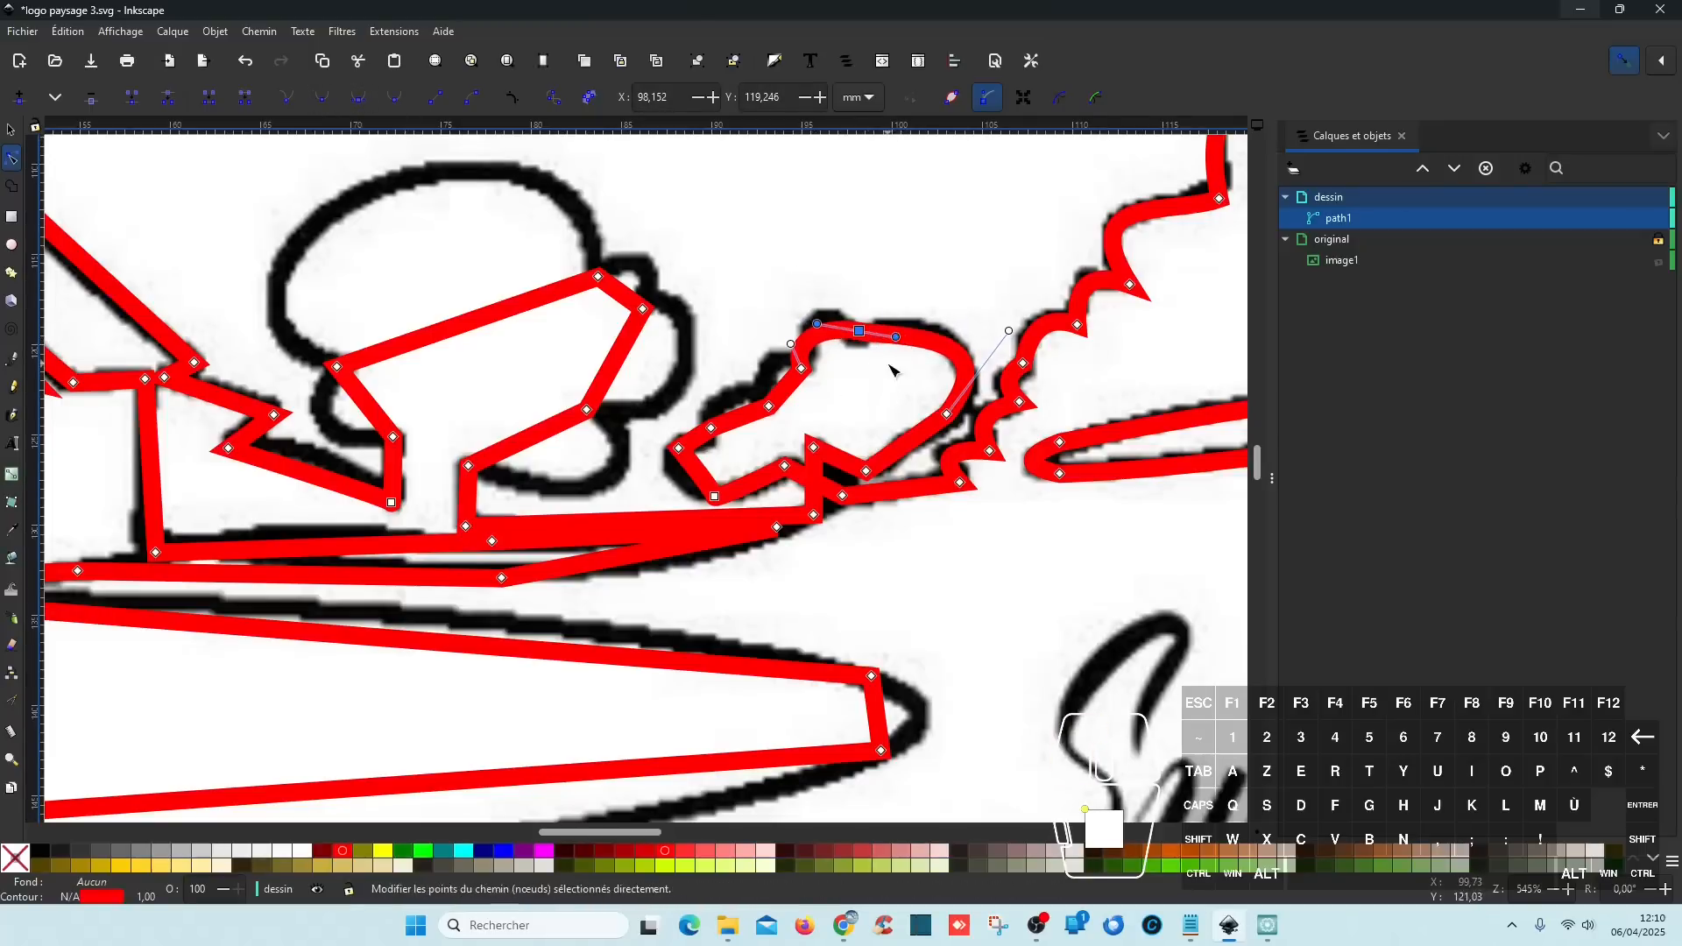
- Curve the lobes on the small bush's left side and its lower edge to match the drawing
{"action": "left_click_drag", "start_coordinate": [784, 387], "coordinate": [768, 374]}
{"action": "left_click_drag", "start_coordinate": [740, 417], "coordinate": [734, 400]}
{"action": "left_click_drag", "start_coordinate": [696, 473], "coordinate": [682, 481]}
{"action": "left_click_drag", "start_coordinate": [812, 481], "coordinate": [833, 487]}
- Bend the round tree's underside and right-hand lobes and start curving its crown and lower left lobe
{"action": "left_click_drag", "start_coordinate": [635, 514], "coordinate": [850, 482]}
{"action": "left_click_drag", "start_coordinate": [742, 406], "coordinate": [821, 440]}
{"action": "left_click_drag", "start_coordinate": [829, 328], "coordinate": [945, 289]}
{"action": "left_click", "coordinate": [858, 278]}
{"action": "left_click_drag", "start_coordinate": [913, 359], "coordinate": [913, 404]}
{"action": "left_click_drag", "start_coordinate": [837, 261], "coordinate": [855, 235]}
{"action": "left_click_drag", "start_coordinate": [682, 289], "coordinate": [606, 162]}
{"action": "left_click_drag", "start_coordinate": [580, 370], "coordinate": [542, 388]}
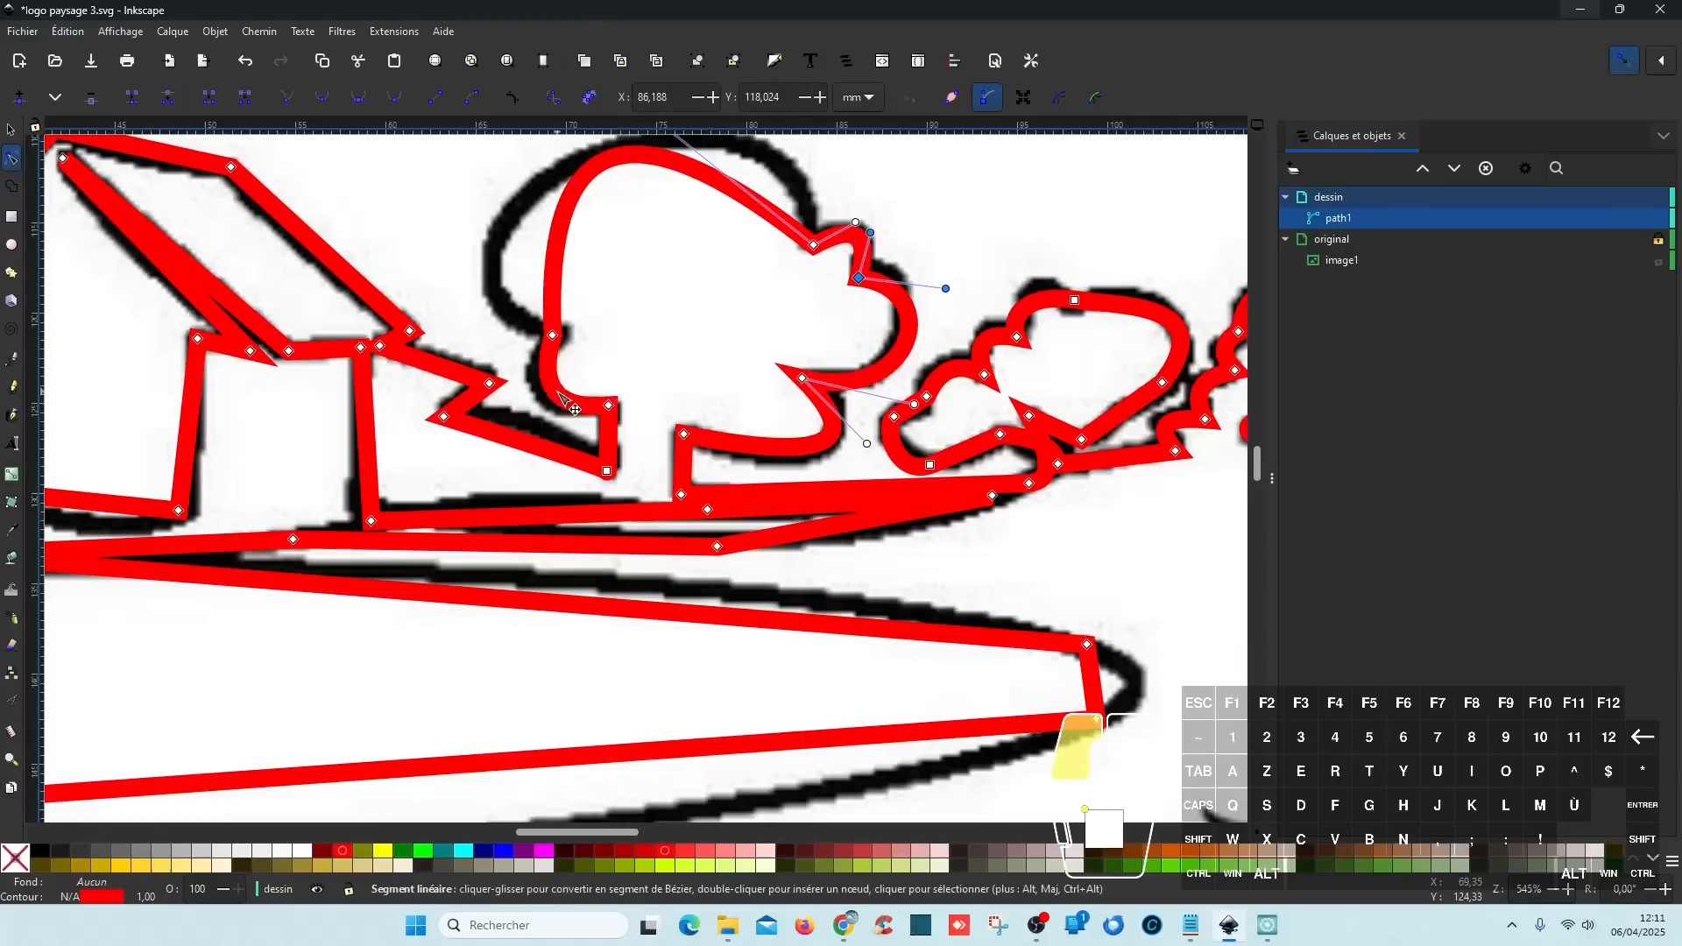
- Adjust the node handles of the round tree's crown so its large arc follows the original outline
{"action": "left_click_drag", "start_coordinate": [605, 263], "coordinate": [657, 405]}
{"action": "left_click_drag", "start_coordinate": [684, 240], "coordinate": [845, 199]}
{"action": "left_click", "coordinate": [606, 478]}
{"action": "left_click_drag", "start_coordinate": [593, 273], "coordinate": [378, 348]}
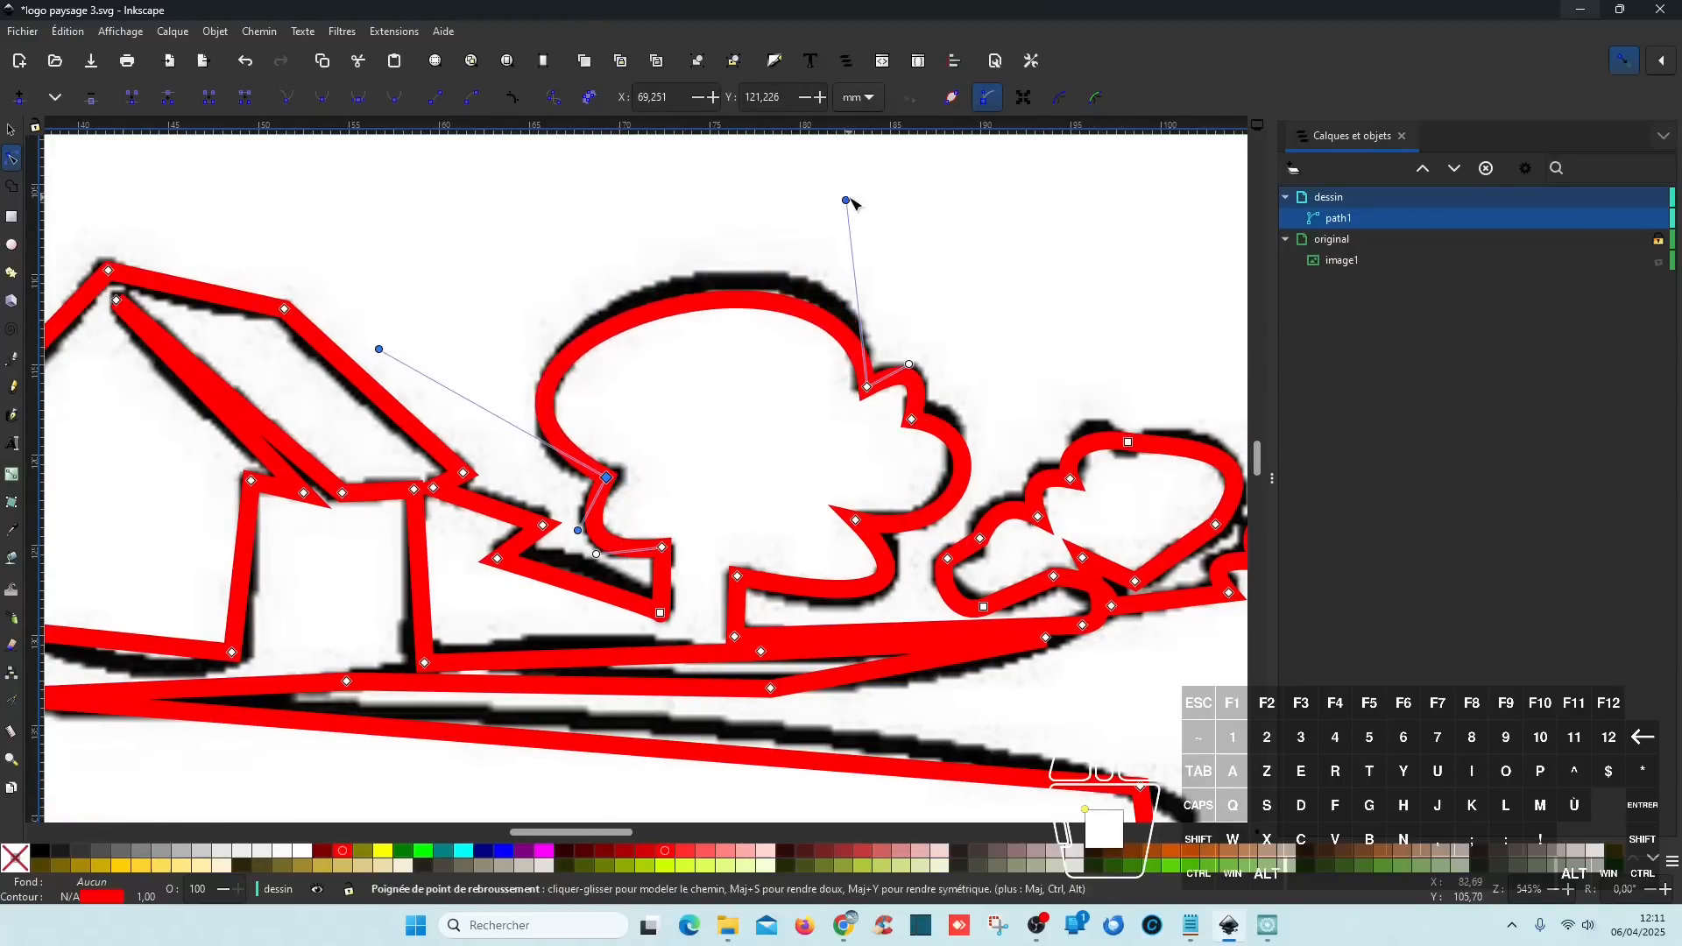
{"action": "left_click_drag", "start_coordinate": [845, 200], "coordinate": [862, 164]}
- Curve the zigzag's lower line, the mound in front of the foreground house and the roof's inner diagonal
{"action": "left_click_drag", "start_coordinate": [763, 513], "coordinate": [992, 327]}
{"action": "left_click_drag", "start_coordinate": [806, 401], "coordinate": [814, 385]}
{"action": "left_click_drag", "start_coordinate": [698, 425], "coordinate": [908, 476]}
{"action": "left_click_drag", "start_coordinate": [246, 505], "coordinate": [251, 468]}
{"action": "left_click_drag", "start_coordinate": [560, 505], "coordinate": [571, 526]}
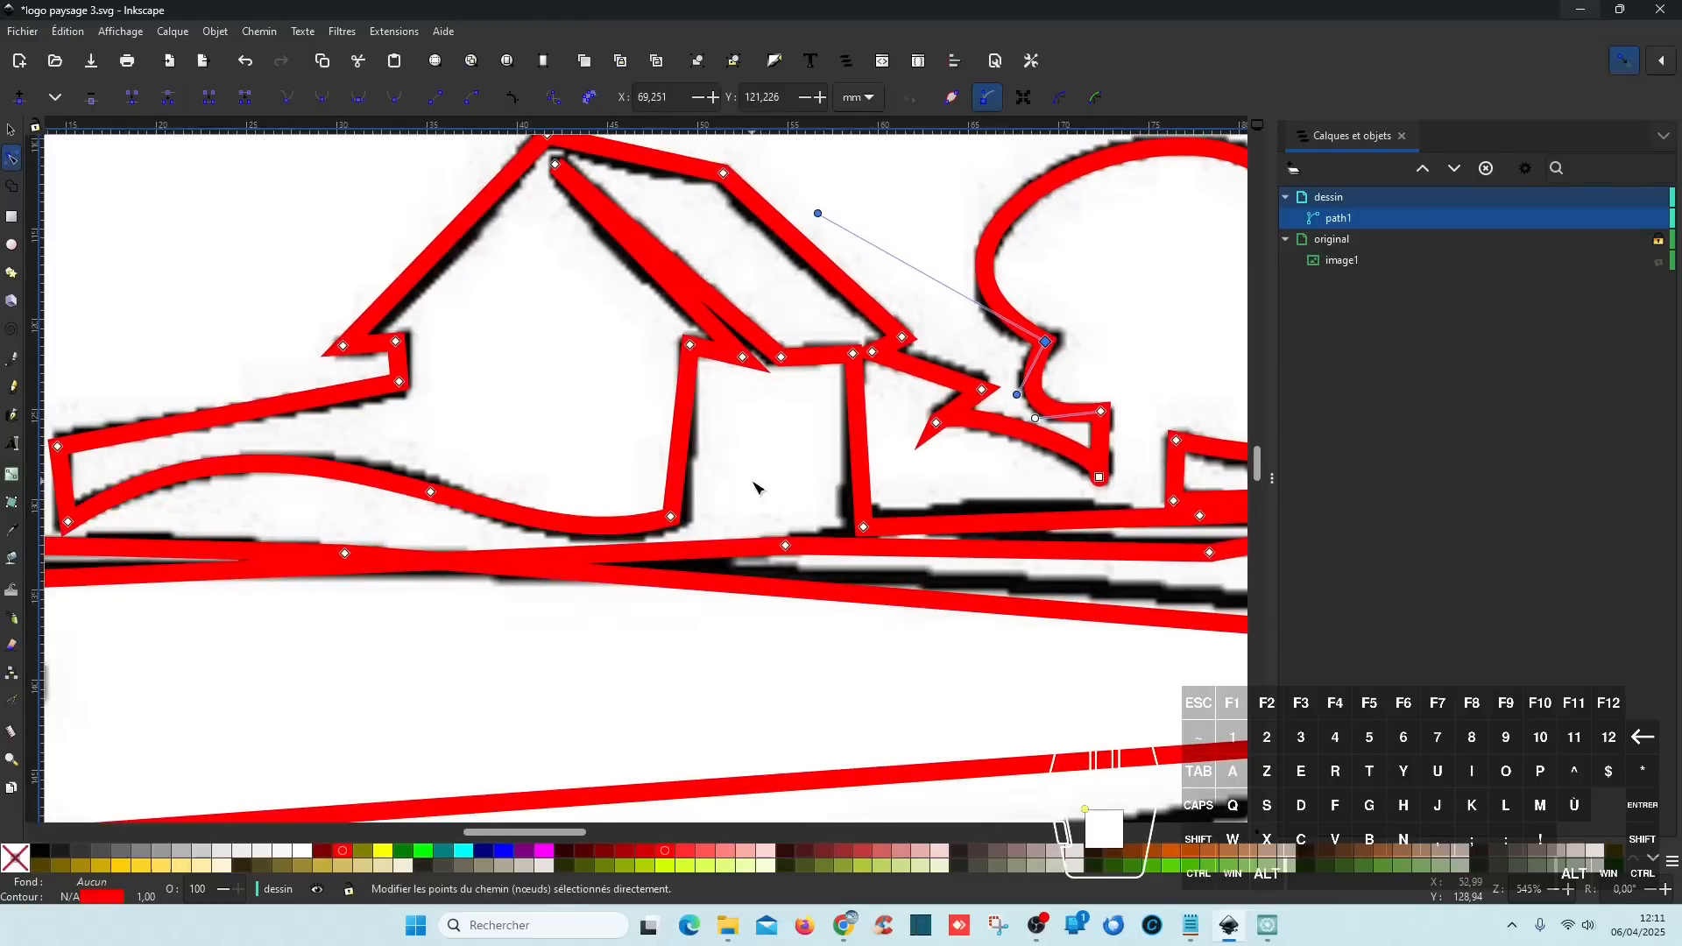
{"action": "left_click_drag", "start_coordinate": [754, 481], "coordinate": [696, 485]}
{"action": "mouse_move", "coordinate": [588, 261]}
{"action": "left_mouse_down"}
{"action": "mouse_move", "coordinate": [574, 277]}
{"action": "mouse_move", "coordinate": [599, 236]}
{"action": "left_mouse_up"}
- Bend the upper and lower ground lines between the foreground house and the small bush
{"action": "left_click_drag", "start_coordinate": [934, 511], "coordinate": [731, 393]}
{"action": "left_click_drag", "start_coordinate": [753, 399], "coordinate": [773, 388]}
{"action": "left_click_drag", "start_coordinate": [1090, 411], "coordinate": [835, 437]}
{"action": "left_click_drag", "start_coordinate": [846, 433], "coordinate": [866, 450]}
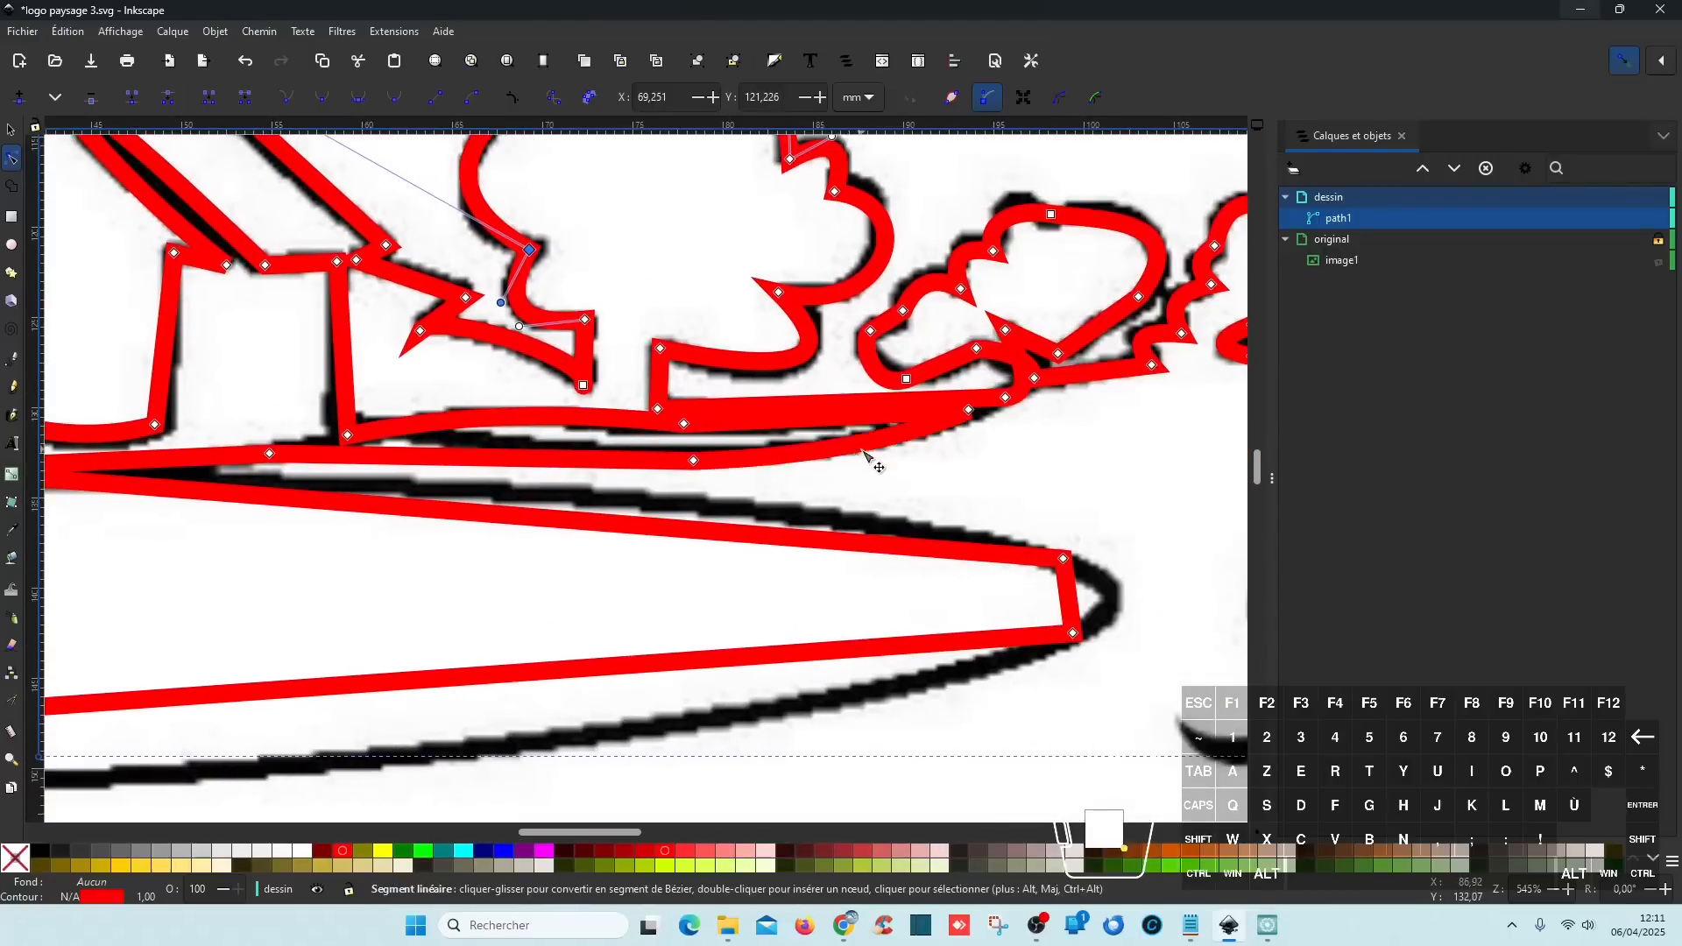
- Curve the pond's upper edge, rounded right tip and lower edge to match the original drawing
{"action": "left_click_drag", "start_coordinate": [403, 455], "coordinate": [549, 481]}
{"action": "left_click_drag", "start_coordinate": [741, 526], "coordinate": [741, 499]}
{"action": "left_click_drag", "start_coordinate": [1095, 561], "coordinate": [550, 556]}
{"action": "left_click_drag", "start_coordinate": [677, 598], "coordinate": [720, 599]}
{"action": "left_click_drag", "start_coordinate": [265, 556], "coordinate": [890, 453]}
{"action": "scroll", "coordinate": [890, 454], "scroll_direction": "down", "scroll_amount": 1}
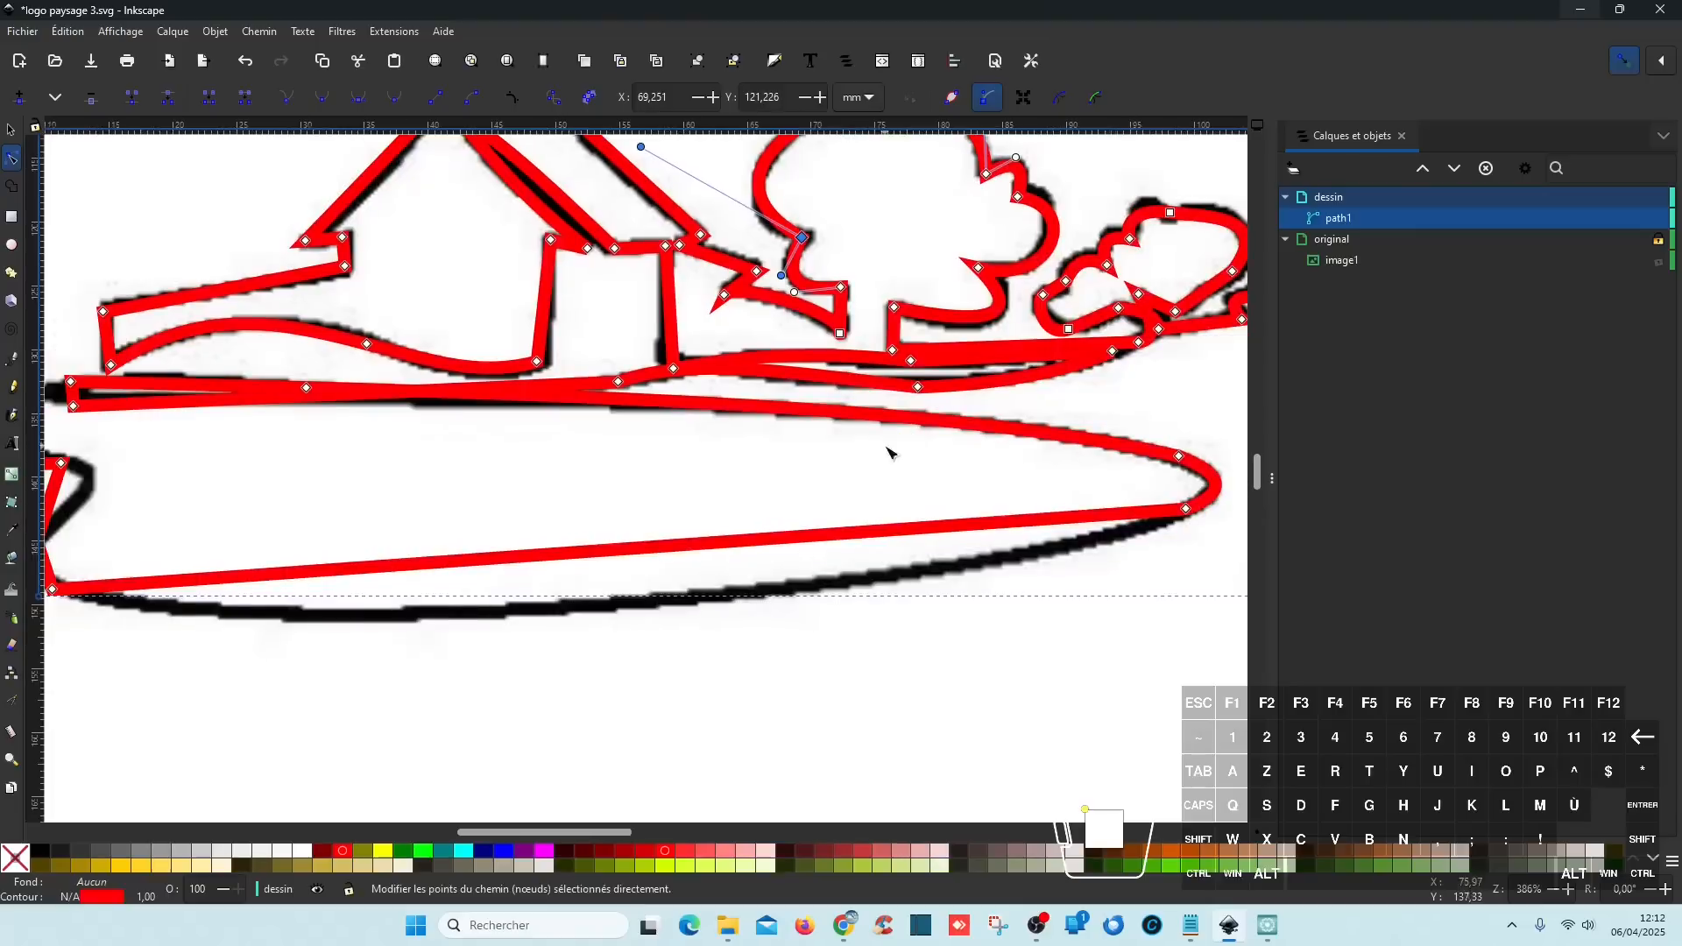
{"action": "left_click_drag", "start_coordinate": [650, 546], "coordinate": [648, 601]}
- Round the pond's left bend and curve the shore line that runs out to the path's left end
{"action": "scroll", "coordinate": [543, 596], "scroll_direction": "down", "scroll_amount": 1}
{"action": "left_click_drag", "start_coordinate": [385, 520], "coordinate": [905, 529]}
{"action": "left_click_drag", "start_coordinate": [714, 584], "coordinate": [699, 585]}
{"action": "left_click_drag", "start_coordinate": [718, 537], "coordinate": [746, 528]}
{"action": "left_click_drag", "start_coordinate": [617, 514], "coordinate": [617, 505]}
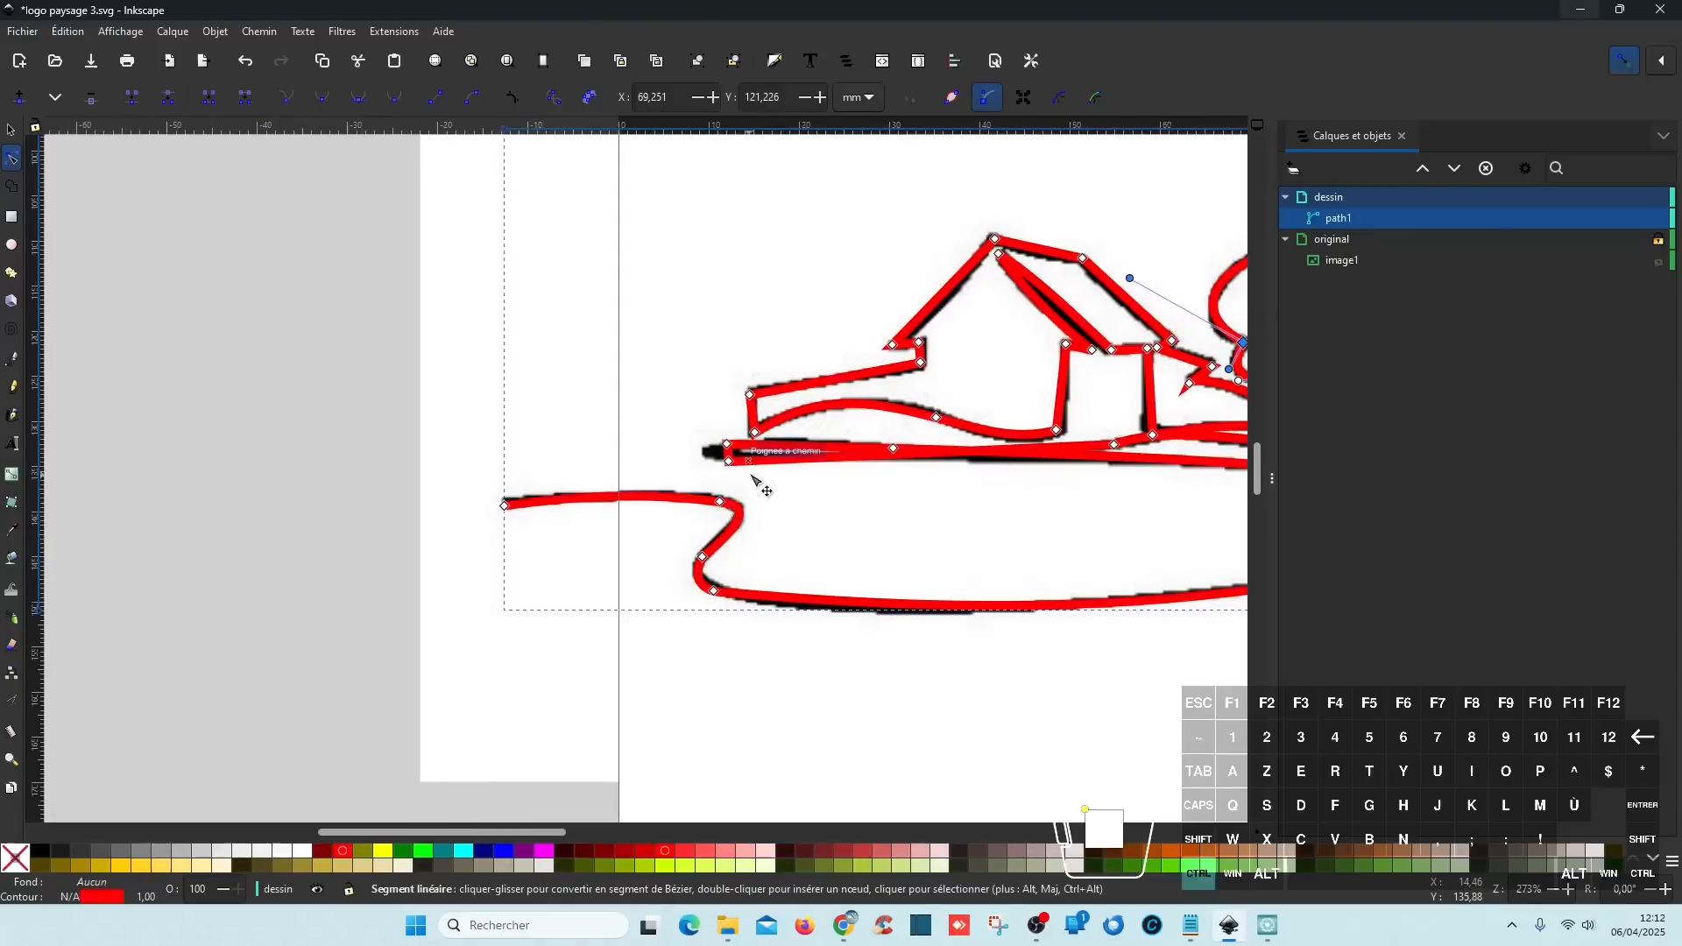
- Refine the curve at the ground line's left end and the adjoining upper edge of the pond
{"action": "scroll", "coordinate": [760, 481], "scroll_direction": "up", "scroll_amount": 3}
{"action": "mouse_move", "coordinate": [680, 434]}
{"action": "left_mouse_down"}
{"action": "mouse_move", "coordinate": [624, 431]}
{"action": "mouse_move", "coordinate": [688, 448]}
{"action": "left_mouse_up"}
{"action": "scroll", "coordinate": [570, 476], "scroll_direction": "down", "scroll_amount": 1}
{"action": "left_click_drag", "start_coordinate": [1130, 443], "coordinate": [500, 457]}
{"action": "left_click_drag", "start_coordinate": [798, 464], "coordinate": [783, 489]}
- Insert a node on the pond's upper edge, adjust the curve handle at its lower left and save the drawing
{"action": "scroll", "coordinate": [603, 548], "scroll_direction": "down", "scroll_amount": 1}
{"action": "left_click_drag", "start_coordinate": [1205, 505], "coordinate": [597, 536]}
{"action": "double_click", "coordinate": [602, 548]}
{"action": "scroll", "coordinate": [805, 632], "scroll_direction": "down", "scroll_amount": 2}
{"action": "left_click_drag", "start_coordinate": [413, 675], "coordinate": [510, 691]}
{"action": "key", "text": "ctrl+s"}
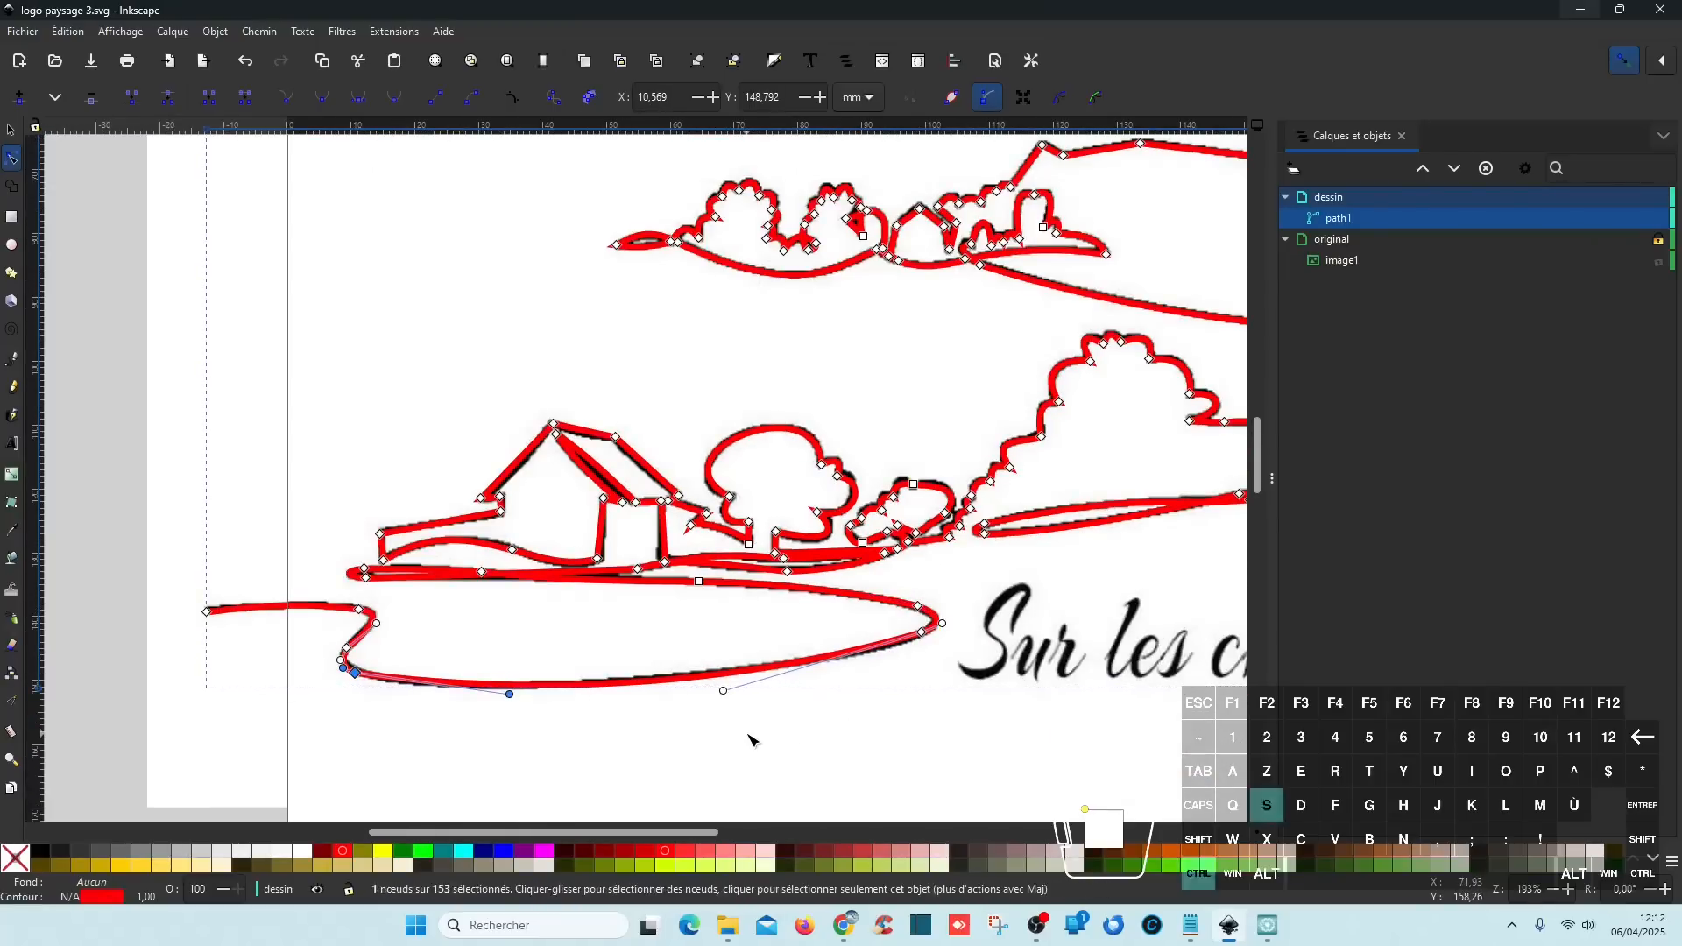
- Switch to Artistic Digitizer and bring the finished landscape drawing into a new design
{"action": "left_click", "coordinate": [1581, 10]}
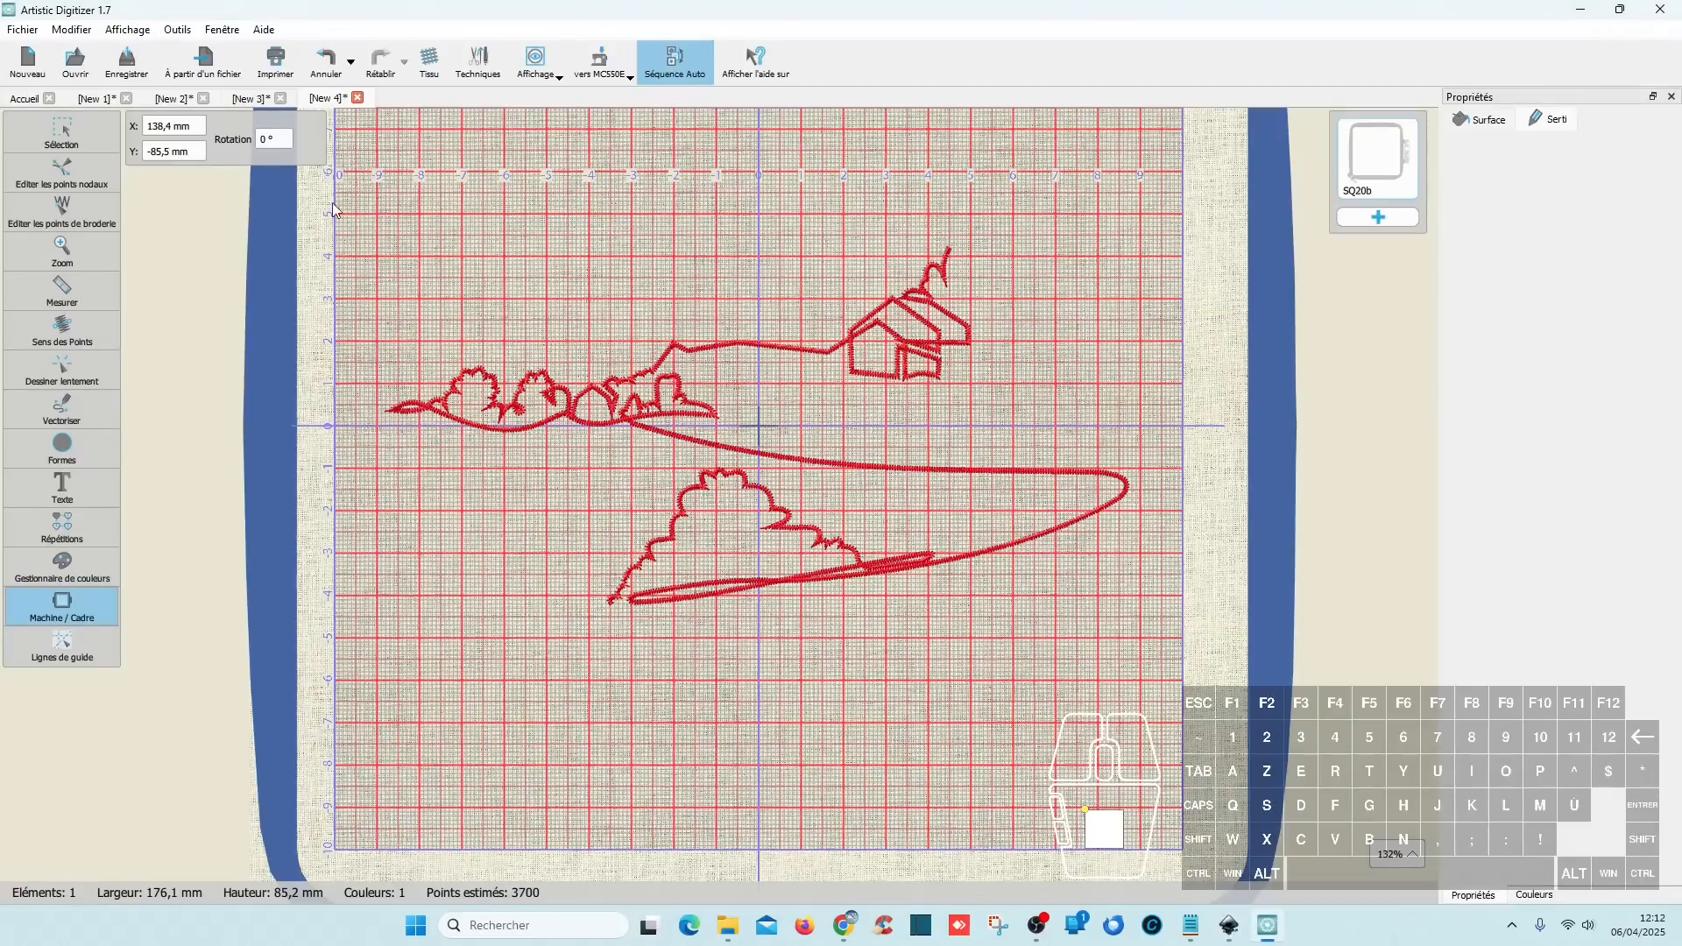
{"action": "left_click", "coordinate": [29, 101]}
{"action": "double_click", "coordinate": [399, 317]}
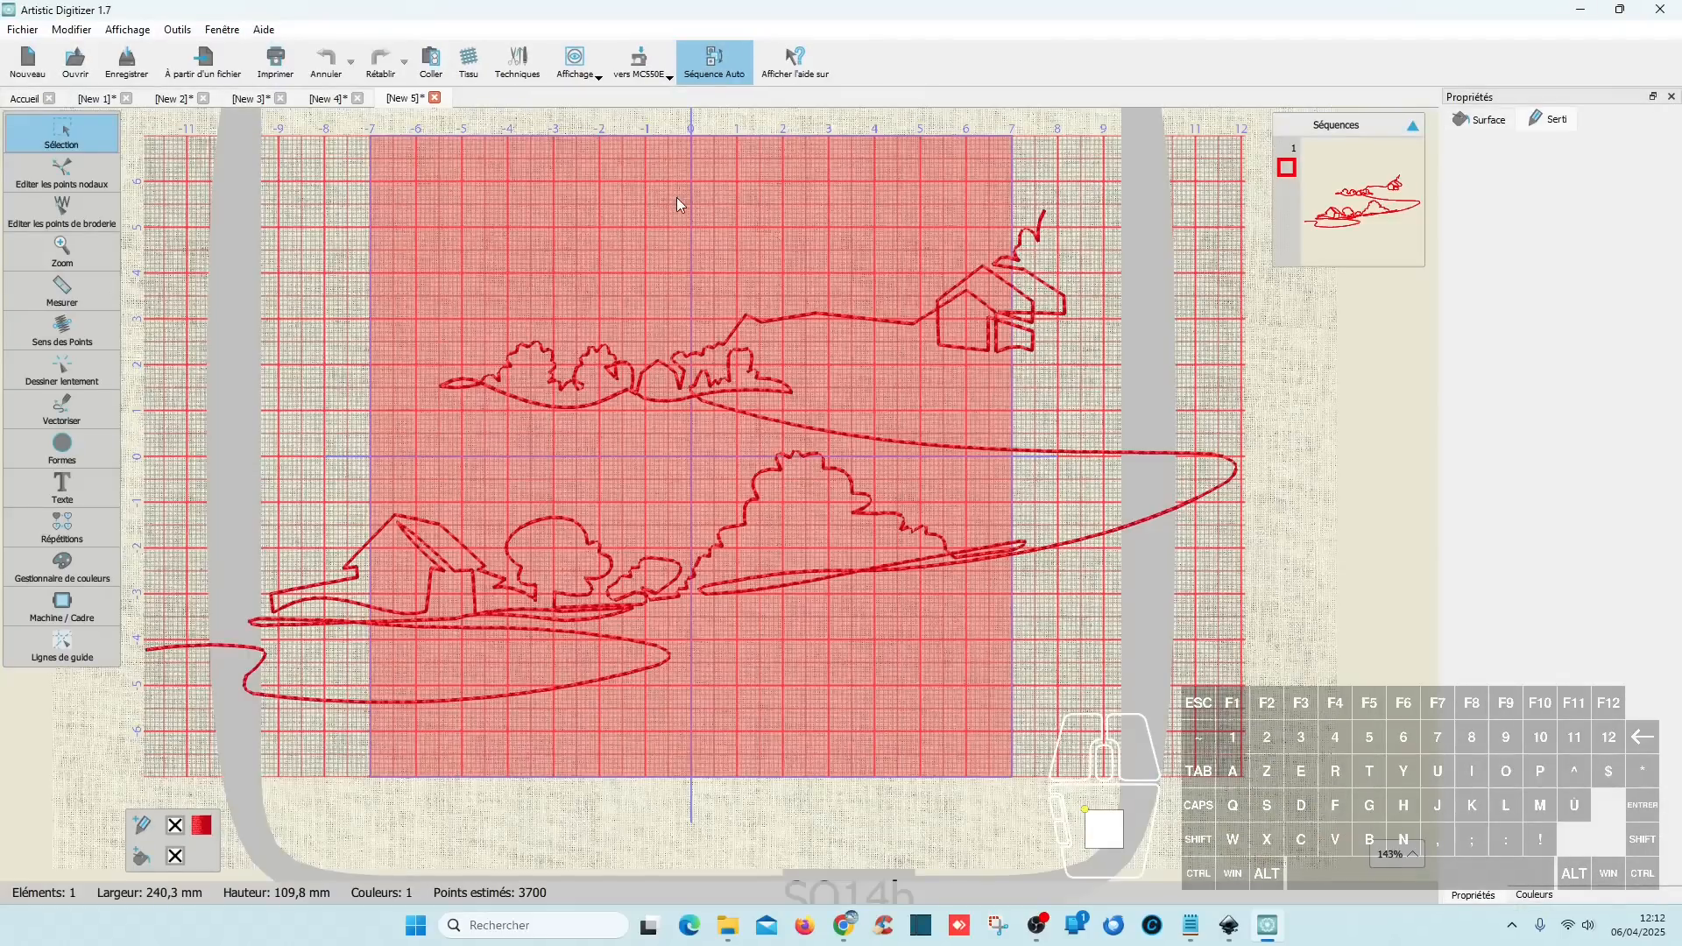
- Change the hoop to RE28b (200x280 mm) and rotate it by 90°
{"action": "left_click", "coordinate": [642, 63]}
{"action": "left_click", "coordinate": [720, 140]}
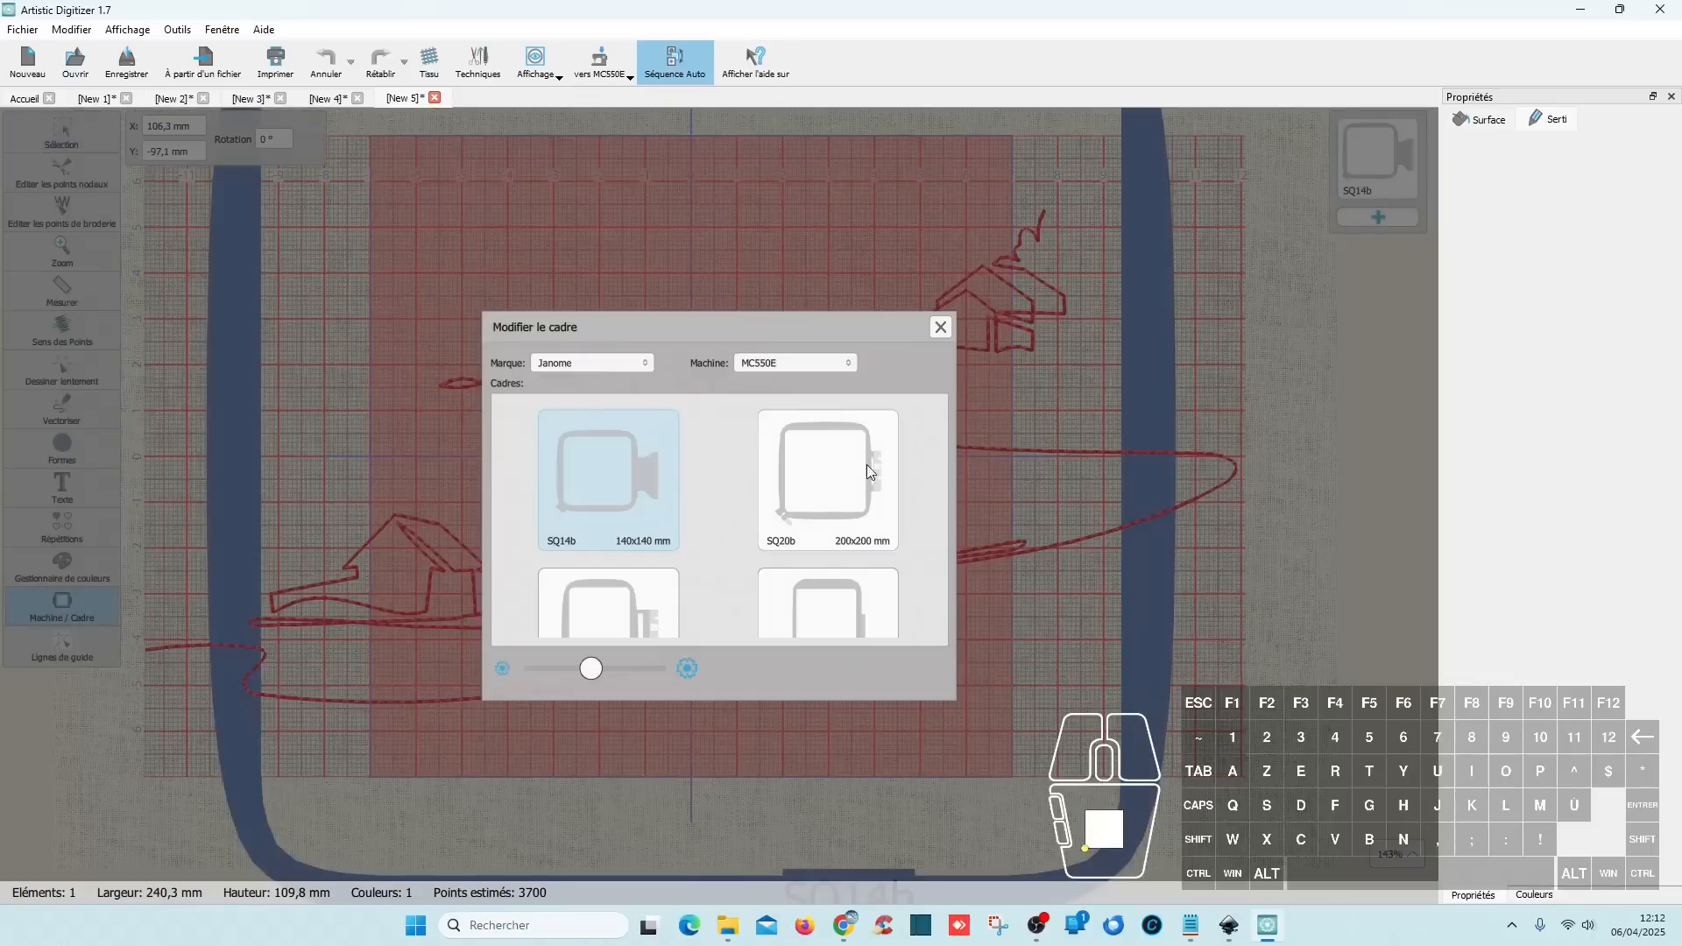
{"action": "scroll", "coordinate": [854, 495], "scroll_direction": "down", "scroll_amount": 1}
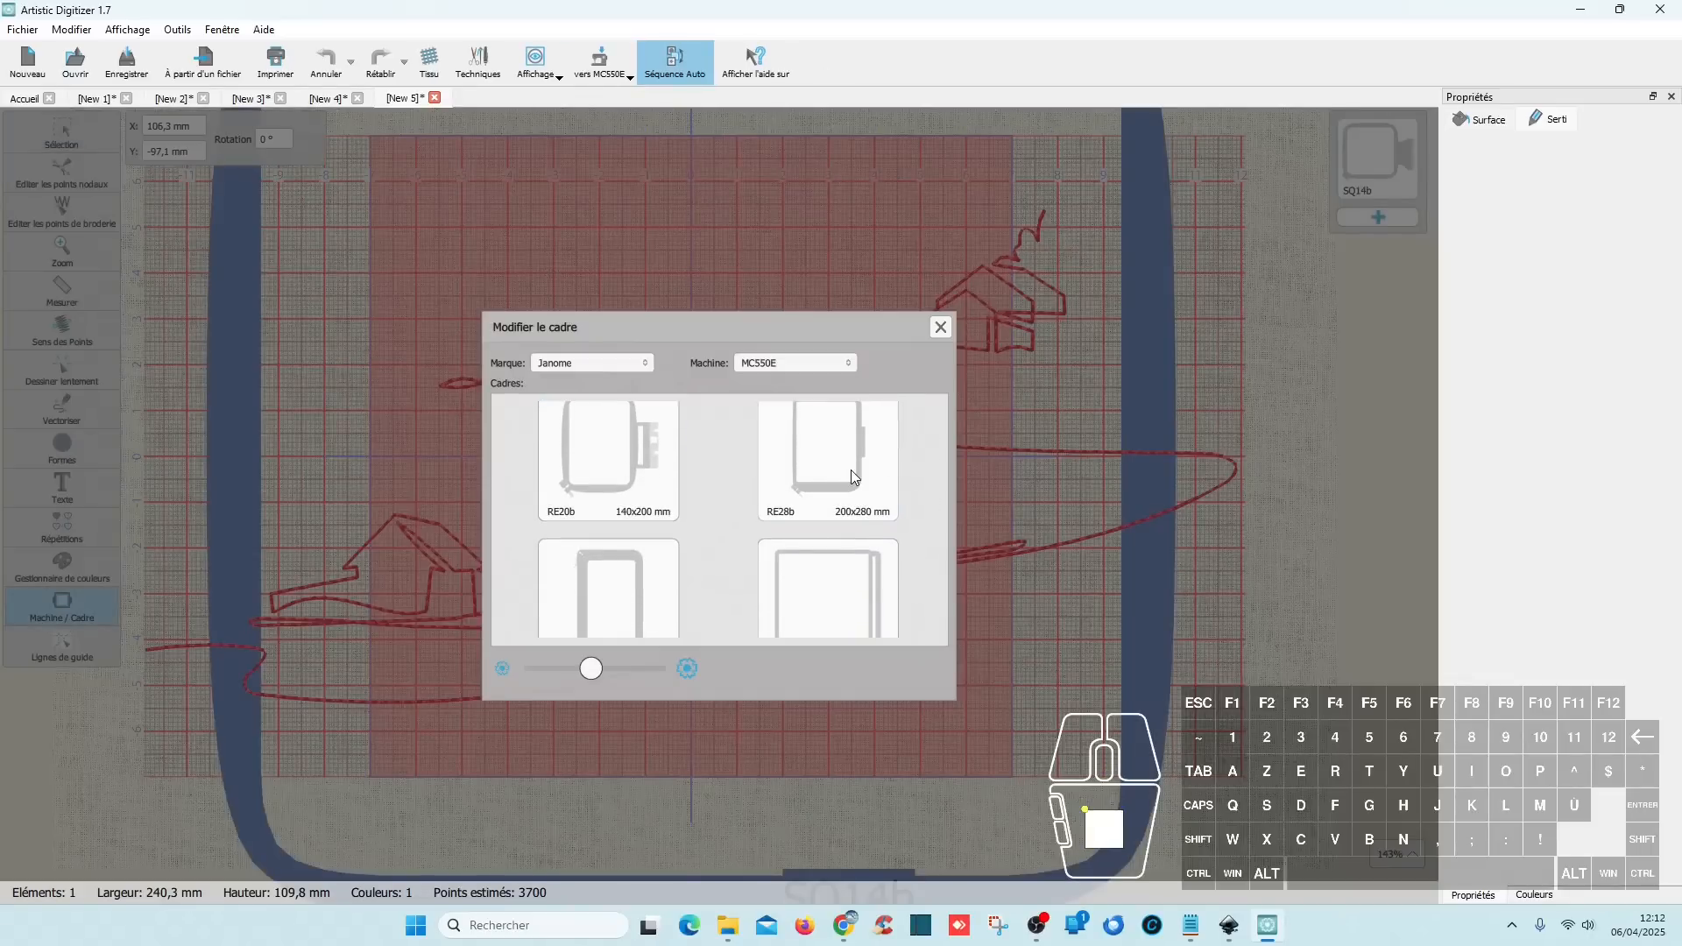
{"action": "double_click", "coordinate": [851, 473]}
{"action": "left_click_drag", "start_coordinate": [261, 140], "coordinate": [281, 140]}
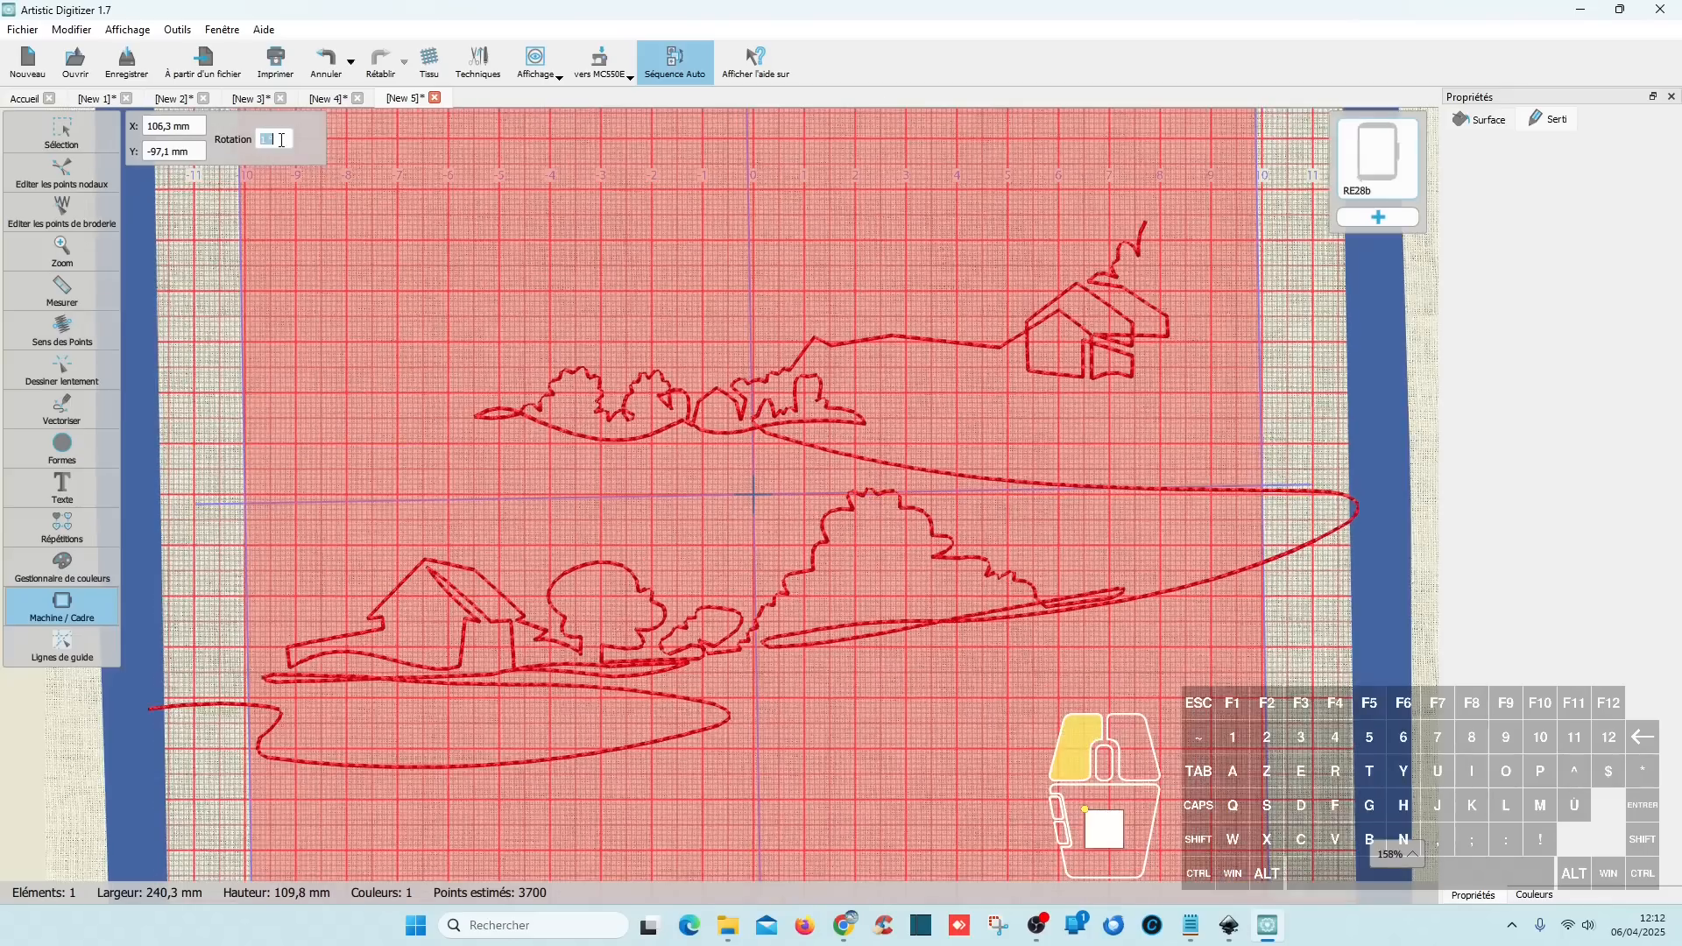
{"action": "type", "text": "90"}
{"action": "key", "text": "Return"}
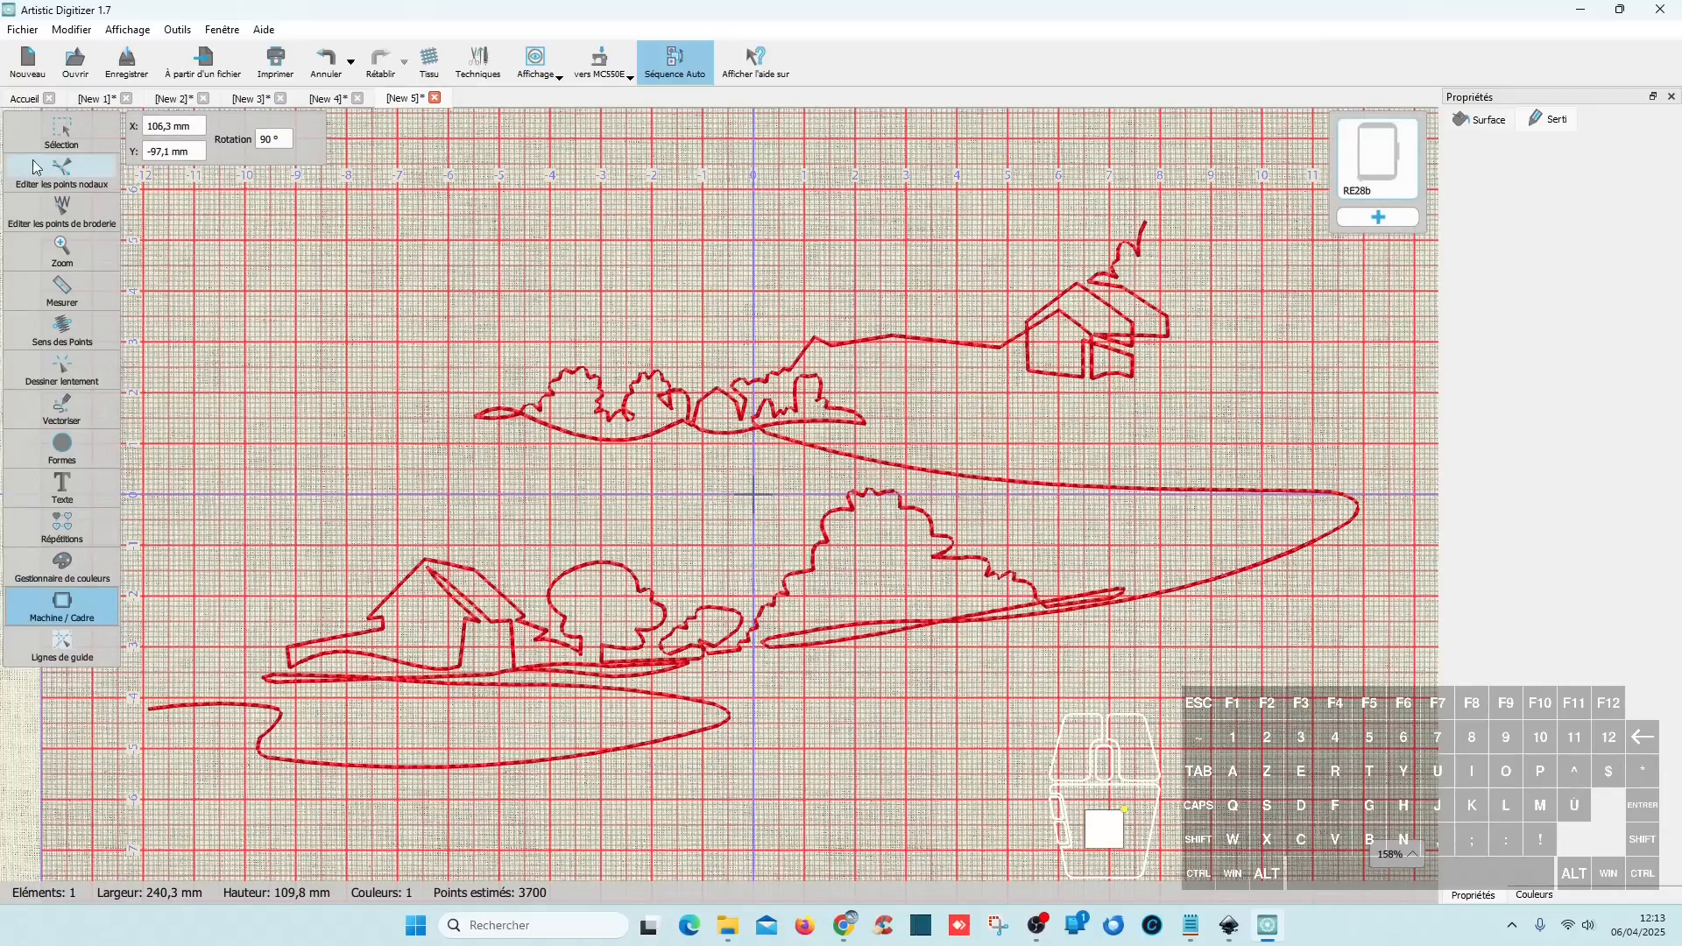
- Change the landscape's outline stitch type from running stitch to serial satin stitch
{"action": "left_click", "coordinate": [50, 138]}
{"action": "left_click", "coordinate": [1094, 342]}
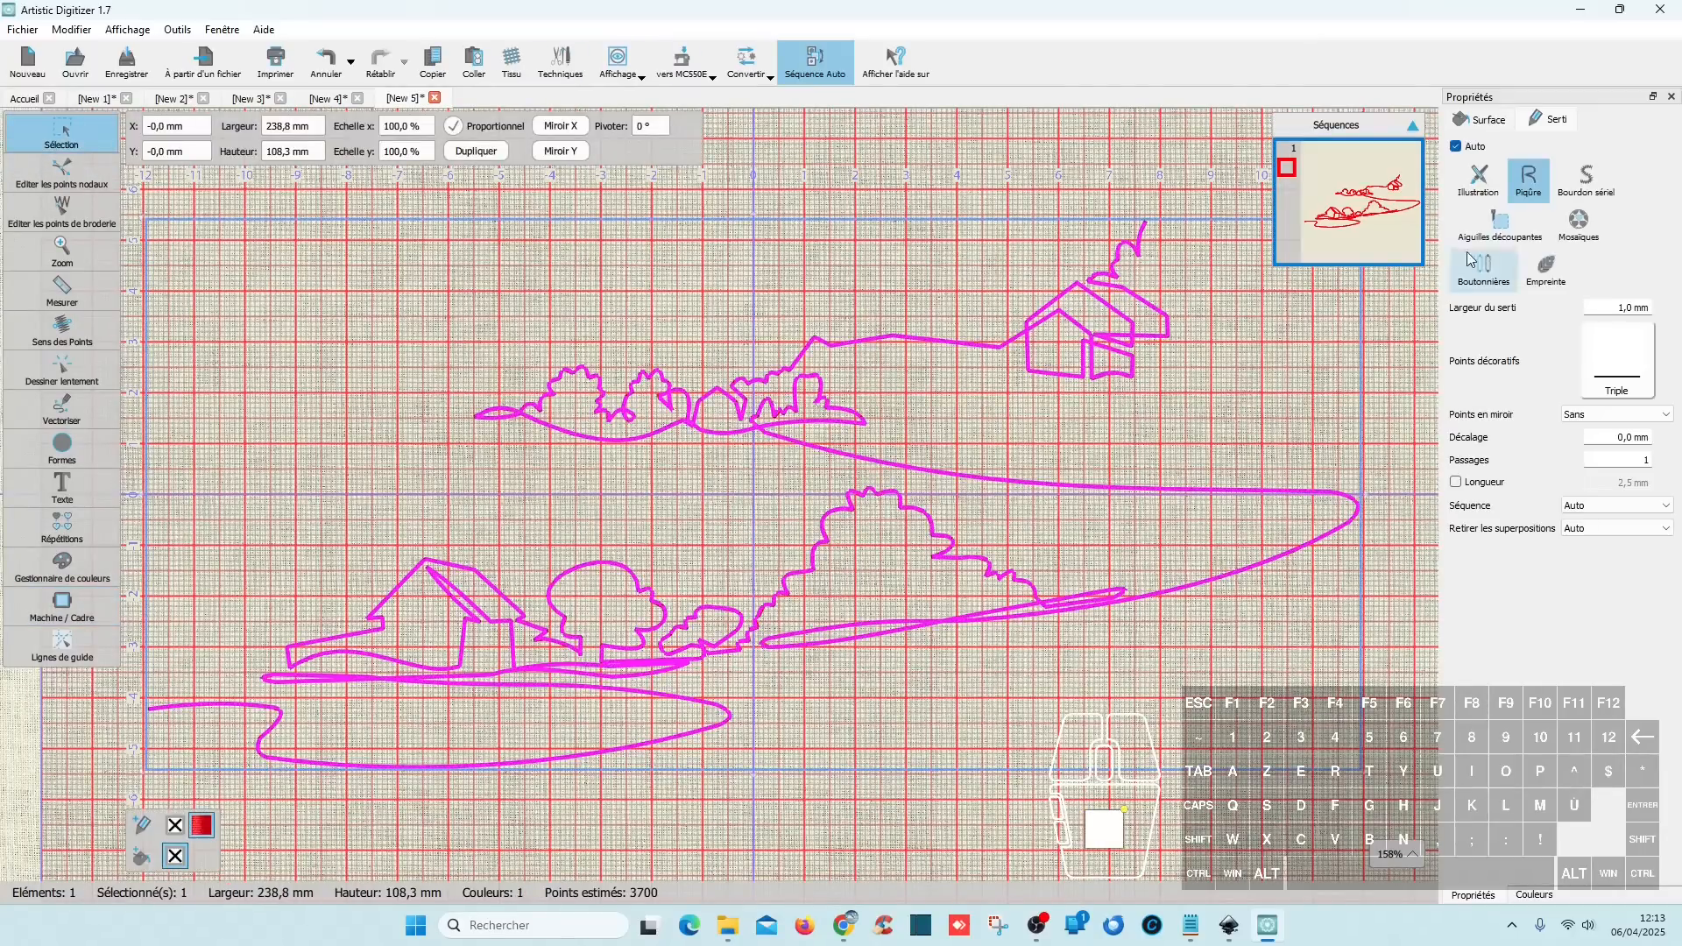
{"action": "left_click", "coordinate": [1025, 660]}
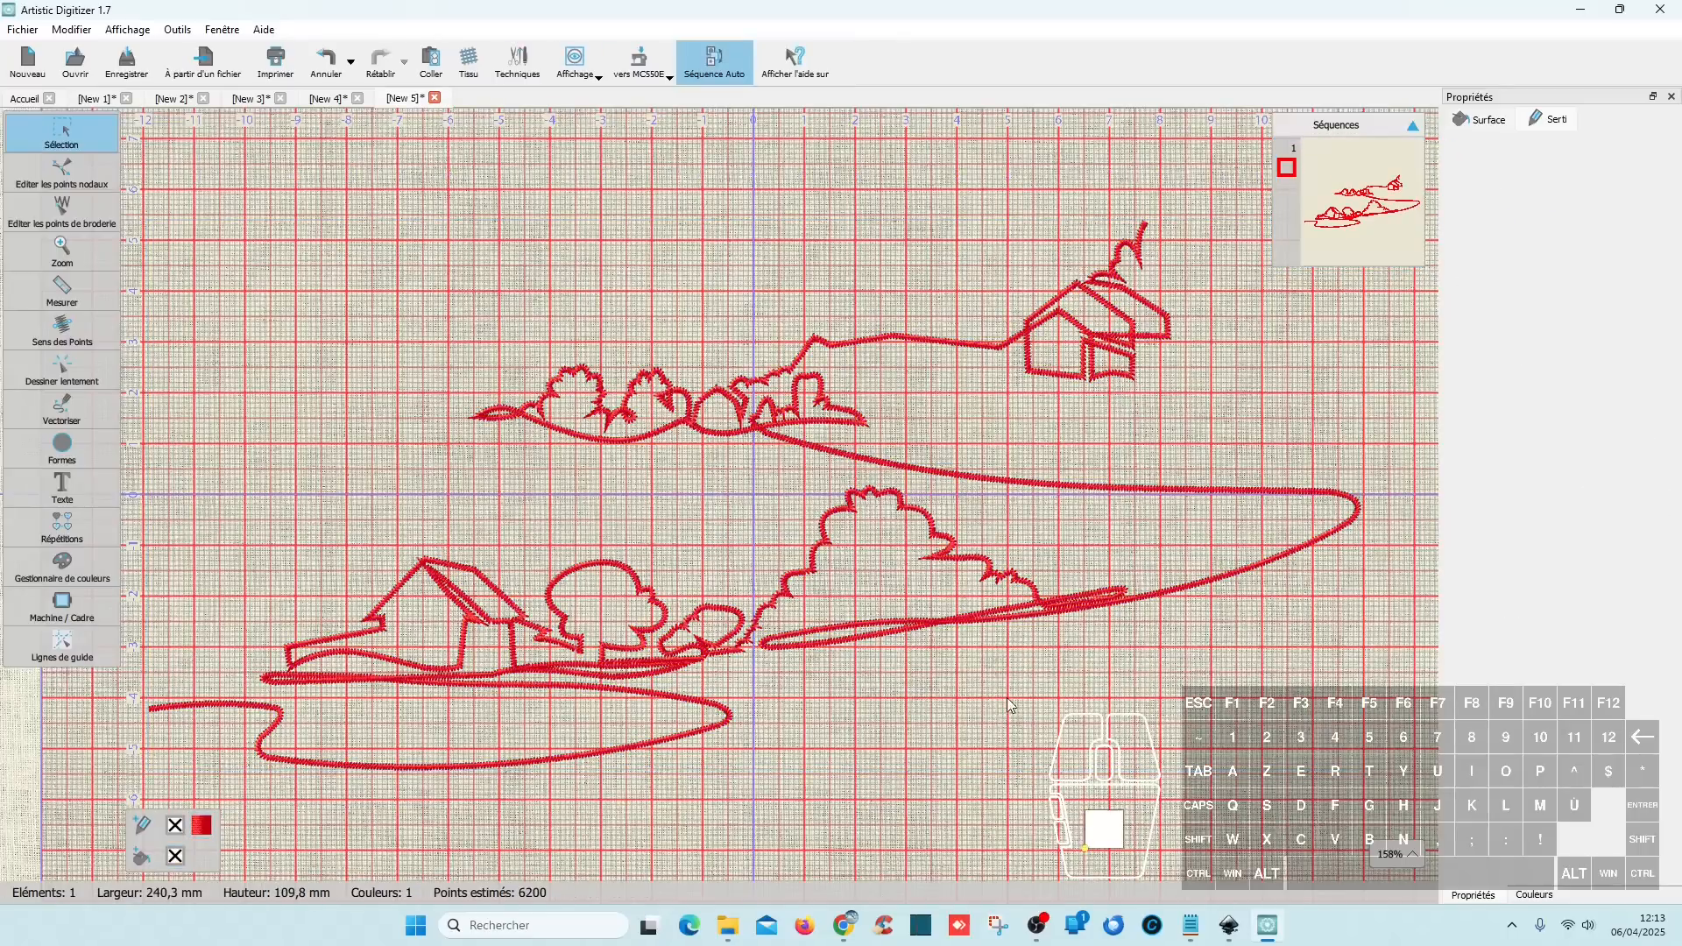
{"action": "scroll", "coordinate": [815, 746], "scroll_direction": "up", "scroll_amount": 1}
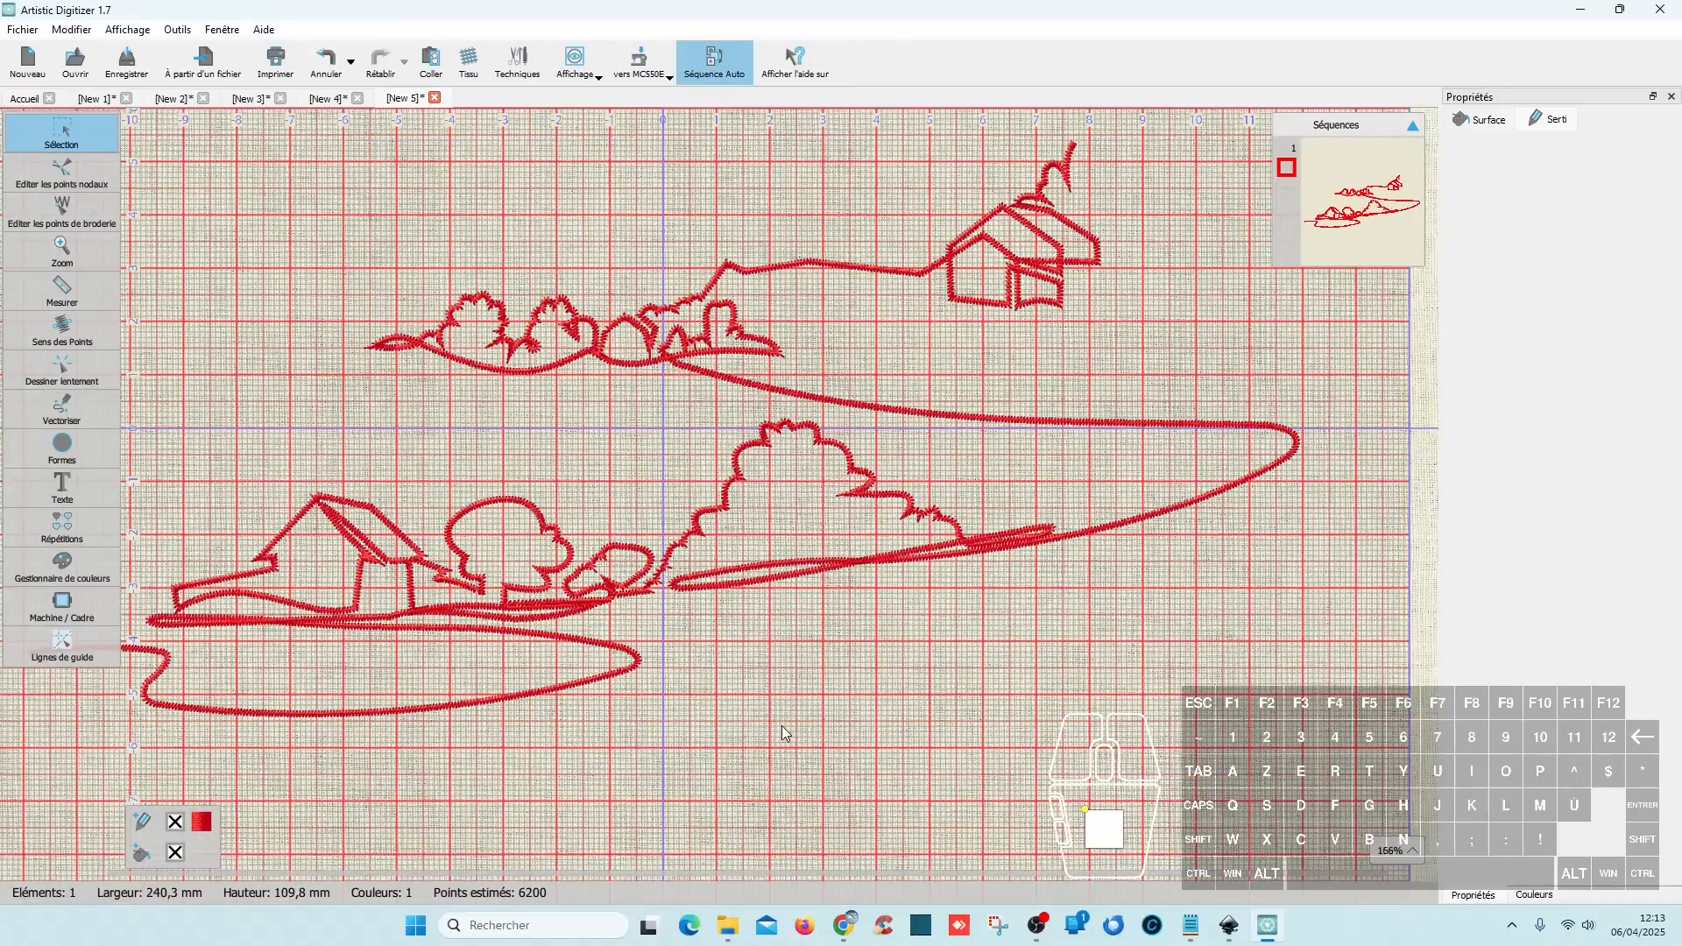
- Set the landscape outline's thread colour to JANOME 002 Black
{"action": "left_click", "coordinate": [799, 579]}
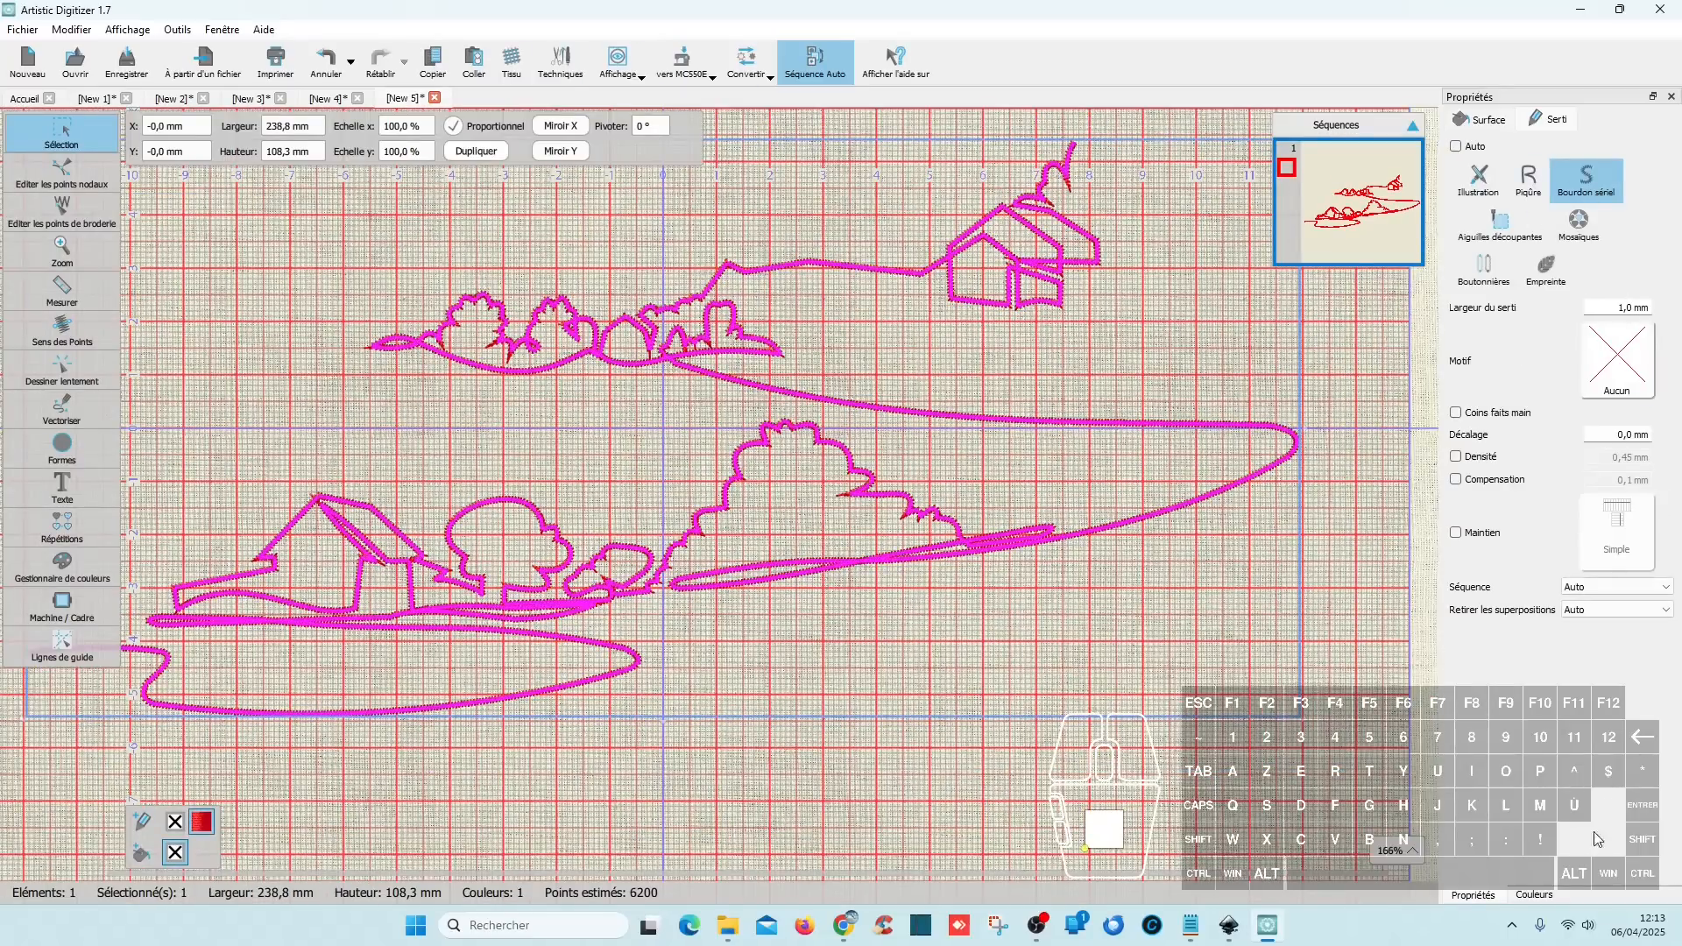
{"action": "left_click", "coordinate": [1535, 896]}
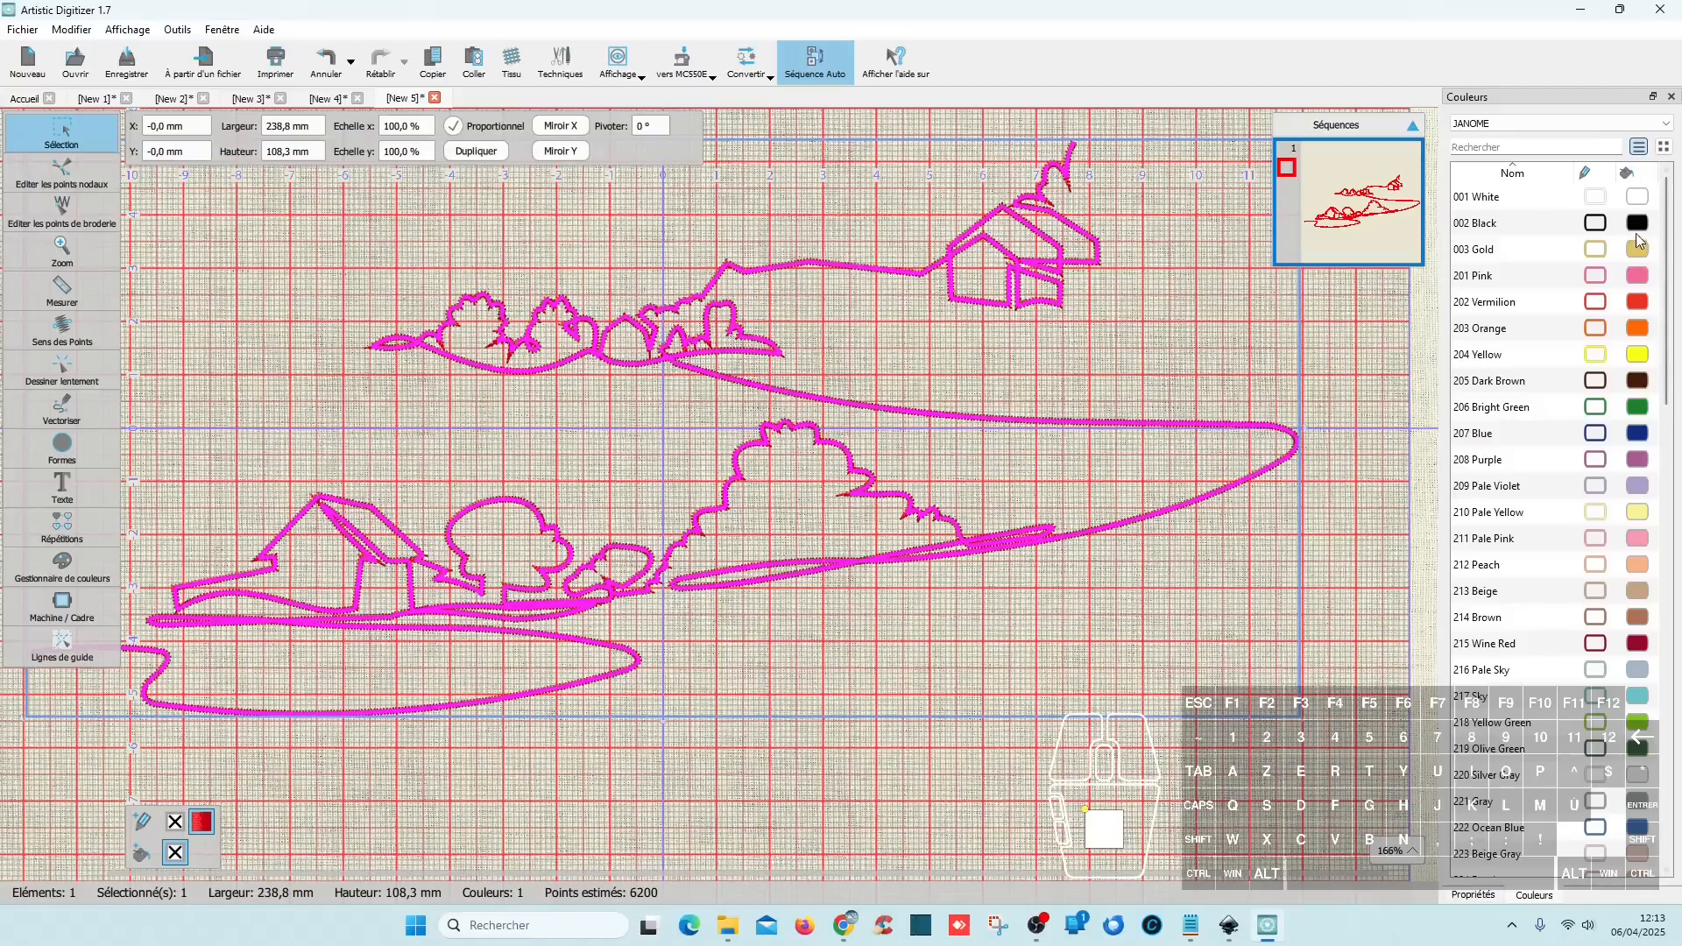
{"action": "left_click", "coordinate": [1595, 224]}
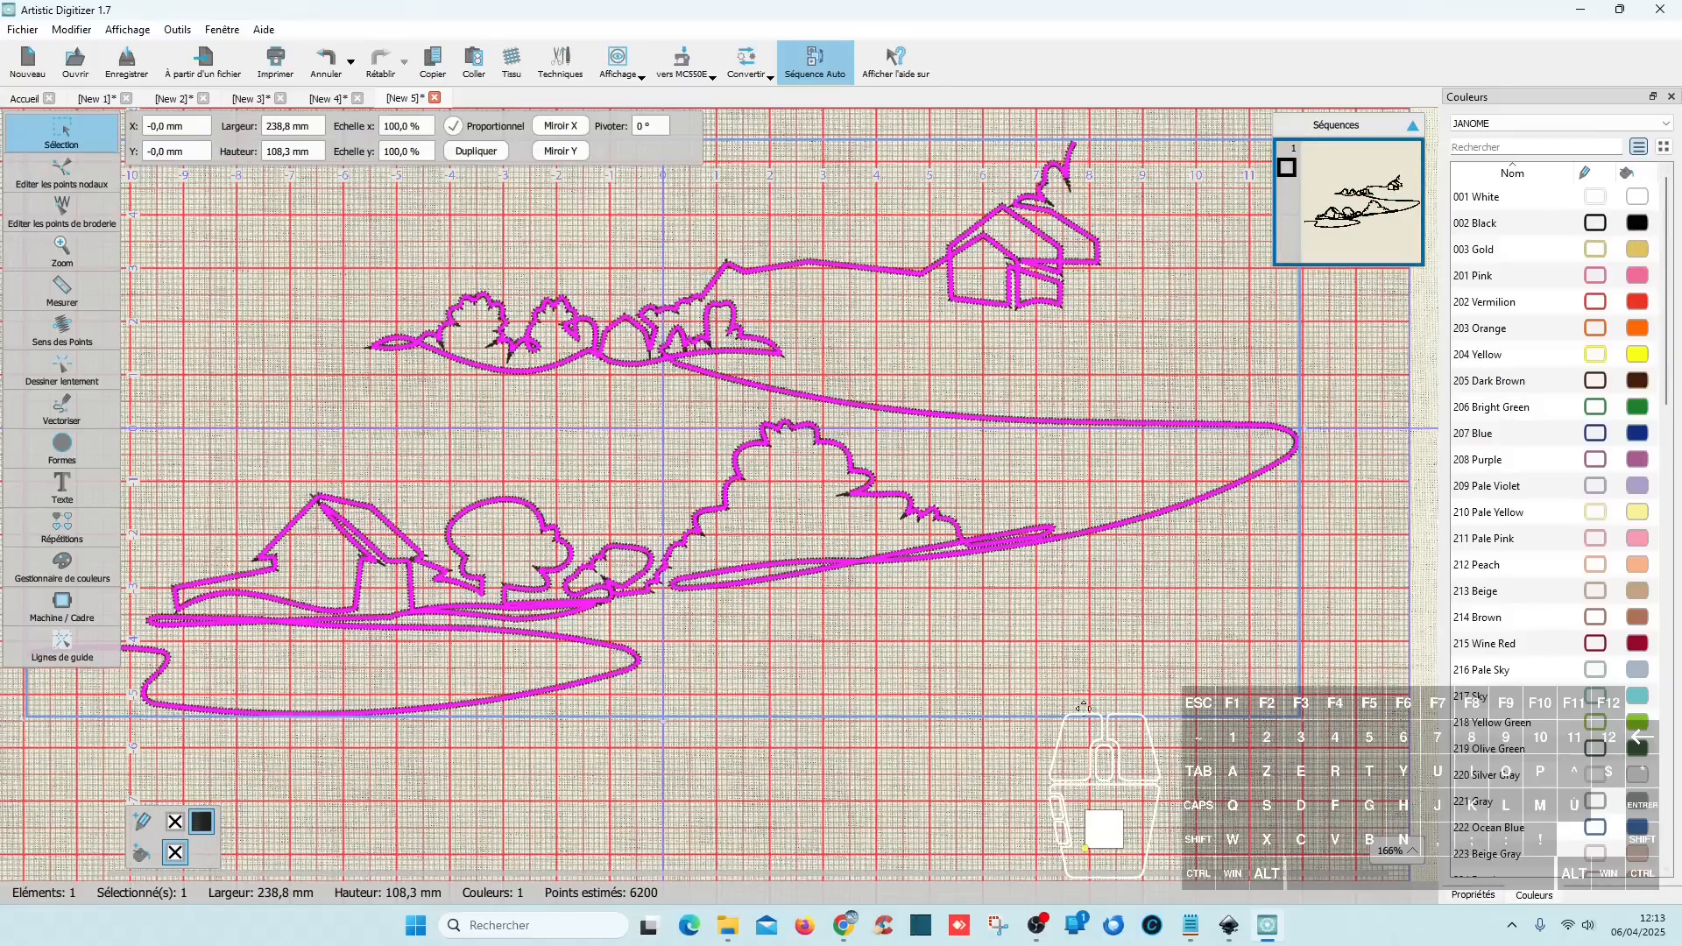
{"action": "left_click", "coordinate": [882, 809]}
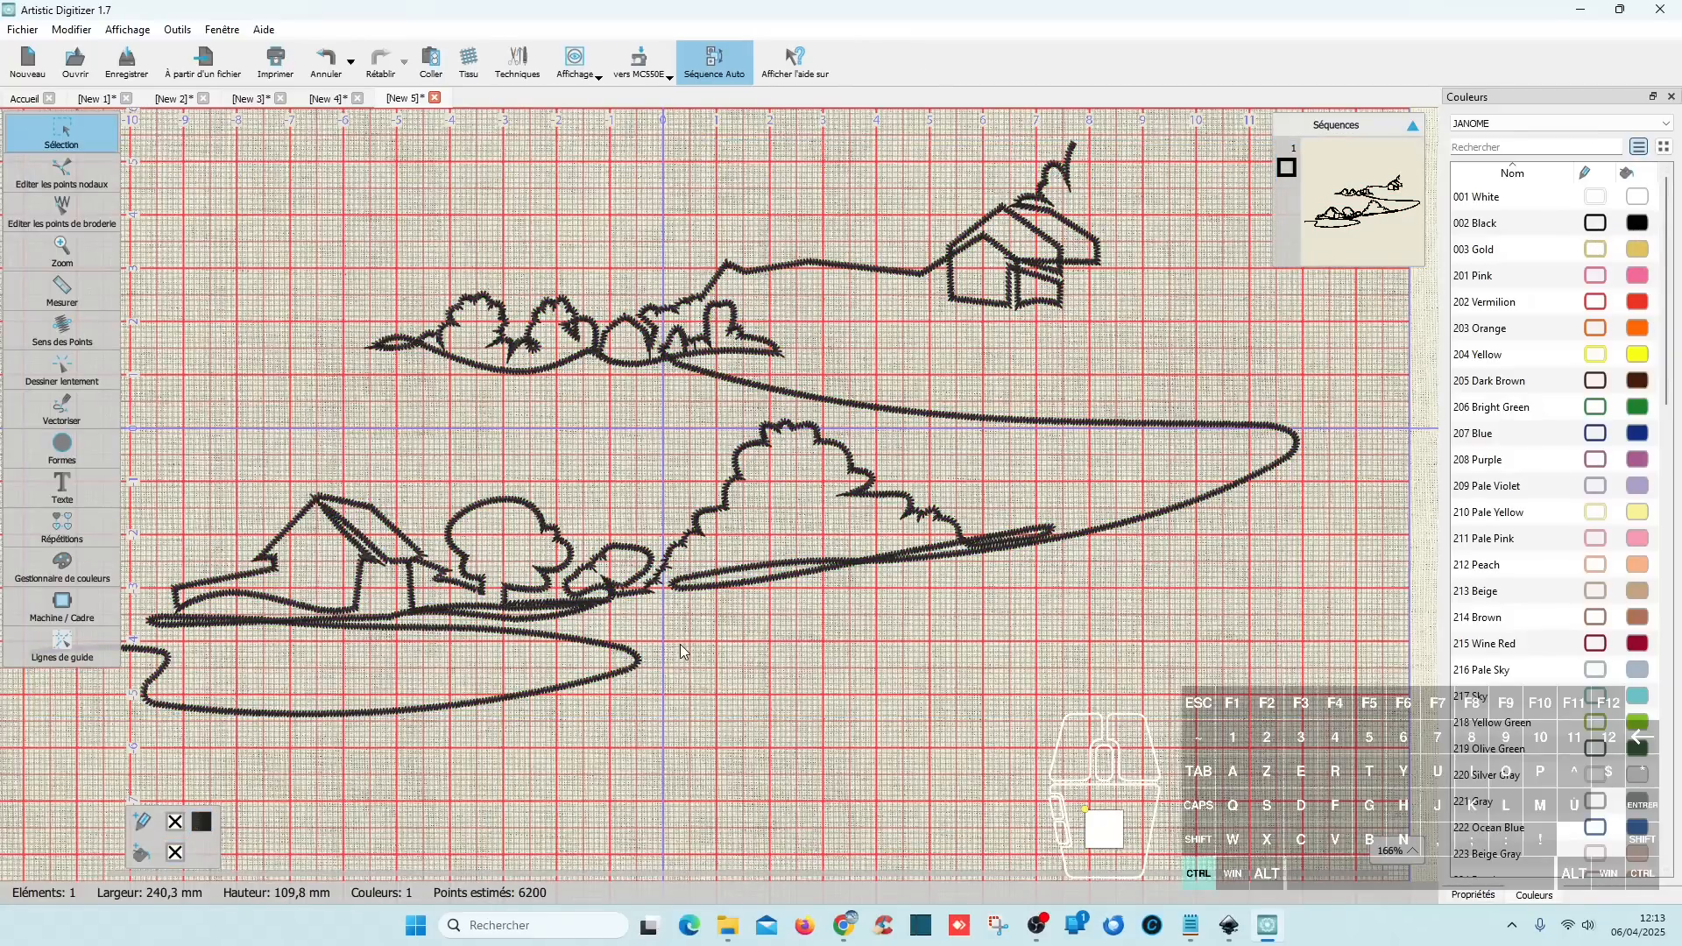
- Inspect the black satin-stitched landscape and its outline stitch settings, and switch to the first design for comparison
{"action": "scroll", "coordinate": [683, 648], "scroll_direction": "down", "scroll_amount": 1}
{"action": "scroll", "coordinate": [685, 651], "scroll_direction": "down", "scroll_amount": 1}
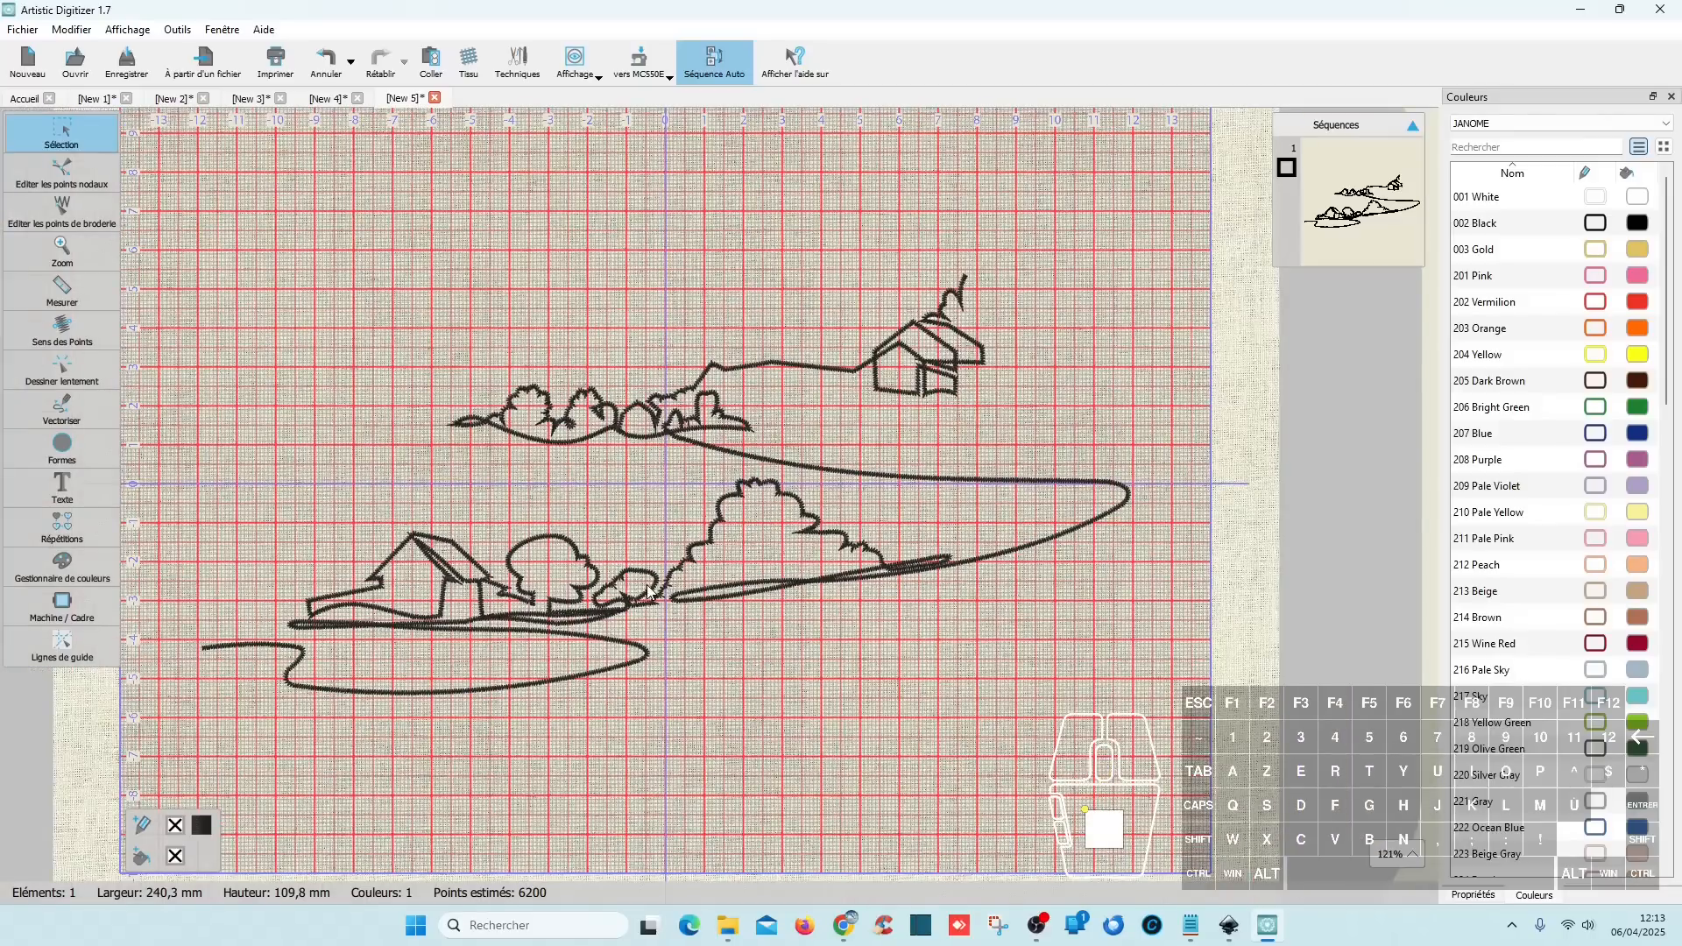
{"action": "scroll", "coordinate": [652, 592], "scroll_direction": "up", "scroll_amount": 2}
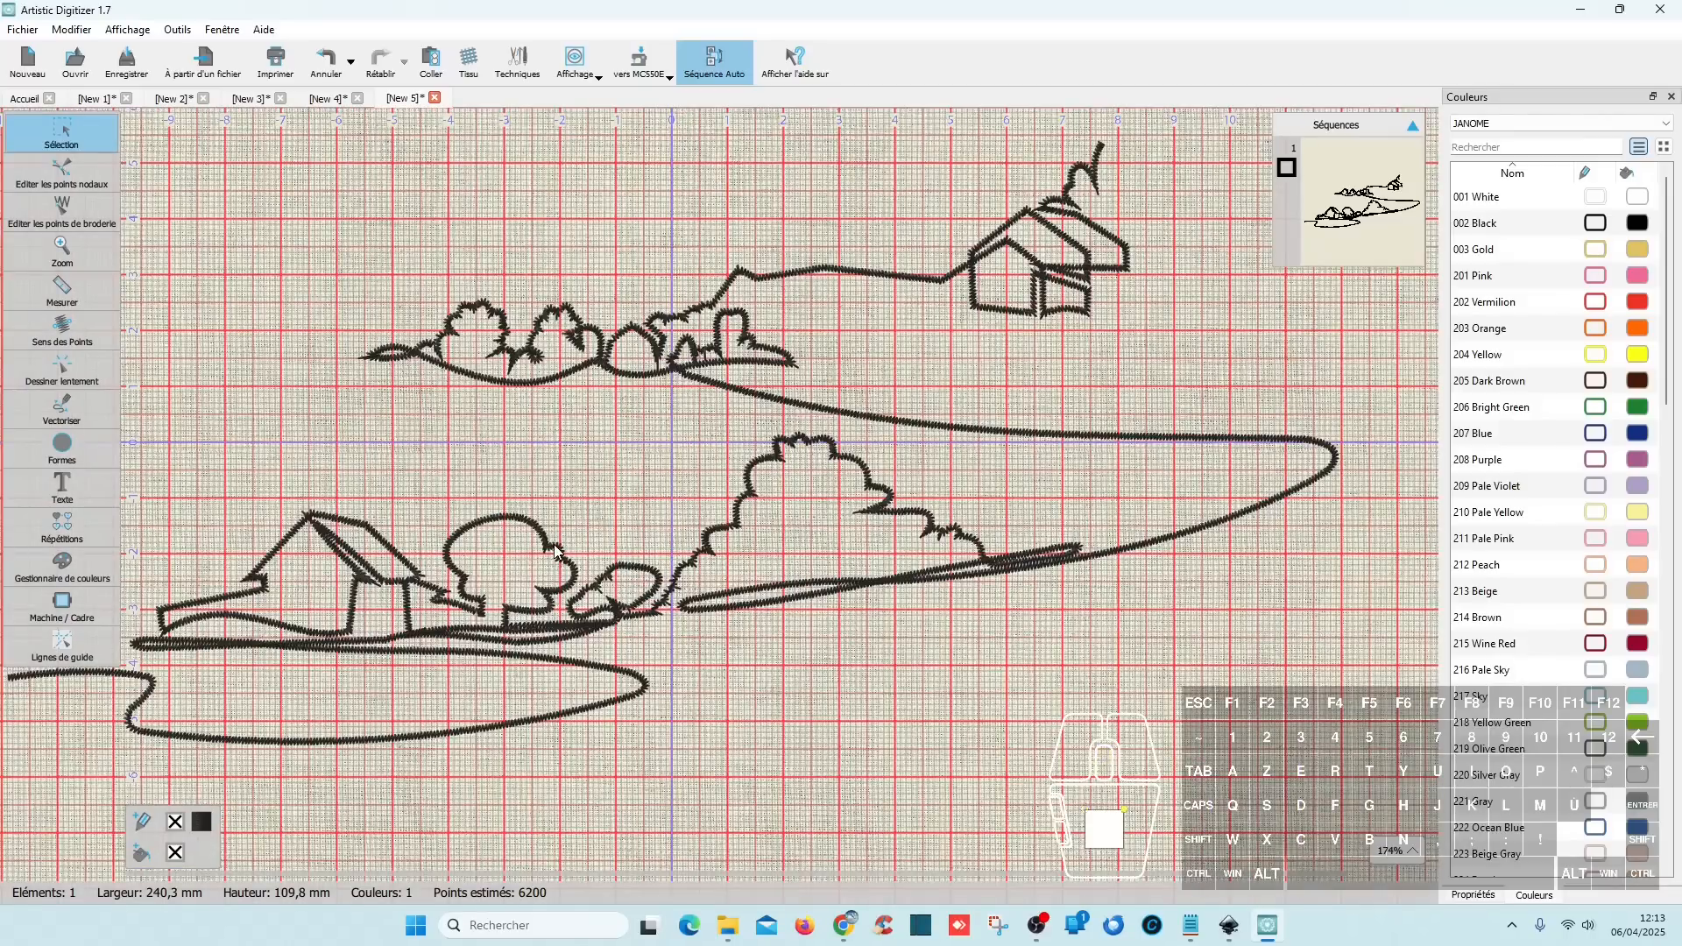
{"action": "scroll", "coordinate": [652, 683], "scroll_direction": "left", "scroll_amount": 3}
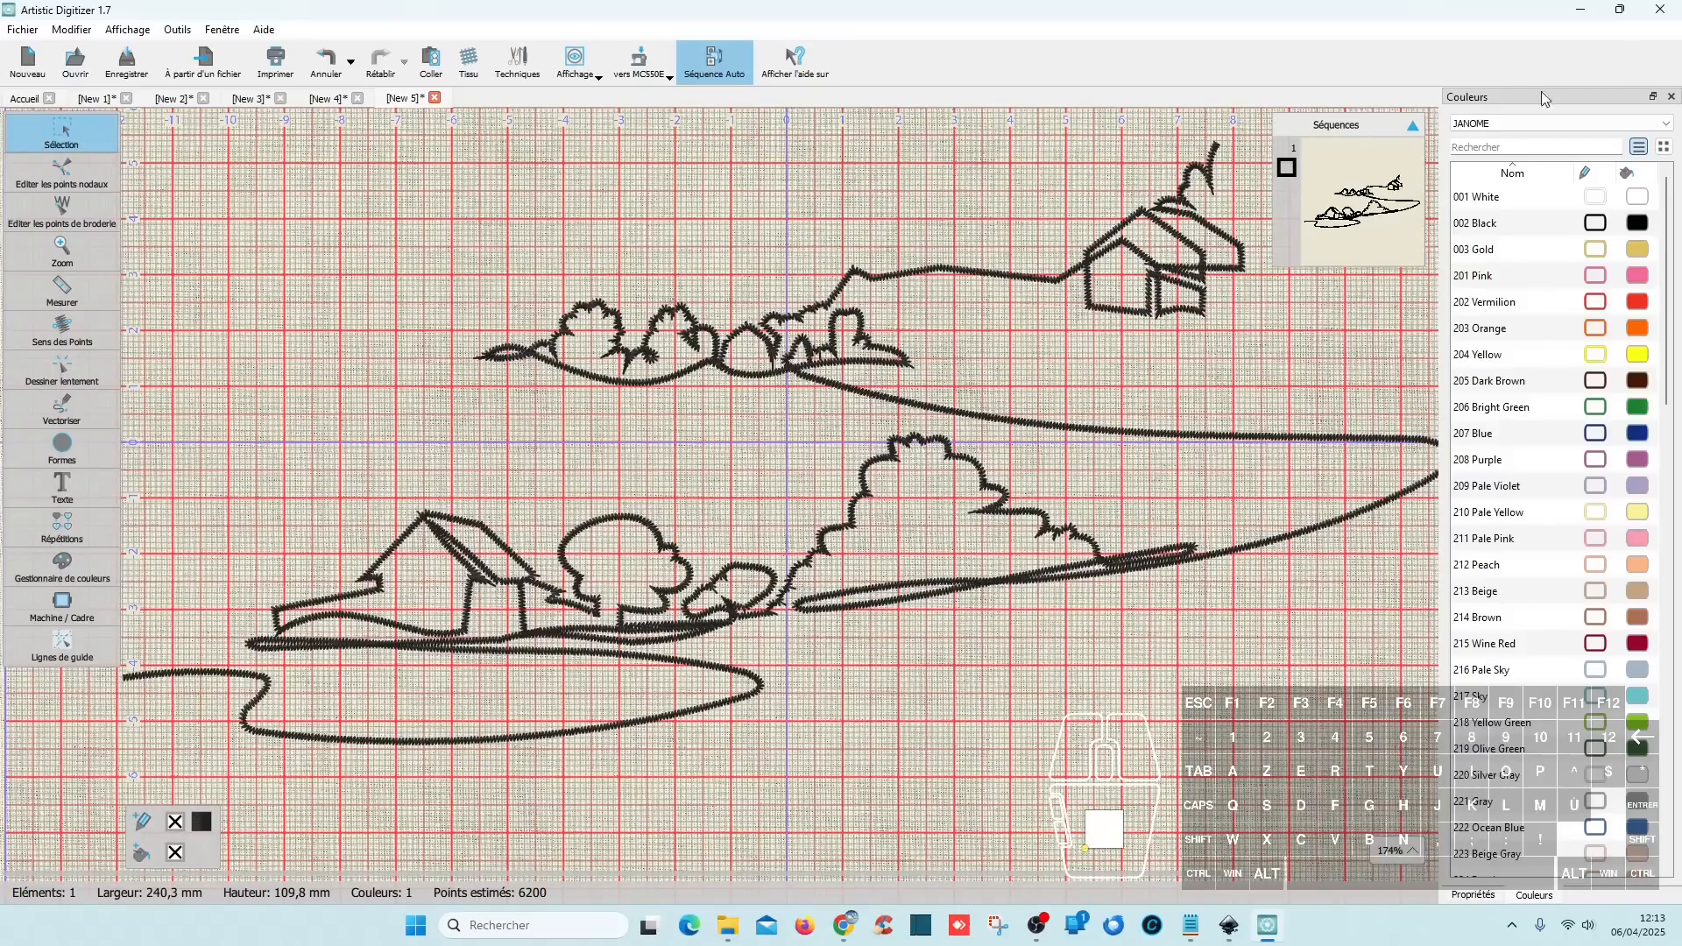
{"action": "left_click", "coordinate": [1480, 897]}
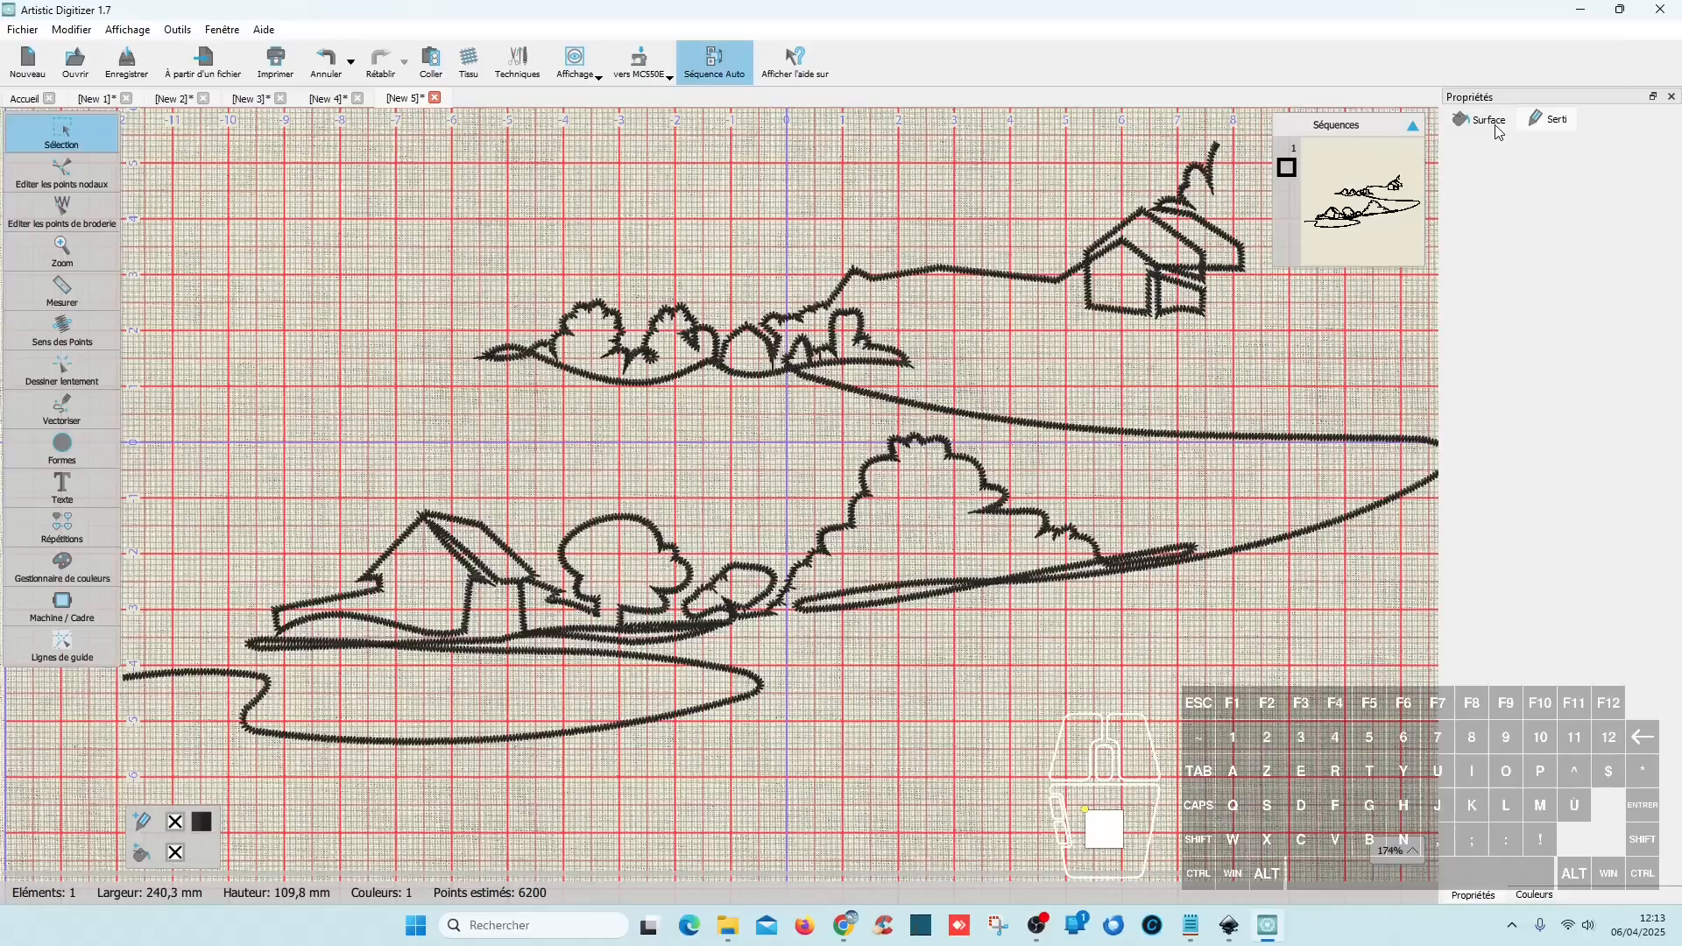
{"action": "left_click", "coordinate": [1174, 300]}
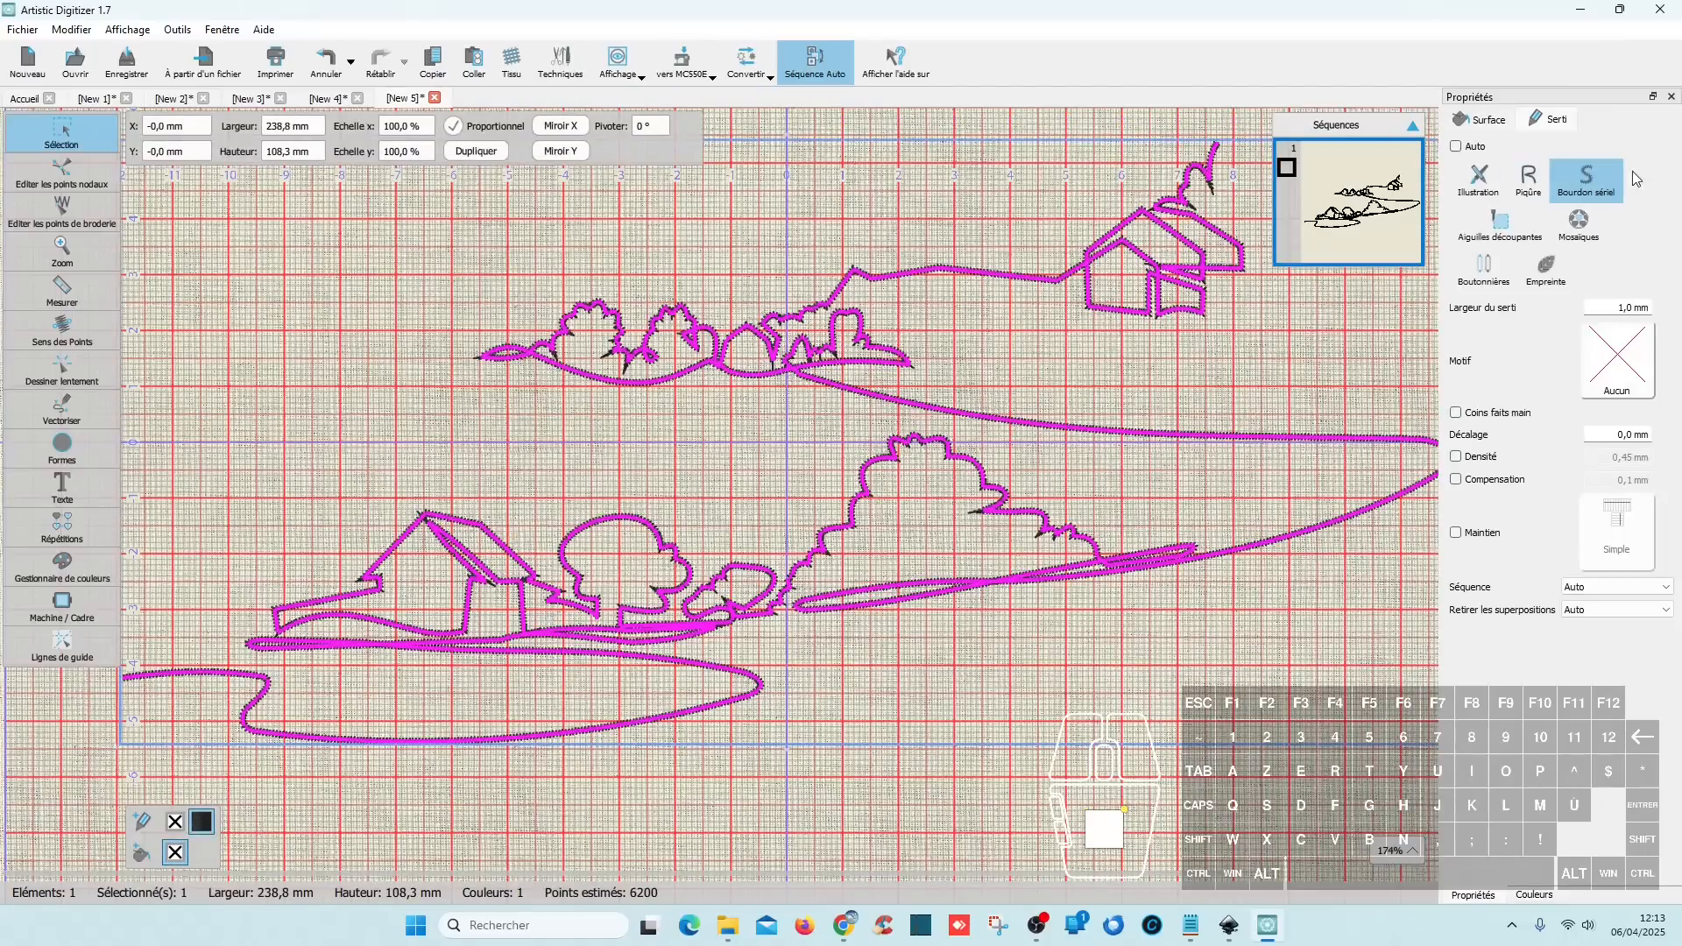
{"action": "left_click", "coordinate": [364, 395]}
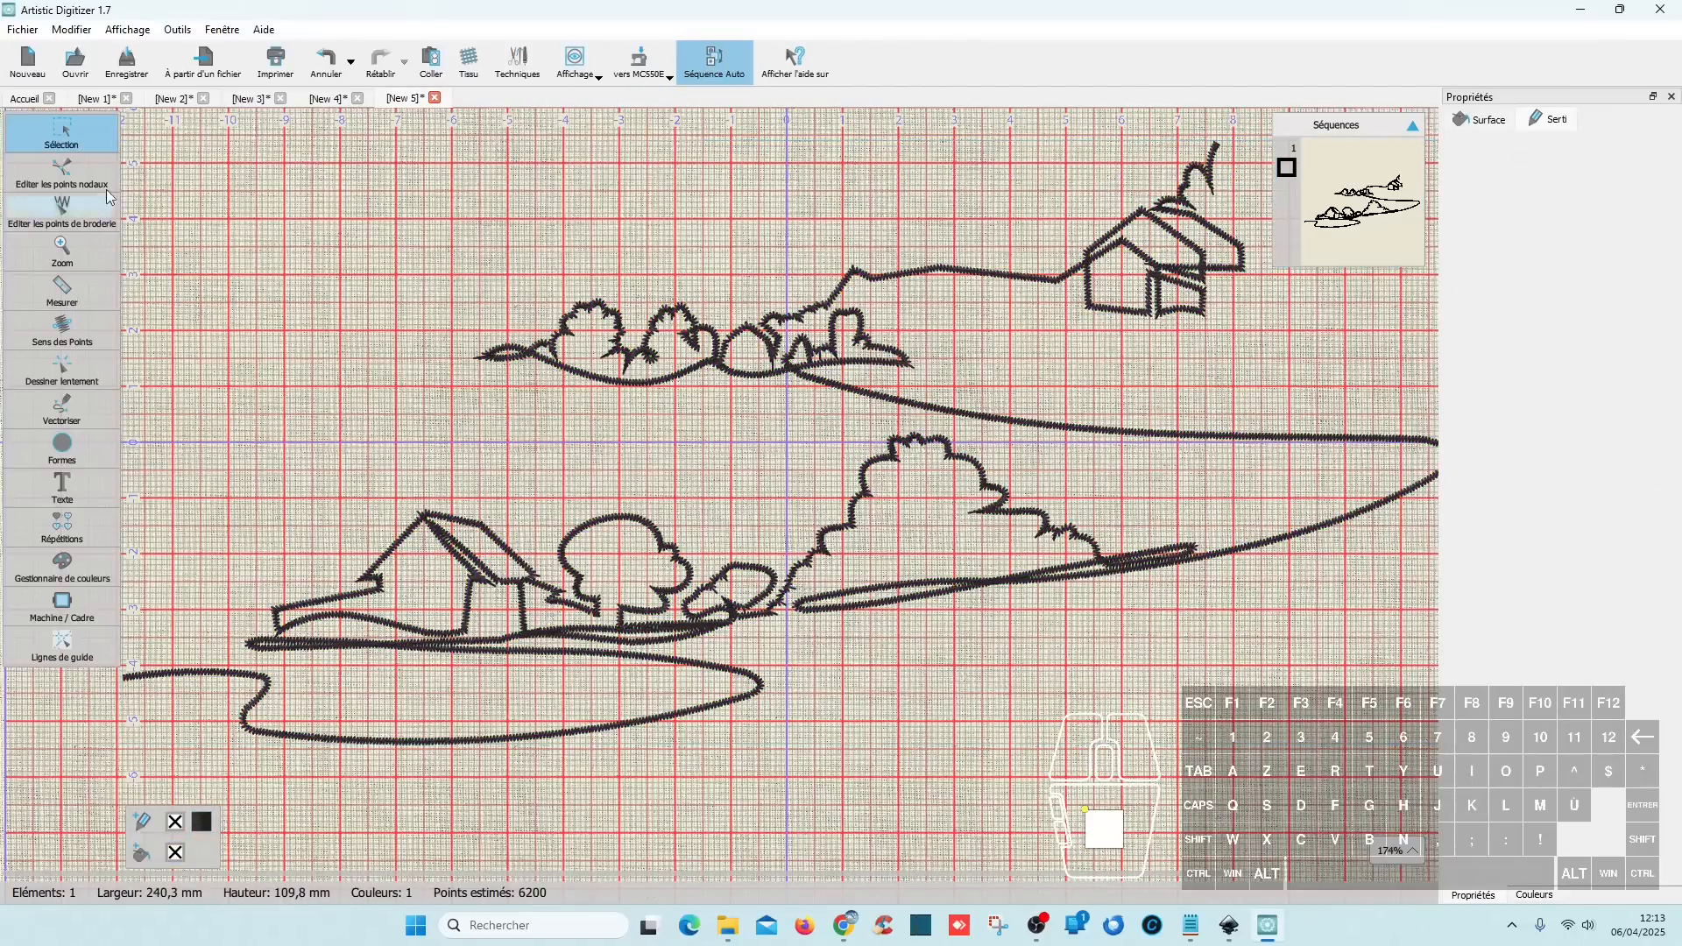
{"action": "left_click", "coordinate": [92, 98]}
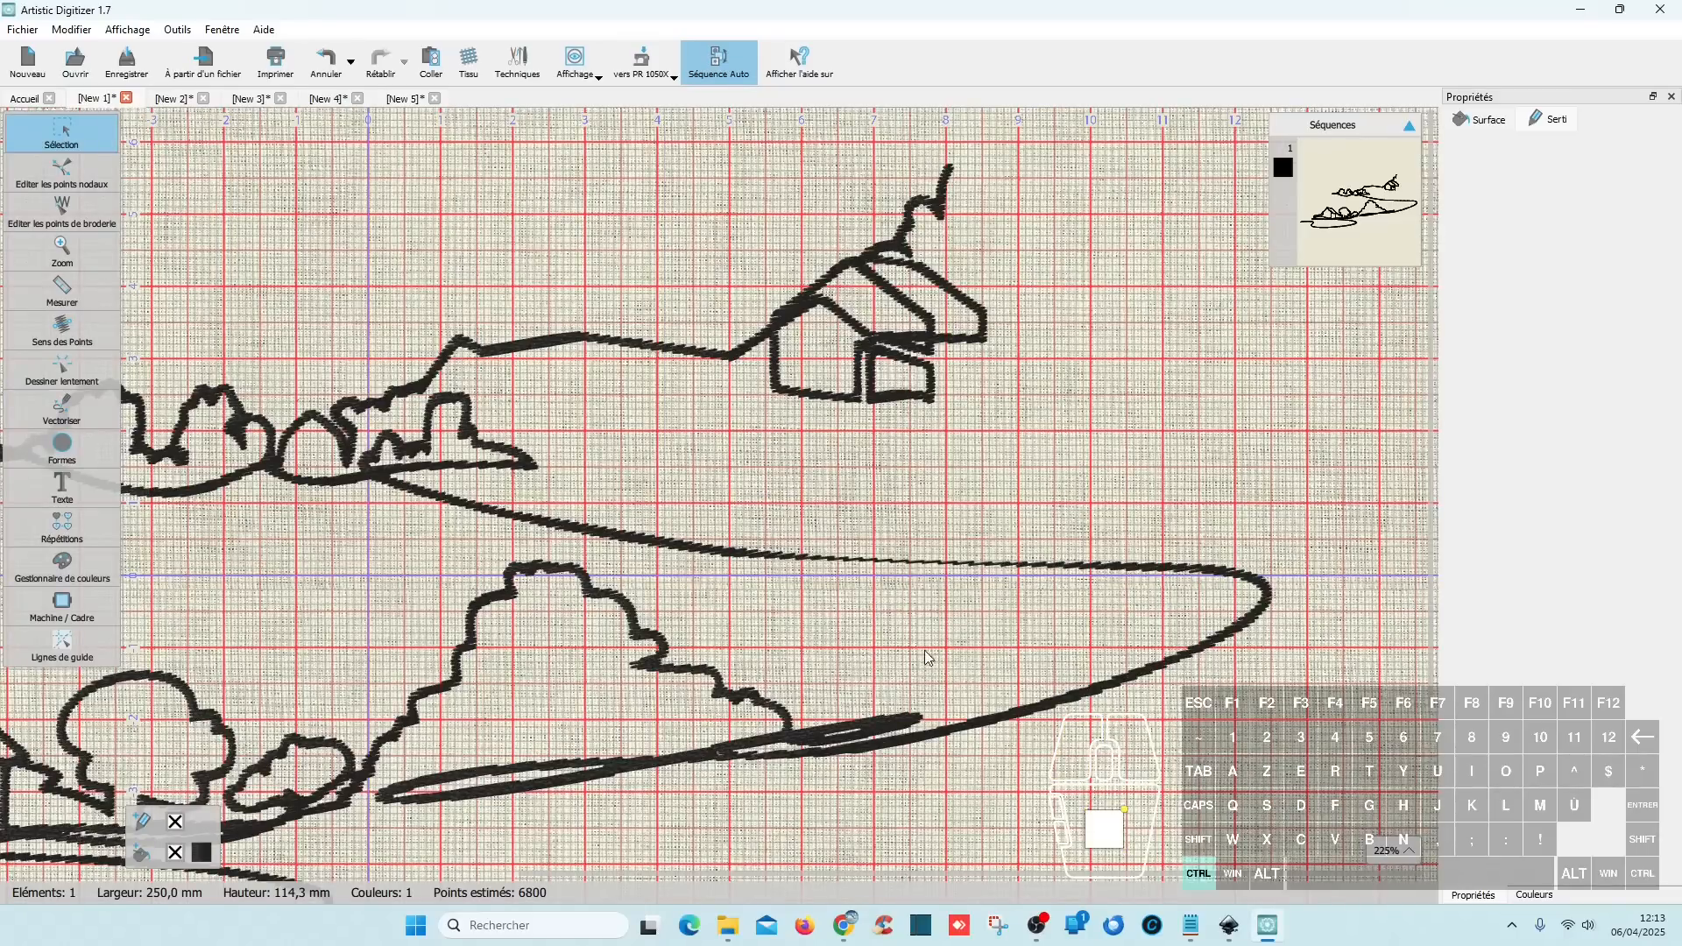
- Examine the first design's stitched line thickness across the trees, houses and river, and return to the fifth design to compare it
{"action": "scroll", "coordinate": [696, 601], "scroll_direction": "left", "scroll_amount": 5}
{"action": "scroll", "coordinate": [693, 601], "scroll_direction": "down", "scroll_amount": 3}
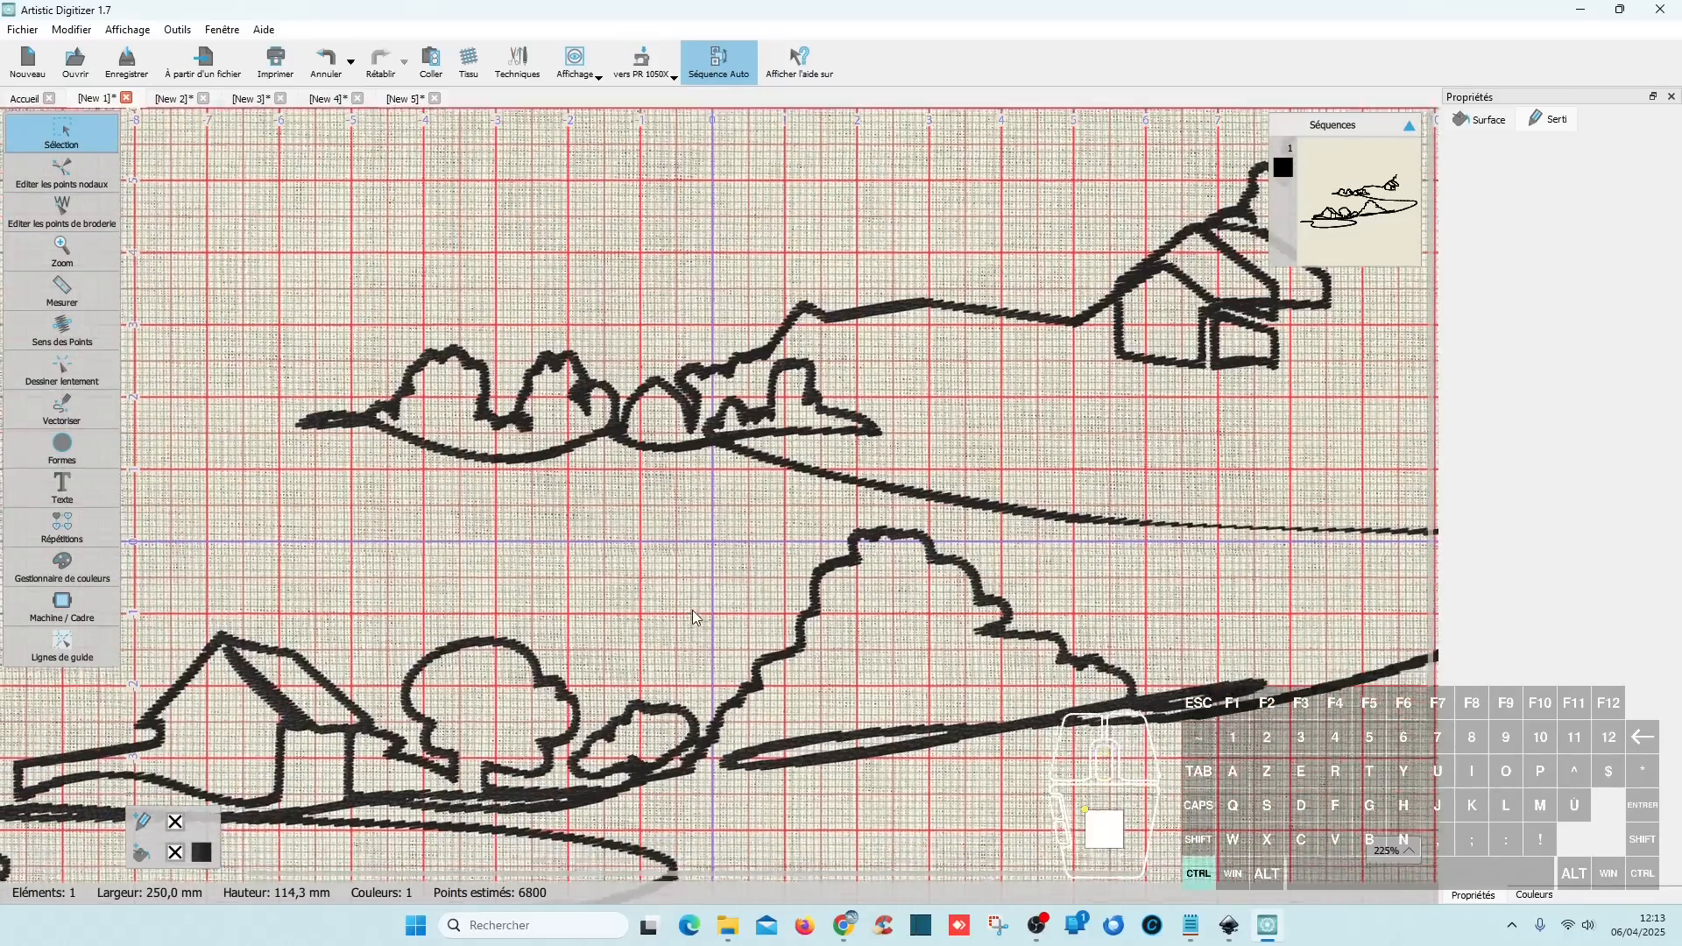
{"action": "scroll", "coordinate": [697, 613], "scroll_direction": "down", "scroll_amount": 1}
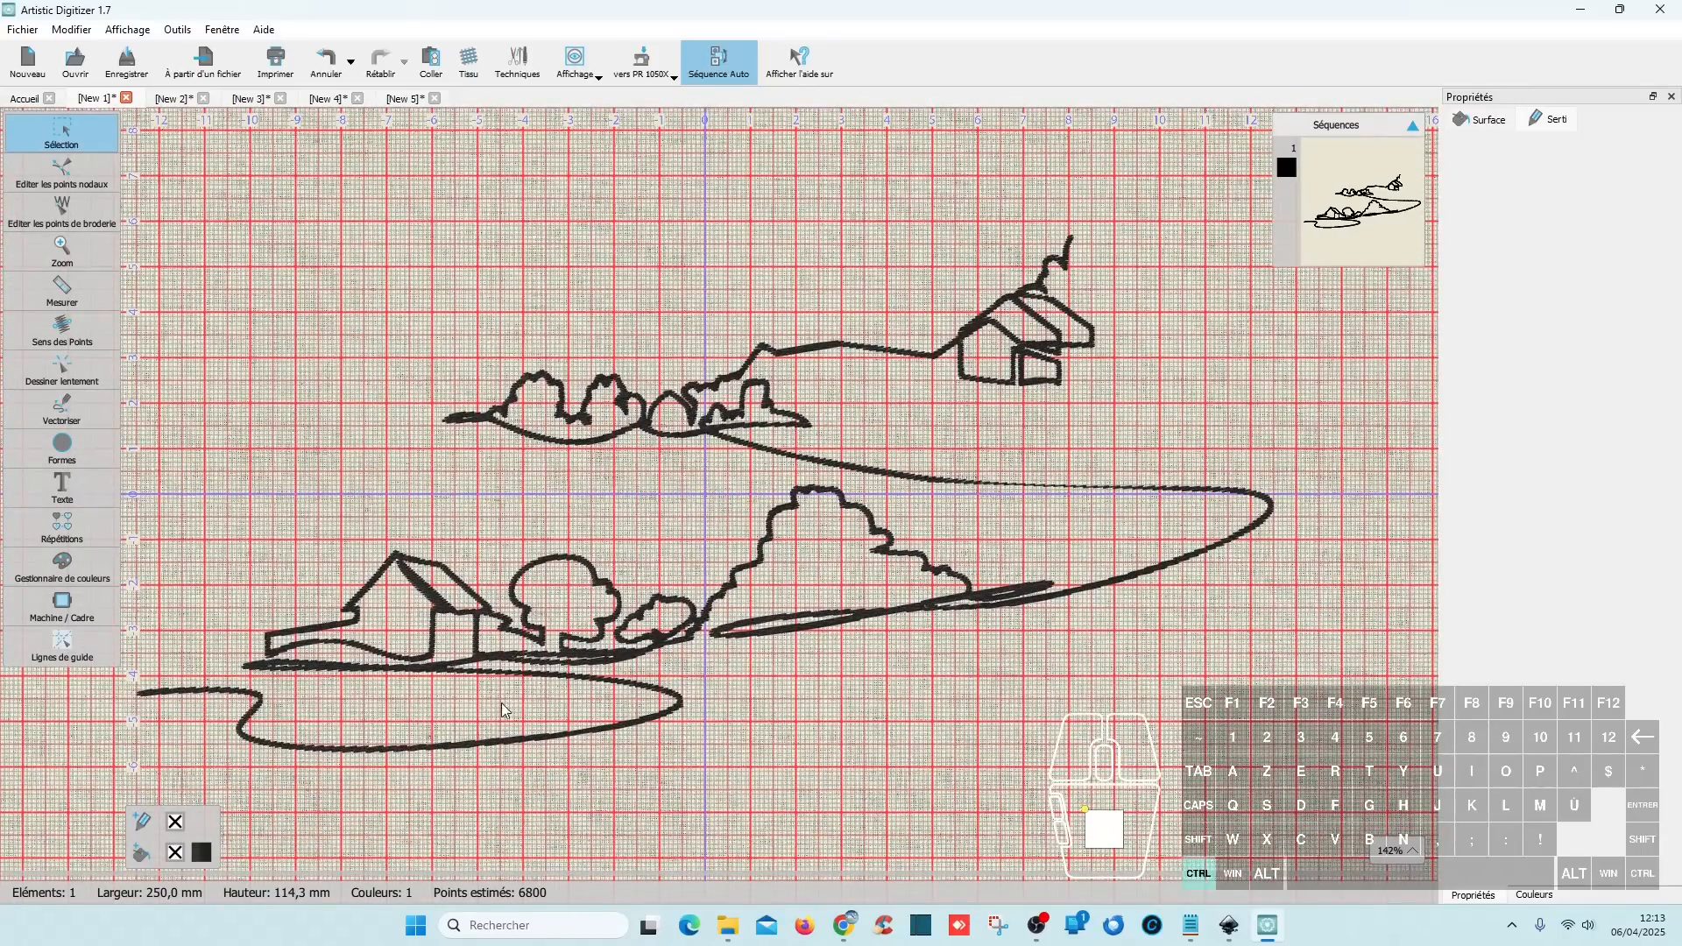
{"action": "scroll", "coordinate": [503, 700], "scroll_direction": "up", "scroll_amount": 3}
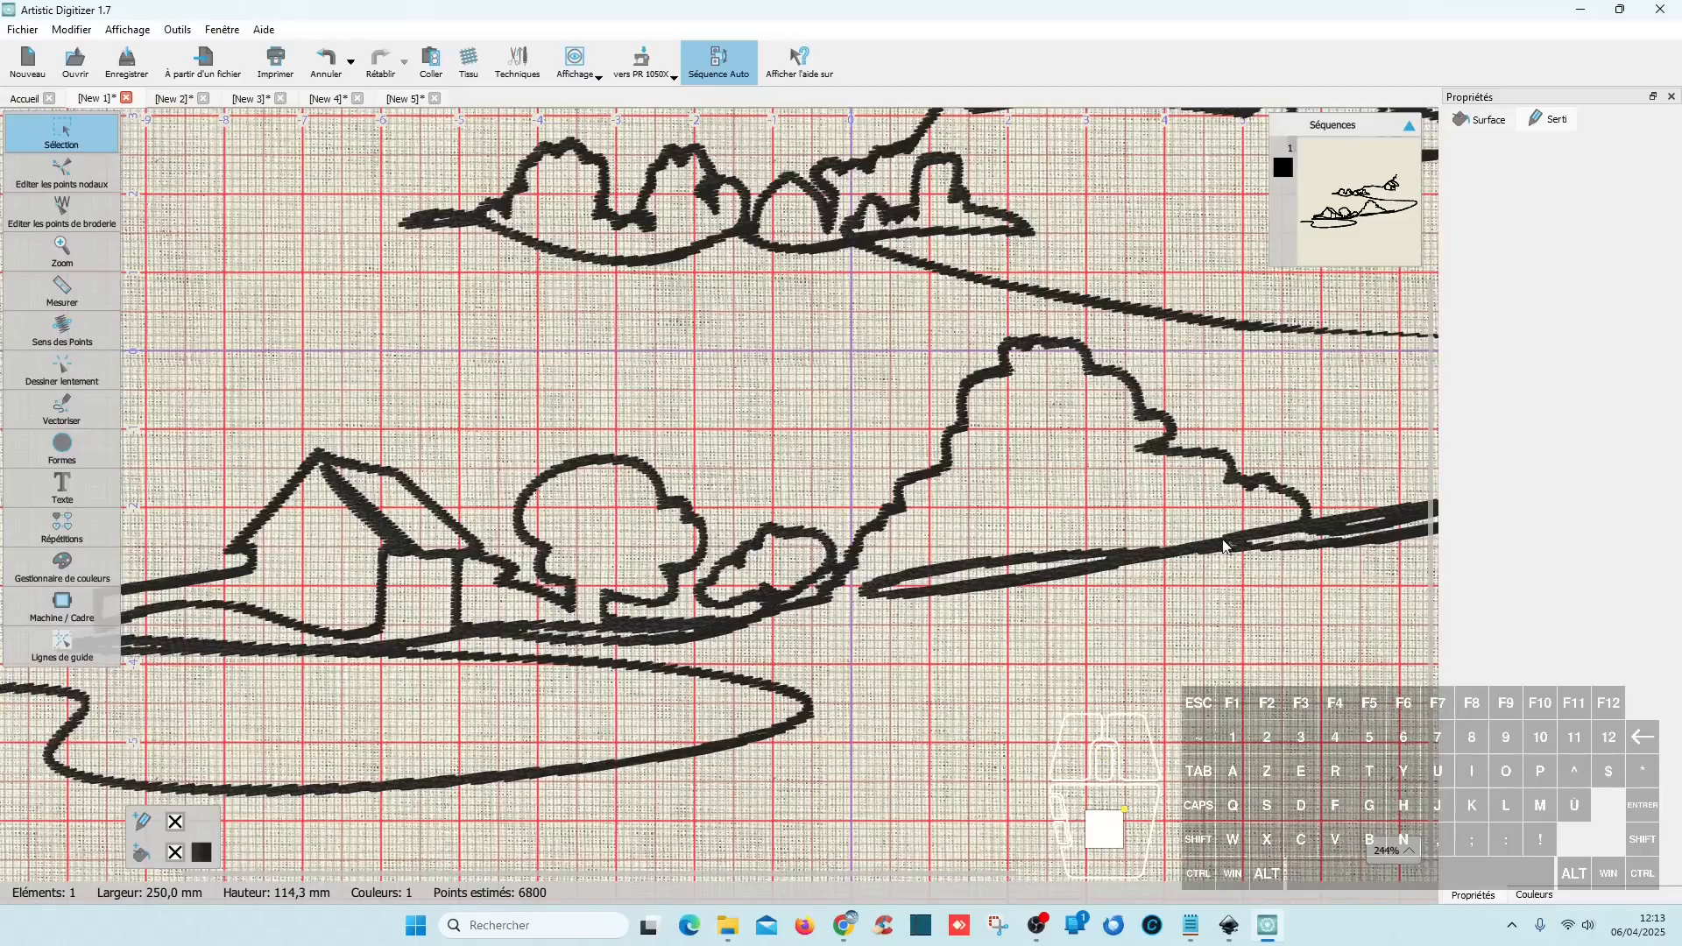
{"action": "scroll", "coordinate": [713, 578], "scroll_direction": "down", "scroll_amount": 2}
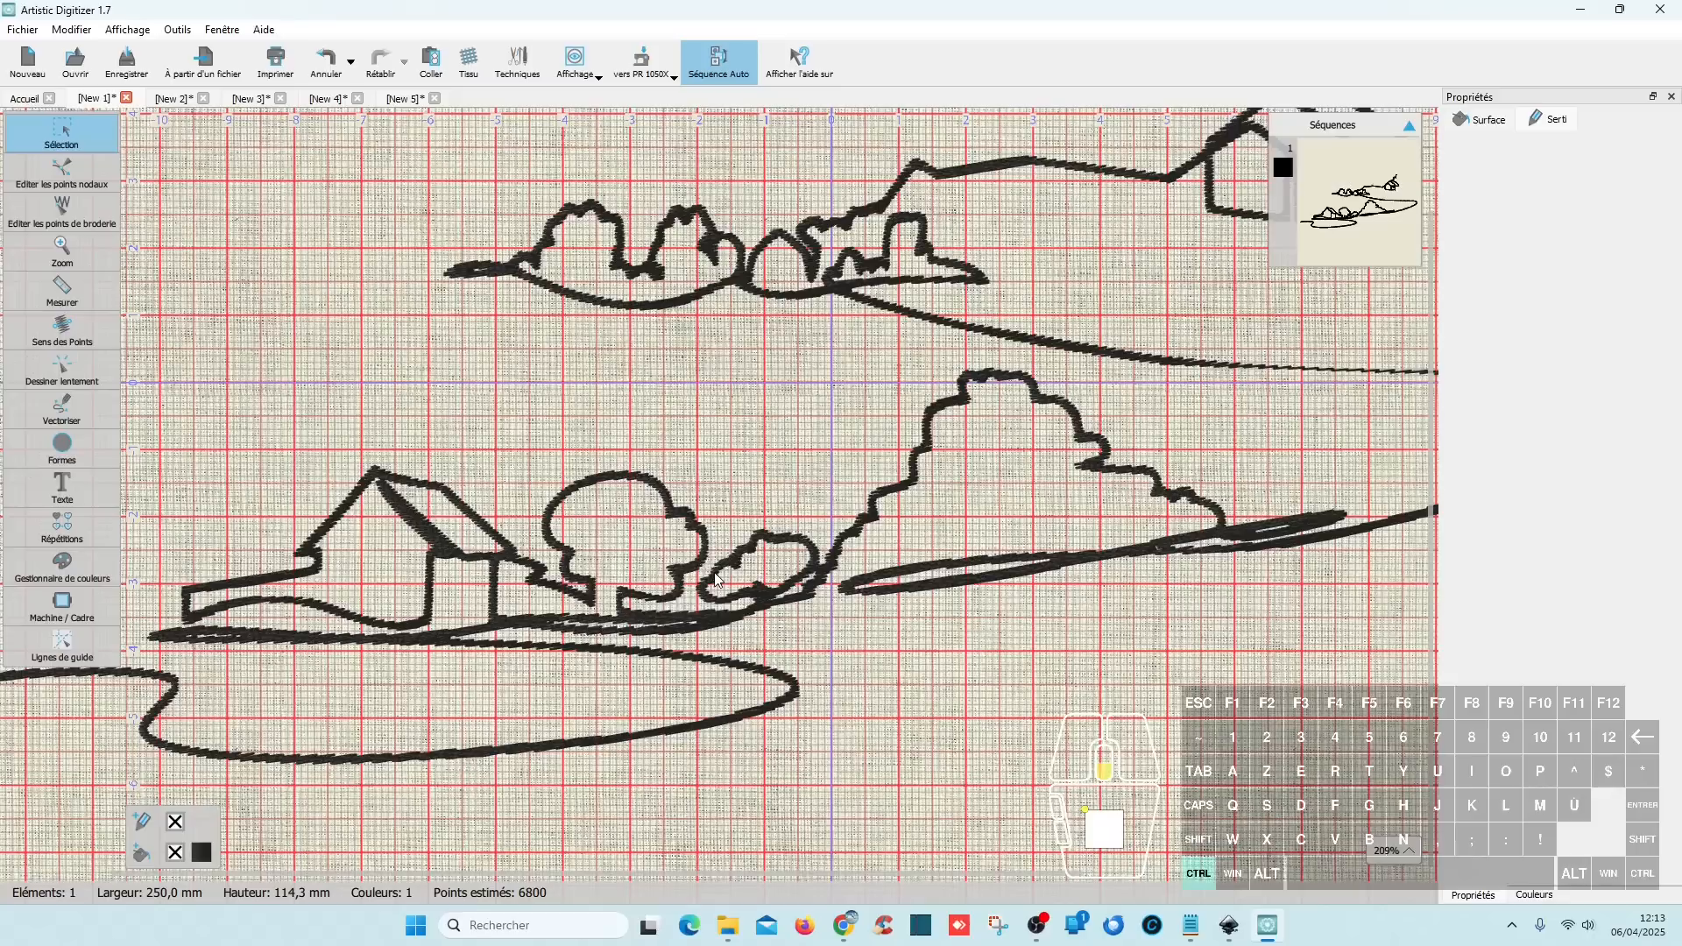
{"action": "scroll", "coordinate": [716, 580], "scroll_direction": "down", "scroll_amount": 1}
{"action": "scroll", "coordinate": [717, 580], "scroll_direction": "up", "scroll_amount": 1}
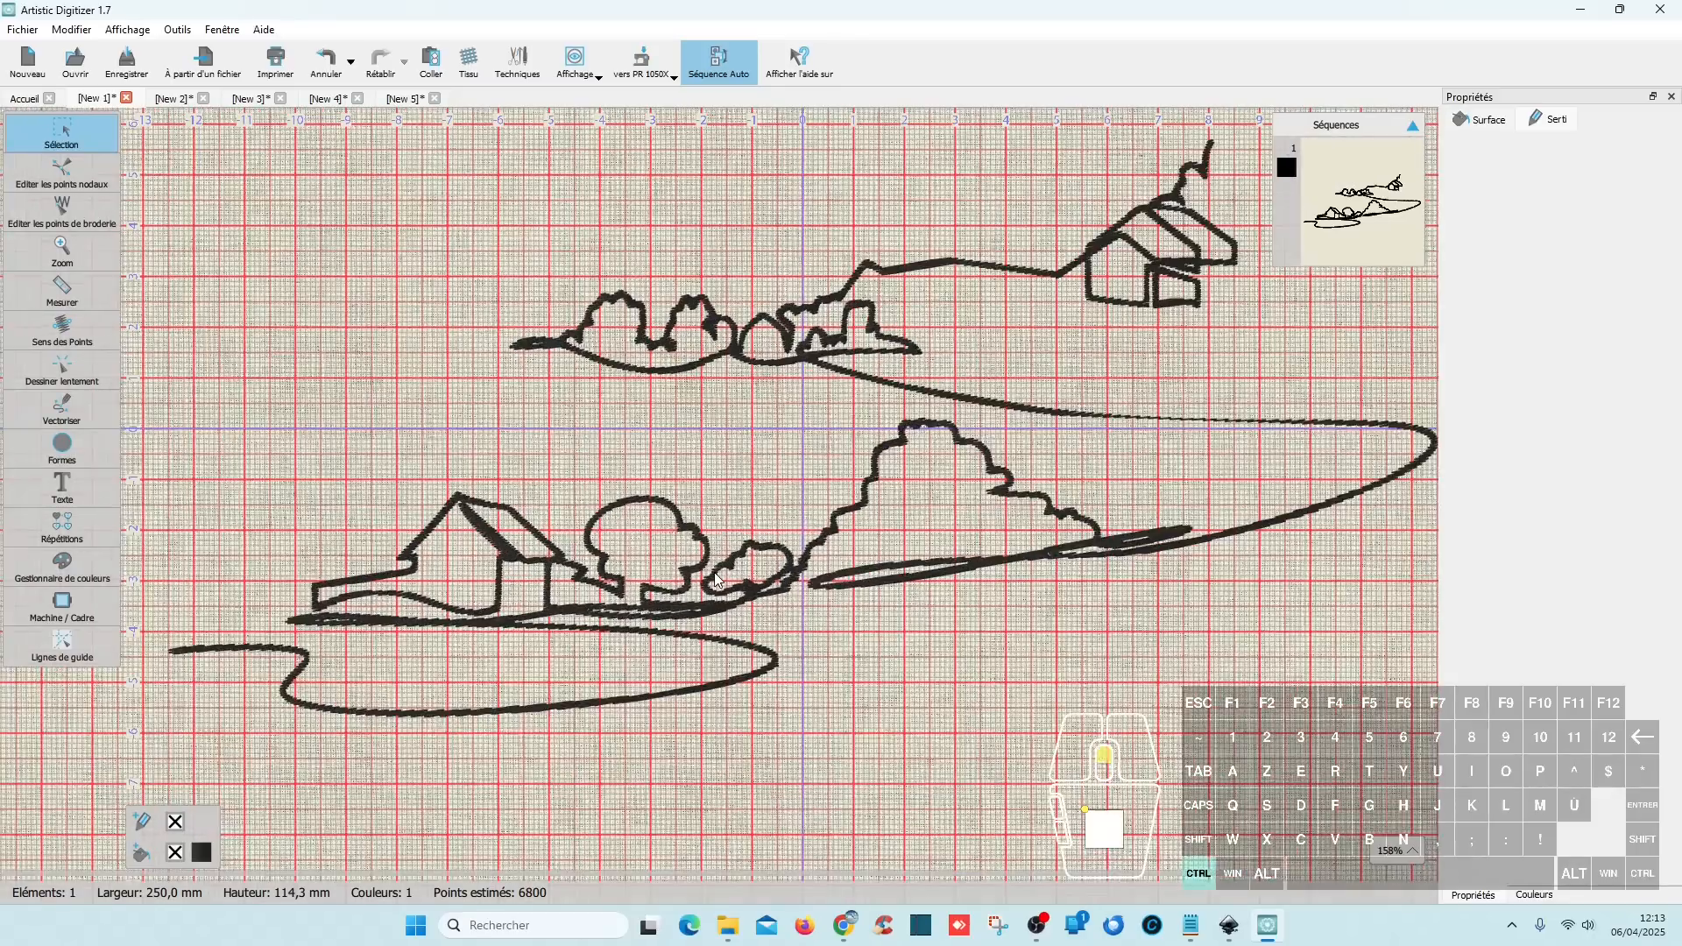
{"action": "left_click", "coordinate": [403, 99]}
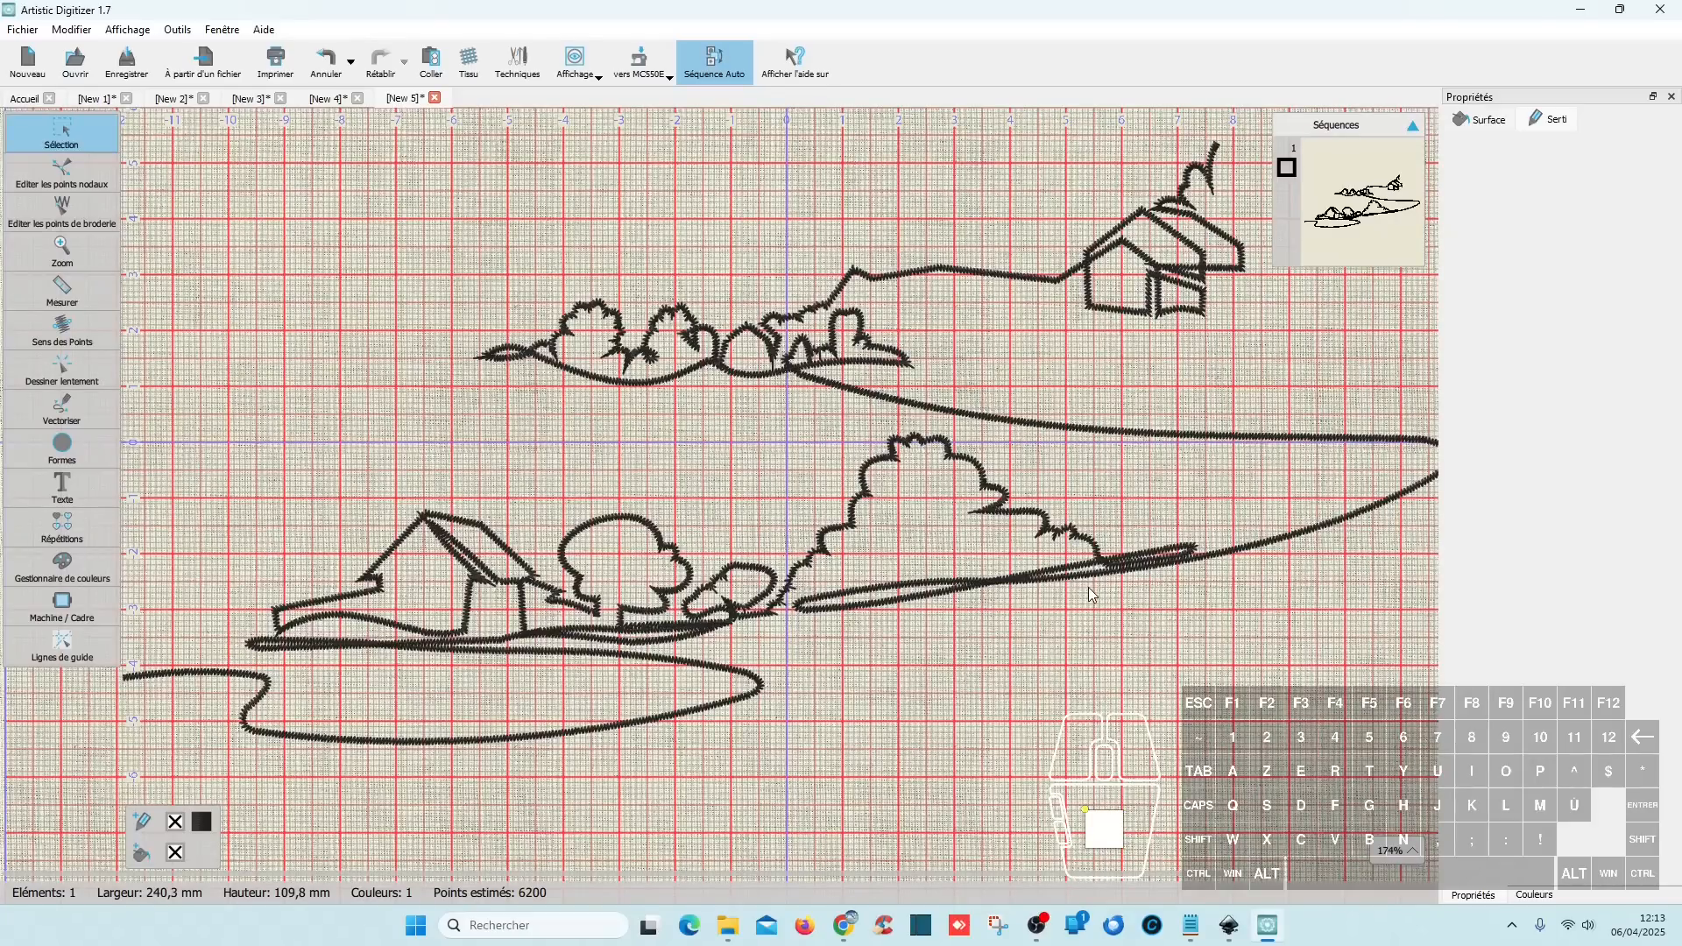